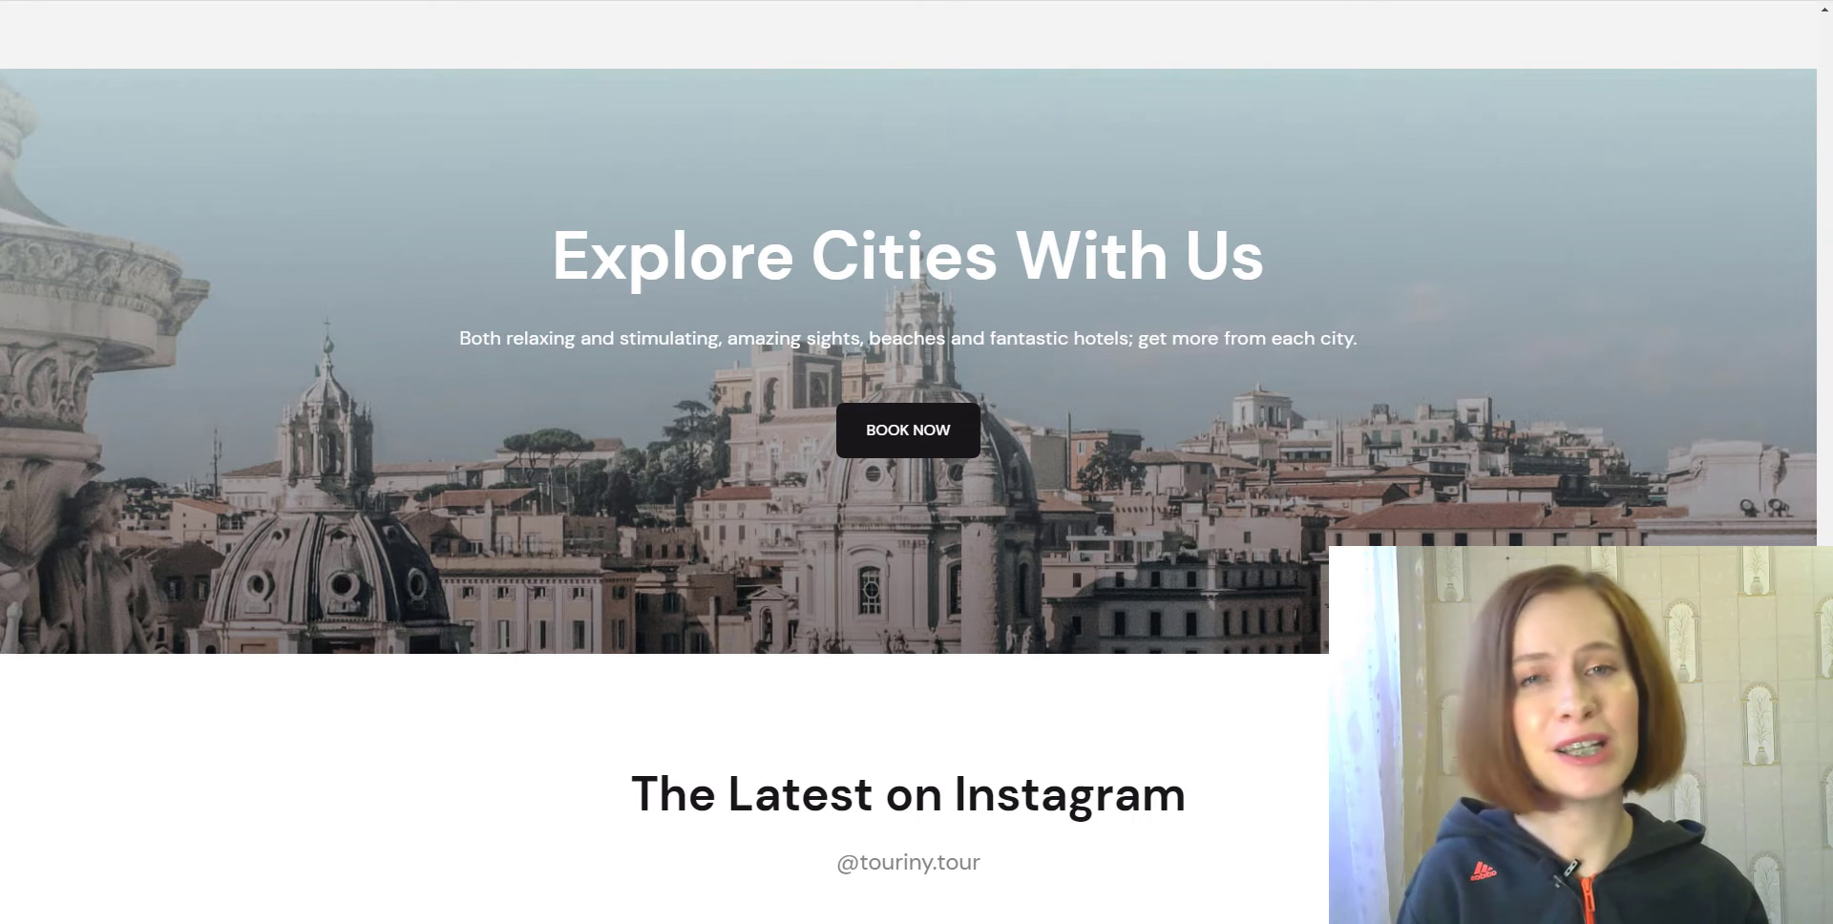
- Preview the BOOK NOW booking panel and a vertically stacked Button Group with wider buttons
{"action": "left_click", "coordinate": [896, 450]}
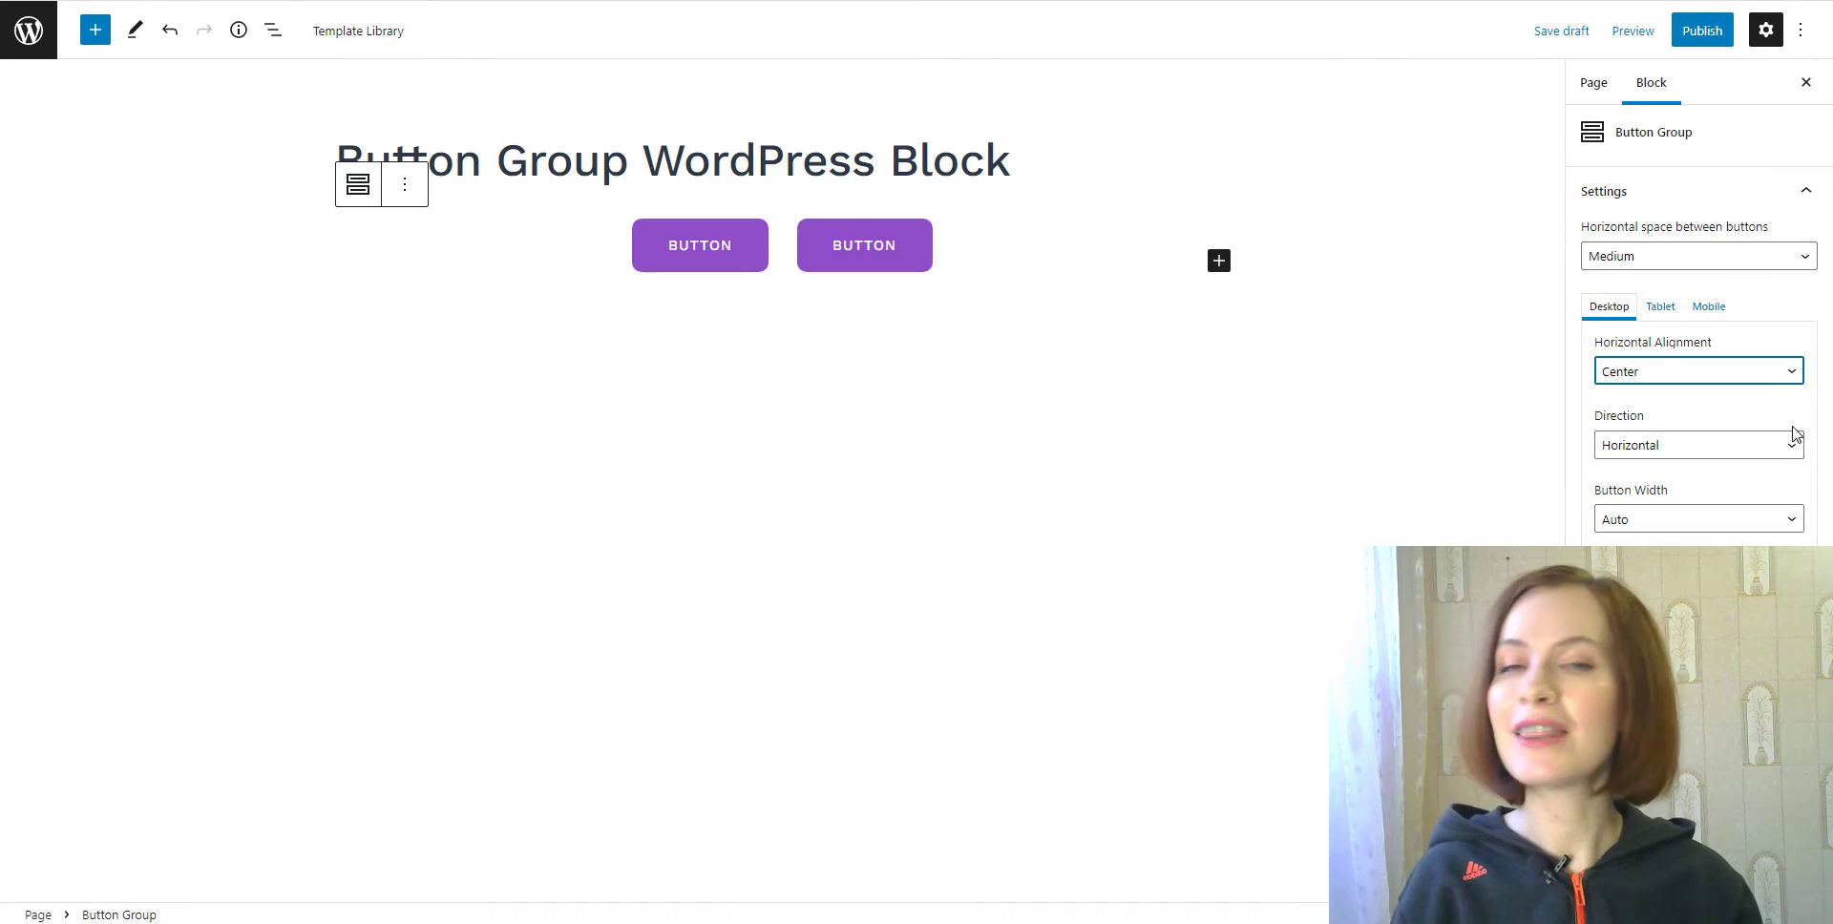
{"action": "left_click", "coordinate": [1794, 447]}
{"action": "left_click", "coordinate": [1793, 486]}
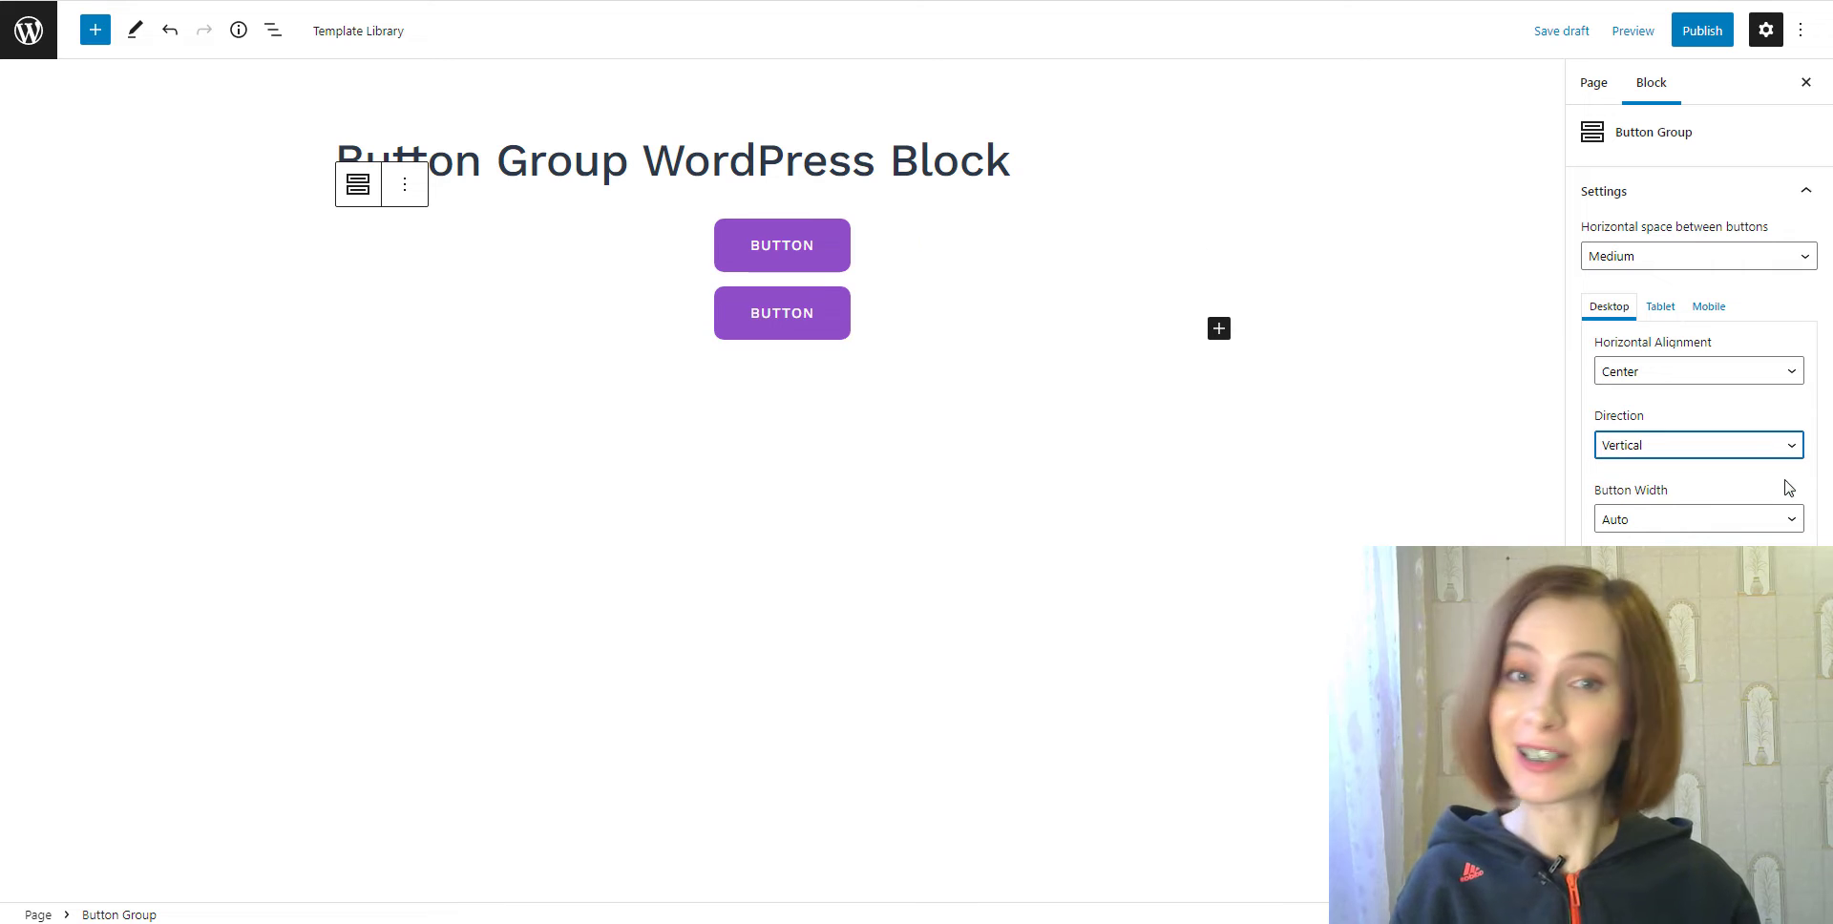
{"action": "left_click", "coordinate": [1791, 521]}
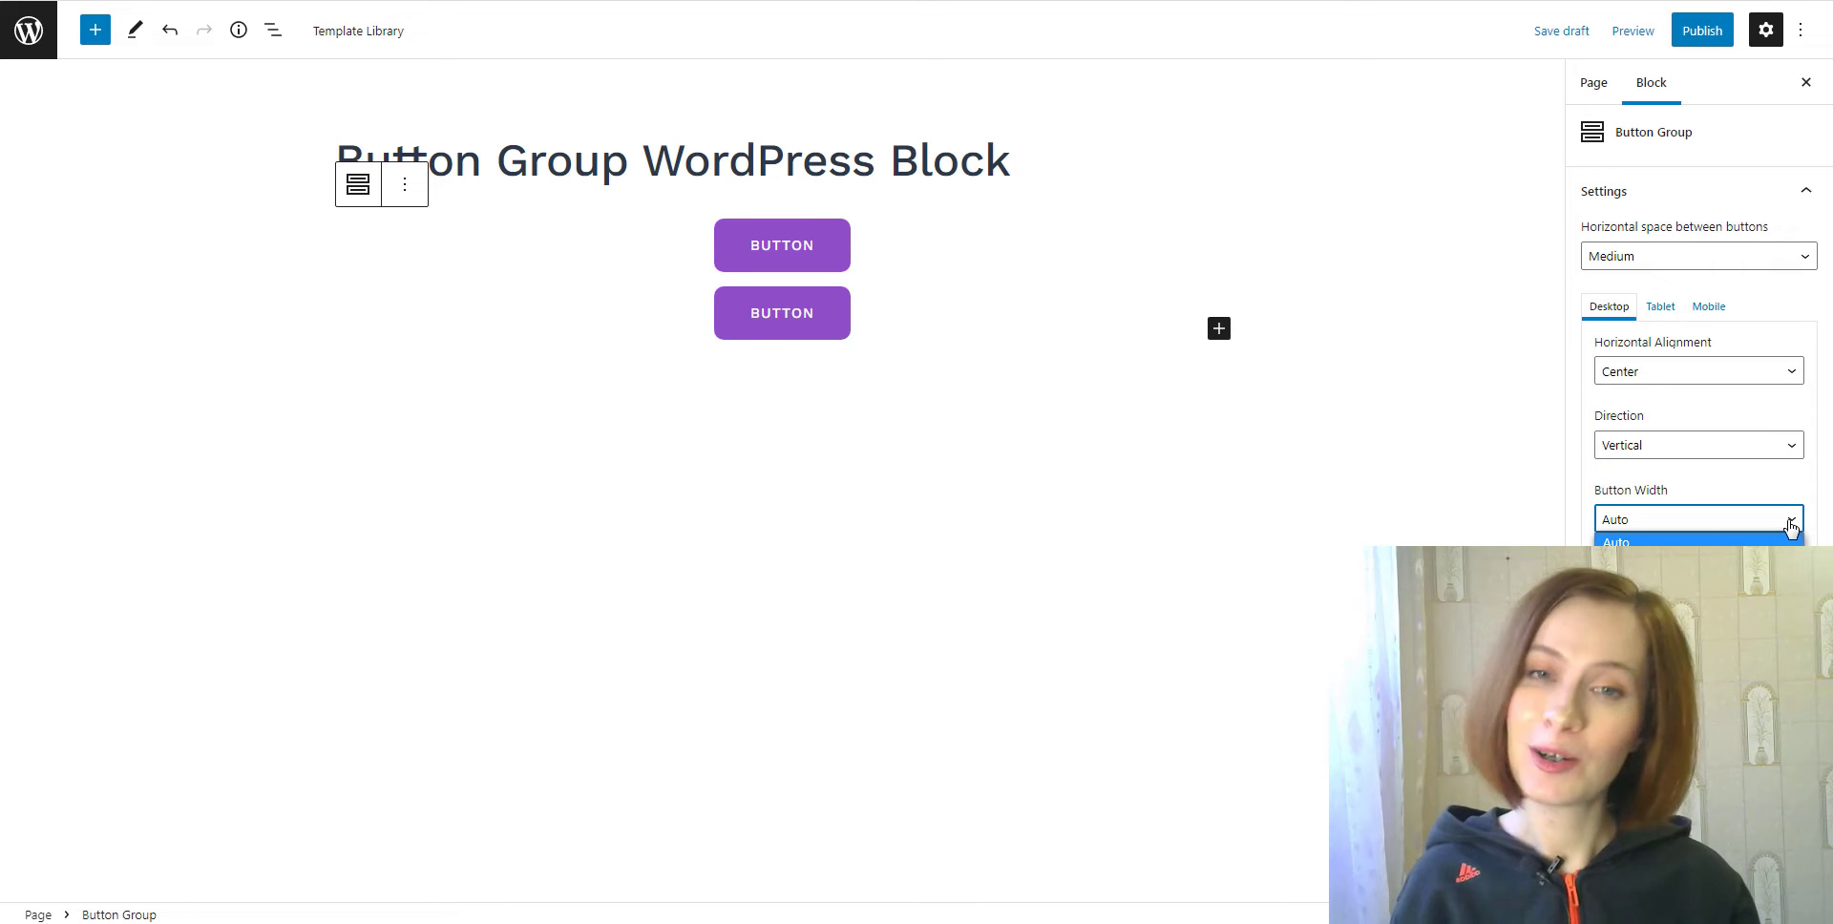
{"action": "key", "text": "Down"}
{"action": "key", "text": "Return"}
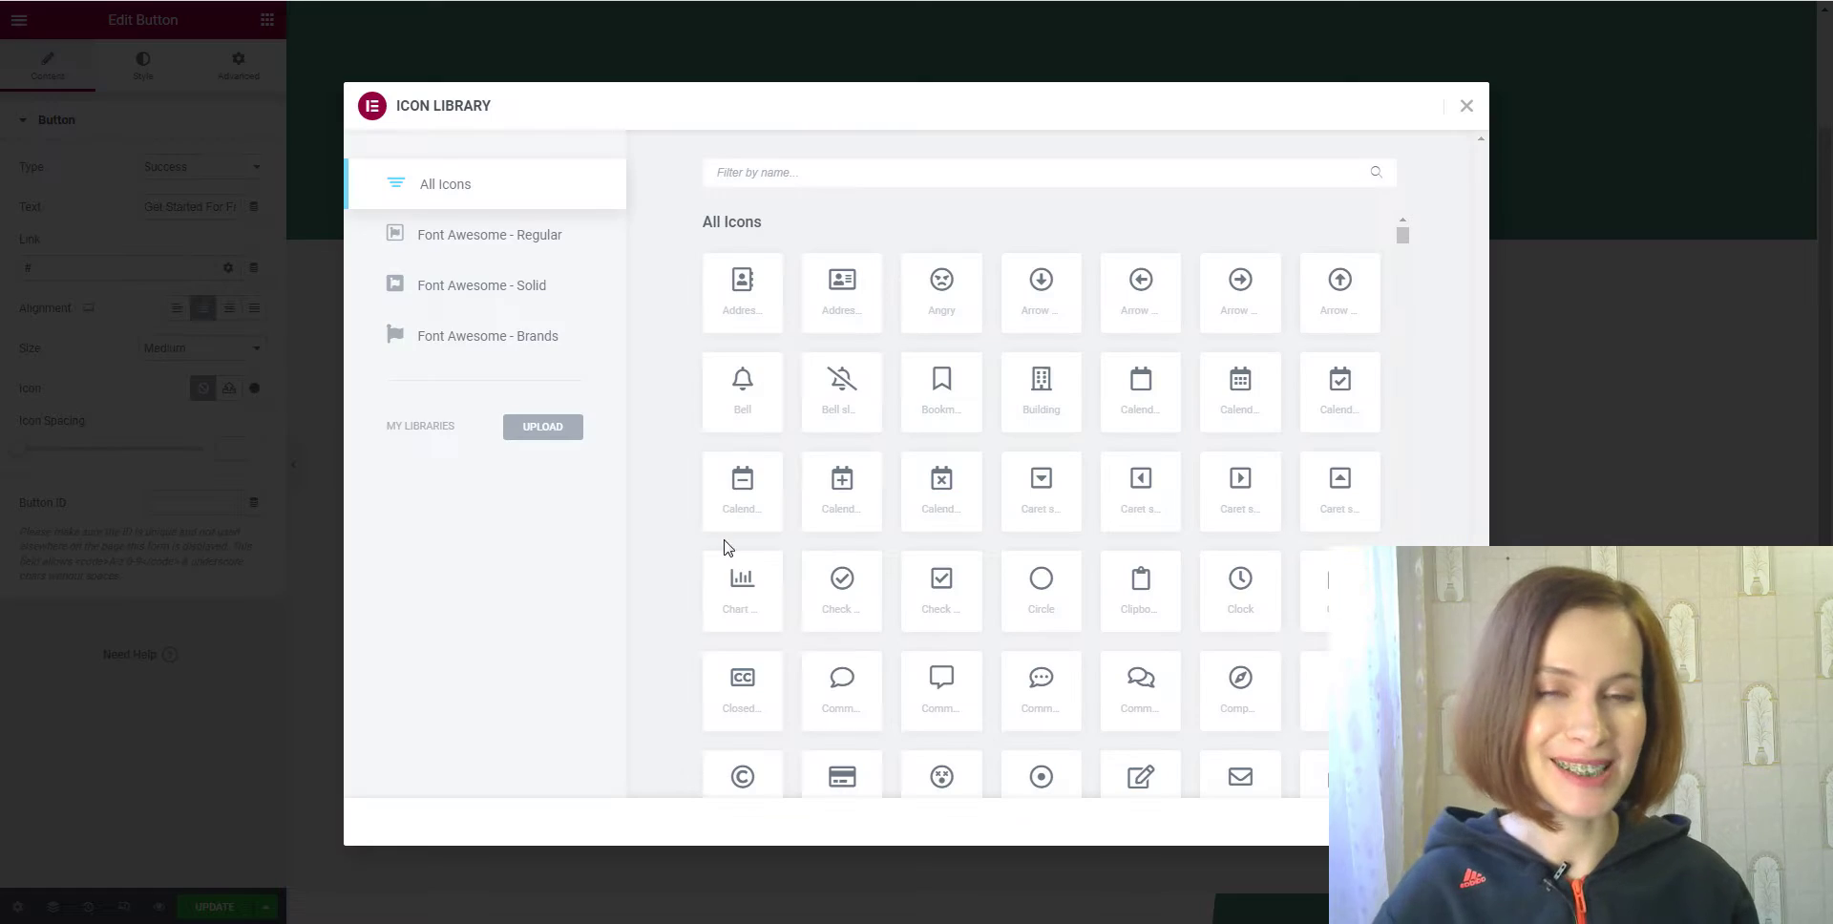
- Preview an Elementor button with an icon placed after its label and adjusted spacing
{"action": "double_click", "coordinate": [840, 585]}
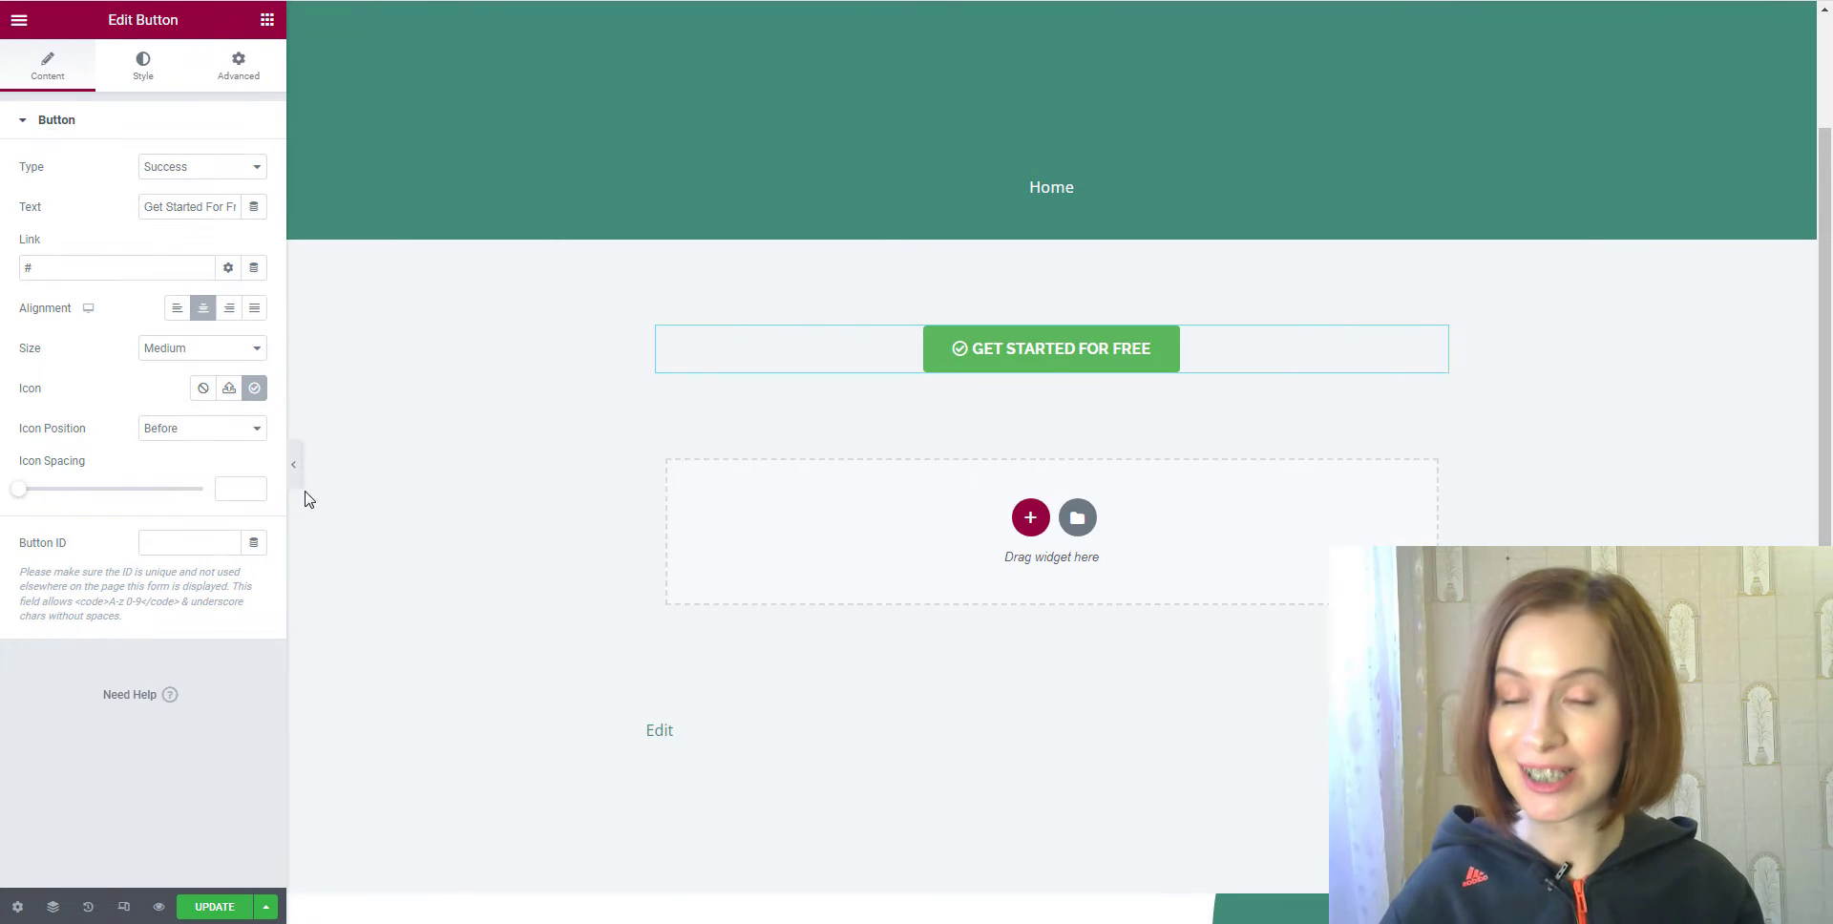
{"action": "left_click", "coordinate": [202, 428]}
{"action": "left_click", "coordinate": [244, 472]}
{"action": "mouse_move", "coordinate": [19, 489]}
{"action": "left_mouse_down"}
{"action": "mouse_move", "coordinate": [129, 491]}
{"action": "mouse_move", "coordinate": [37, 490]}
{"action": "left_mouse_up"}
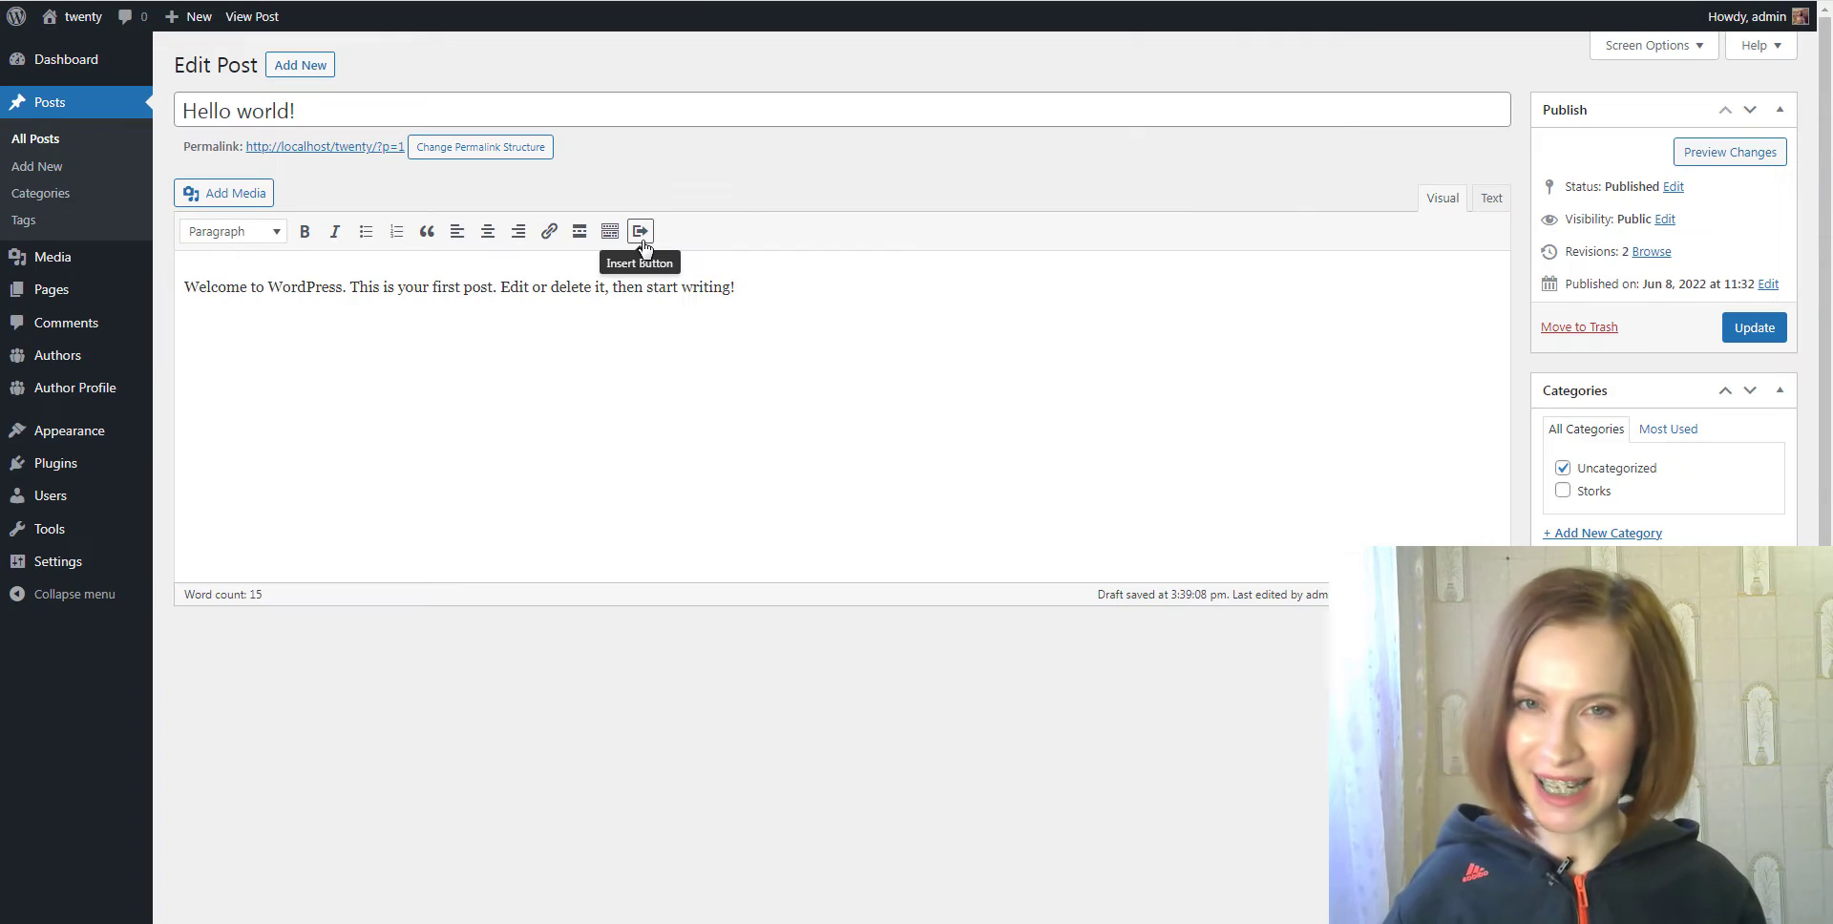
- Give the Hello world! post's MaxButtons button the Glossy Rounded style, then view the size choices
{"action": "left_click", "coordinate": [642, 247]}
{"action": "left_click", "coordinate": [959, 345]}
{"action": "left_click", "coordinate": [912, 421]}
{"action": "left_click", "coordinate": [1036, 346]}
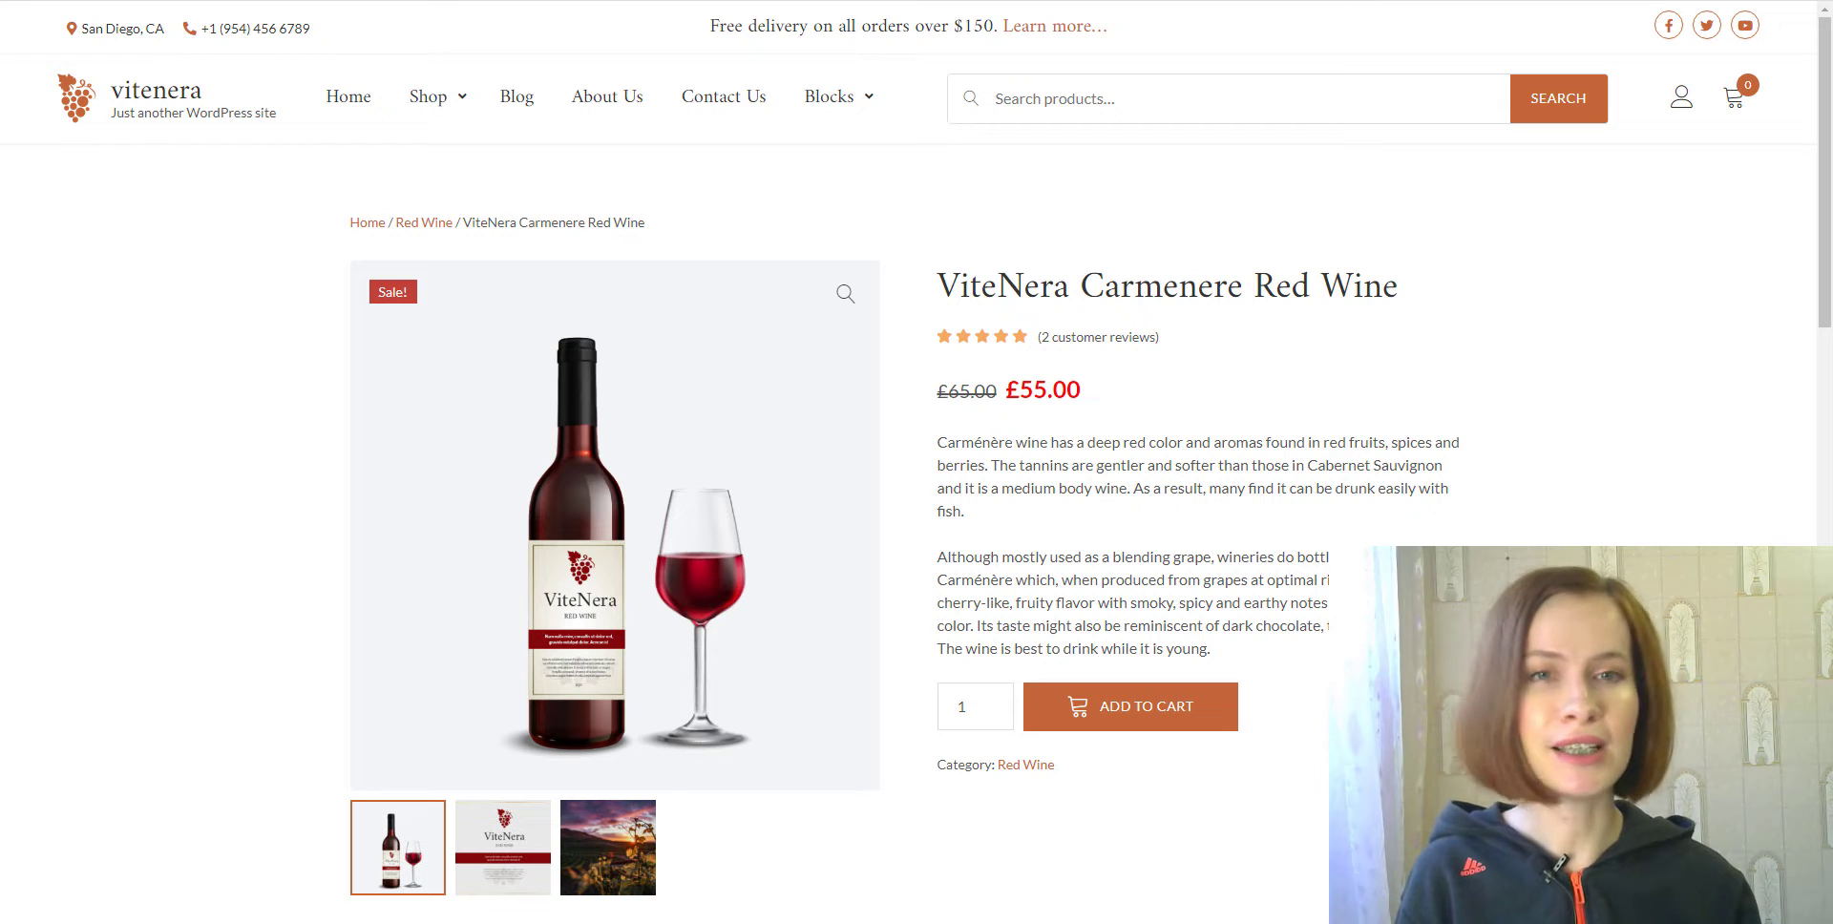
- Add the ViteNera Carmenere Red Wine to the cart and view the cart
{"action": "left_click", "coordinate": [1122, 726]}
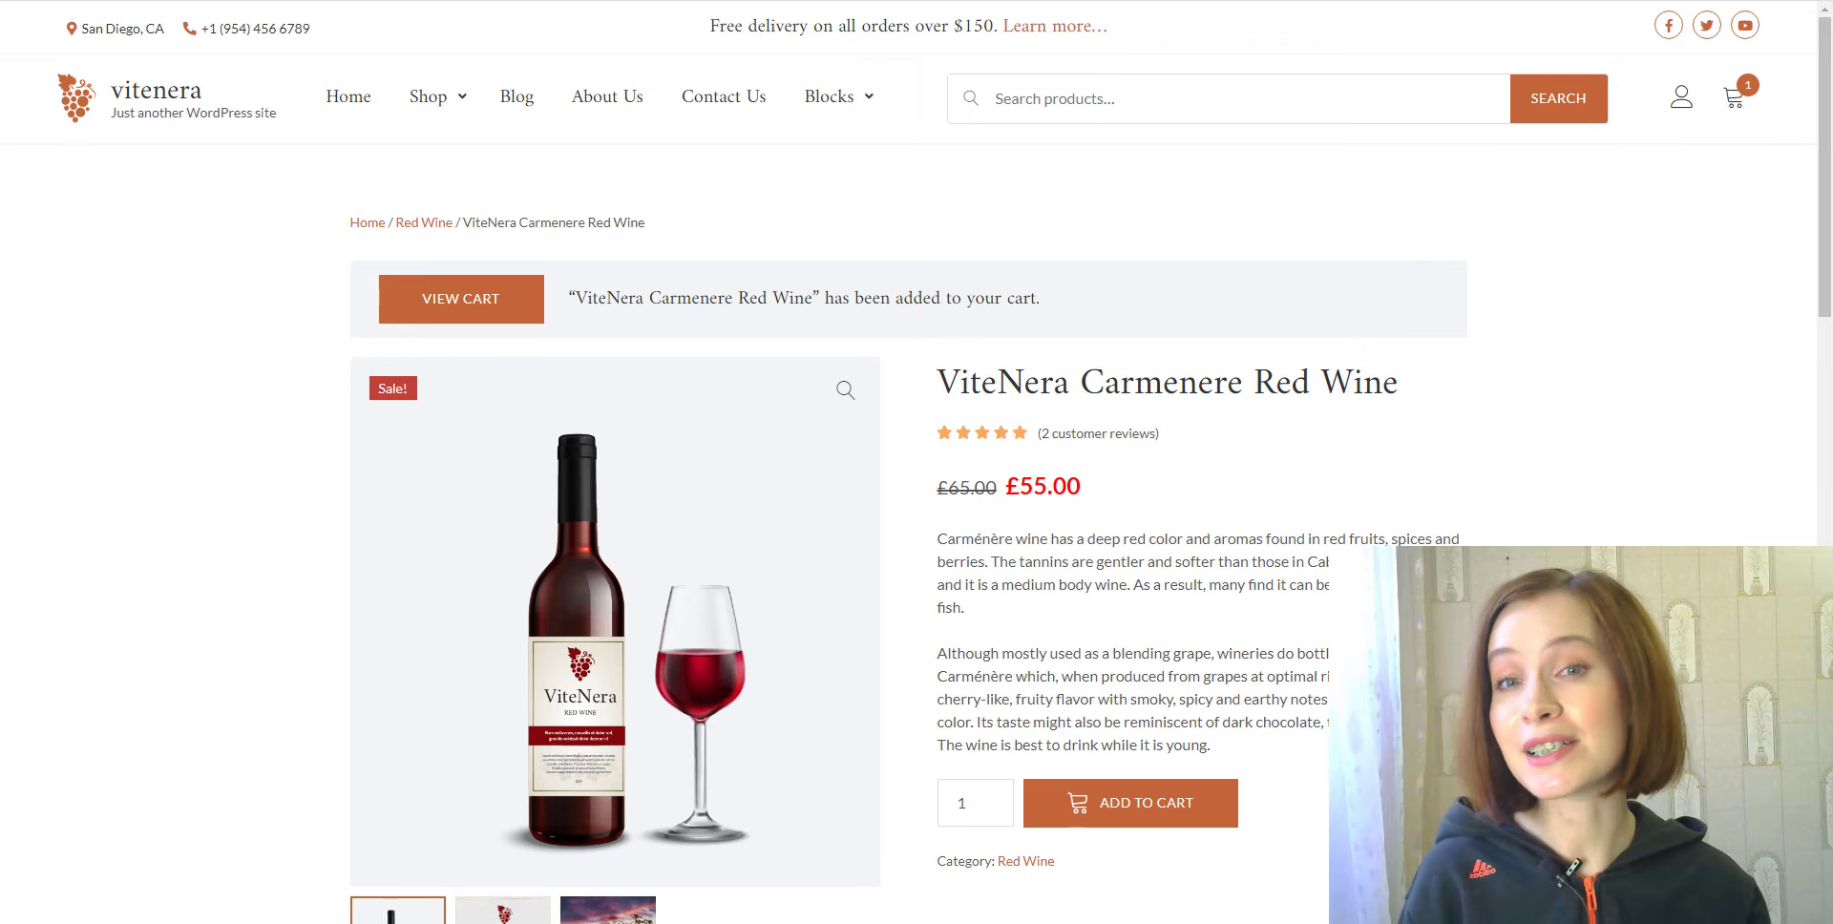
{"action": "left_click", "coordinate": [462, 307]}
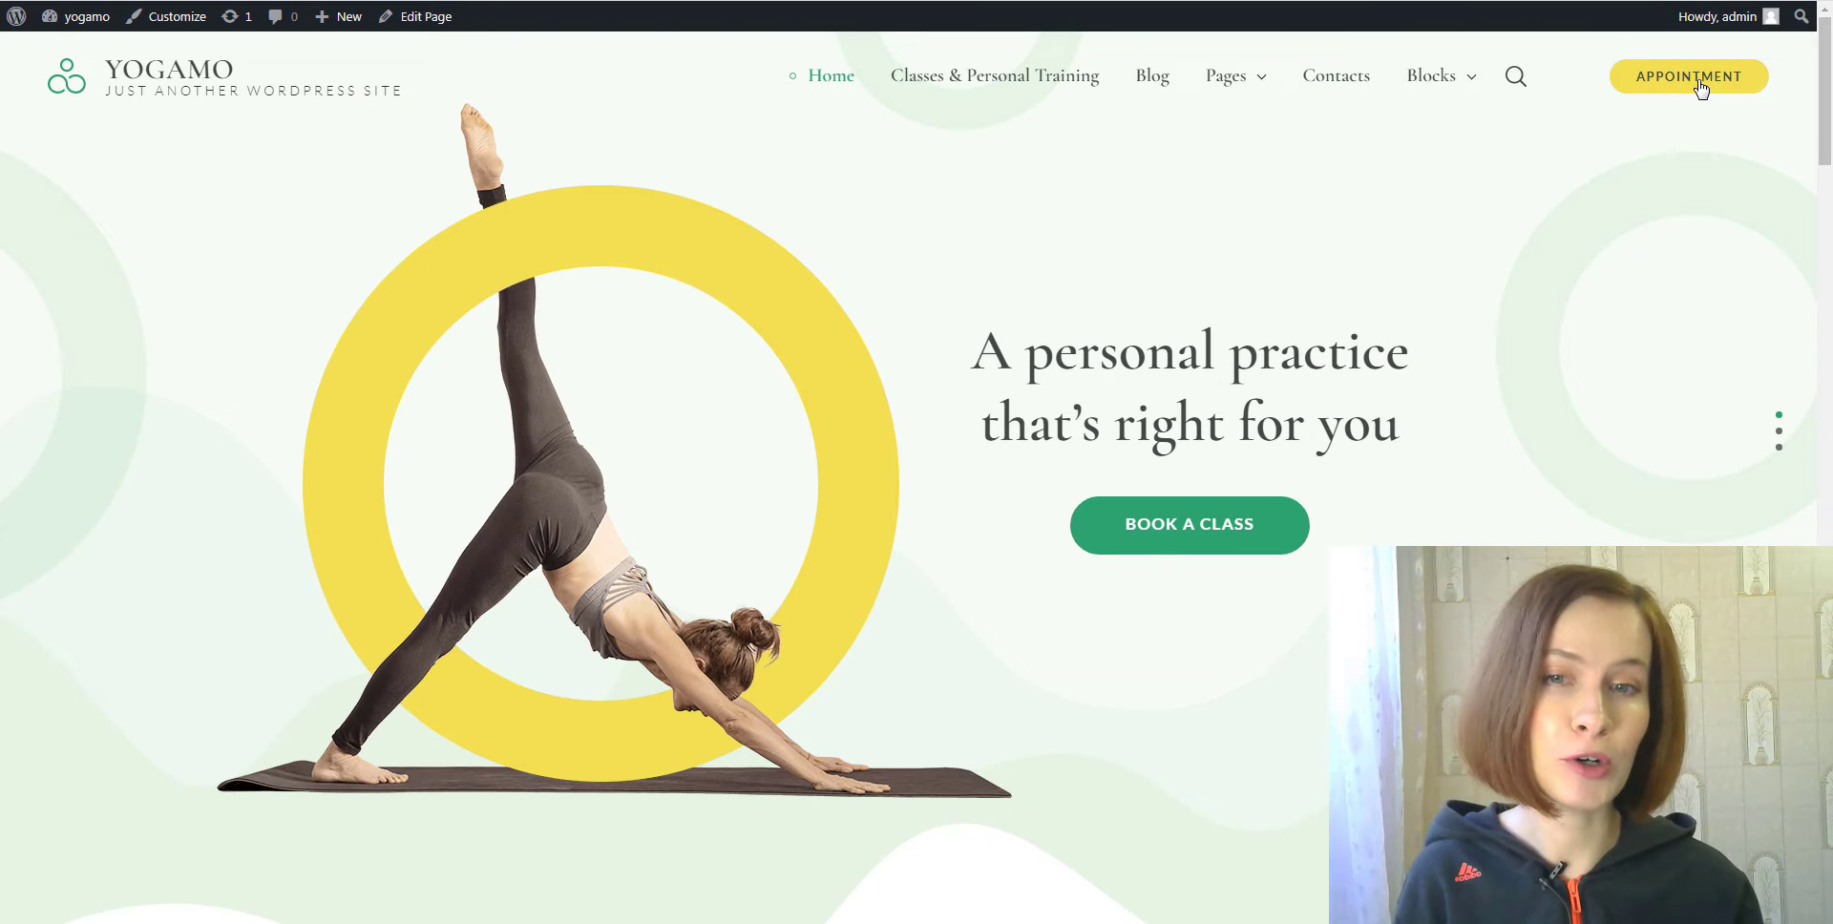
- Bring up the Schedule a Class panel from the Yogamo APPOINTMENT button
{"action": "left_click", "coordinate": [1690, 76]}
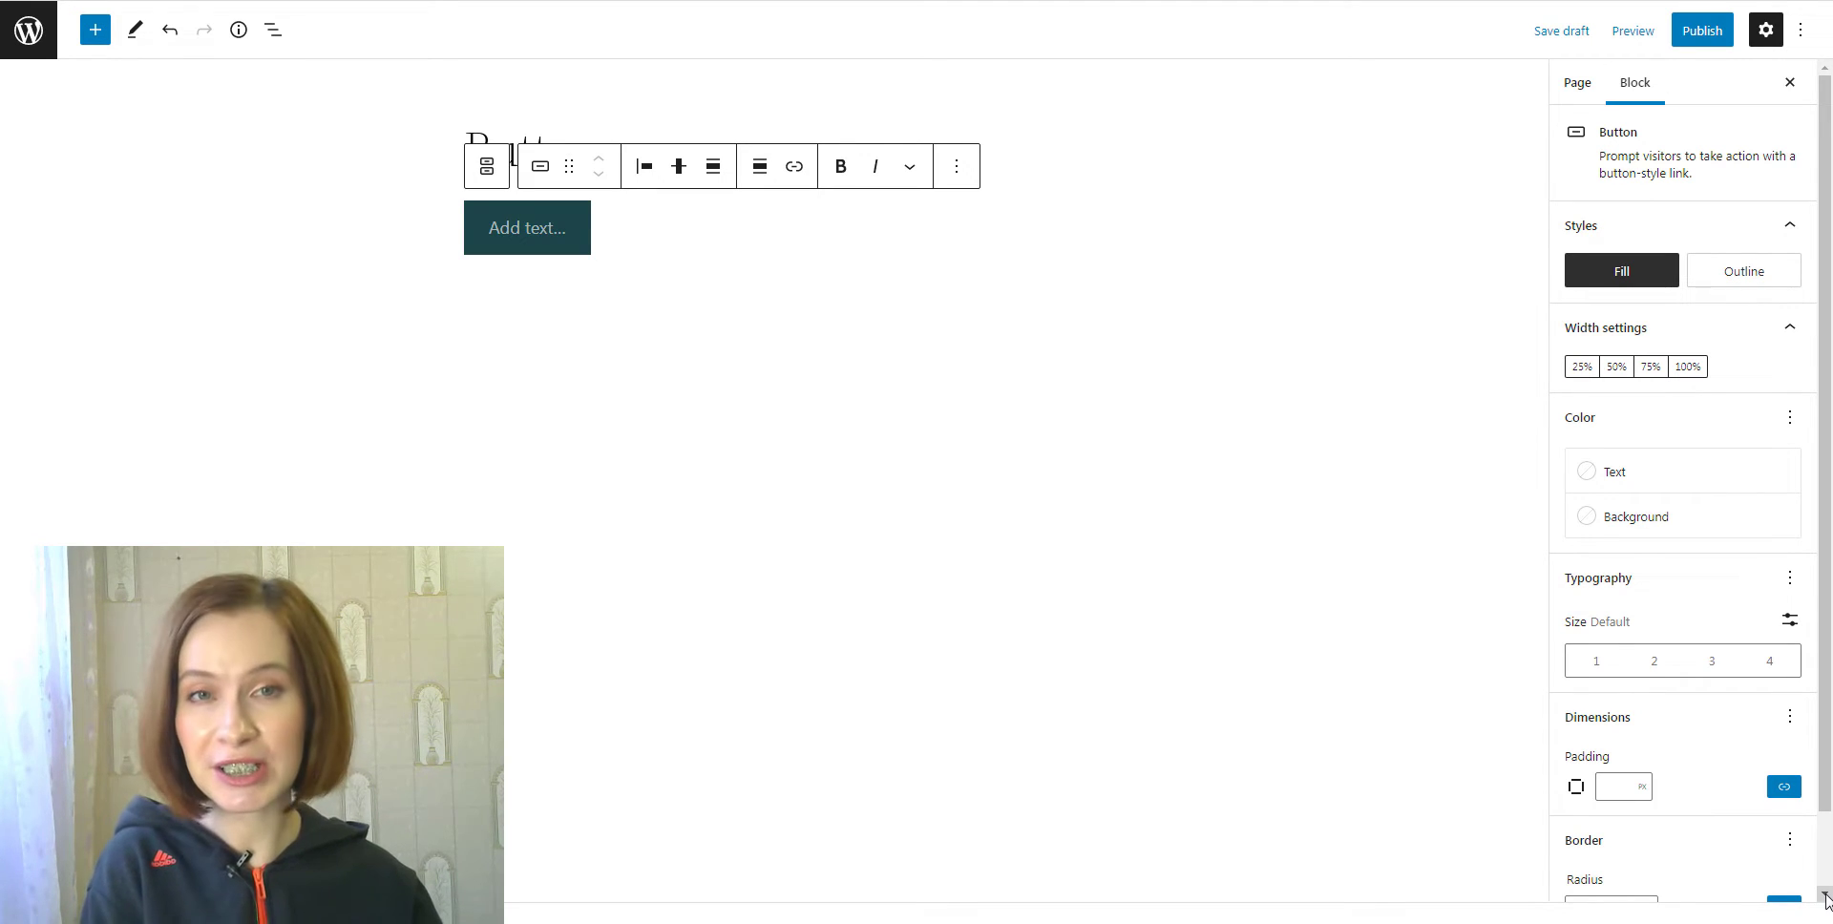
- Scroll the empty button's Block settings down to the Border Radius section
{"action": "left_click", "coordinate": [1826, 897]}
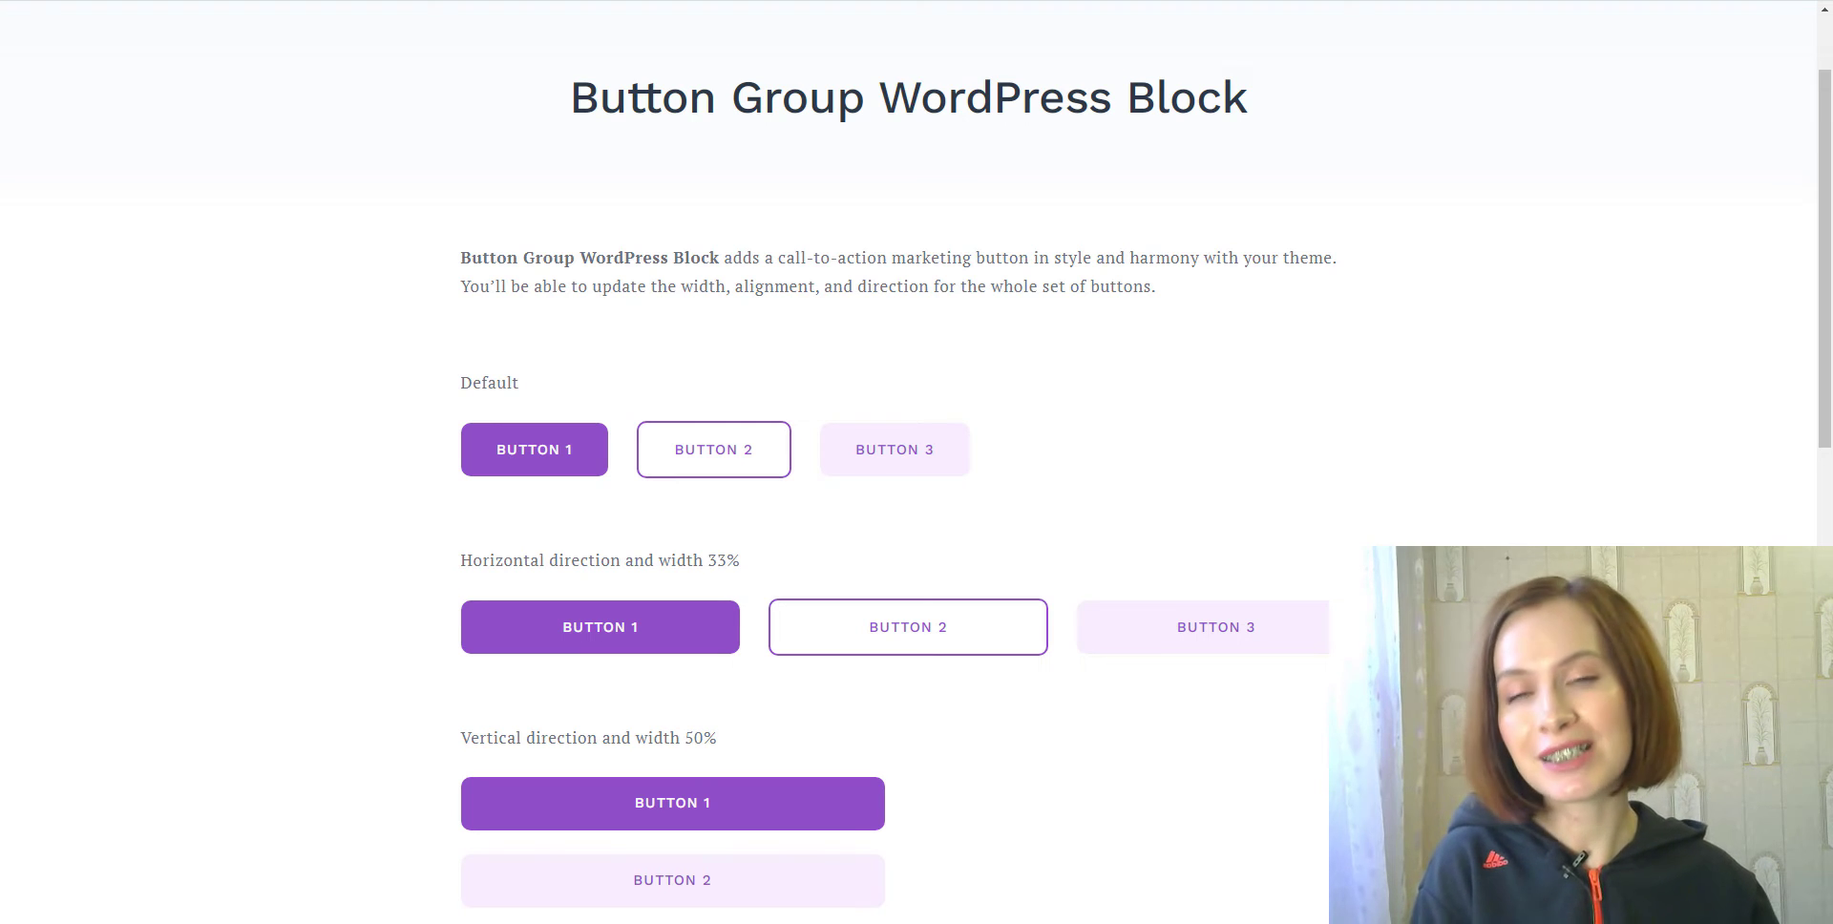
- Scroll through the default, horizontal 33%-width and vertical 50%-width Button Group examples
{"action": "scroll", "coordinate": [907, 477], "scroll_direction": "down", "scroll_amount": 2}
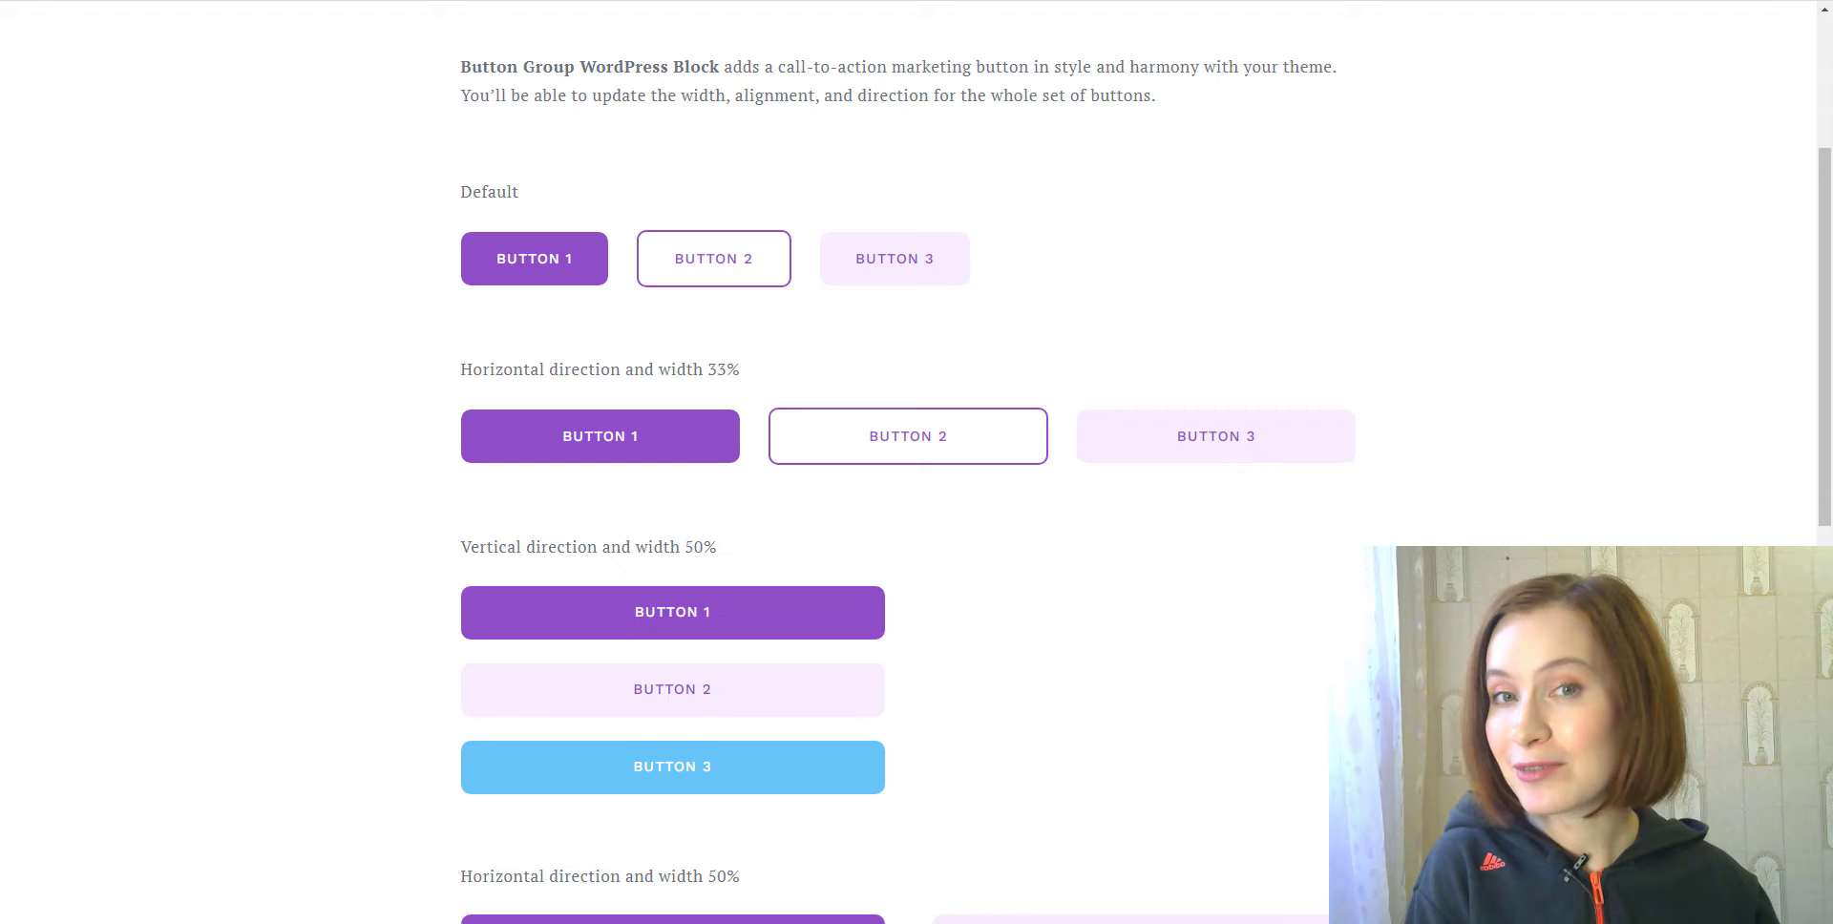
{"action": "scroll", "coordinate": [907, 477], "scroll_direction": "down", "scroll_amount": 1}
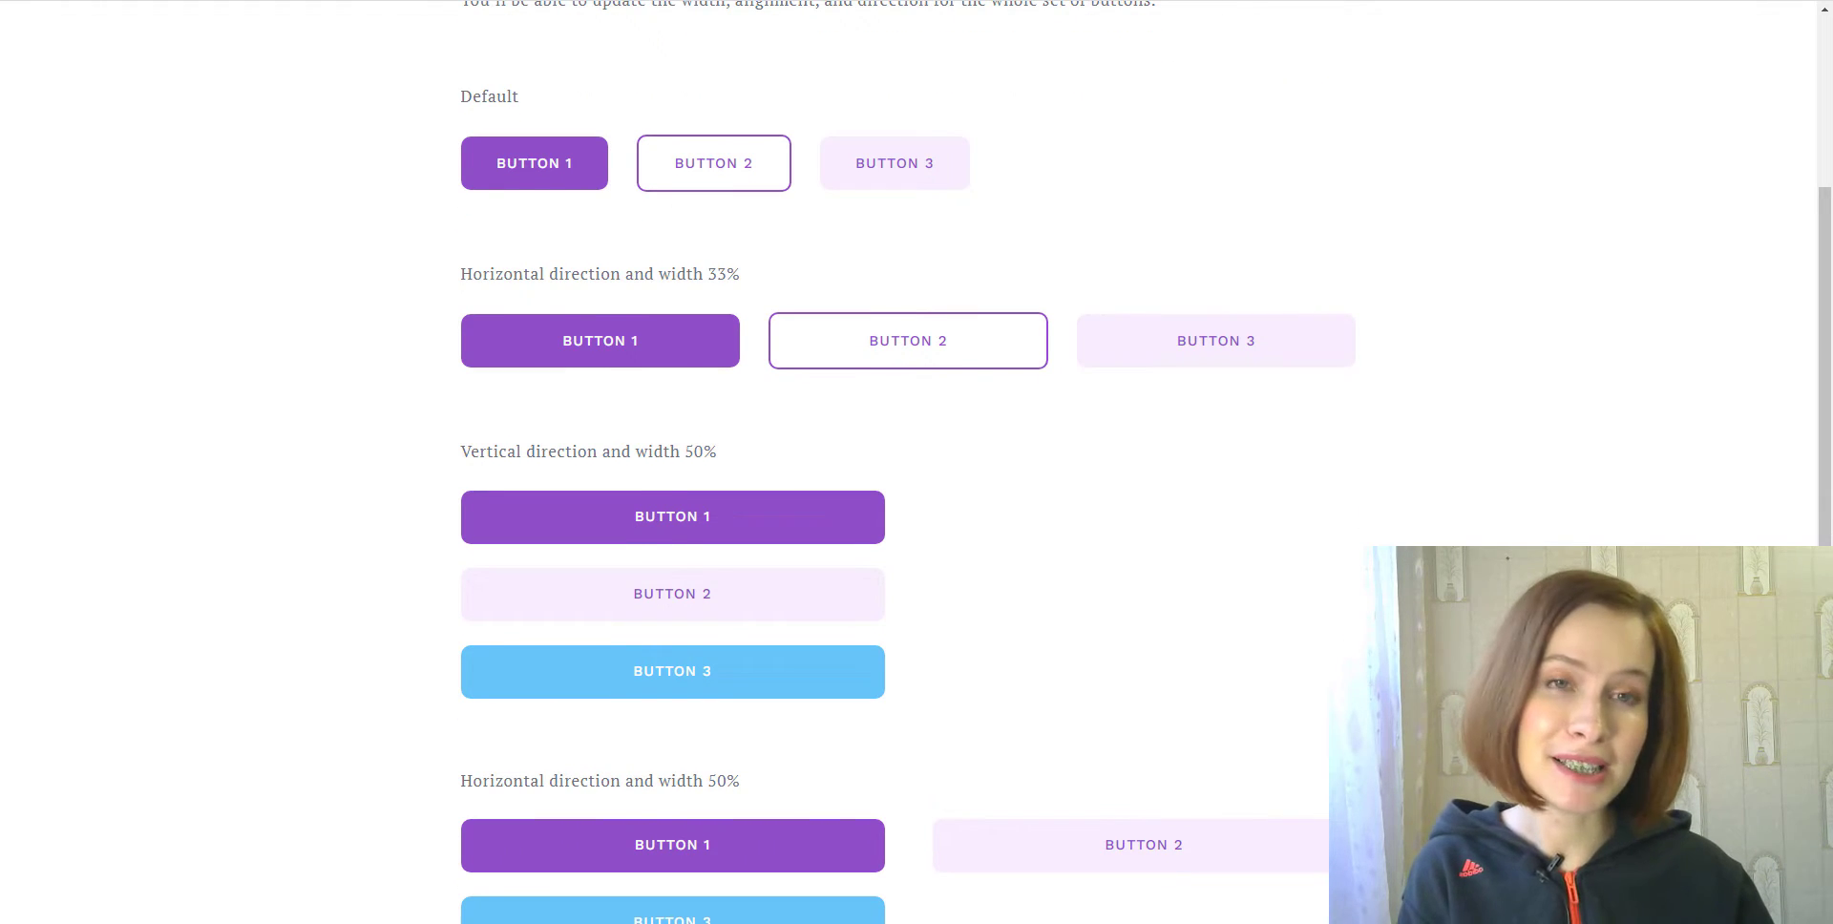
{"action": "scroll", "coordinate": [907, 477], "scroll_direction": "down", "scroll_amount": 1}
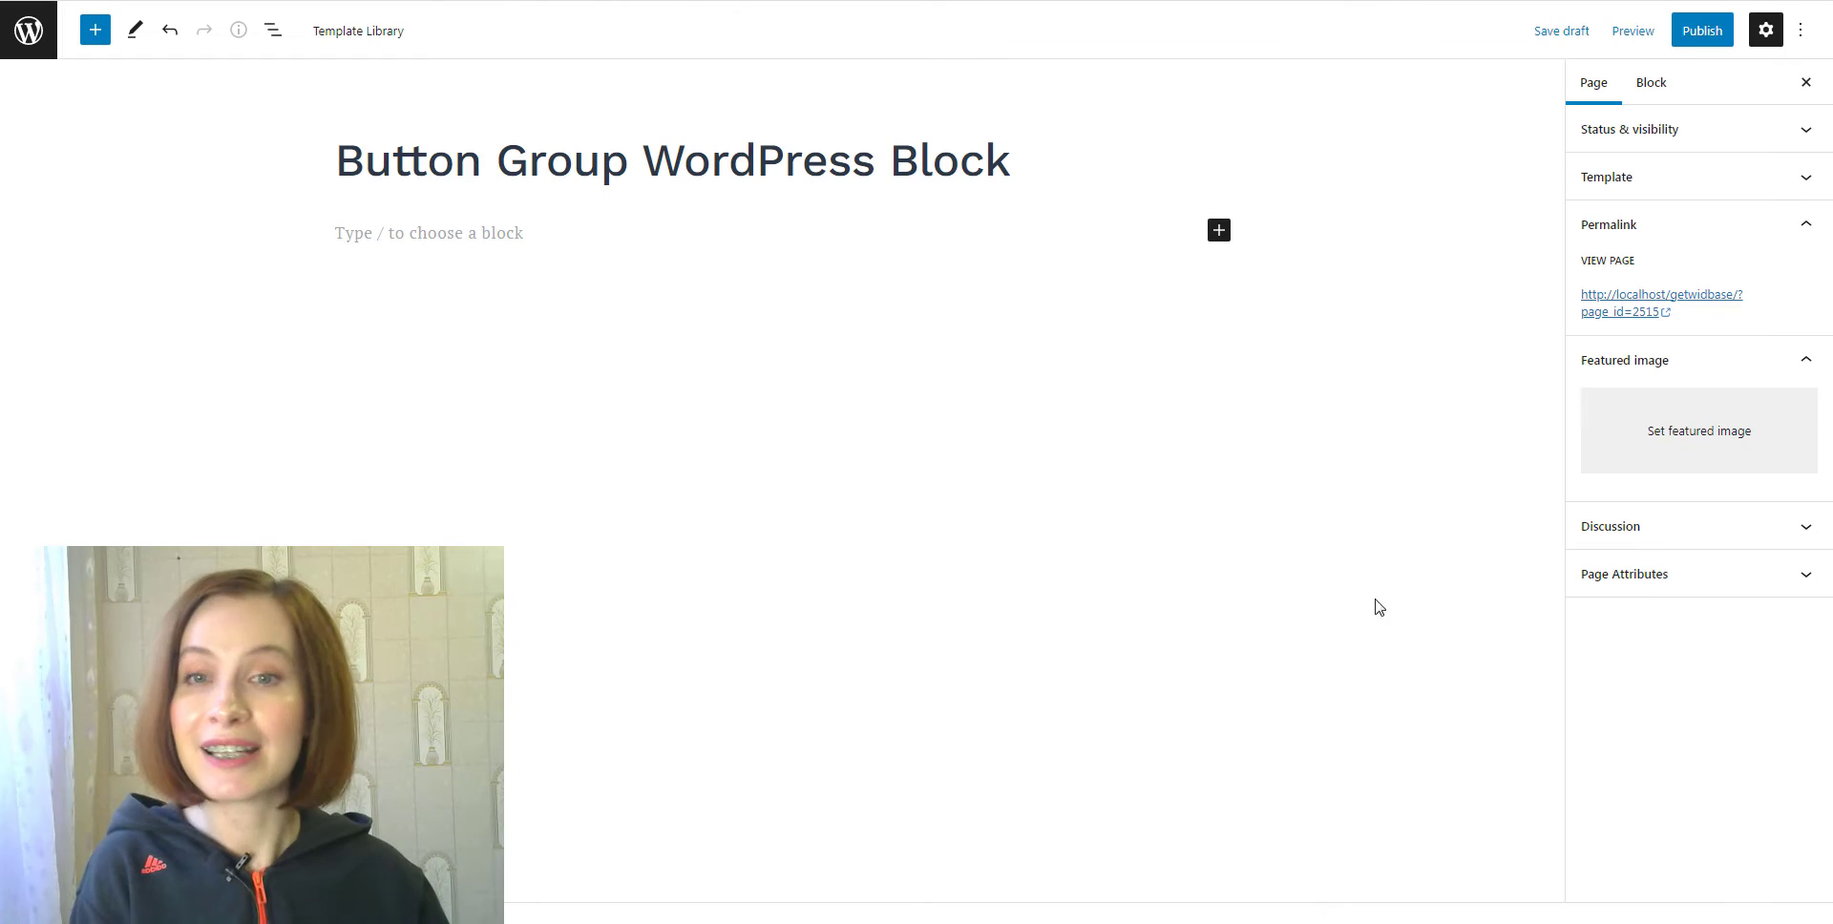
- Insert a Button Group with Medium spacing, Center alignment, Vertical direction and 50% button width
{"action": "left_click", "coordinate": [1219, 234]}
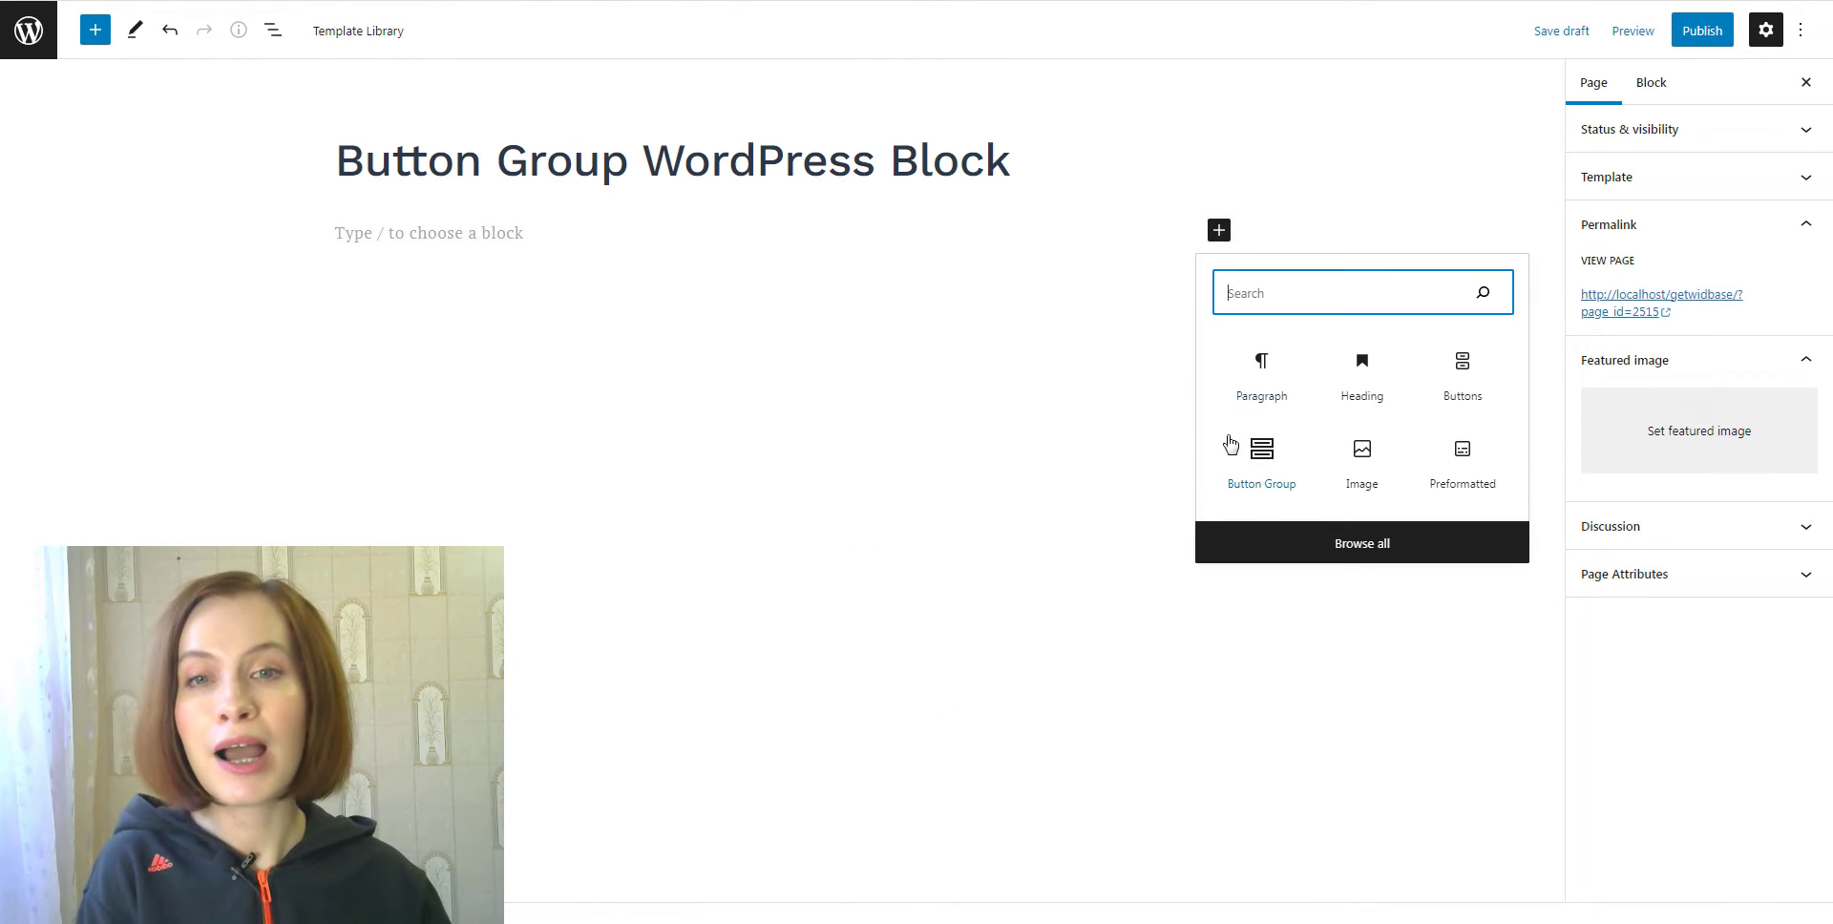
{"action": "left_click", "coordinate": [1264, 497]}
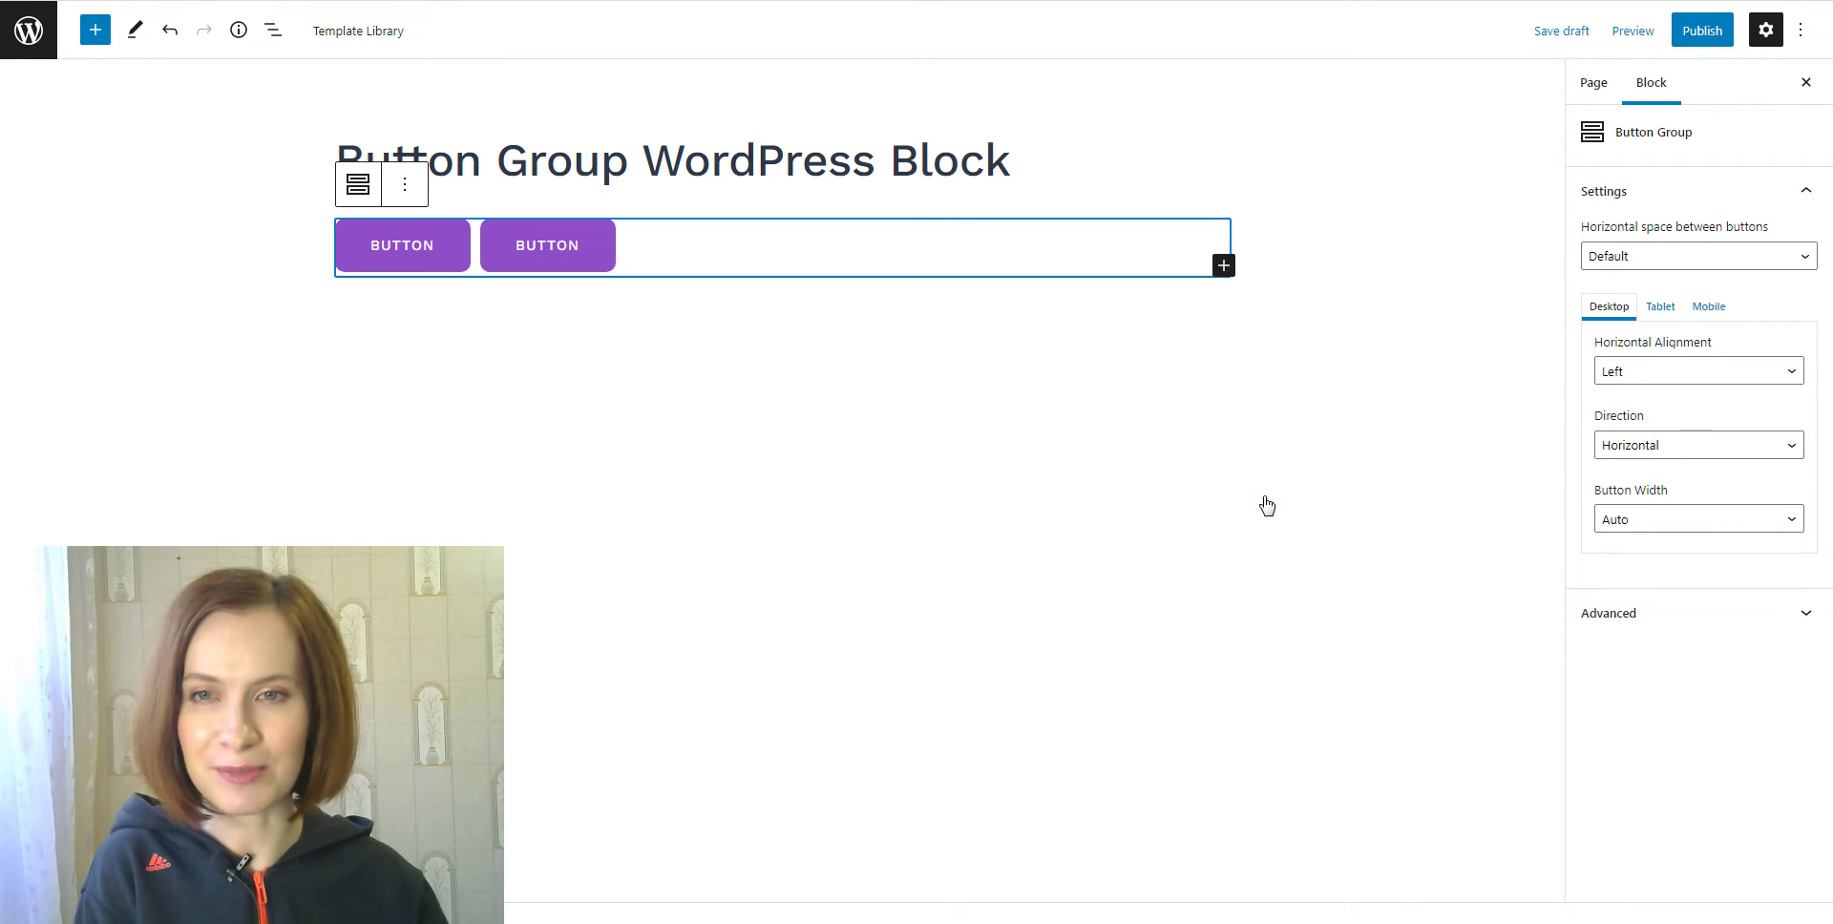
{"action": "left_click", "coordinate": [1800, 260]}
{"action": "left_click", "coordinate": [1795, 314]}
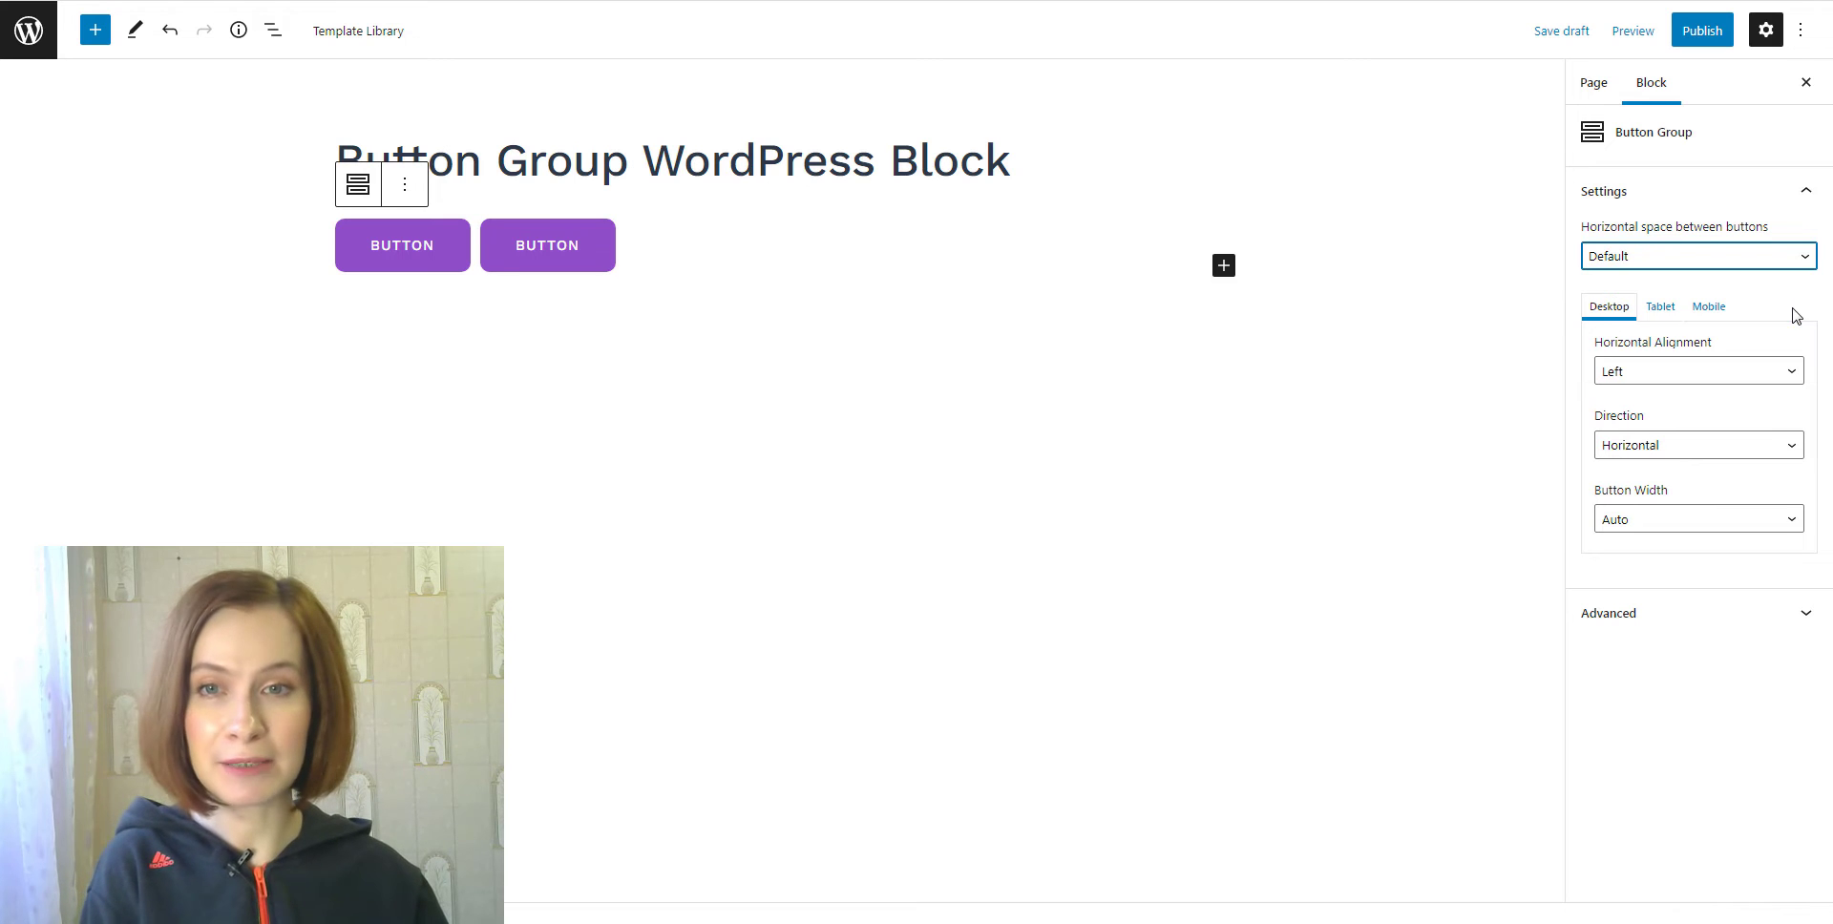
{"action": "left_click", "coordinate": [1792, 372]}
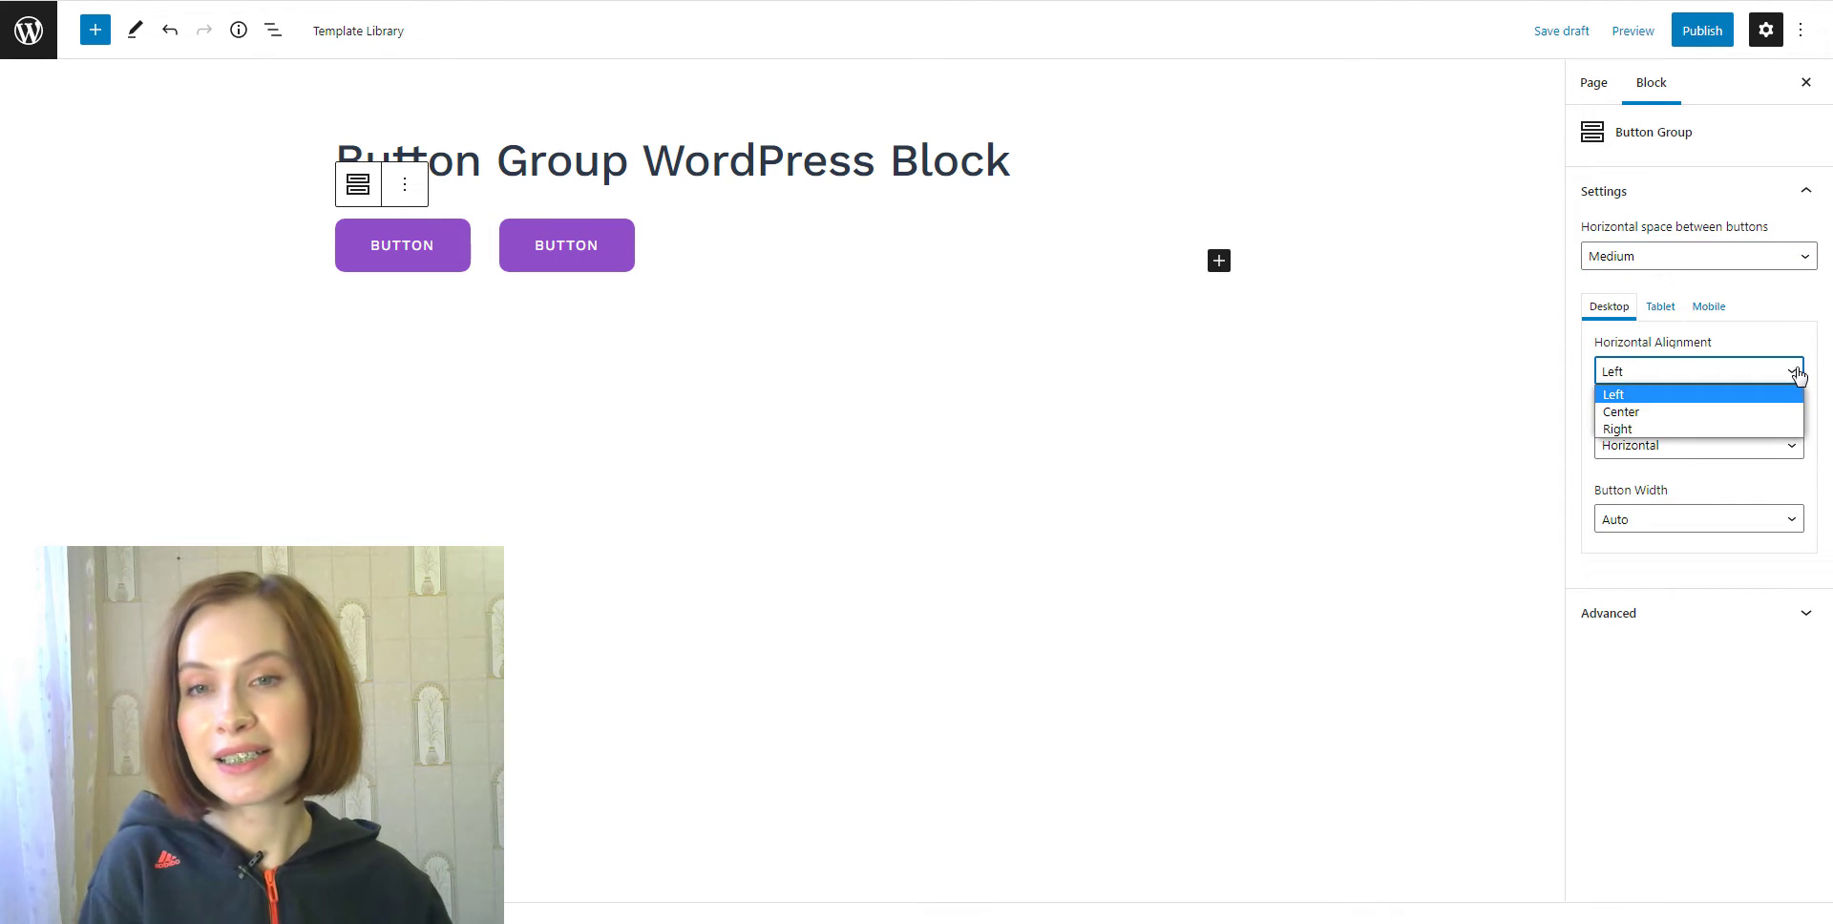
{"action": "left_click", "coordinate": [1778, 418]}
{"action": "left_click", "coordinate": [1790, 447]}
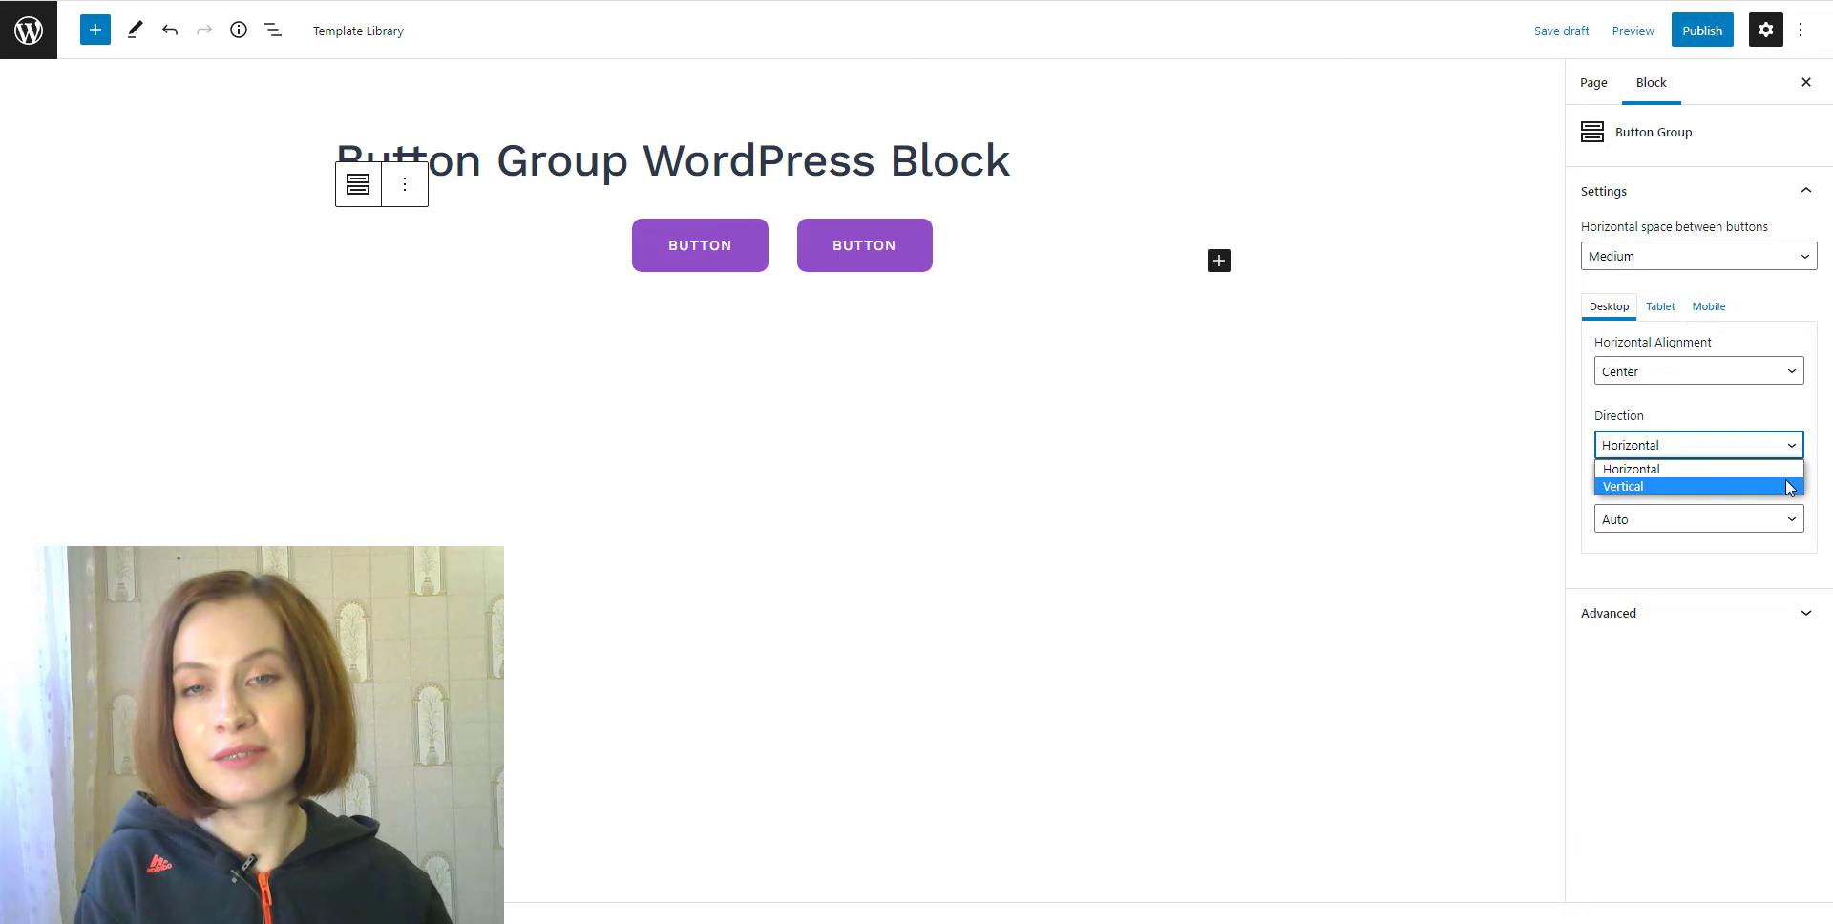
{"action": "left_click", "coordinate": [1788, 485]}
{"action": "left_click", "coordinate": [1792, 524]}
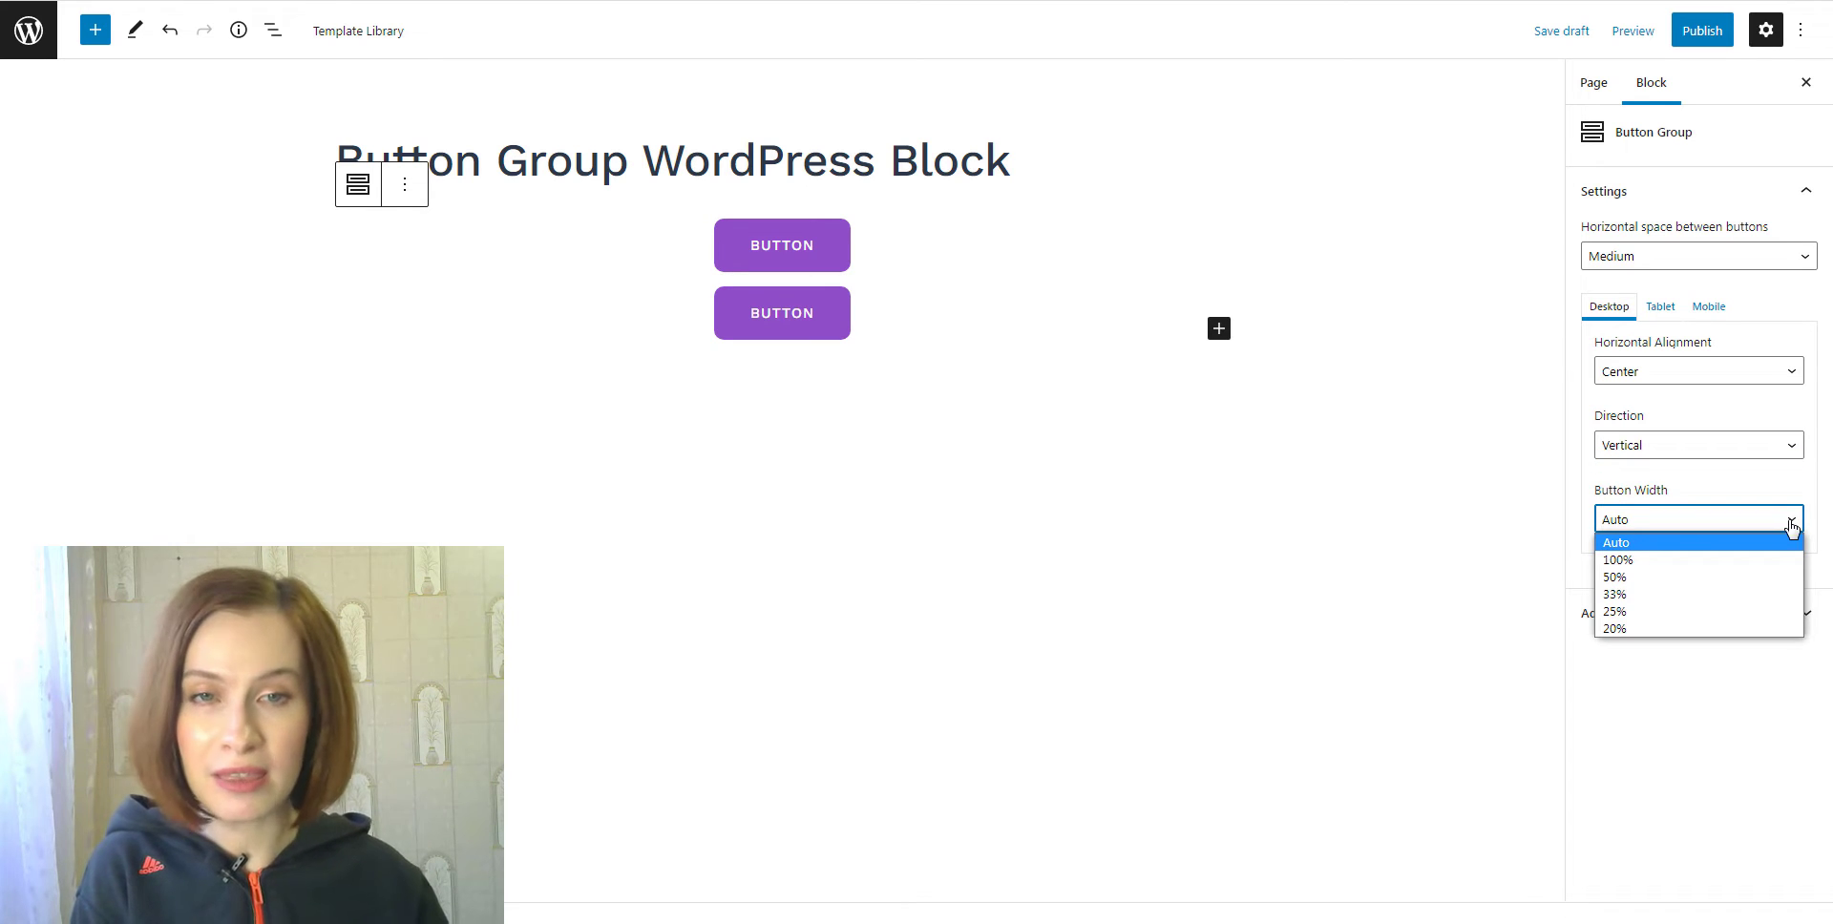
{"action": "left_click", "coordinate": [1793, 579]}
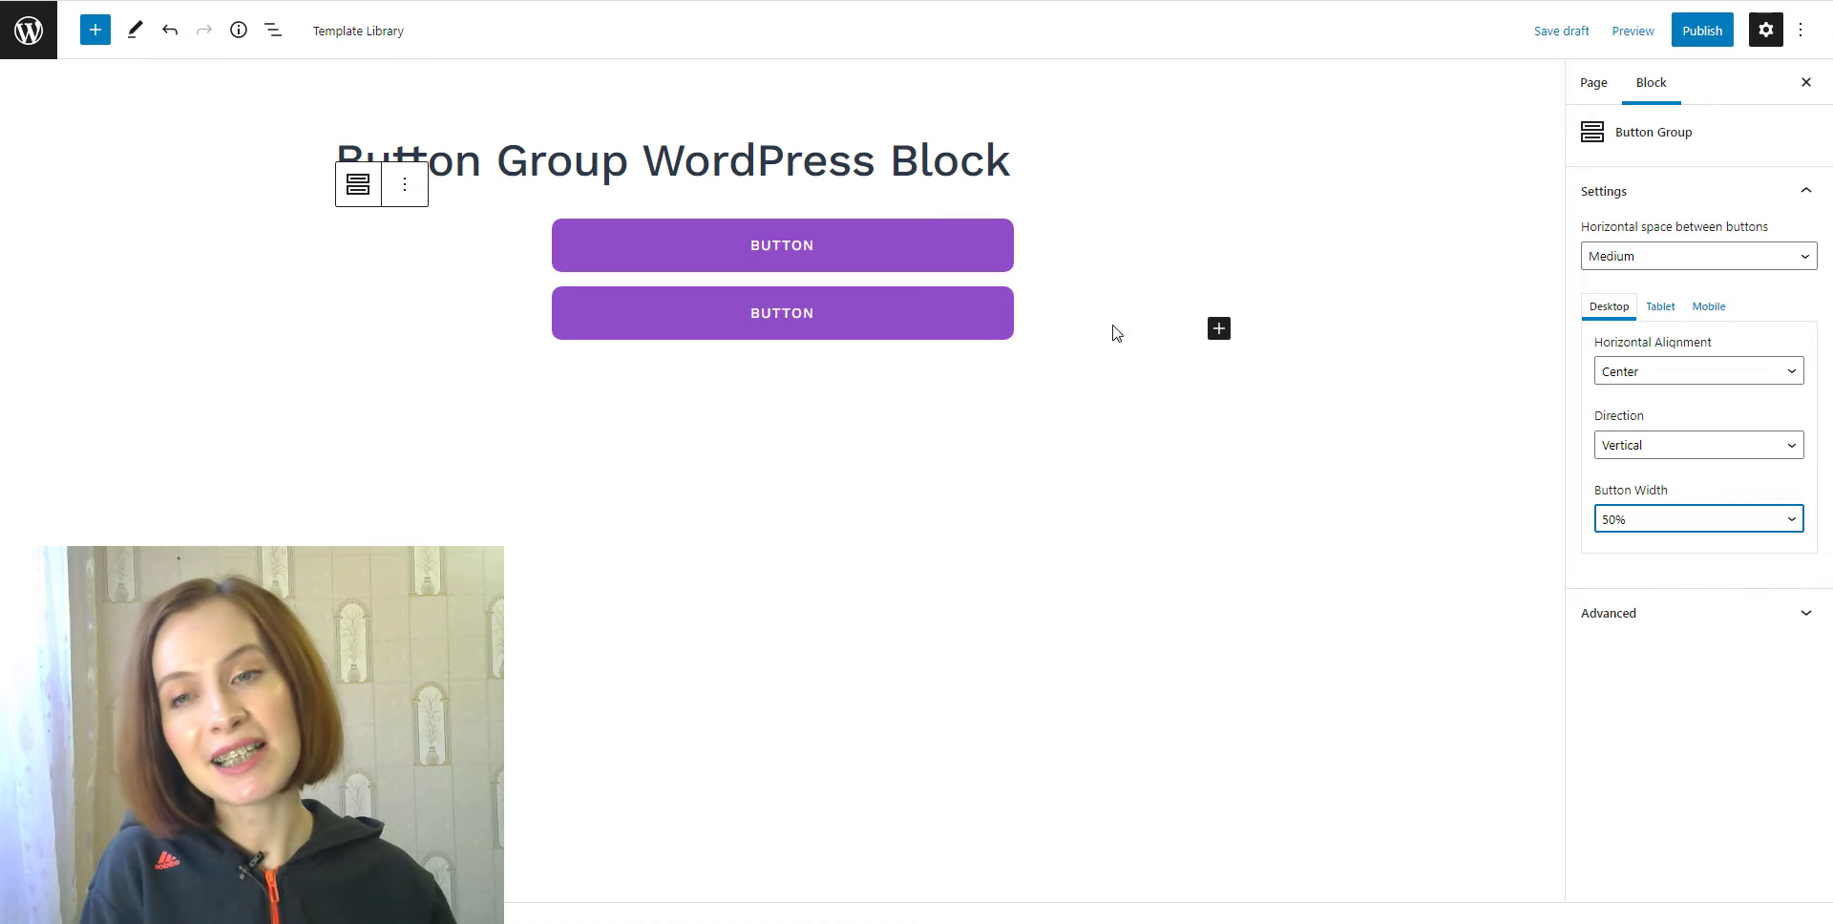
{"action": "left_click", "coordinate": [1001, 258]}
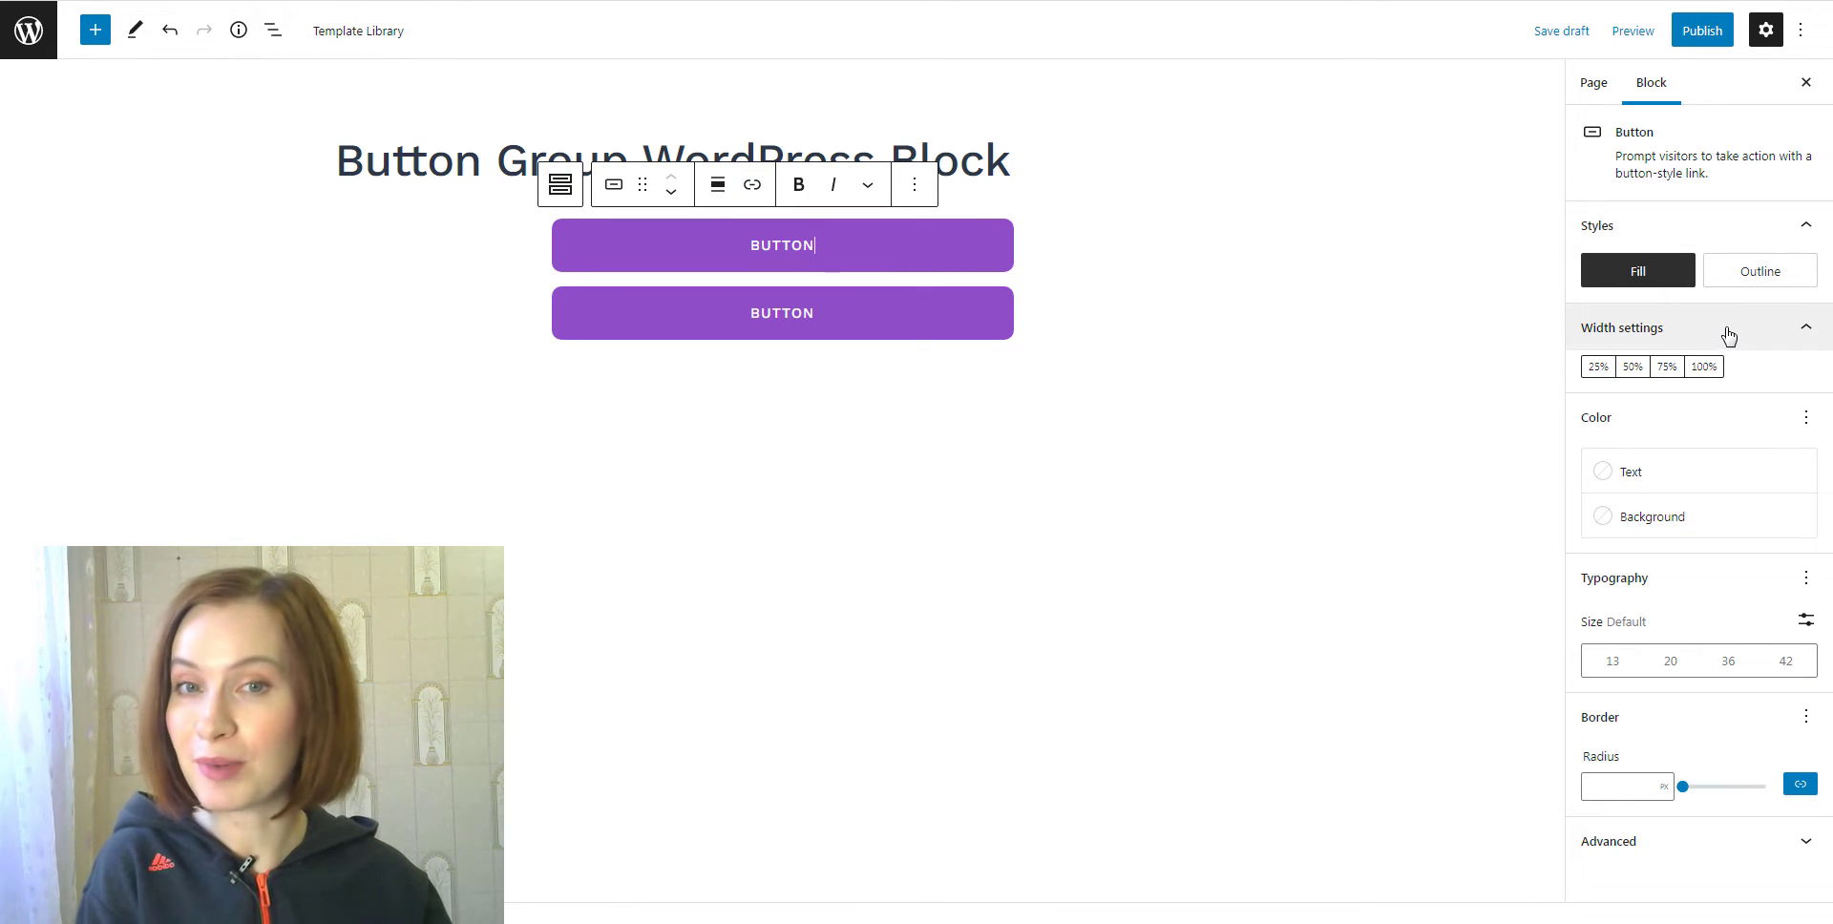
- Give the first button an outline style, 25% width, dark text and a light pink background
{"action": "mouse_move", "coordinate": [1669, 282]}
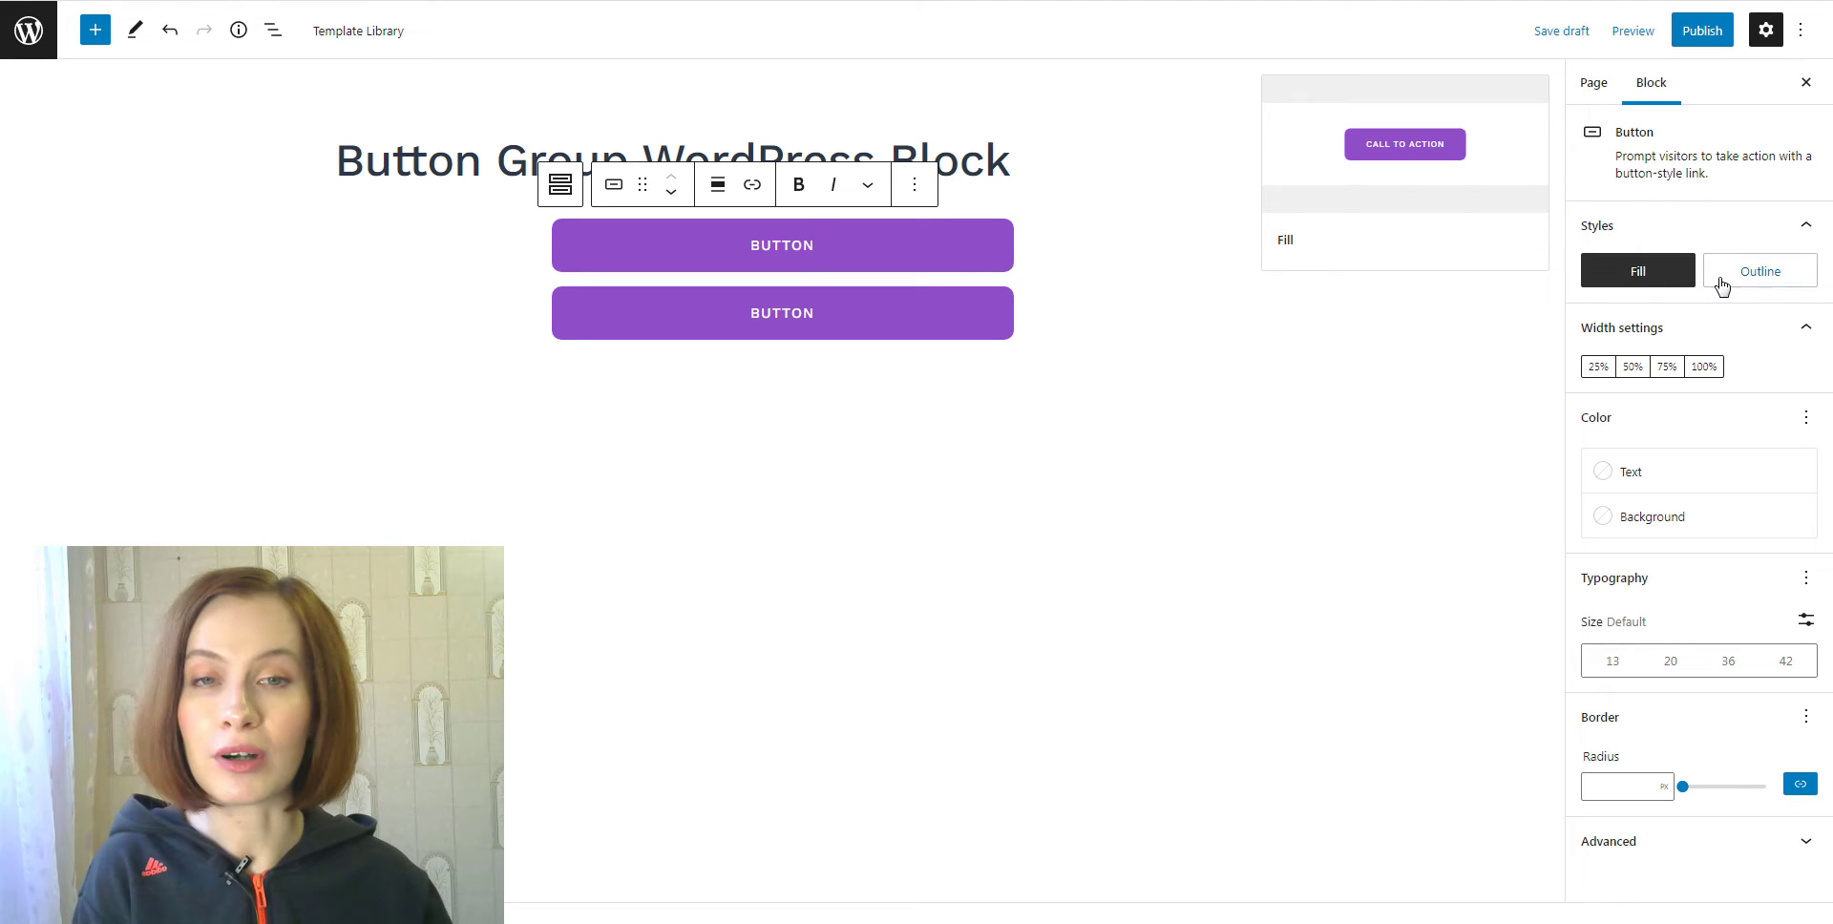
{"action": "left_click", "coordinate": [1766, 279]}
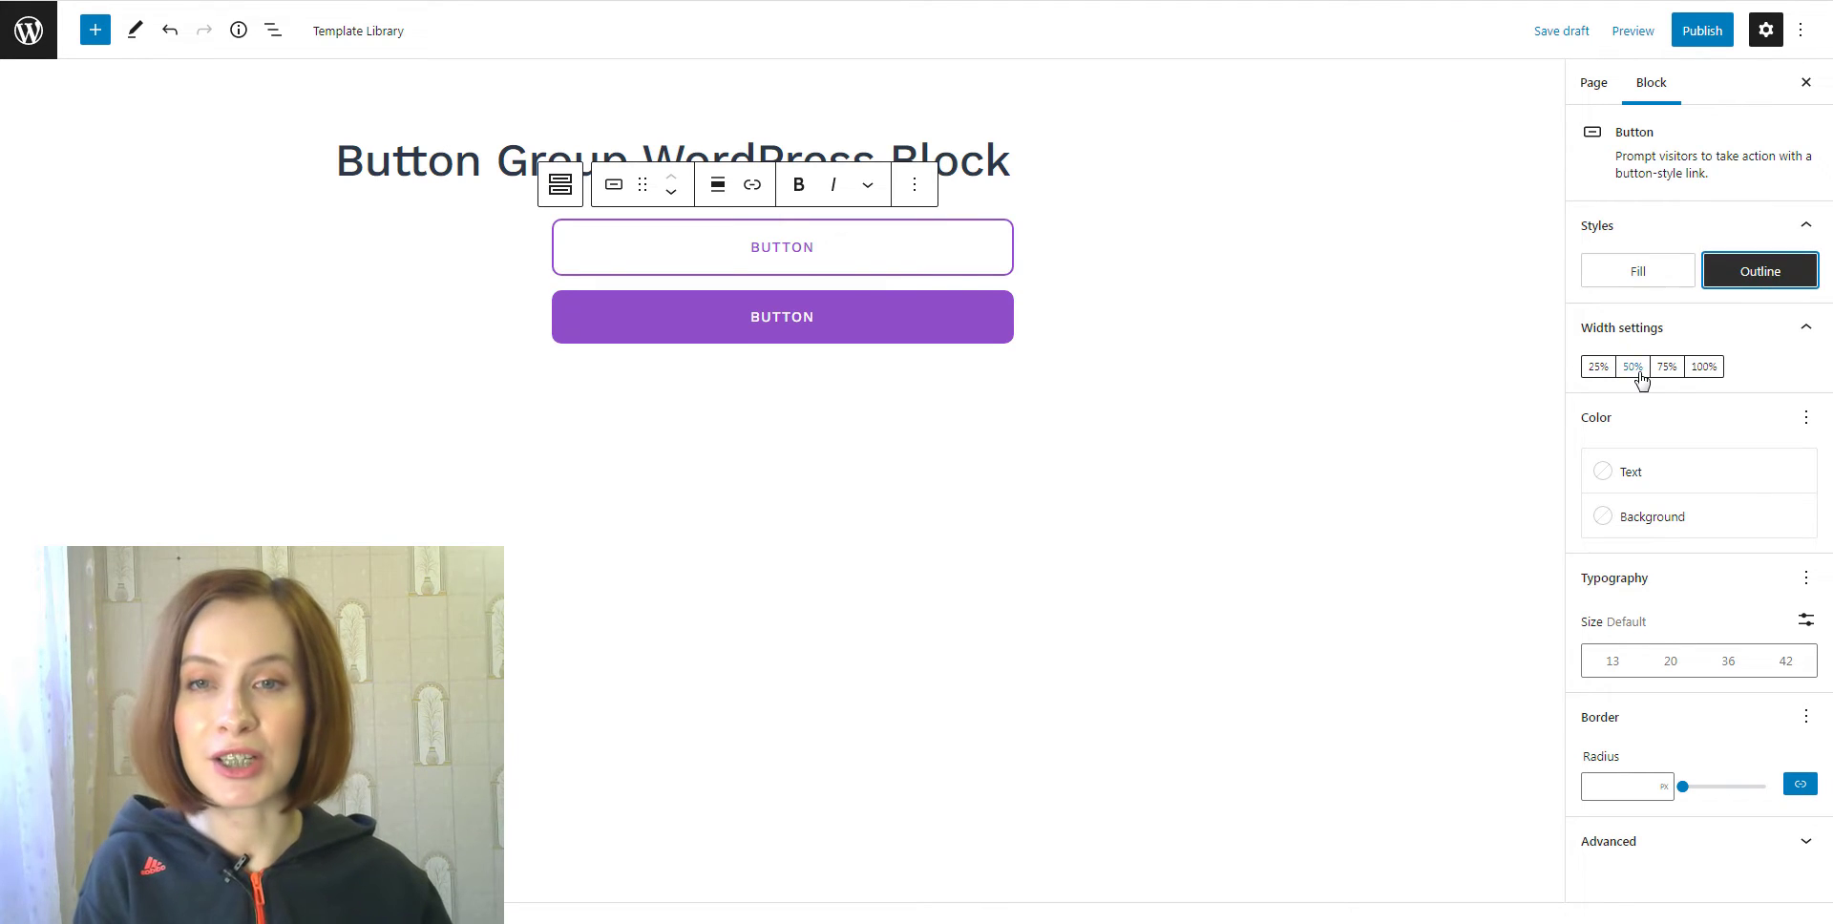
{"action": "left_click", "coordinate": [1669, 369]}
{"action": "left_click", "coordinate": [1598, 368]}
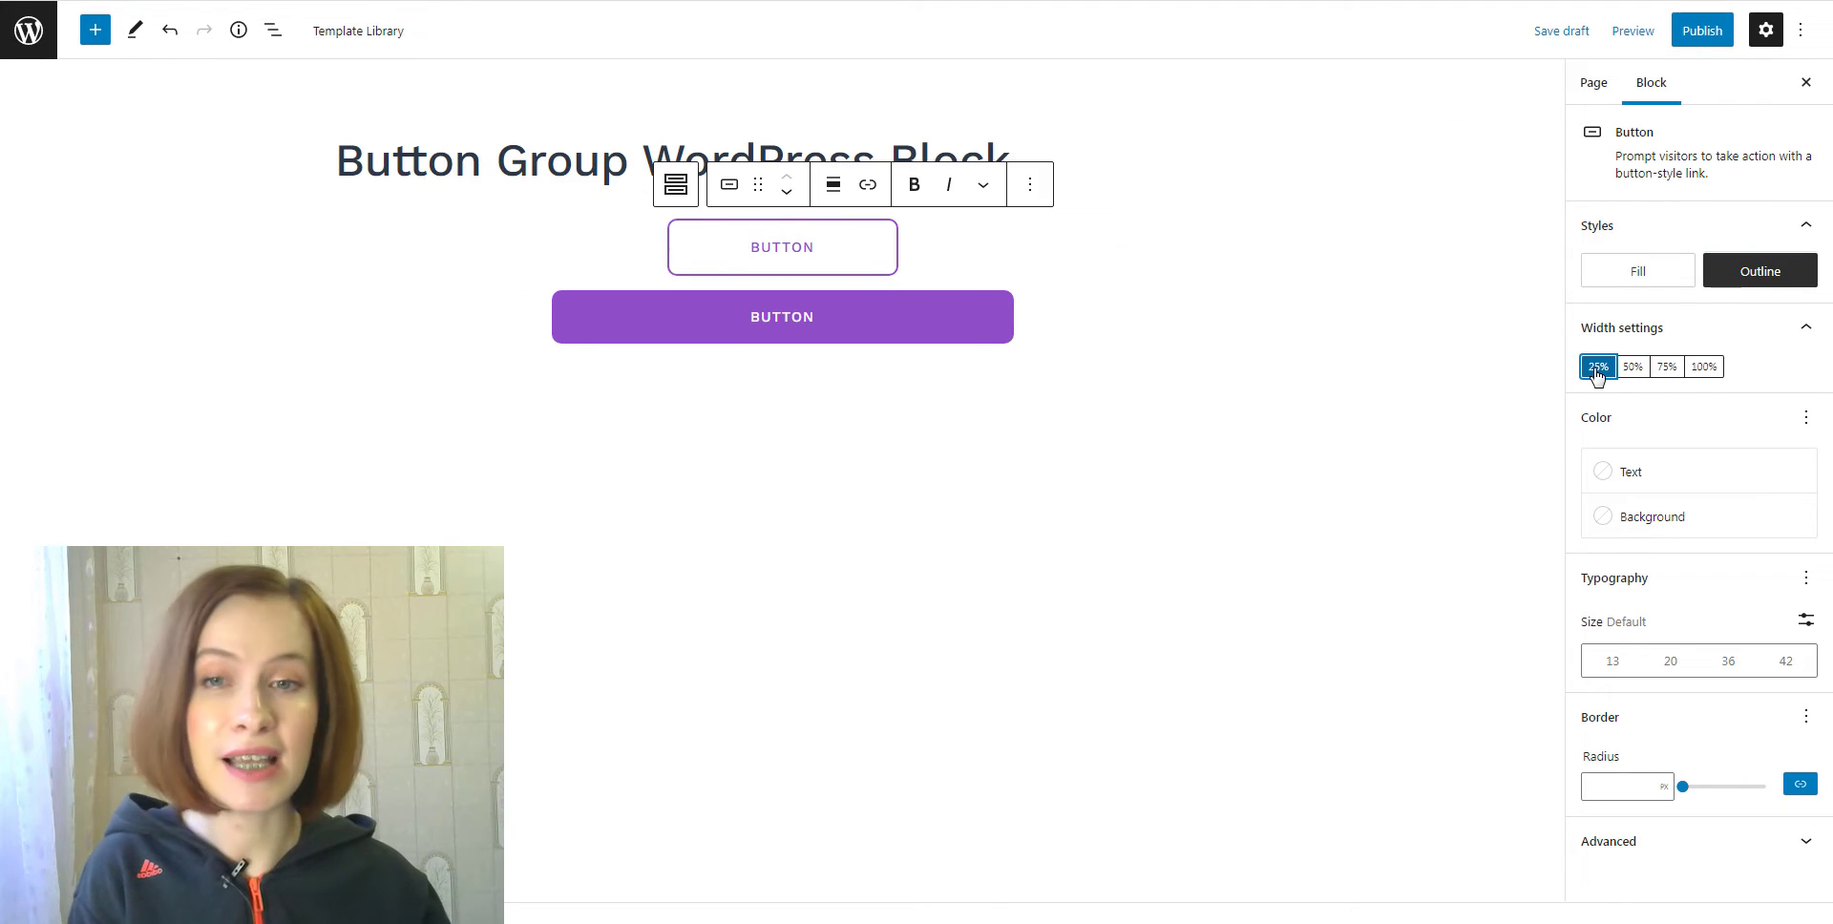
{"action": "left_click", "coordinate": [1614, 472]}
{"action": "left_click", "coordinate": [1304, 609]}
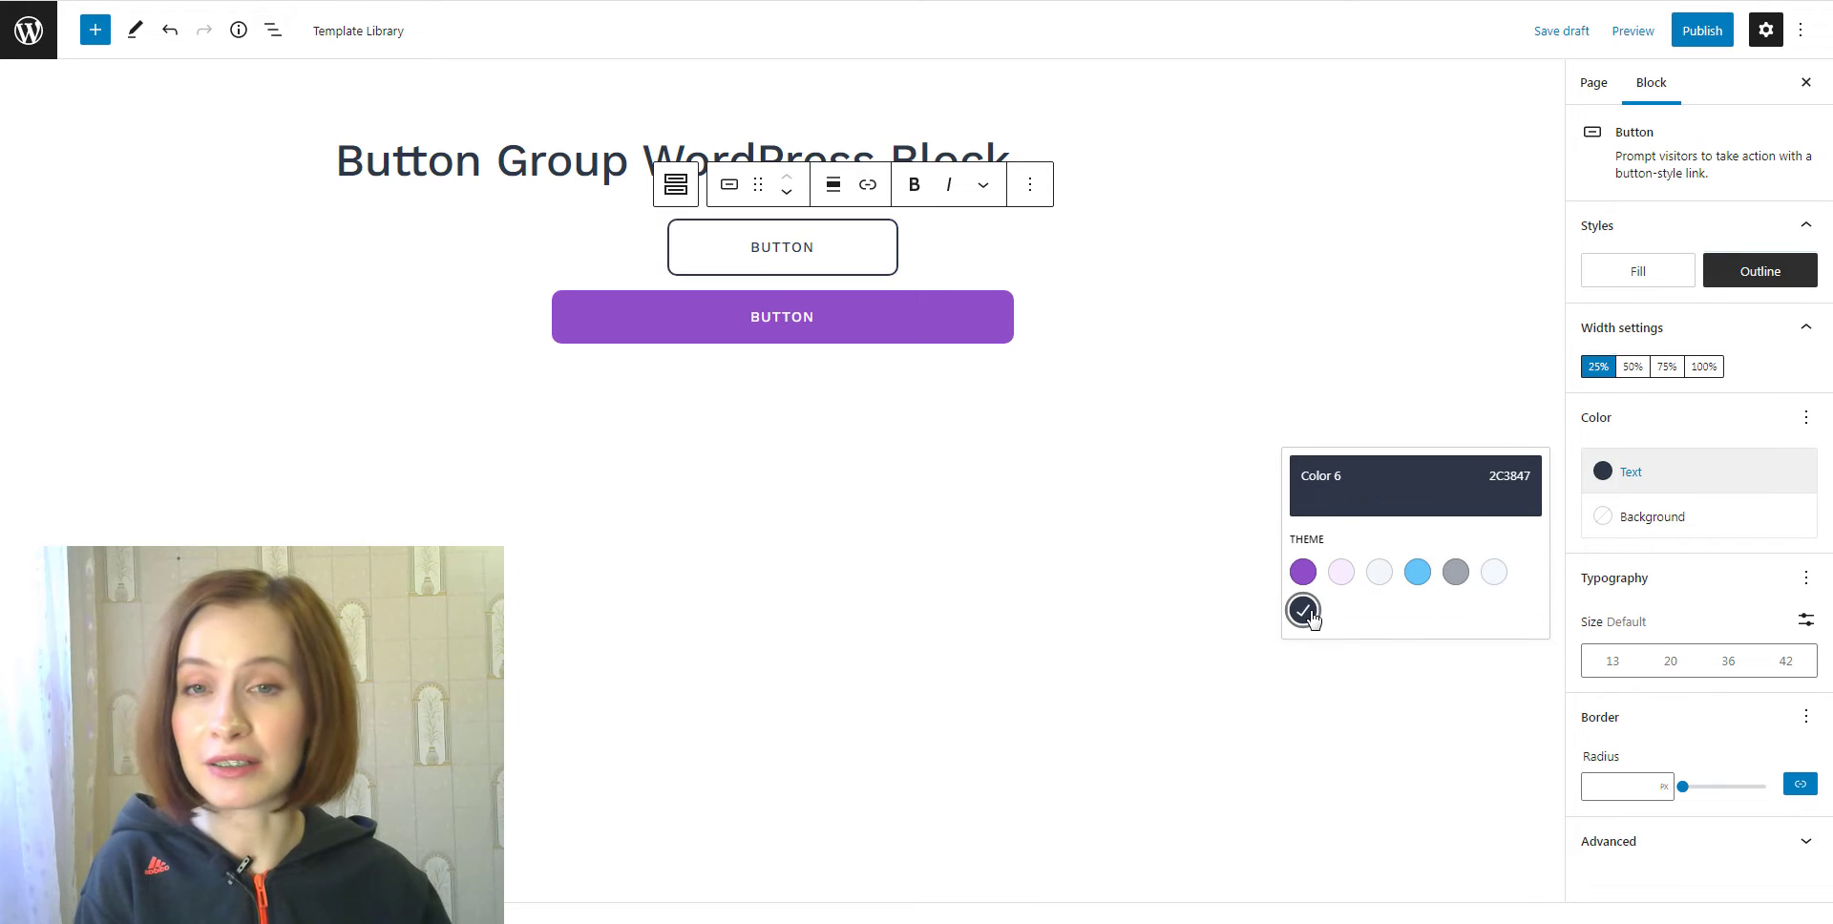
{"action": "left_click", "coordinate": [1617, 521]}
{"action": "left_click", "coordinate": [1341, 662]}
{"action": "left_click", "coordinate": [823, 250]}
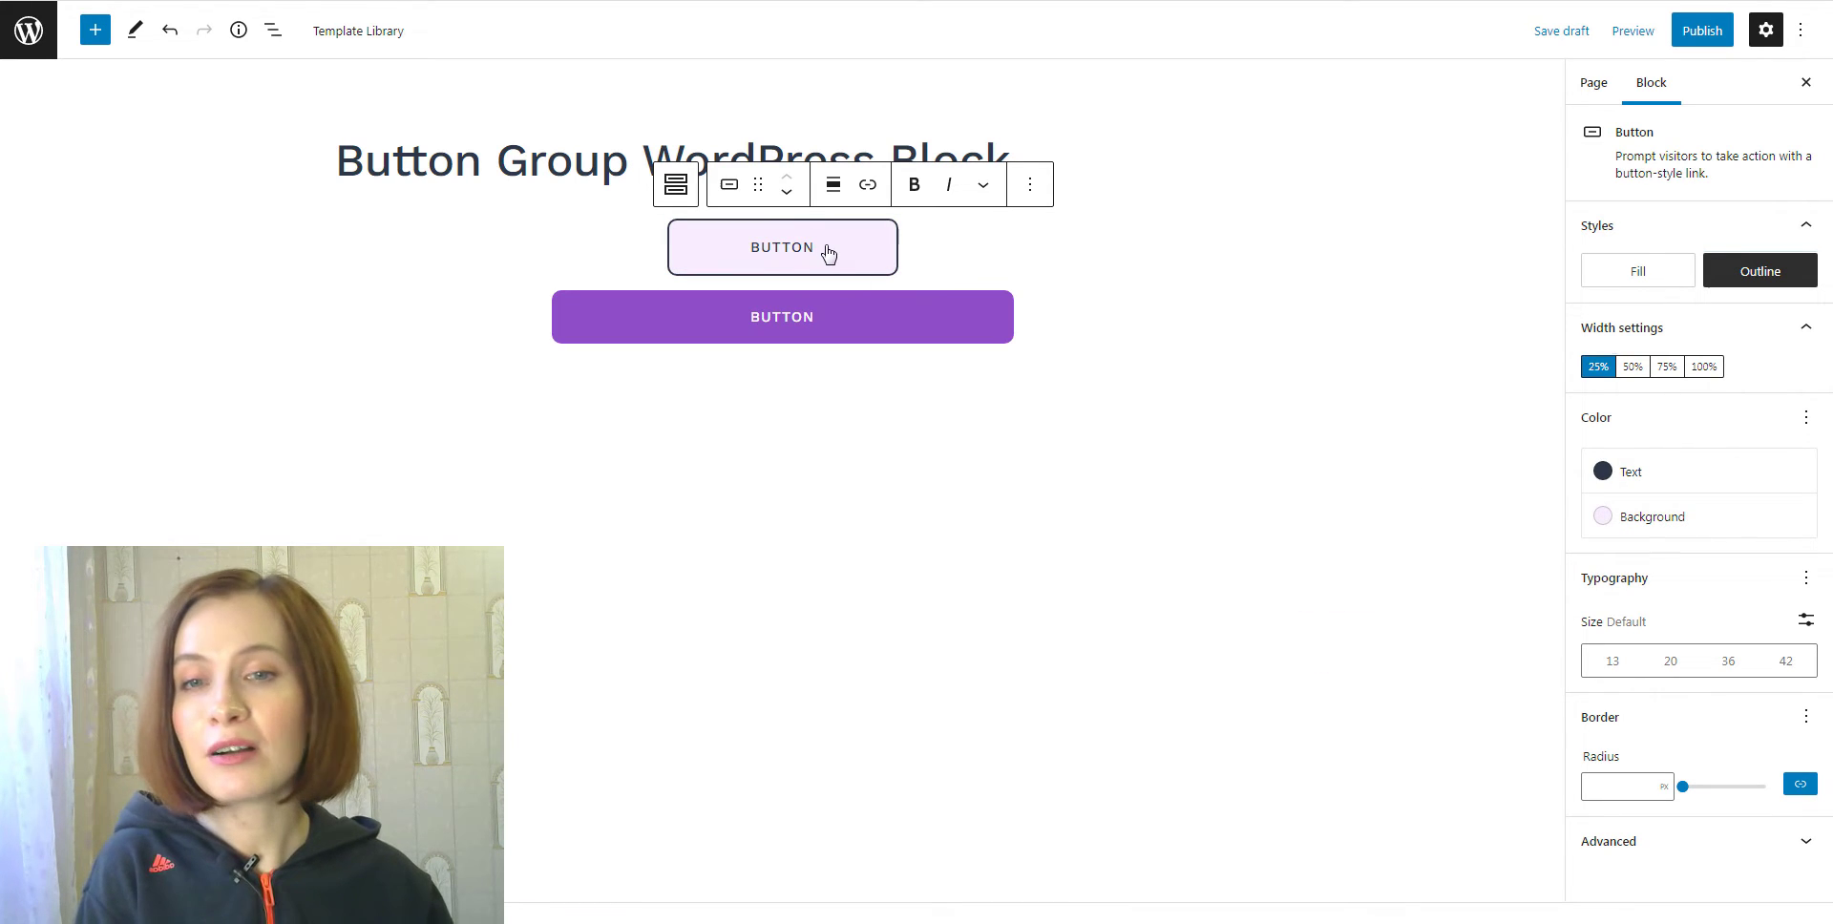
- Relabel the button BUY NOW, set border radius to 100 and link it to #
{"action": "left_click_drag", "start_coordinate": [827, 253], "coordinate": [779, 252]}
{"action": "type", "text": "Y NOW"}
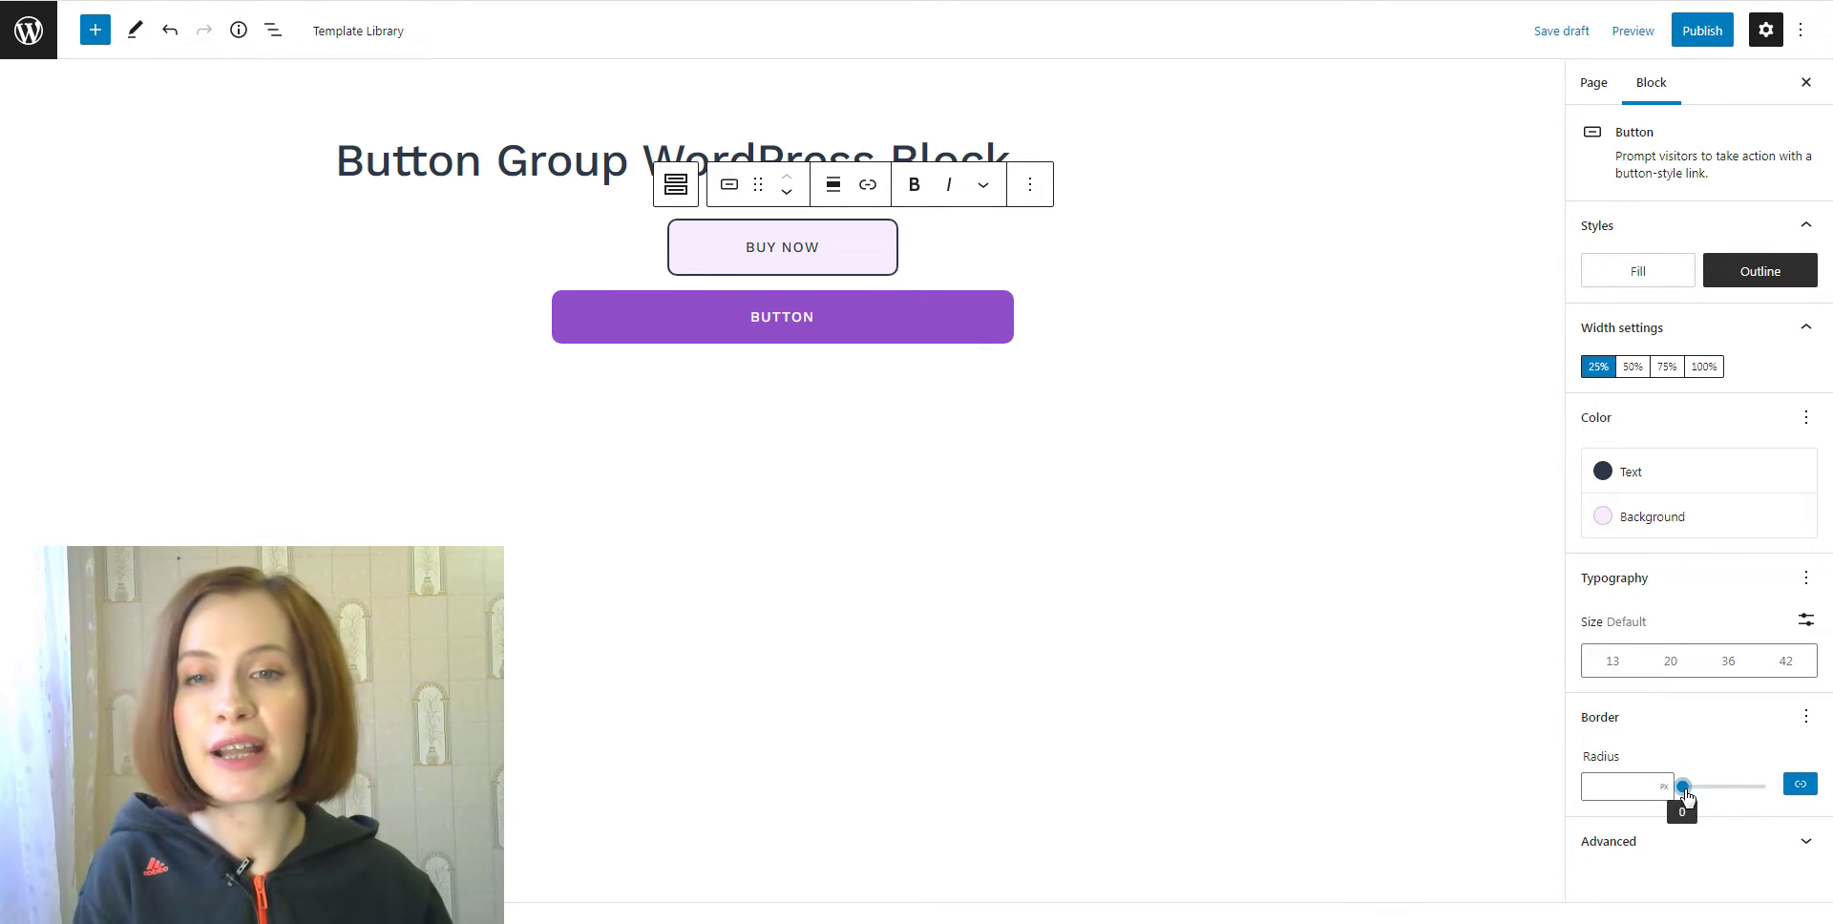
{"action": "left_click_drag", "start_coordinate": [1681, 789], "coordinate": [1774, 813]}
{"action": "left_click", "coordinate": [871, 187]}
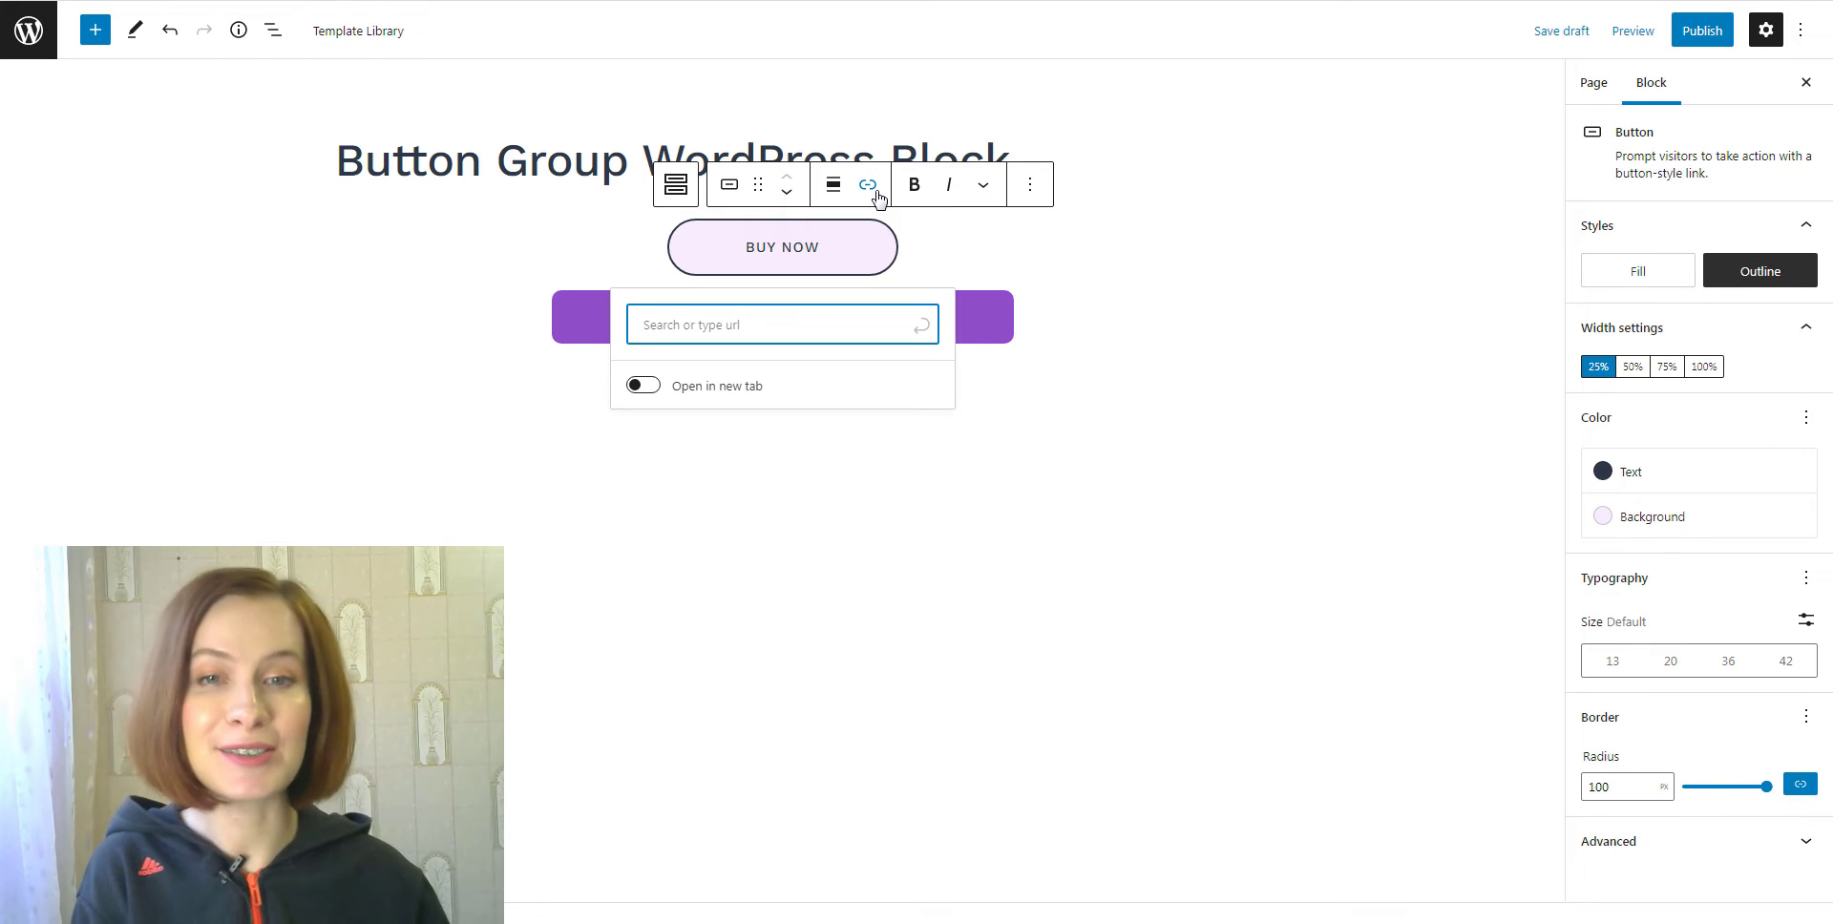
{"action": "type", "text": "#"}
{"action": "left_click", "coordinate": [921, 326]}
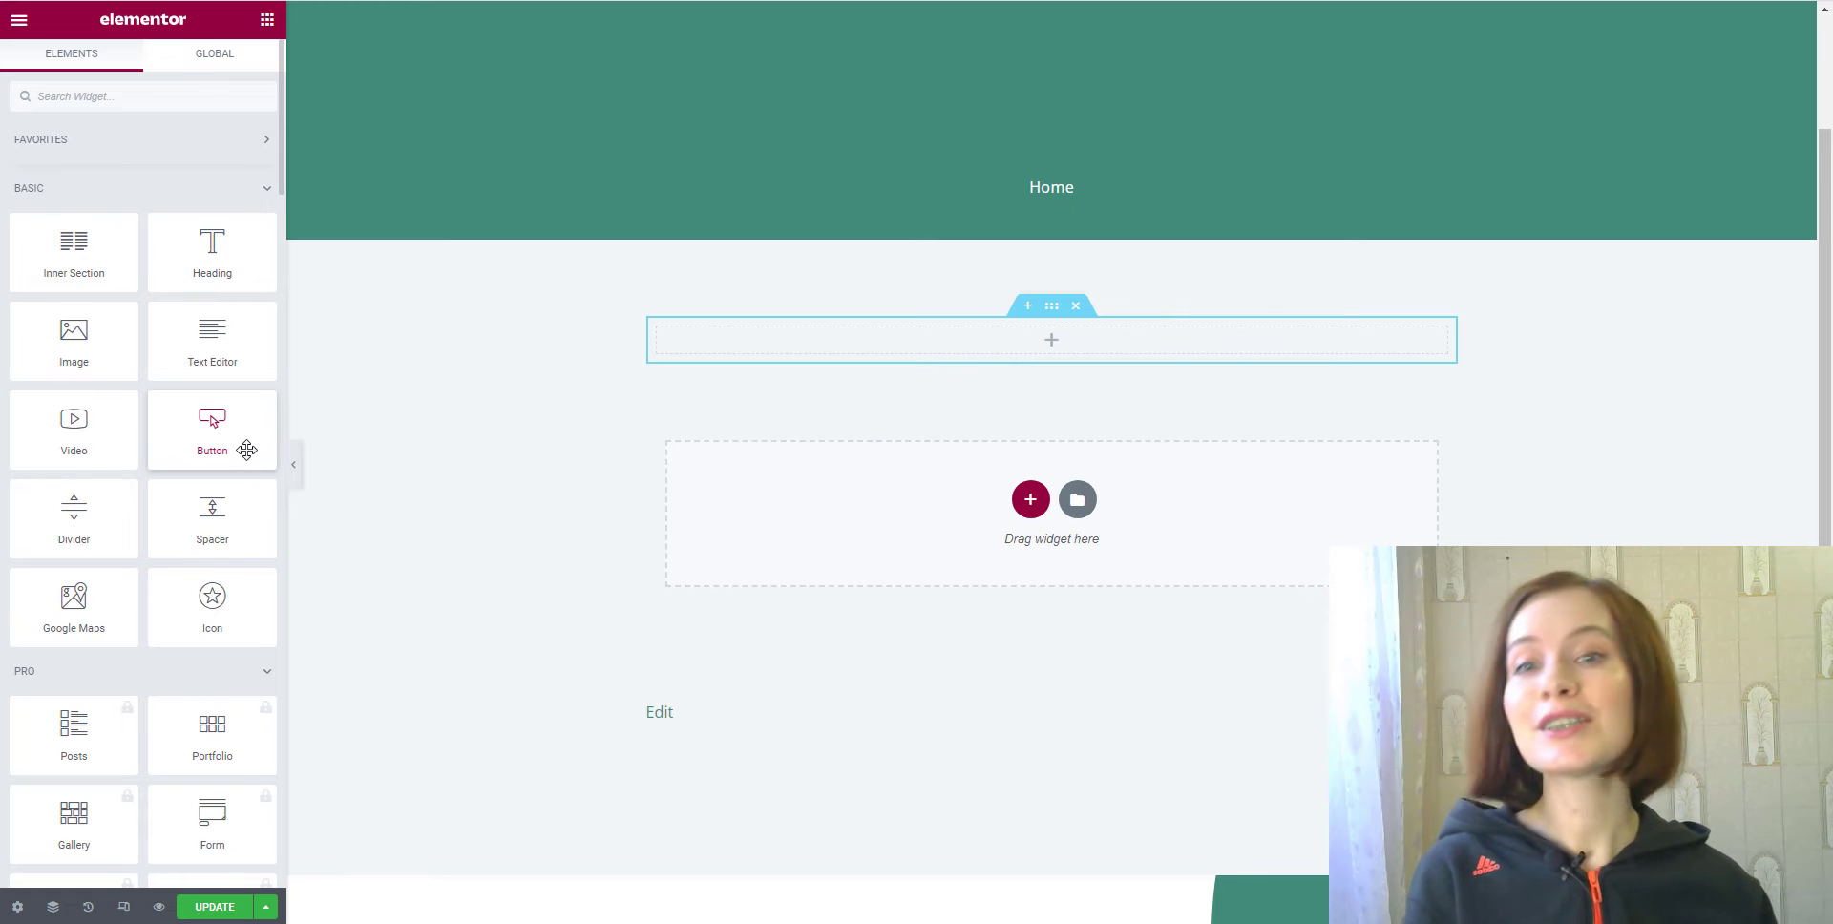
- Add a Button widget to the empty section and set its type to the green Success
{"action": "left_click_drag", "start_coordinate": [238, 433], "coordinate": [1046, 358]}
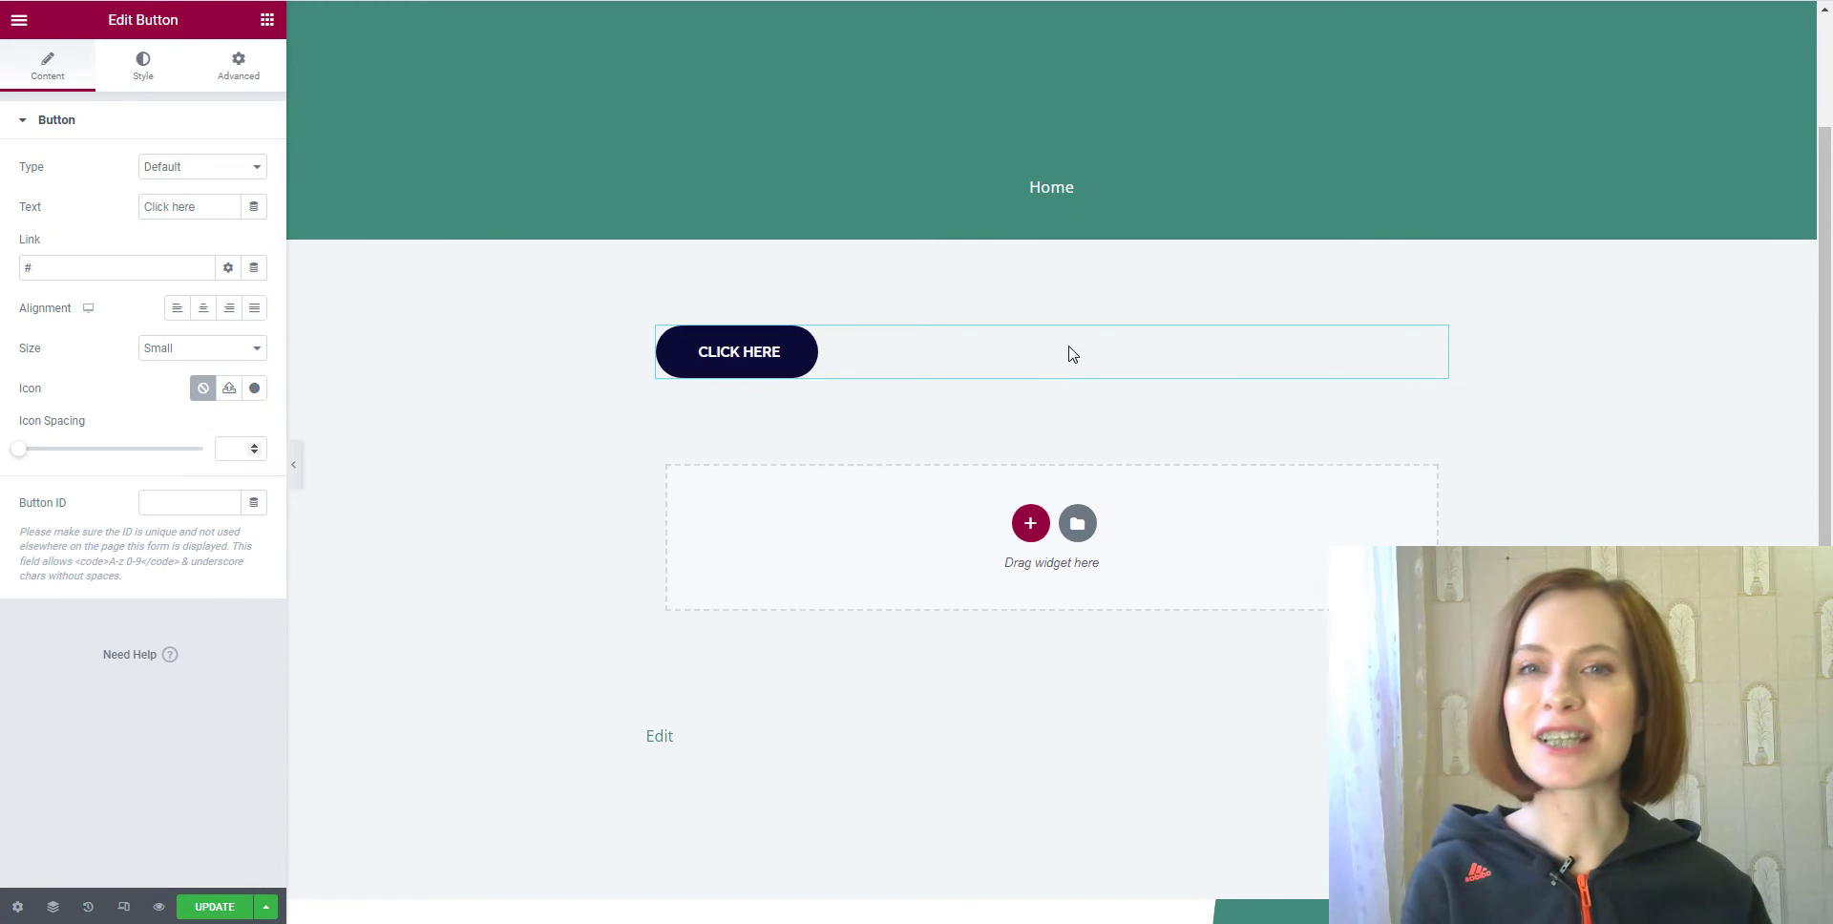
{"action": "left_click", "coordinate": [256, 167]}
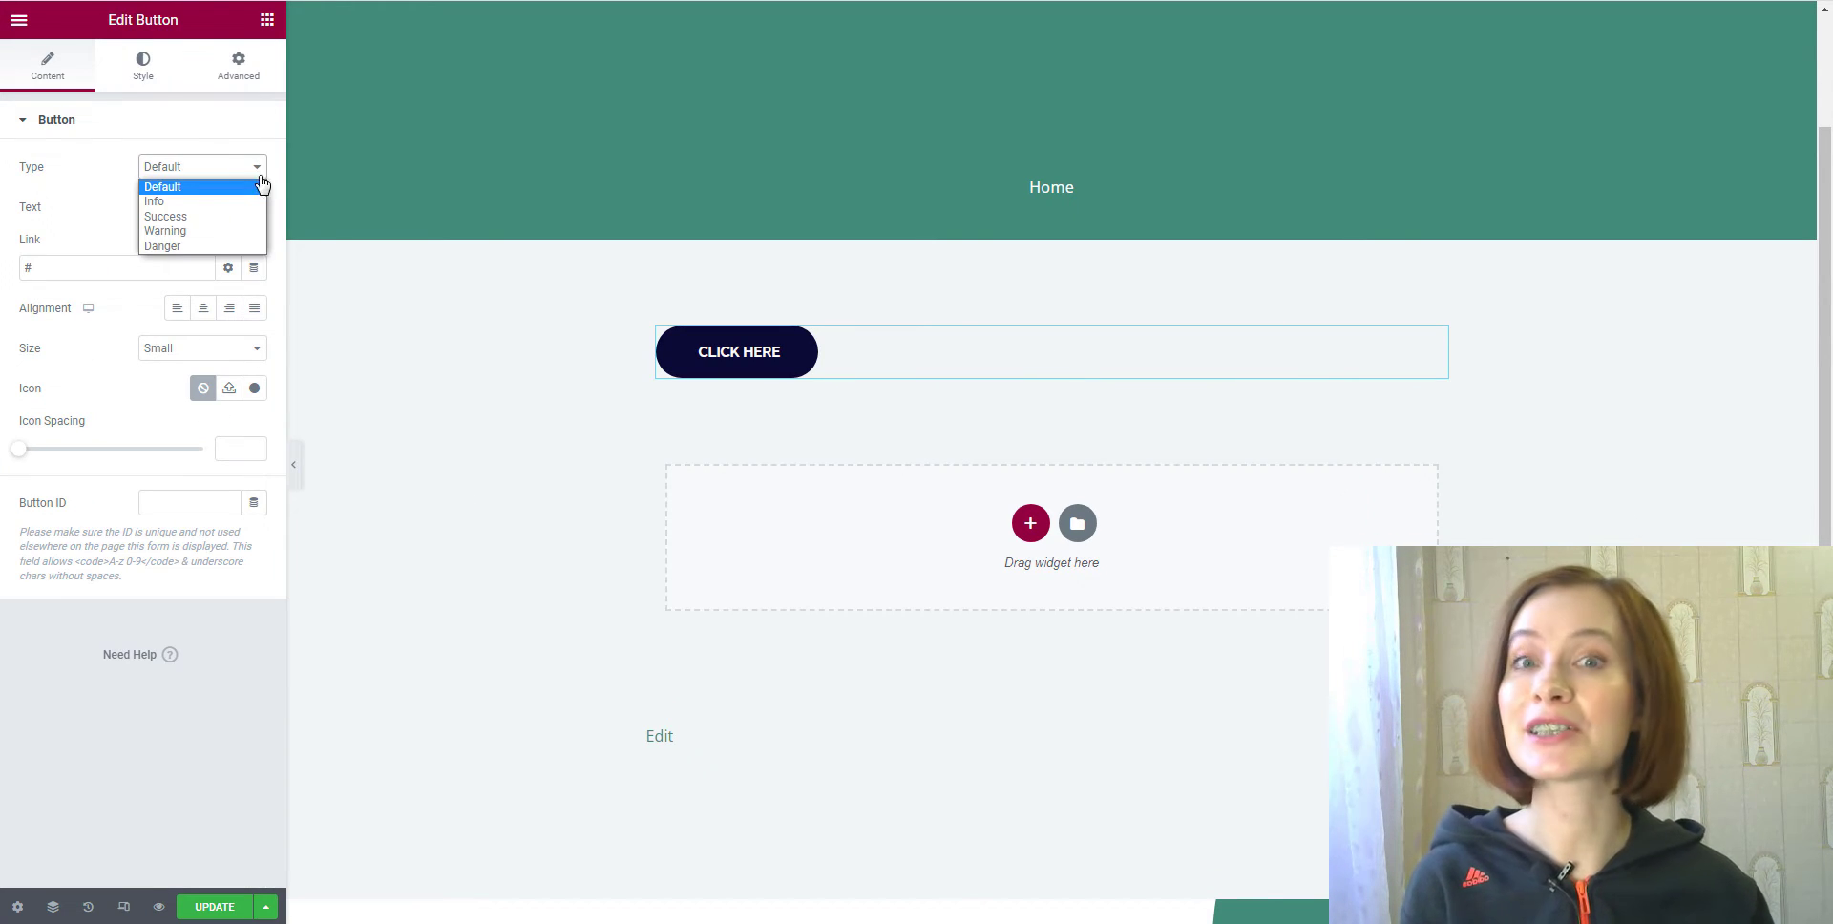
{"action": "left_click", "coordinate": [250, 201]}
{"action": "left_click", "coordinate": [253, 168]}
{"action": "left_click", "coordinate": [250, 231]}
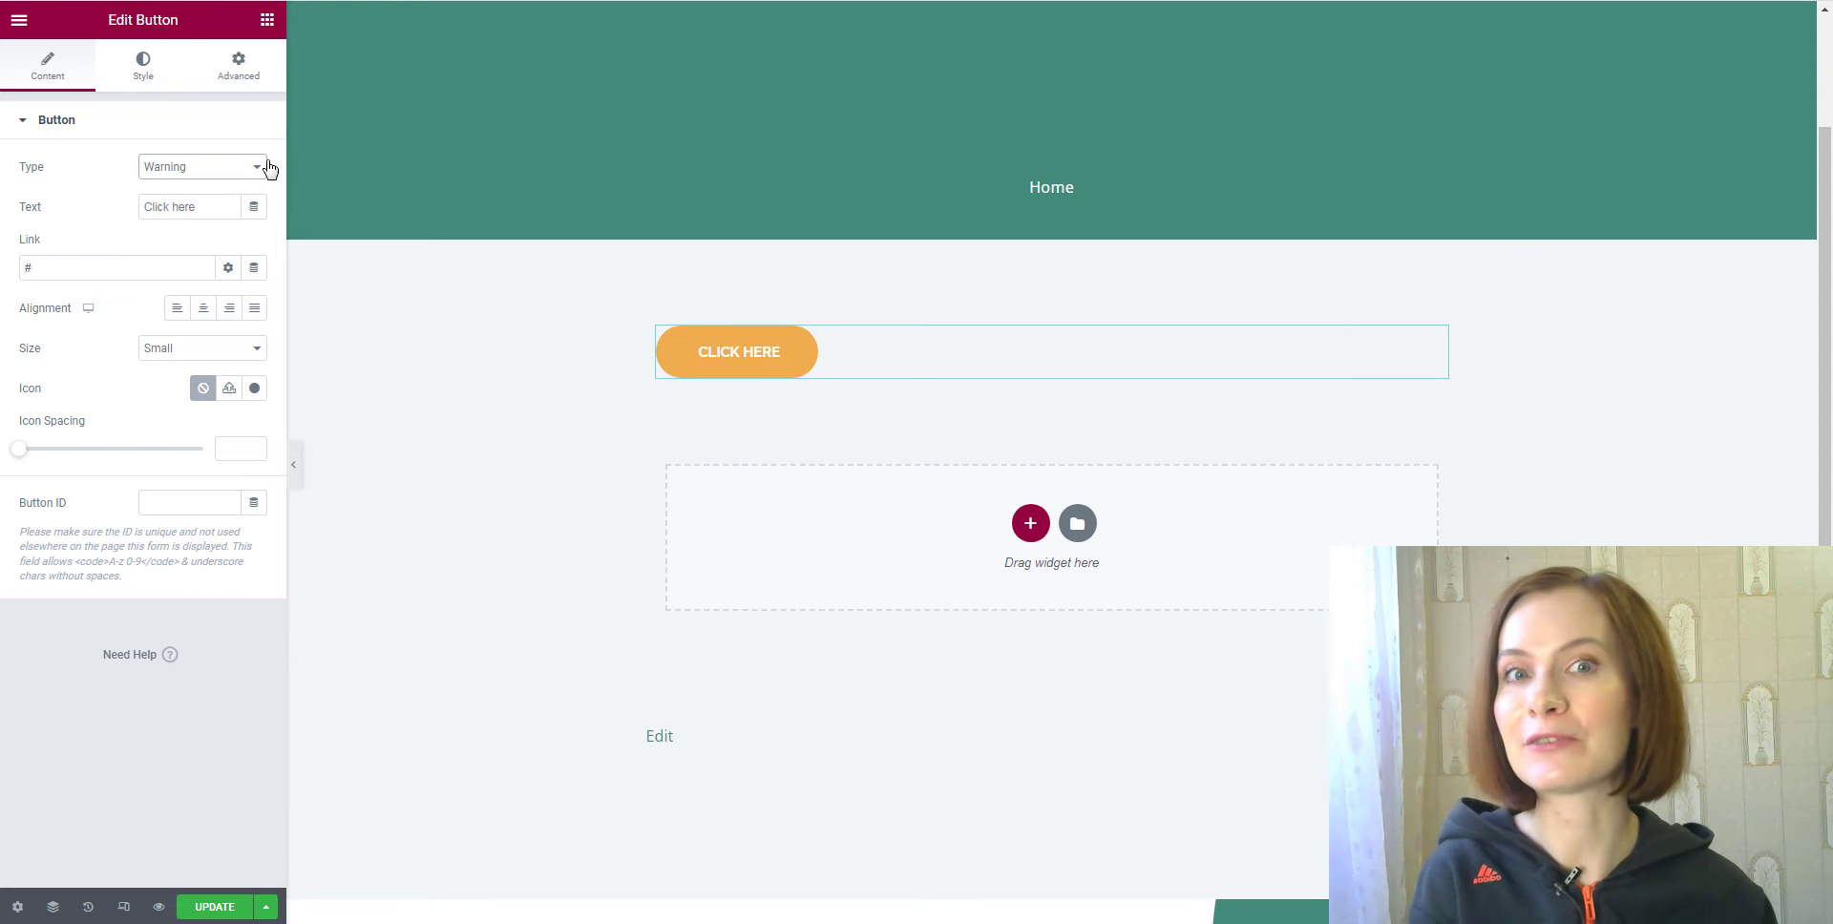
{"action": "left_click", "coordinate": [255, 168]}
{"action": "left_click", "coordinate": [248, 246]}
{"action": "left_click", "coordinate": [255, 168]}
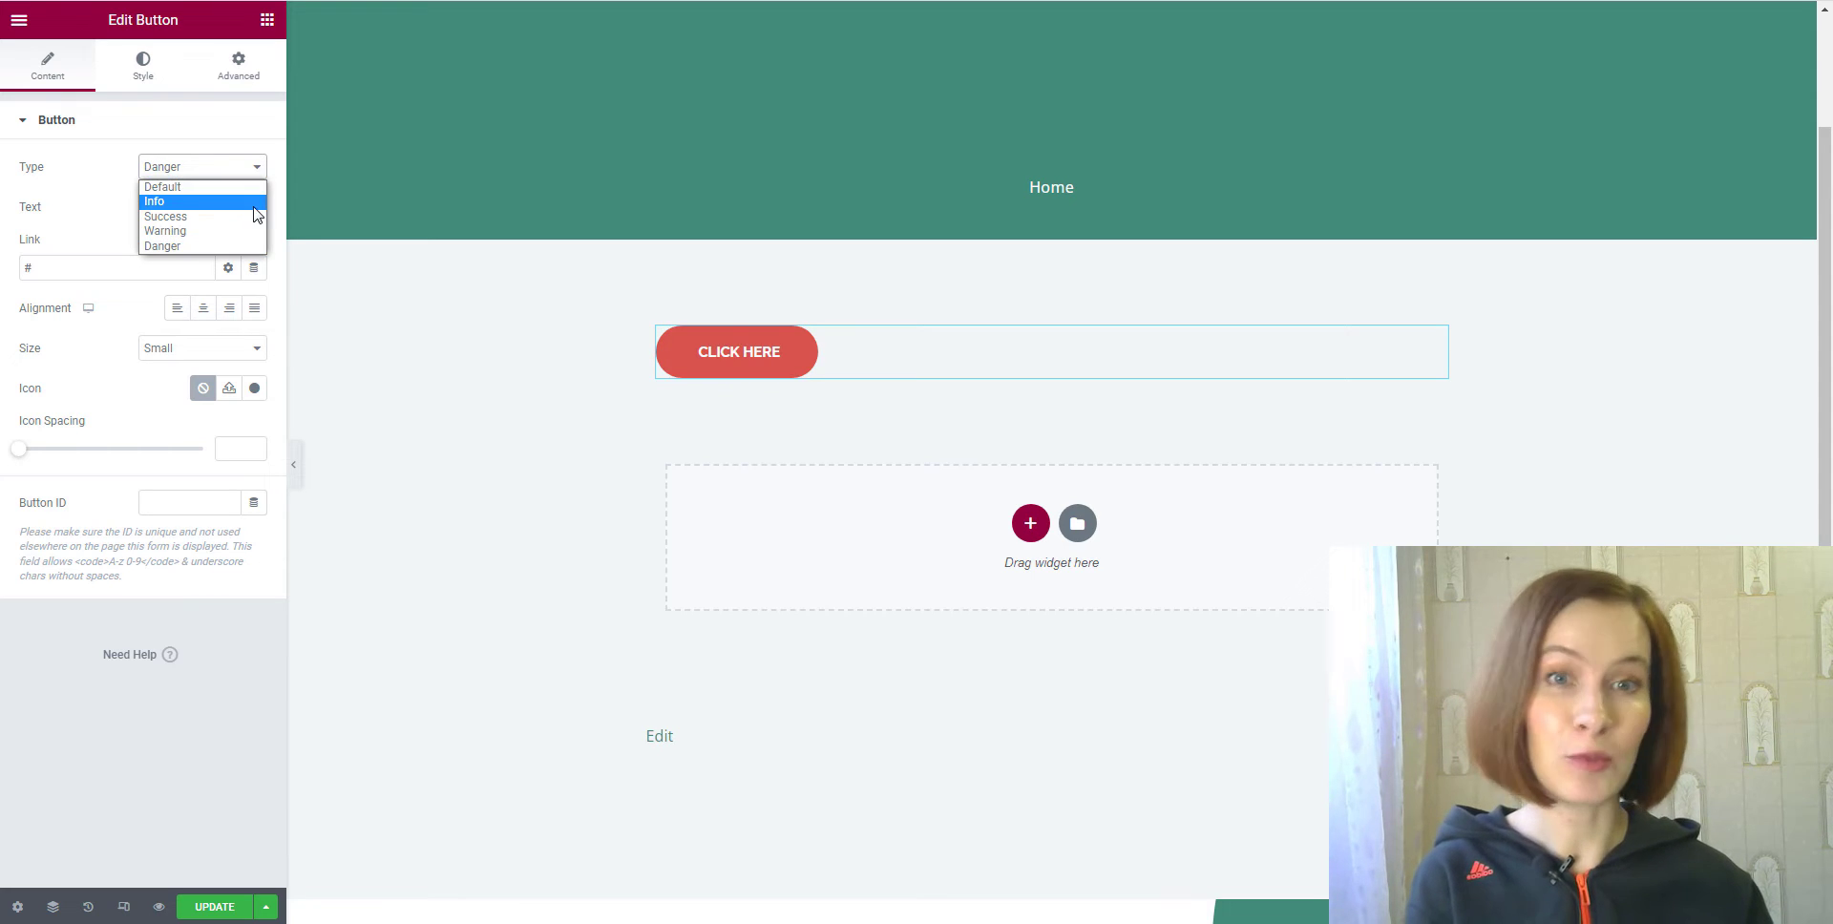
{"action": "left_click", "coordinate": [254, 216]}
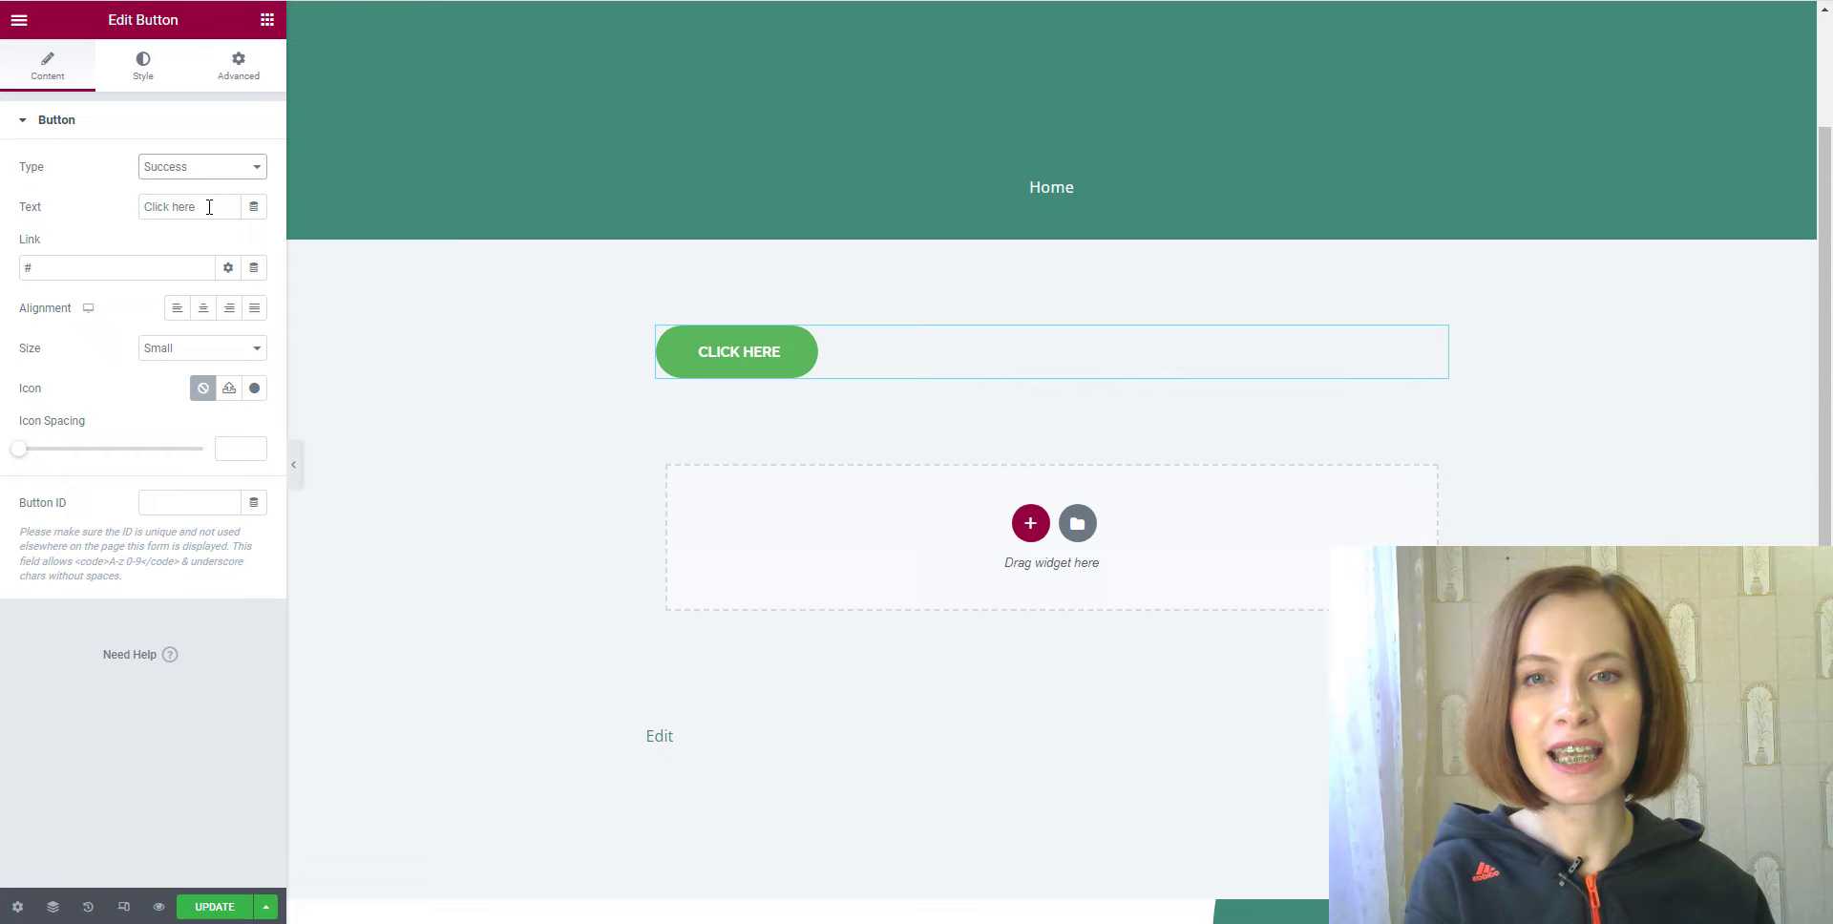
- Replace the Click here label with 'Get Started For Free'
{"action": "triple_click", "coordinate": [209, 207]}
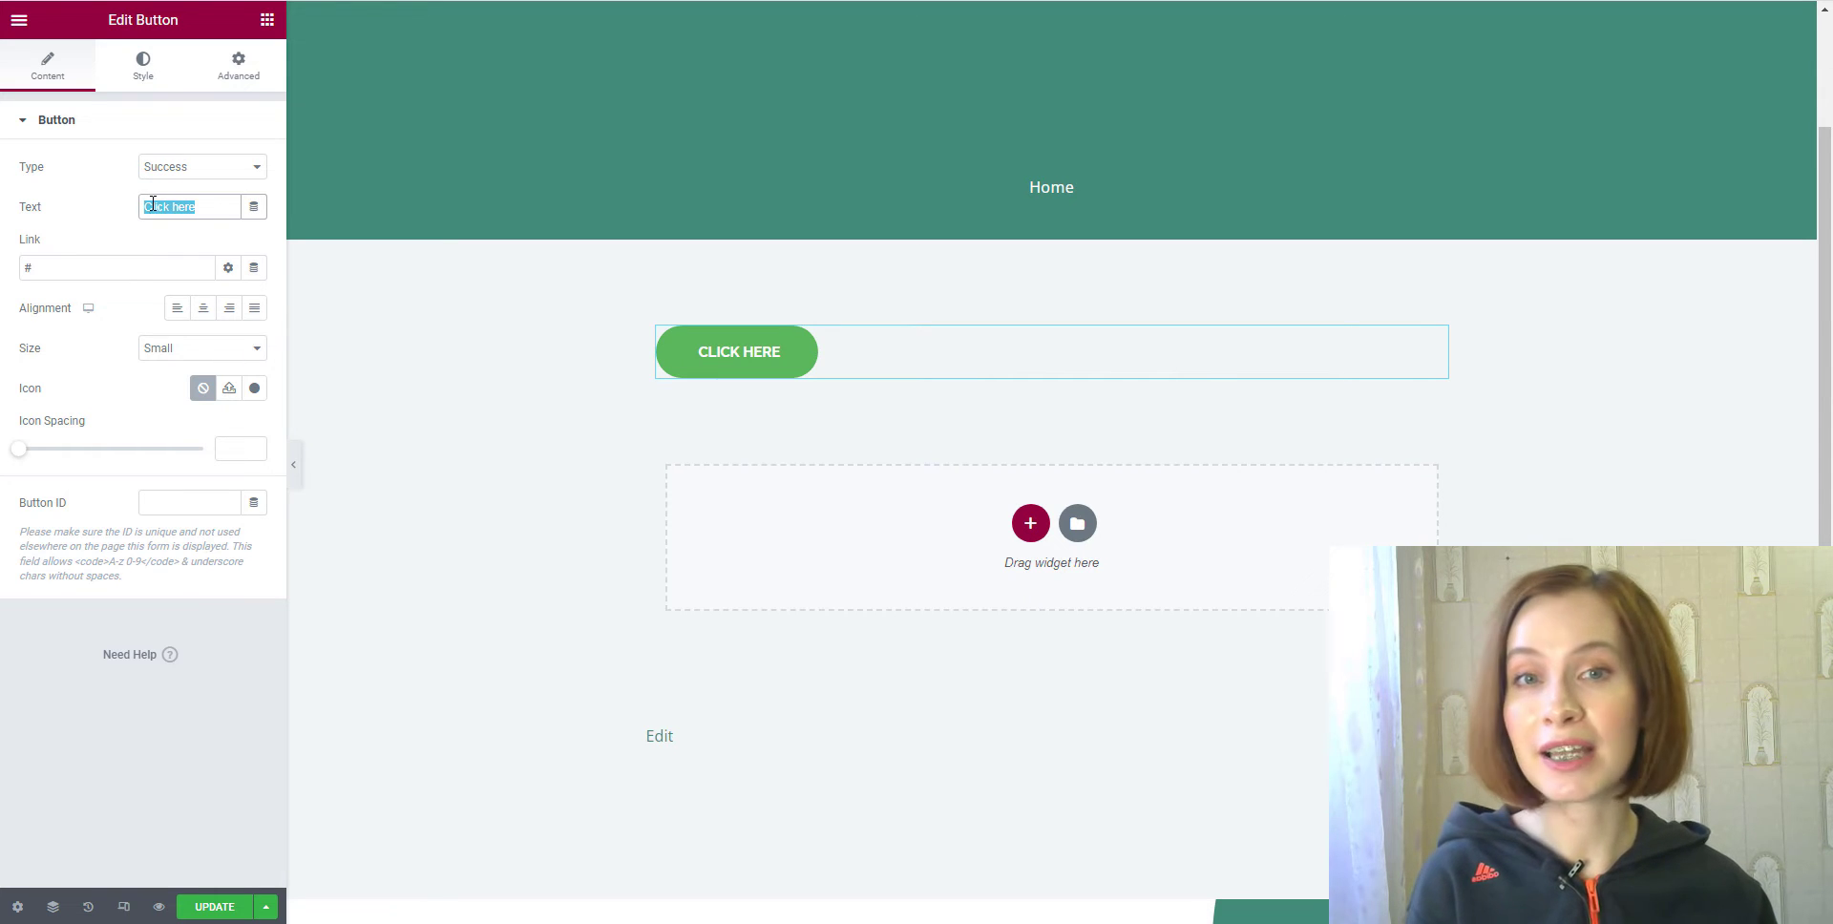
{"action": "right_click", "coordinate": [152, 202]}
{"action": "left_click", "coordinate": [218, 276]}
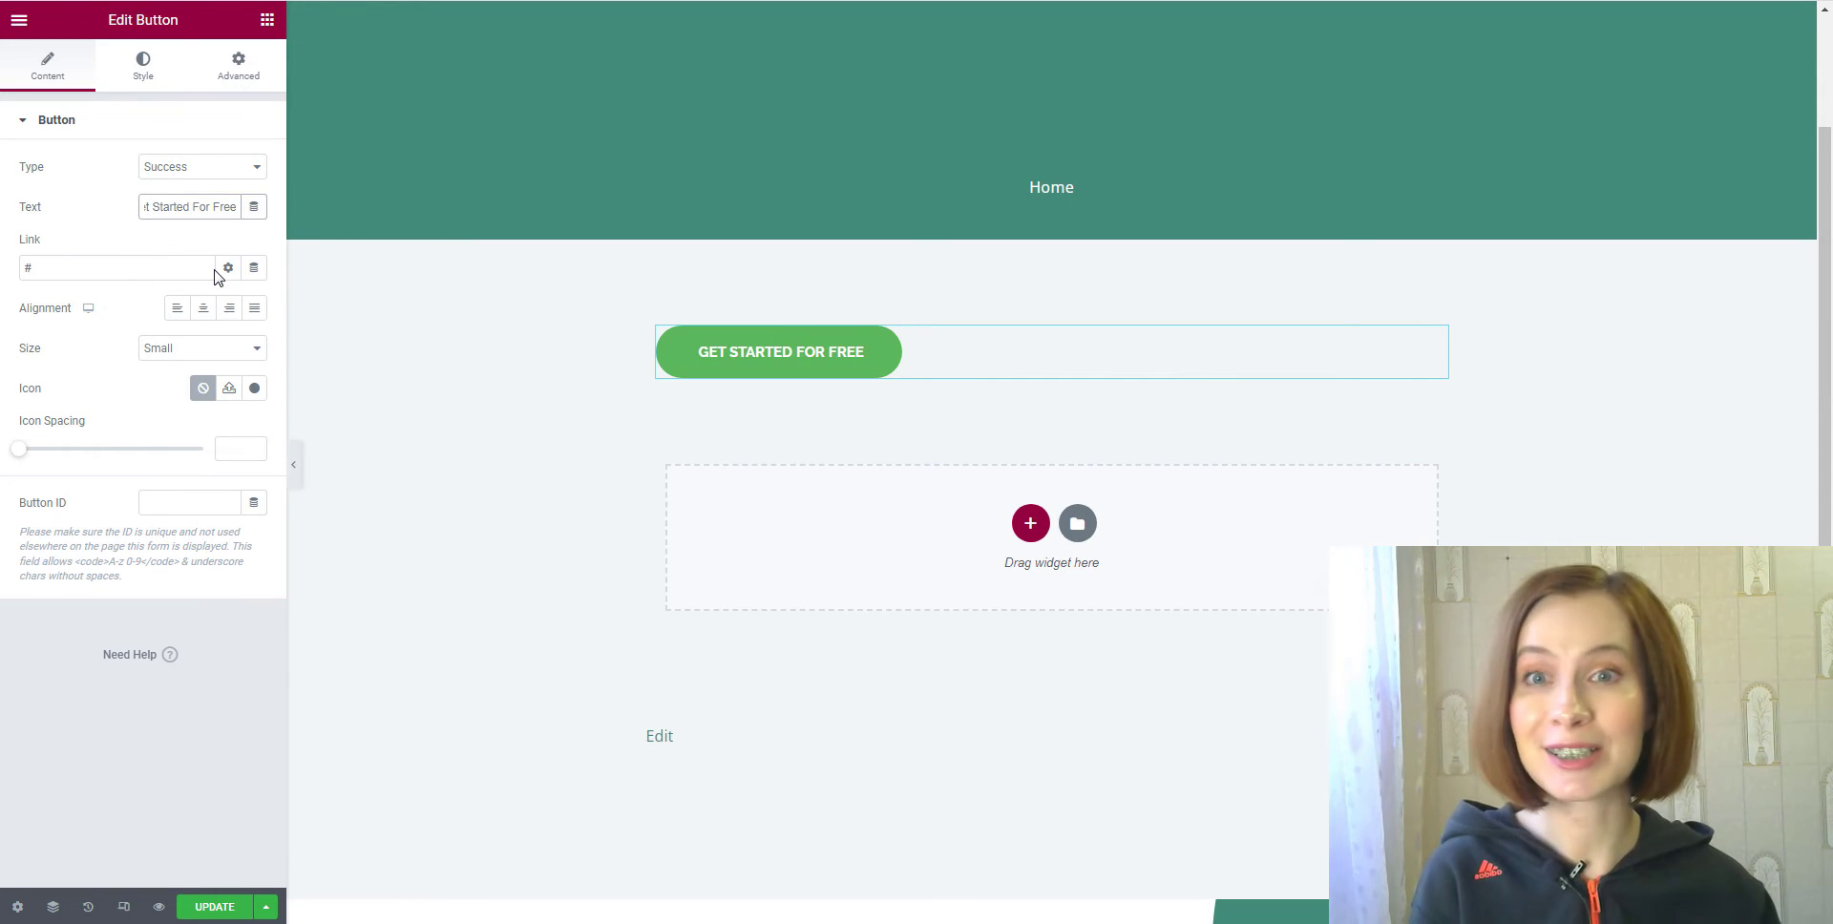
- Check the button's link options and set its alignment to Center
{"action": "left_click", "coordinate": [258, 238]}
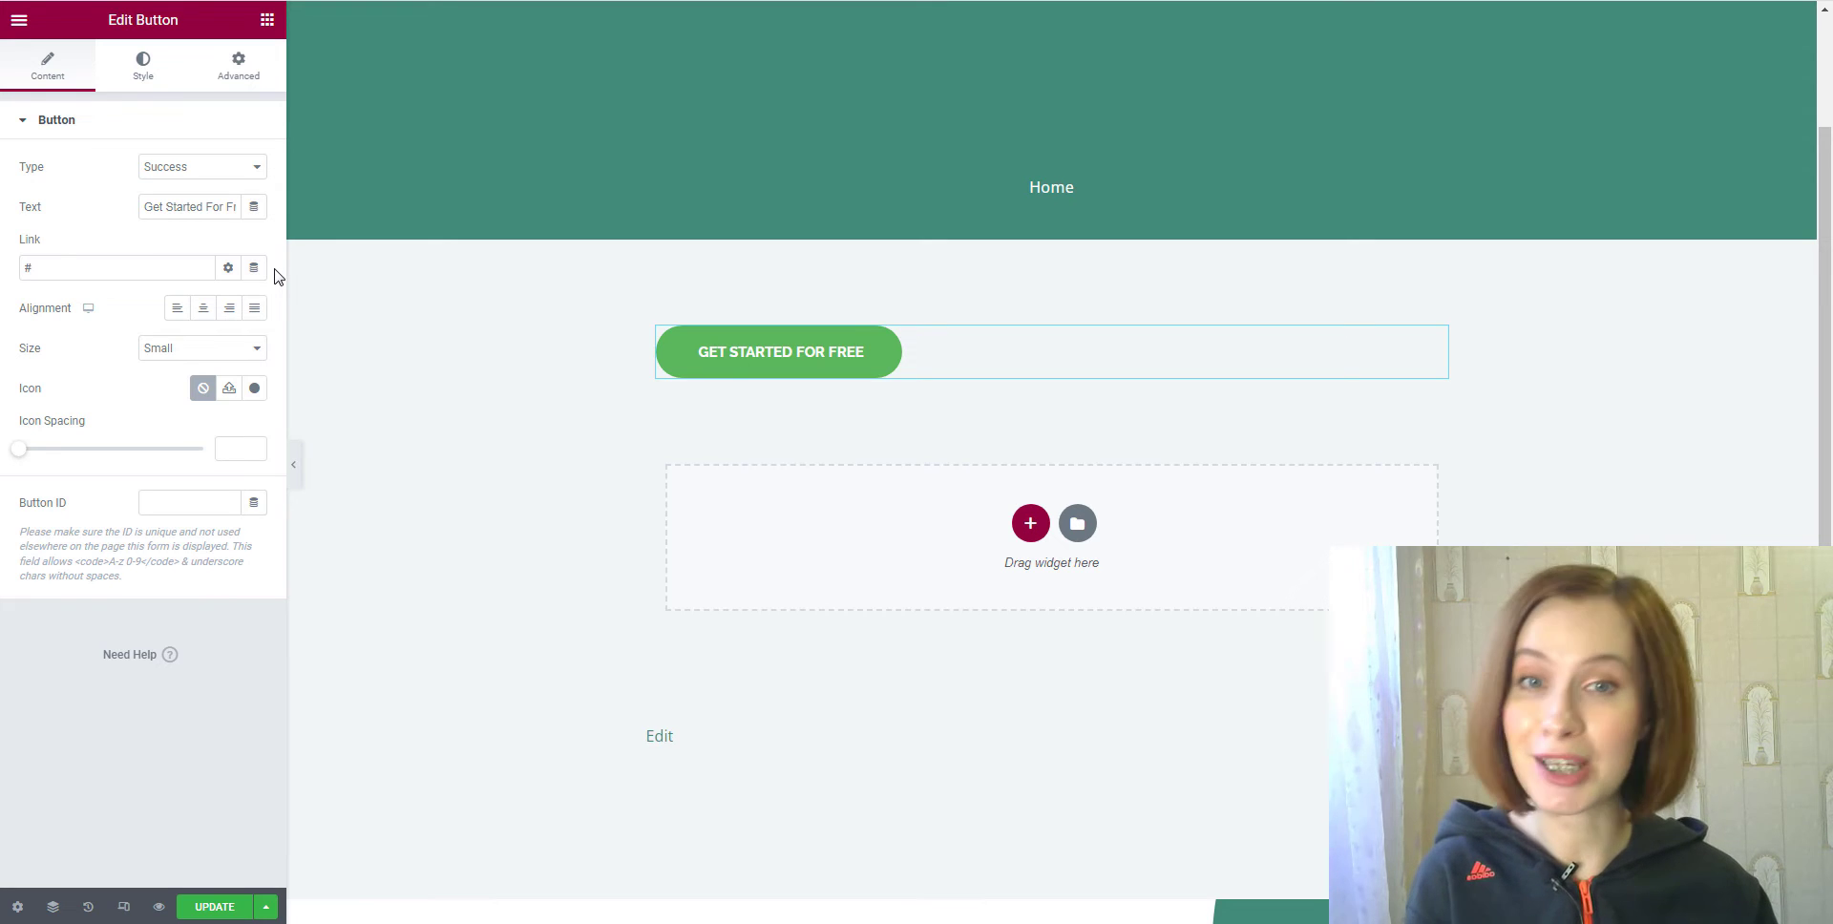
{"action": "left_click", "coordinate": [229, 270]}
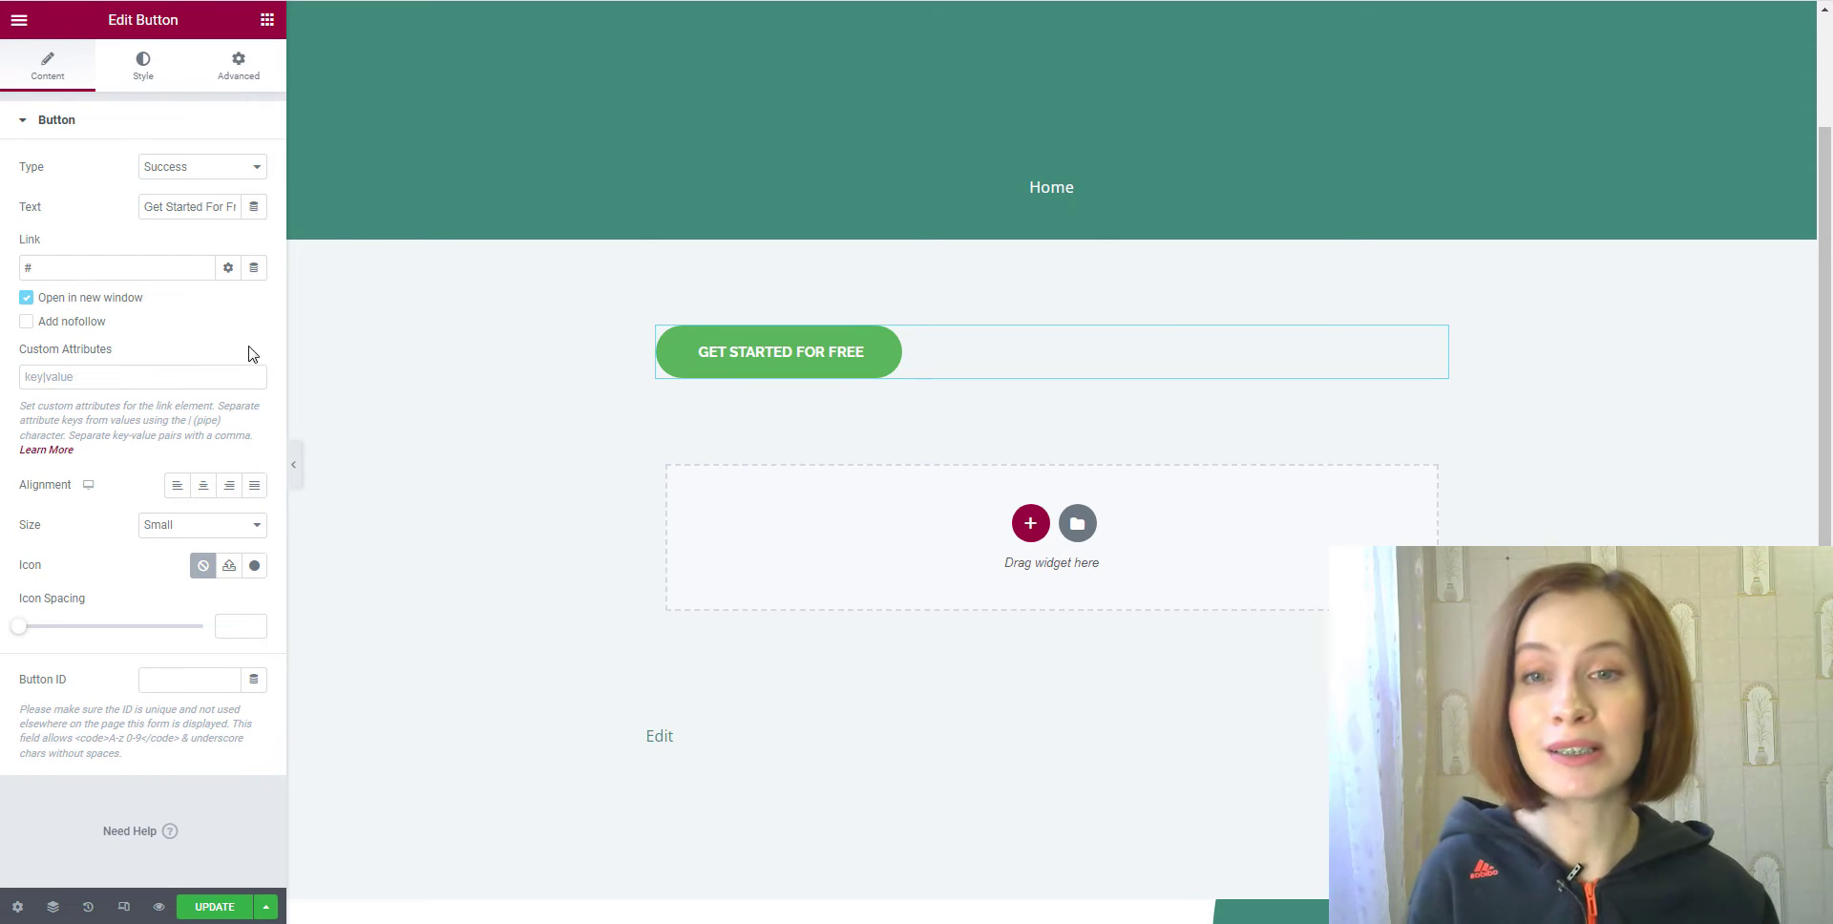
{"action": "left_click", "coordinate": [228, 268]}
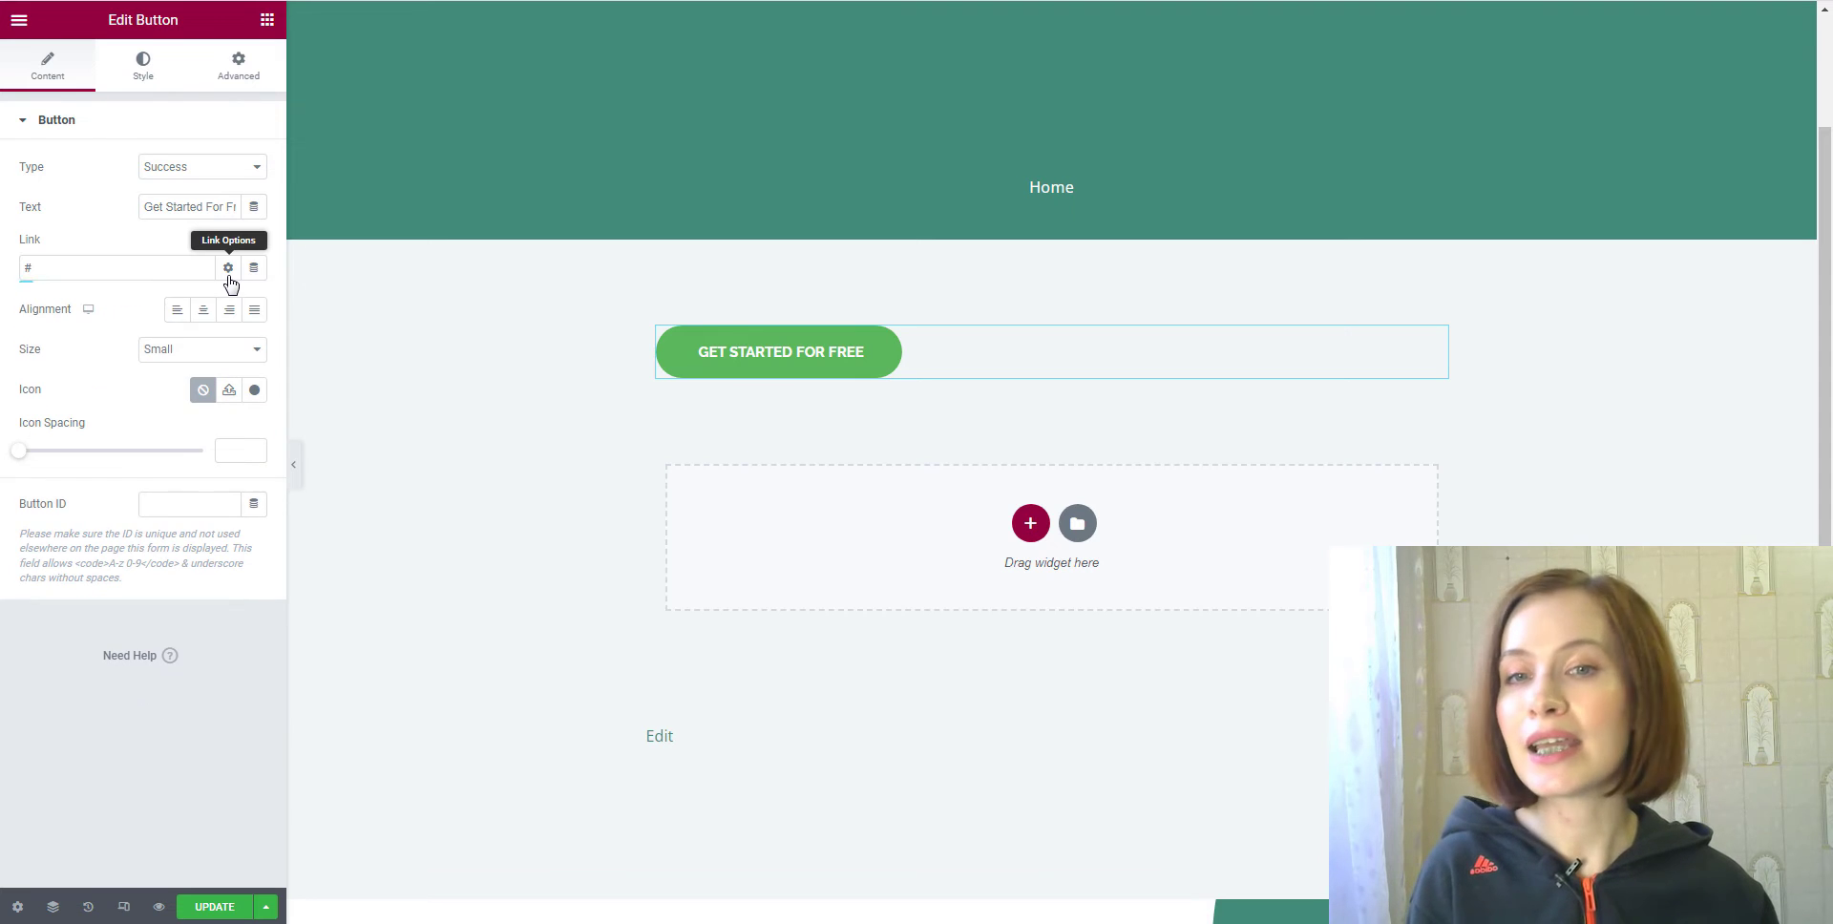
{"action": "left_click", "coordinate": [204, 308]}
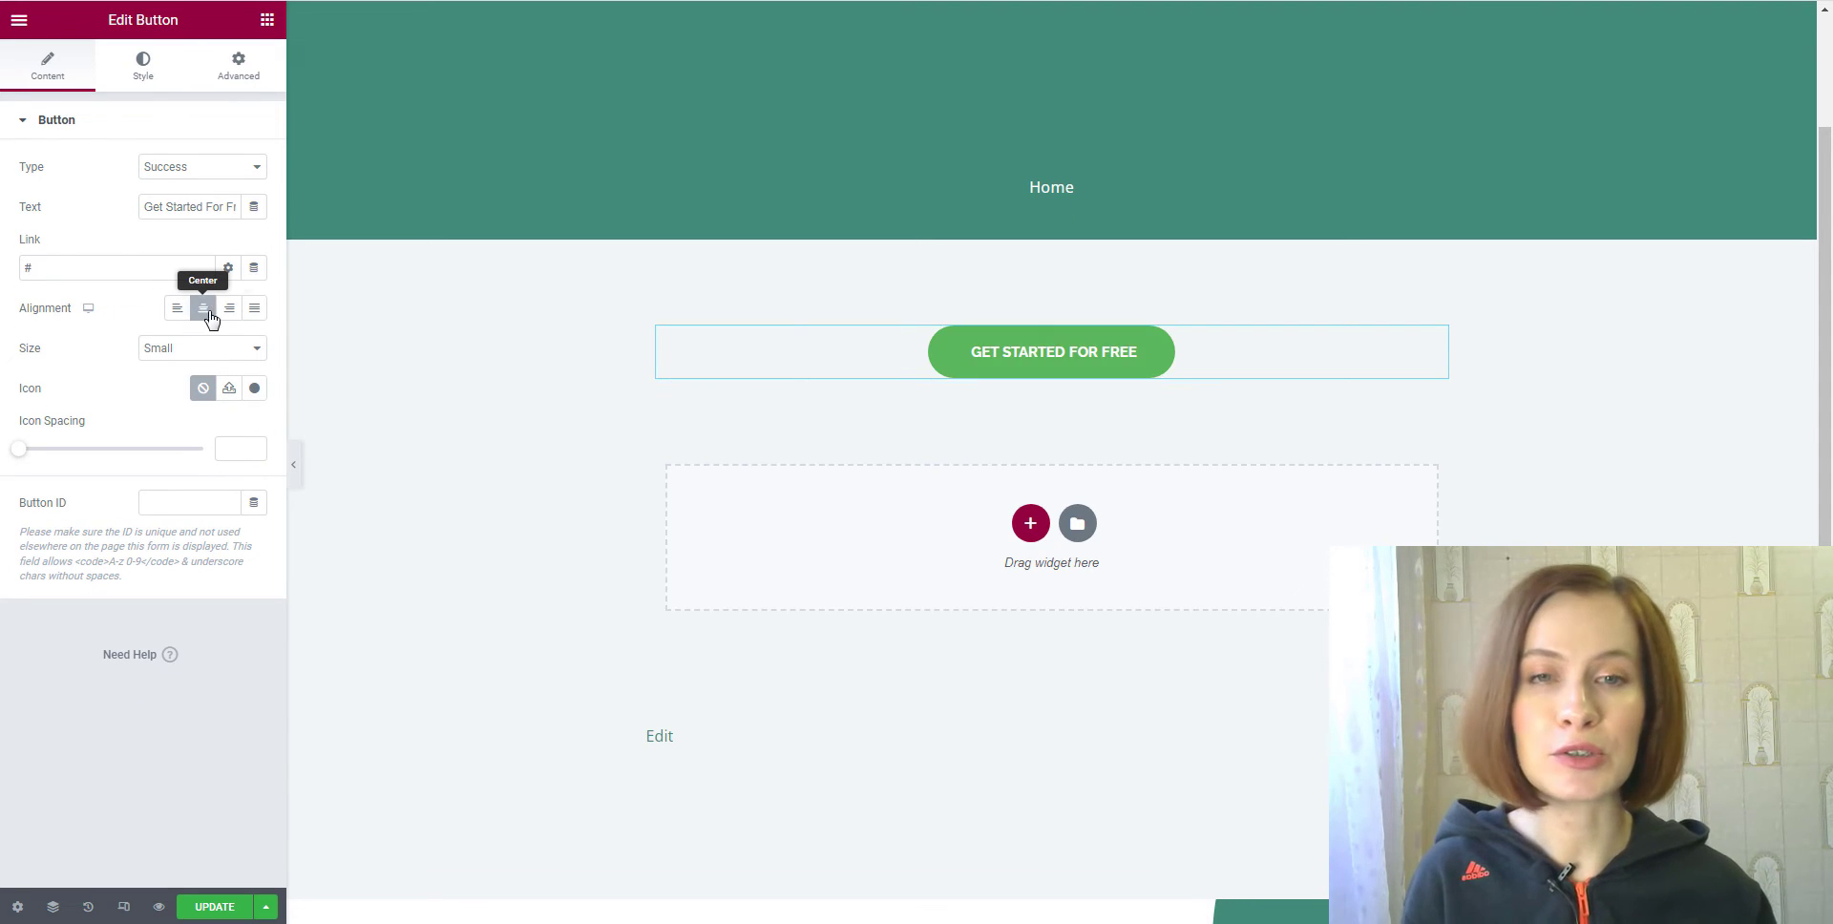
{"action": "left_click", "coordinate": [229, 308]}
{"action": "left_click", "coordinate": [254, 309]}
{"action": "left_click", "coordinate": [177, 309]}
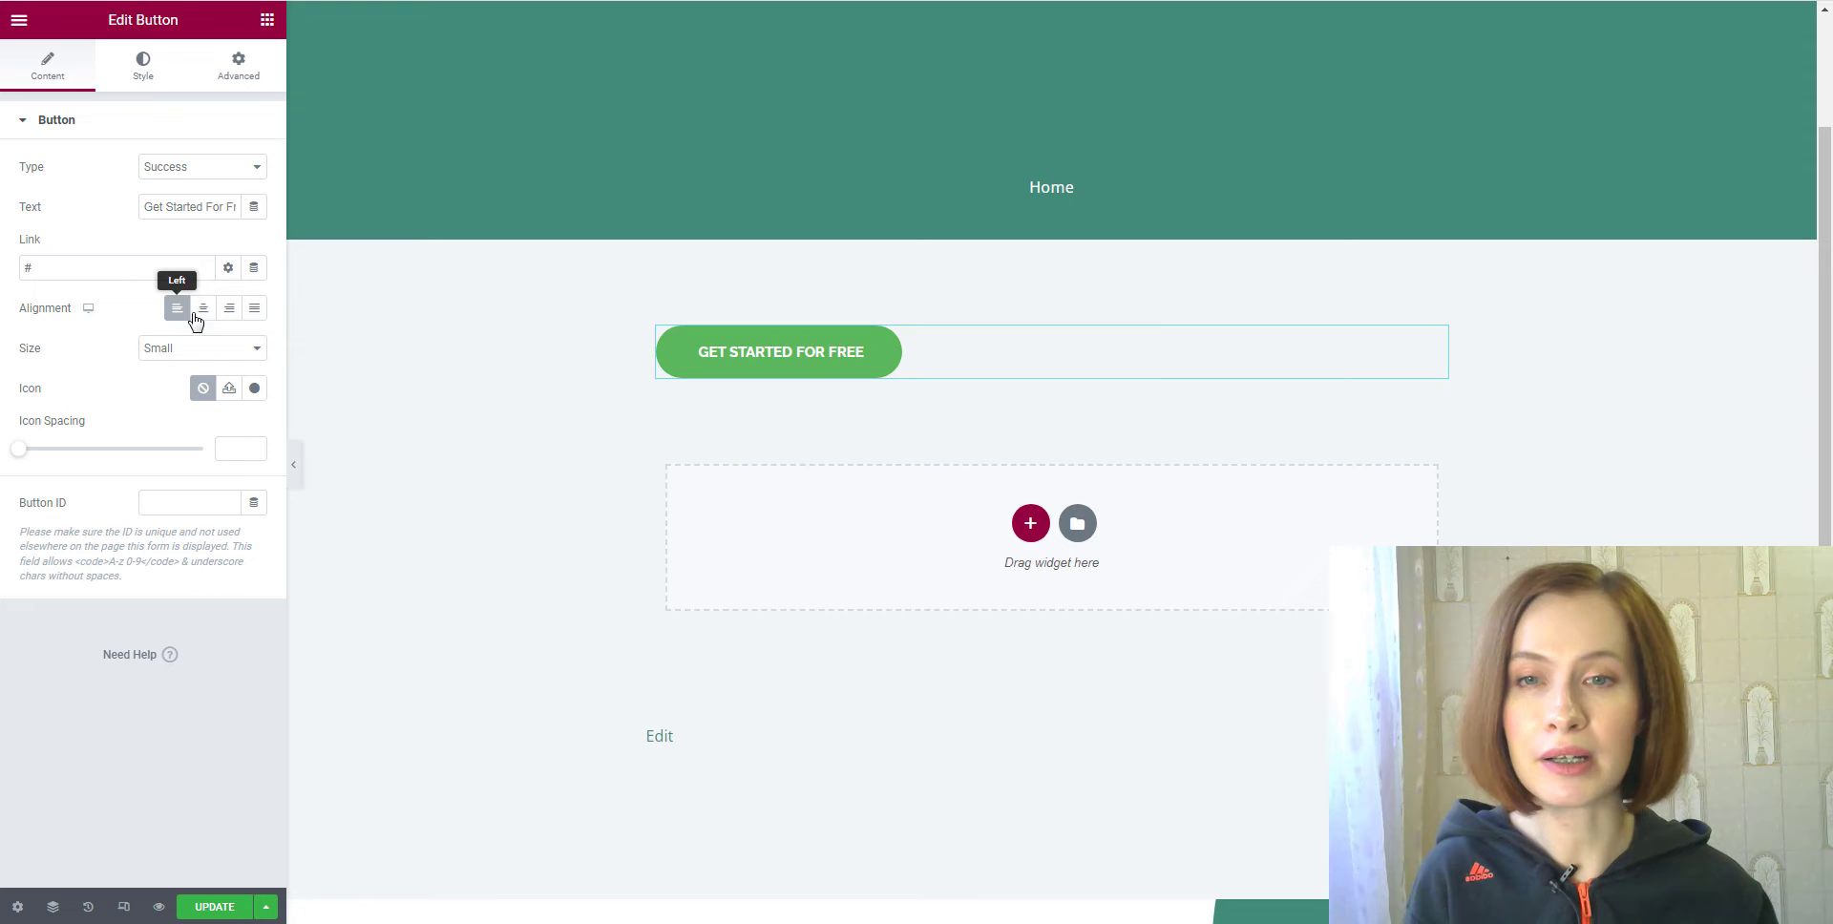
{"action": "left_click", "coordinate": [204, 308]}
- Set the button size to Medium after trying Large and Extra Small
{"action": "left_click", "coordinate": [257, 357]}
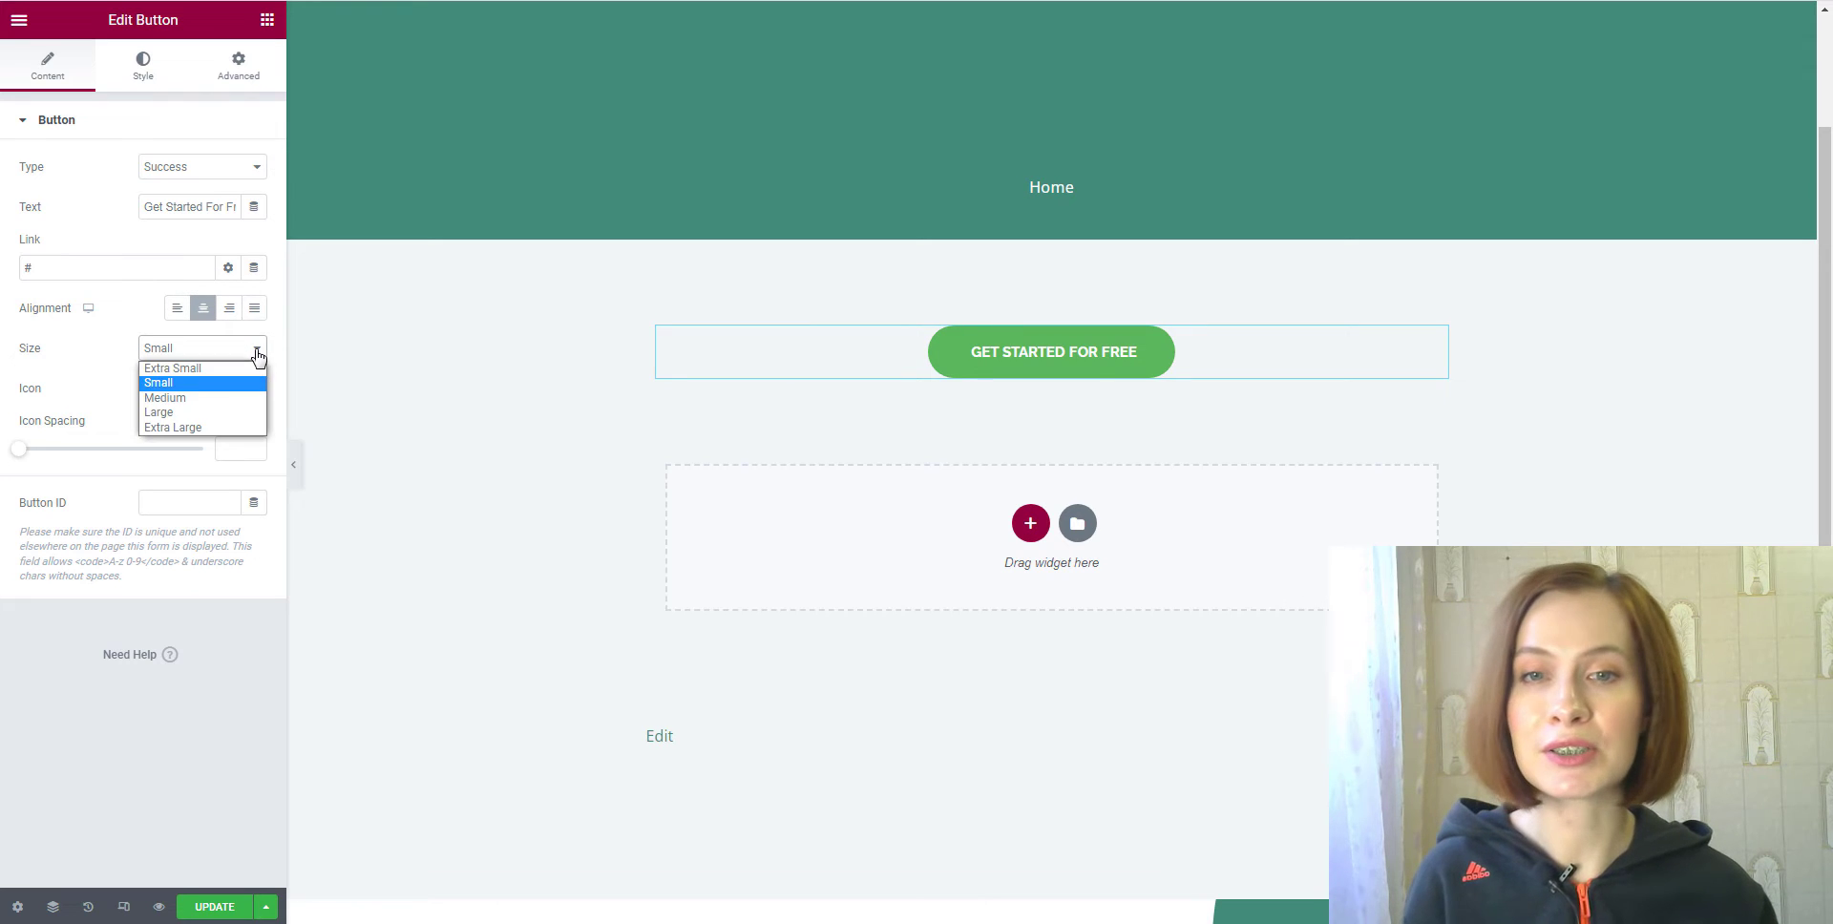
{"action": "left_click", "coordinate": [242, 397]}
{"action": "left_click", "coordinate": [253, 353]}
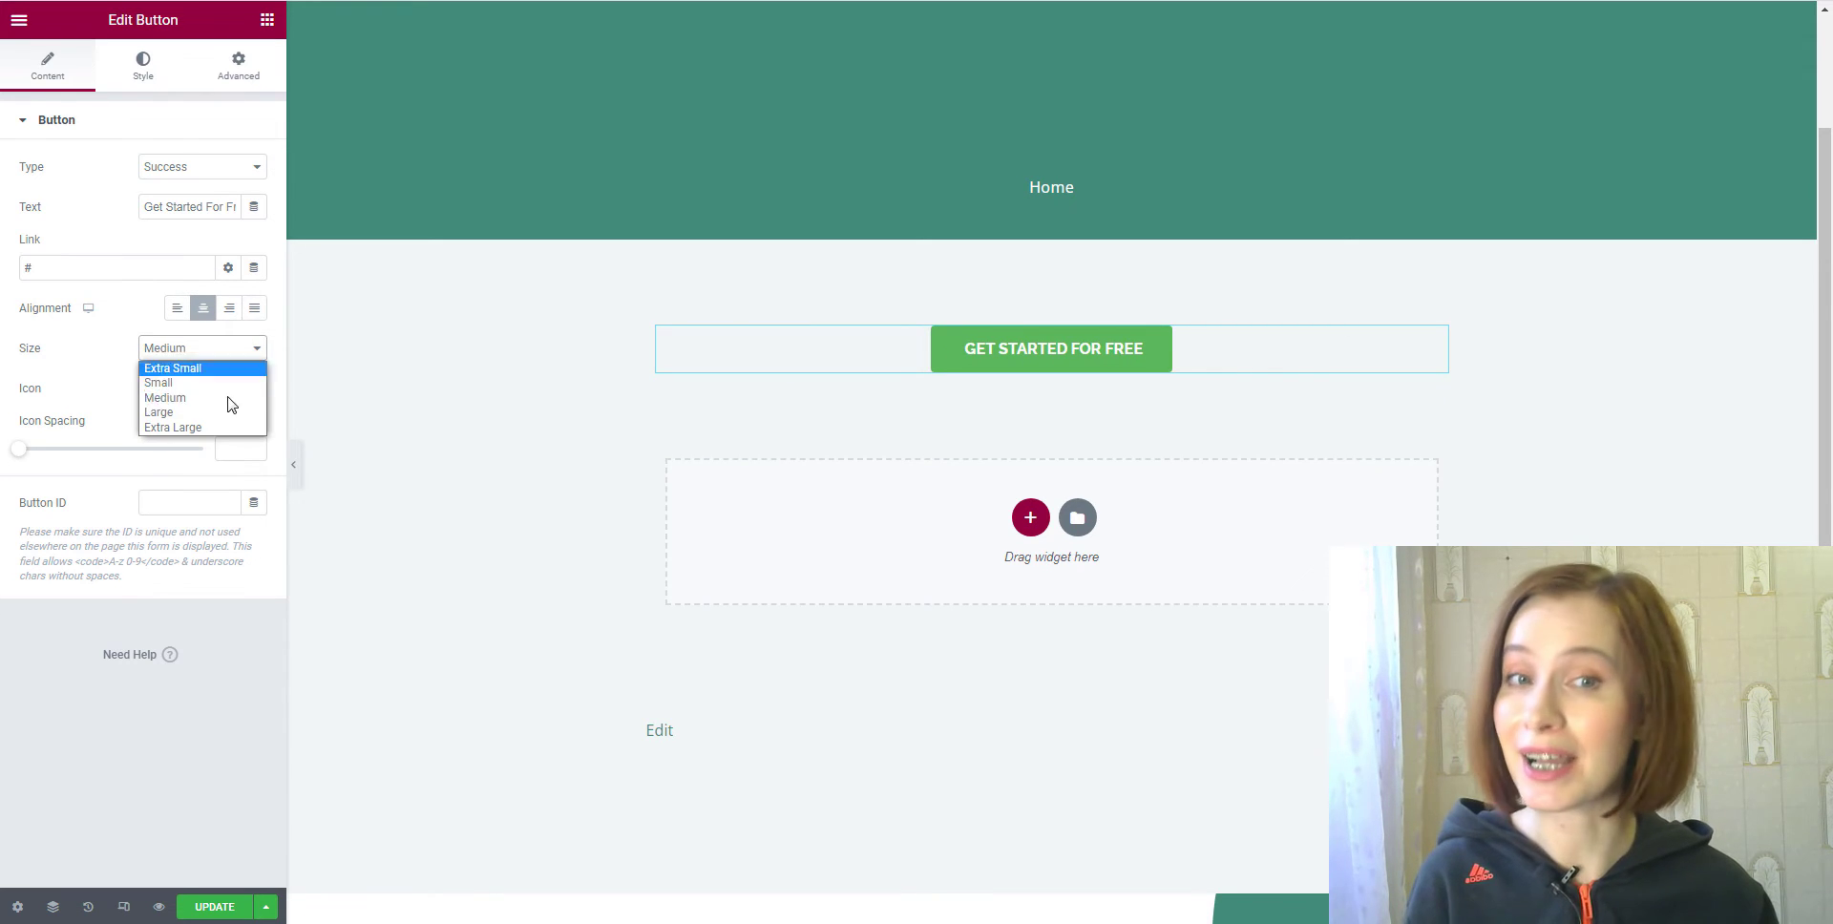
{"action": "left_click", "coordinate": [226, 412]}
{"action": "left_click", "coordinate": [250, 355]}
{"action": "left_click", "coordinate": [238, 368]}
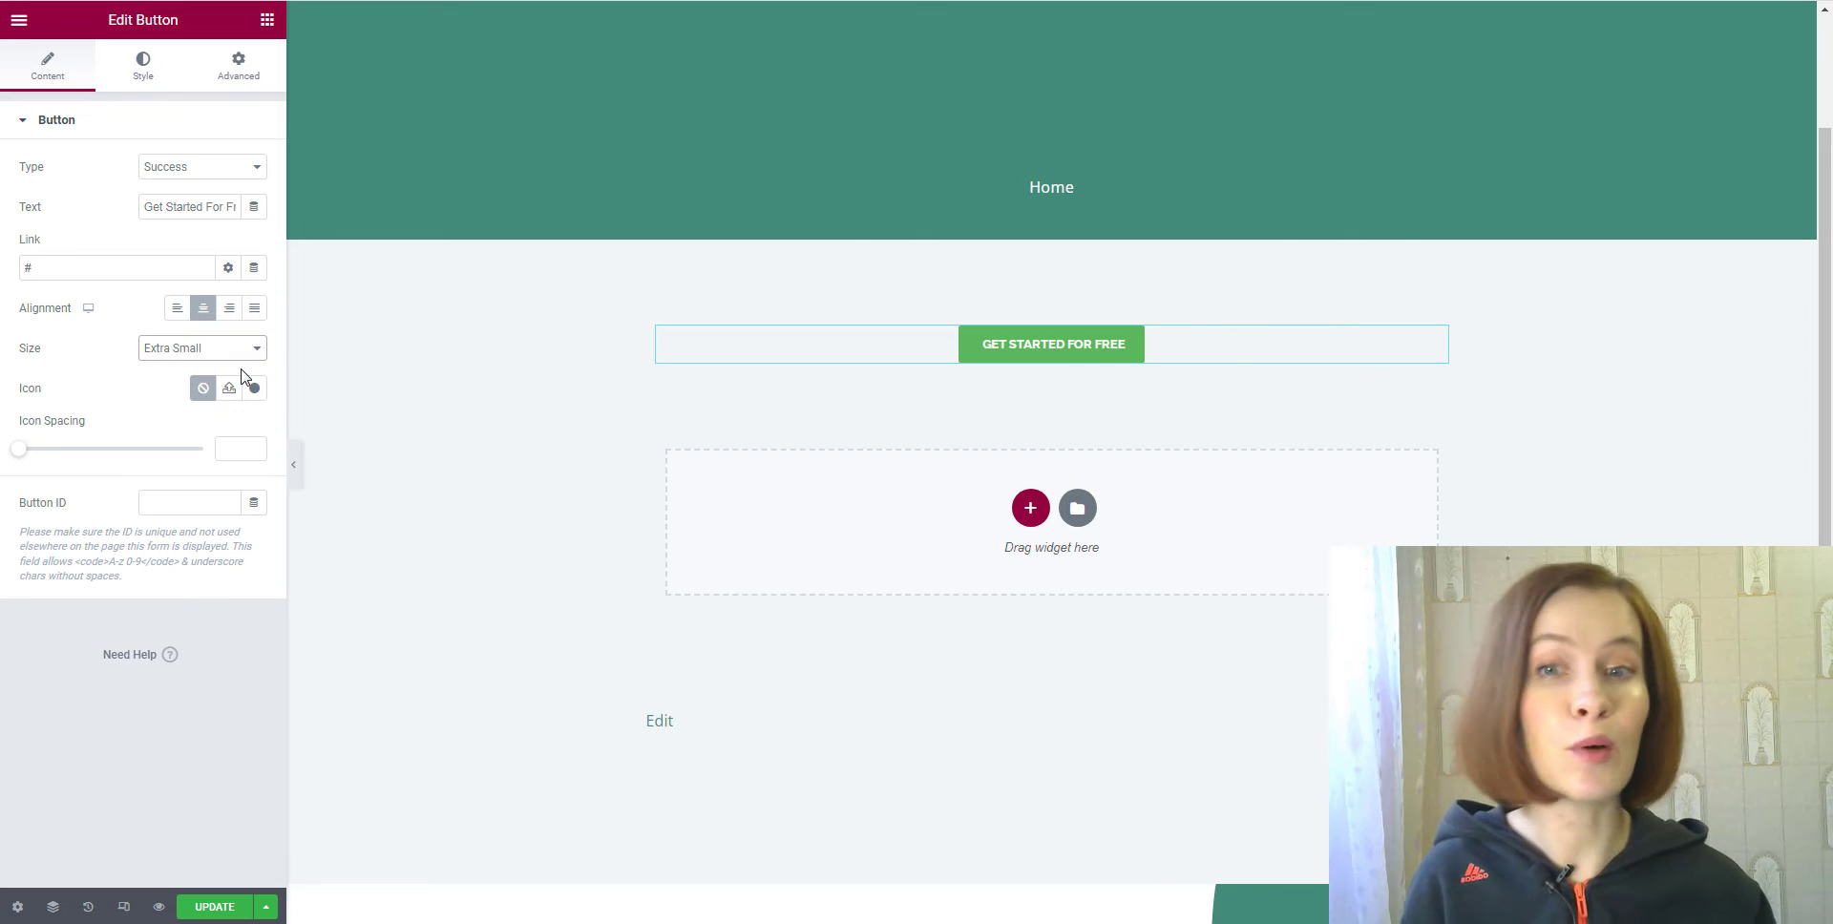
{"action": "left_click", "coordinate": [255, 352]}
{"action": "left_click", "coordinate": [234, 398]}
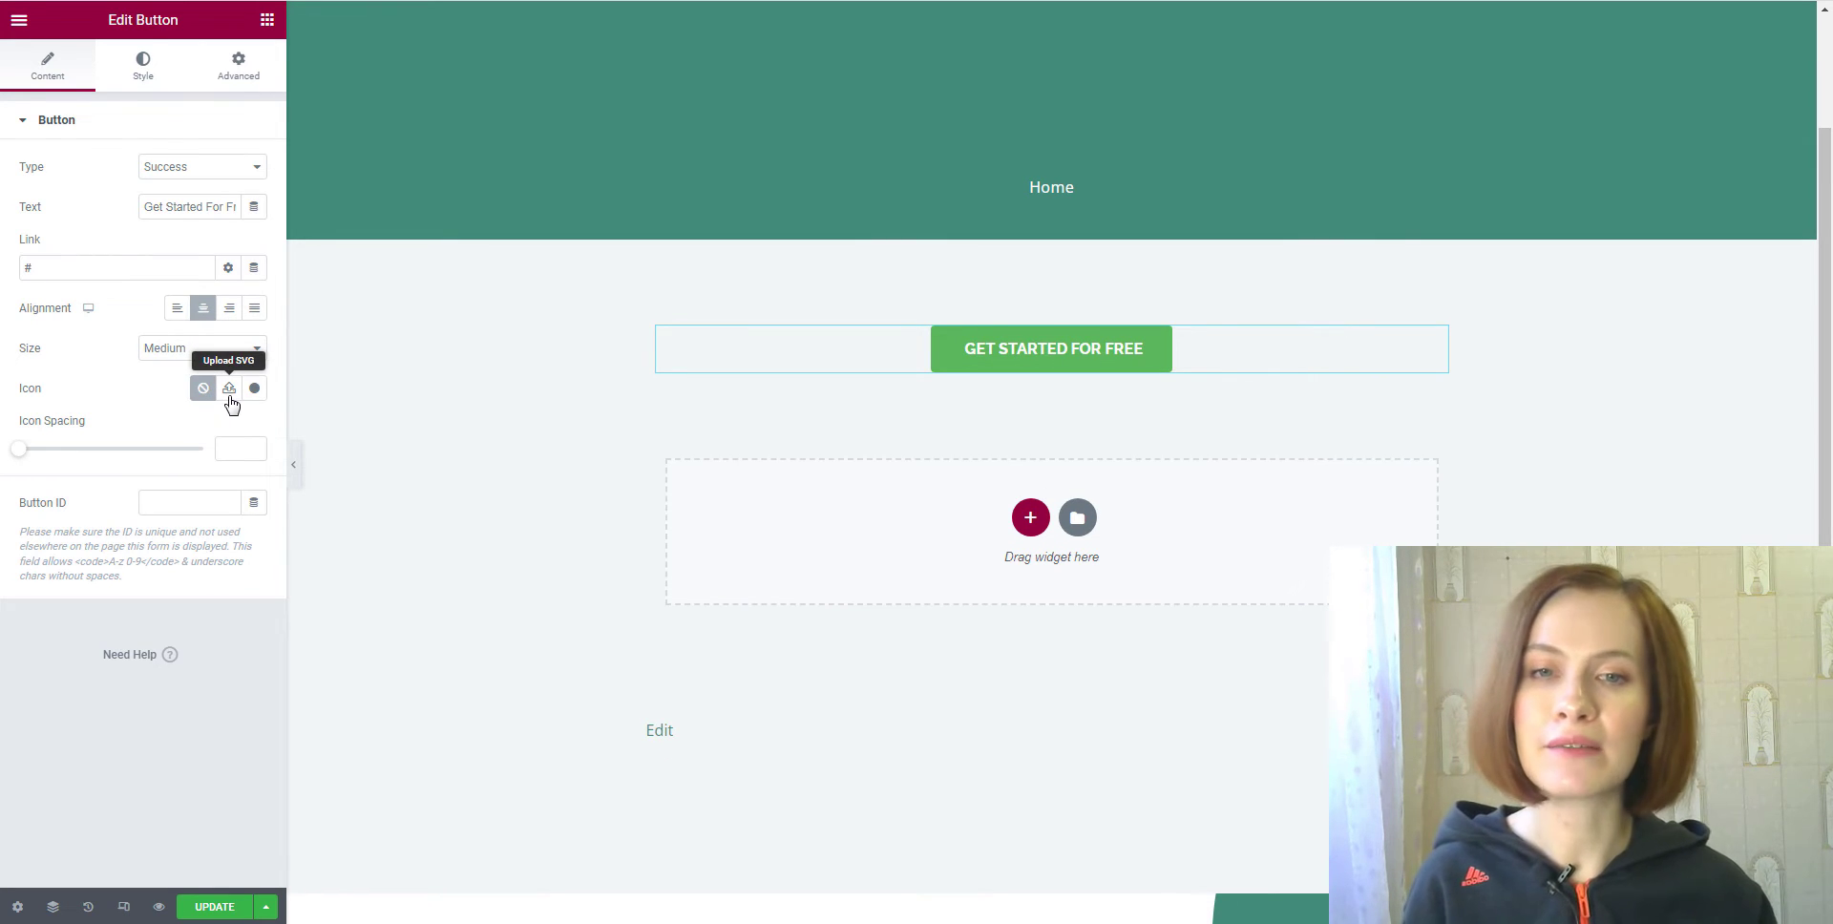
- Add a check-circle icon after the button text with icon spacing 3, then view the Style options
{"action": "left_click", "coordinate": [254, 392]}
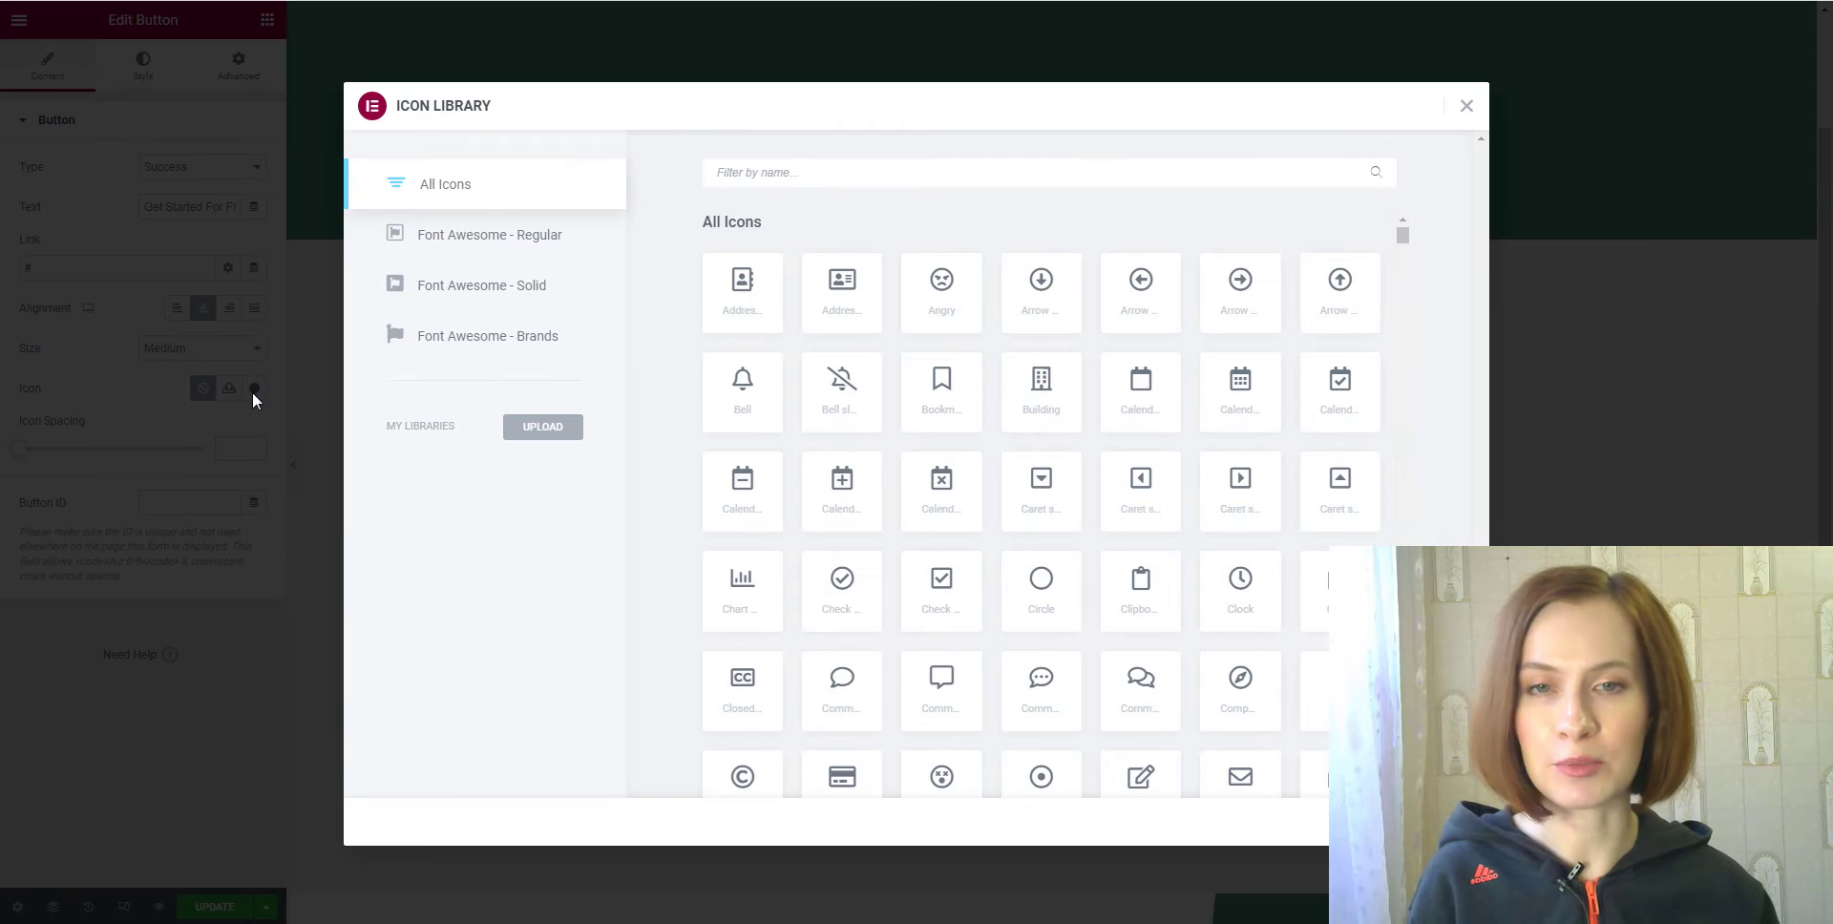
{"action": "left_click", "coordinate": [844, 588]}
{"action": "left_click", "coordinate": [1433, 821]}
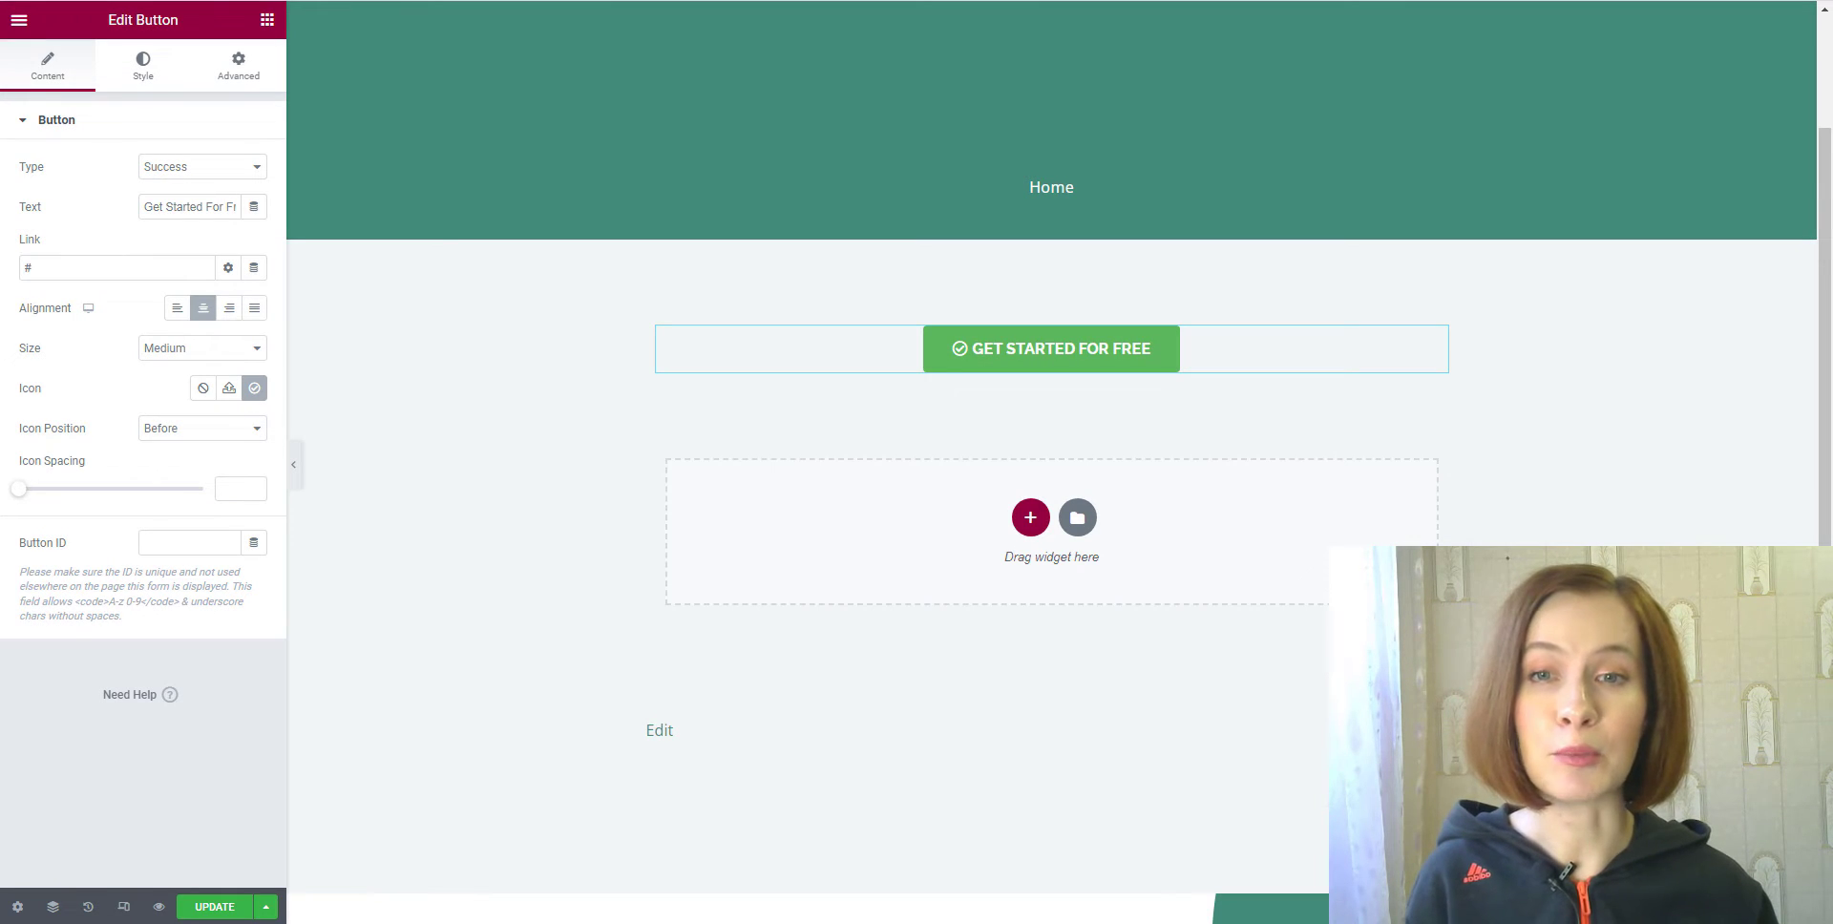
{"action": "left_click", "coordinate": [250, 428]}
{"action": "left_click", "coordinate": [245, 462]}
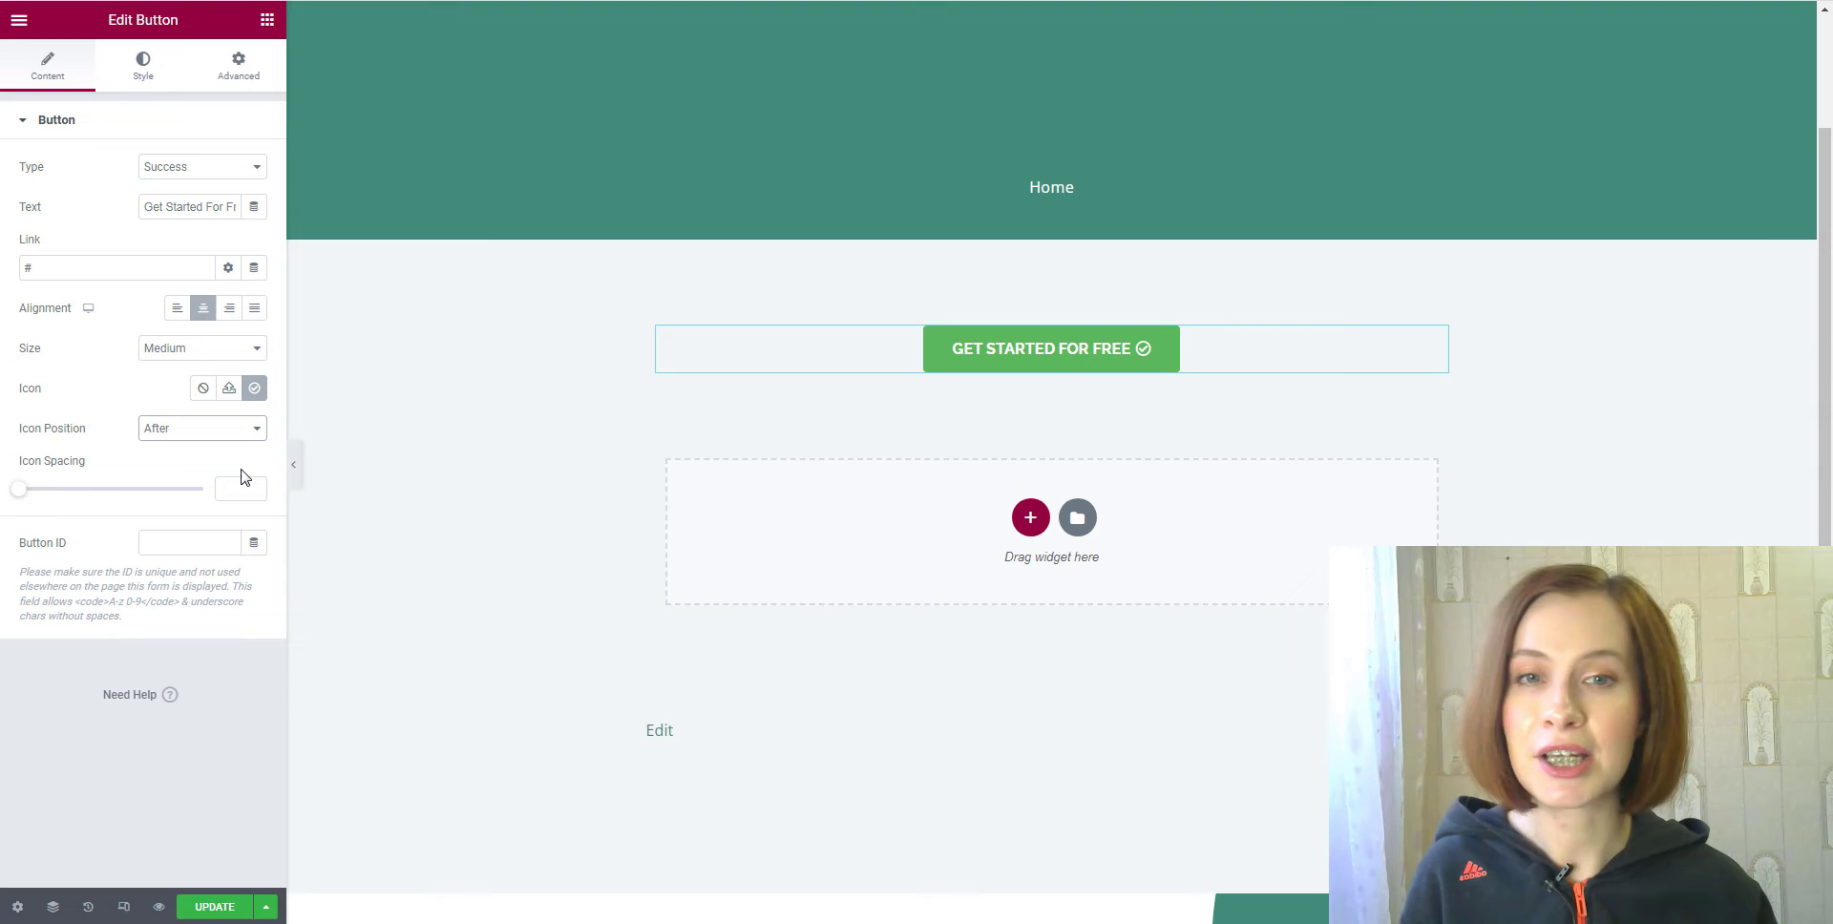
{"action": "left_click", "coordinate": [19, 490]}
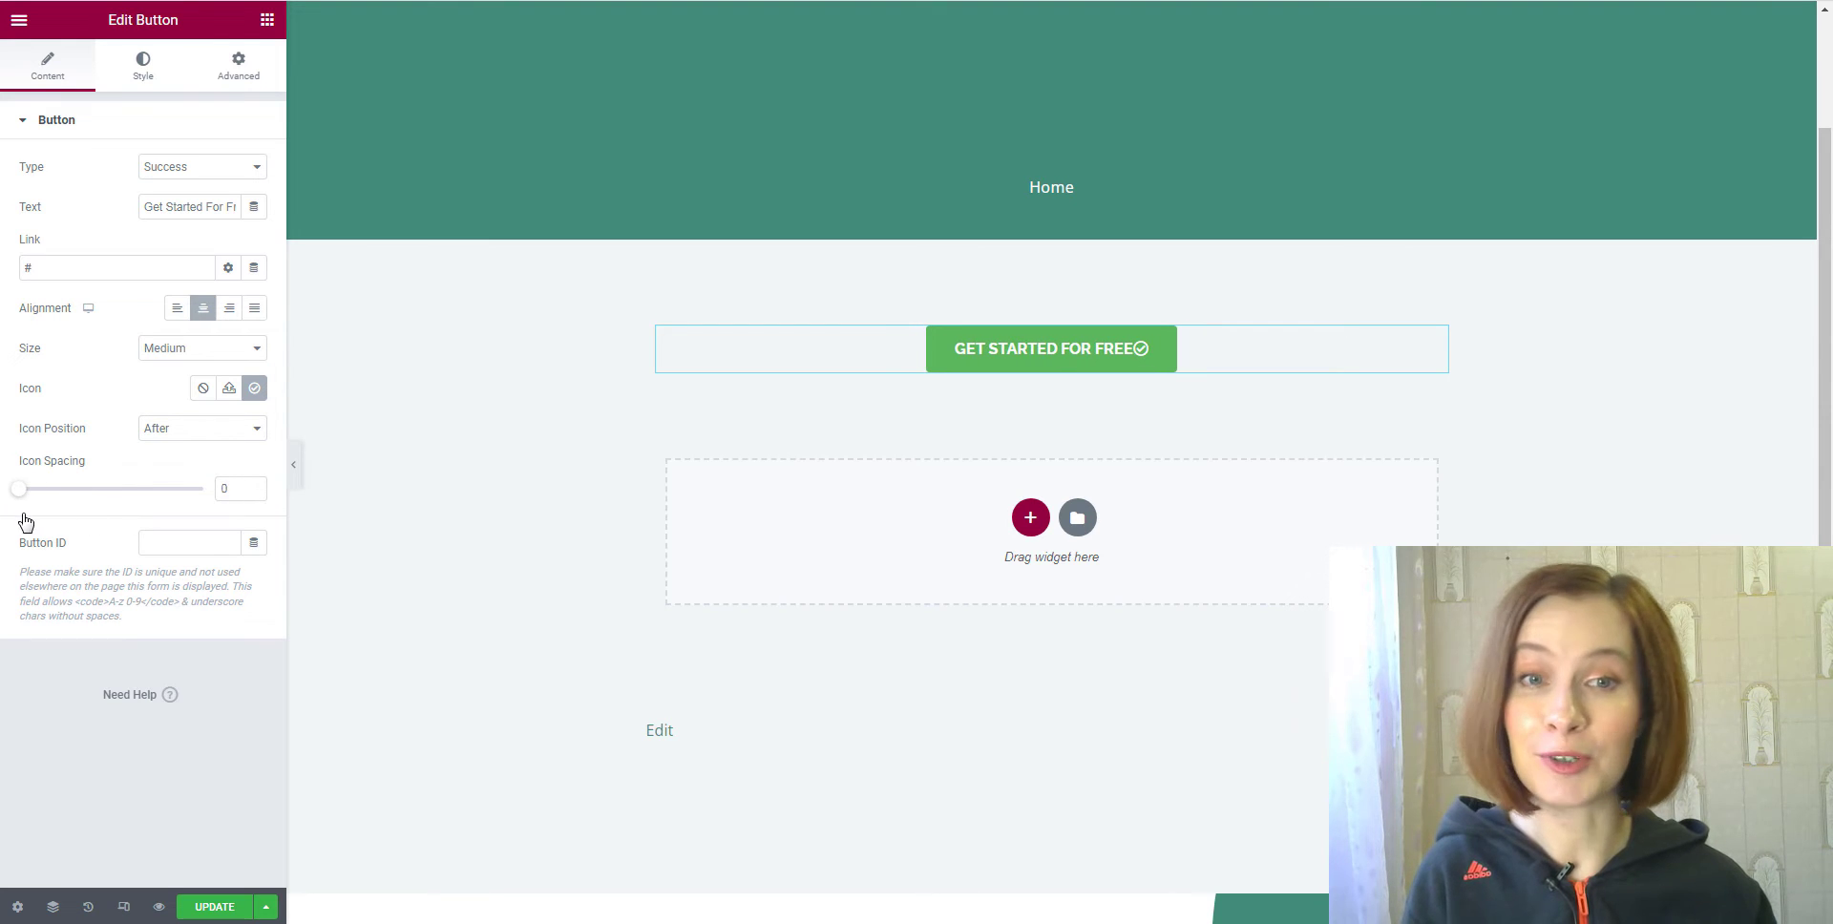
{"action": "left_click_drag", "start_coordinate": [19, 490], "coordinate": [30, 491]}
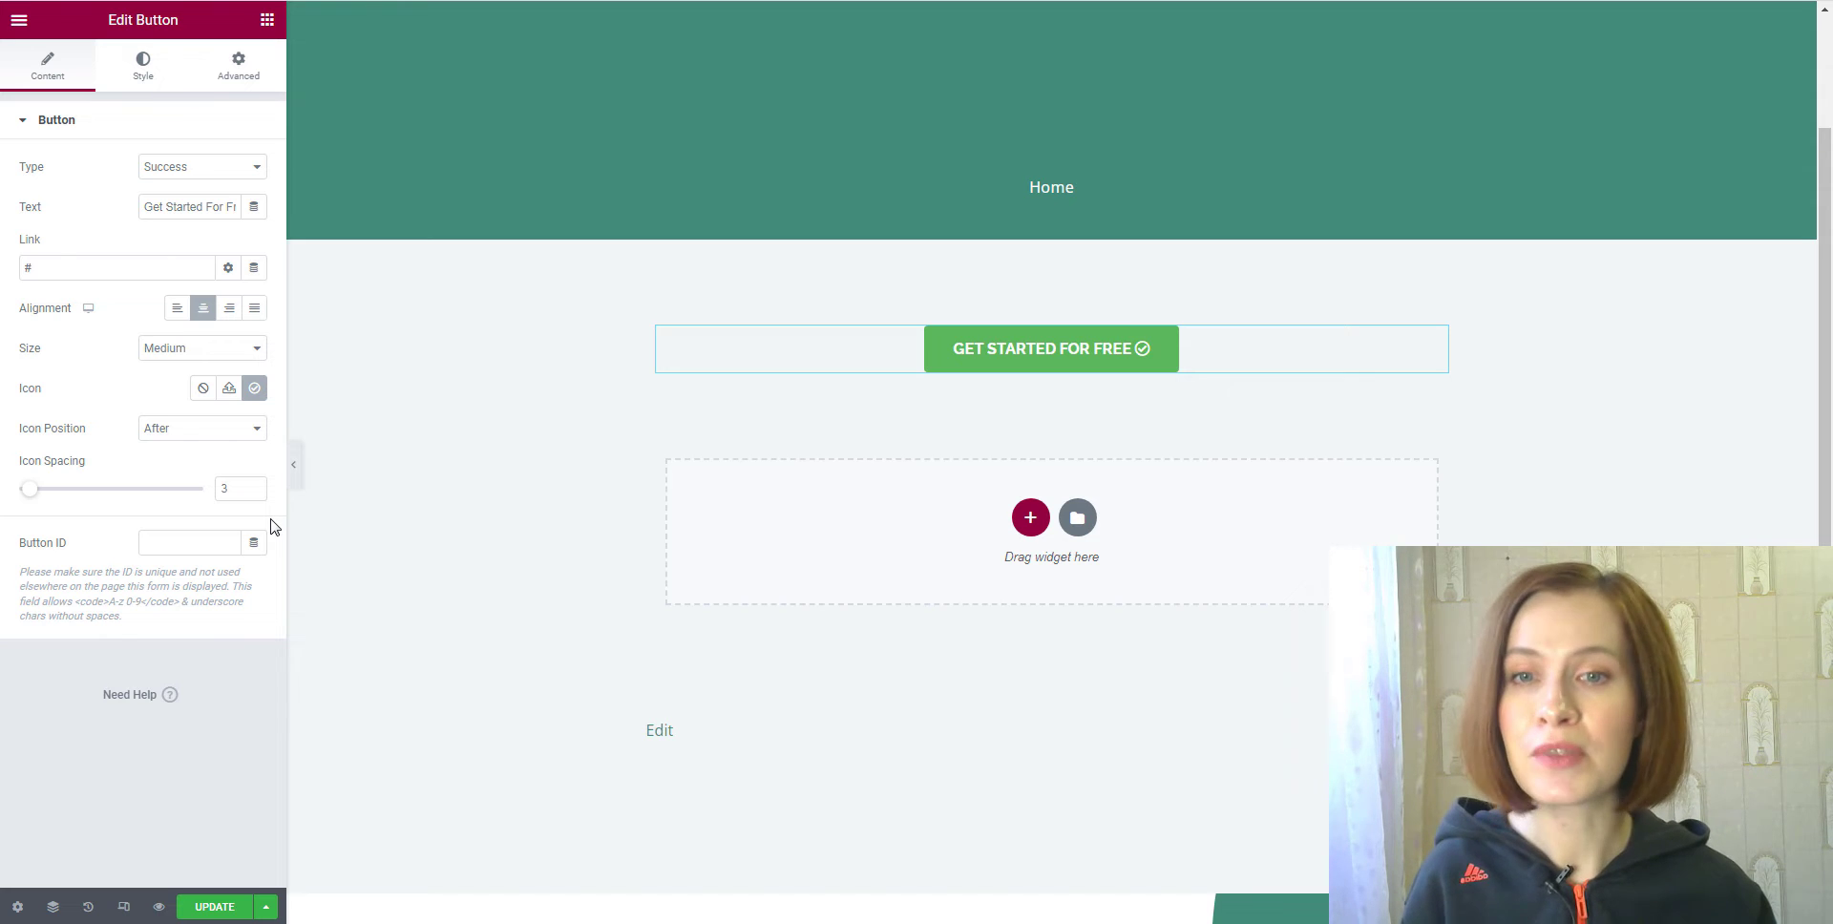
{"action": "left_click", "coordinate": [135, 84]}
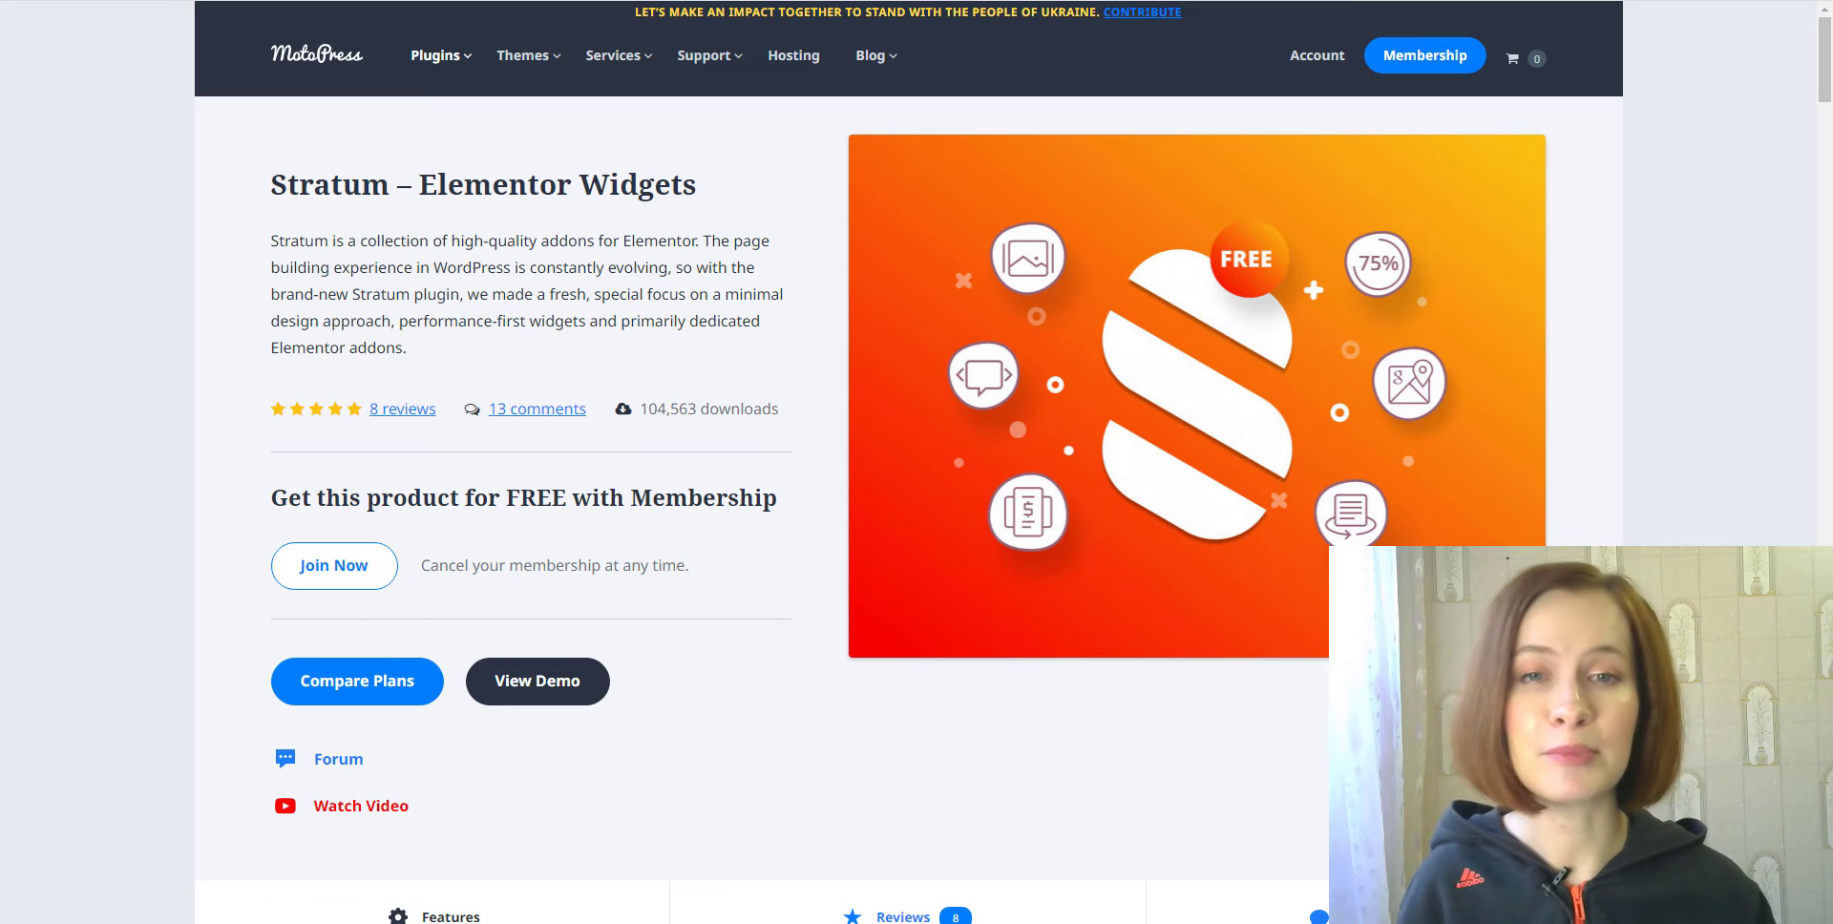
- Show the Stratum Free vs Pro plan comparison, then scroll down to the free Elementor addons grid
{"action": "left_click", "coordinate": [411, 692]}
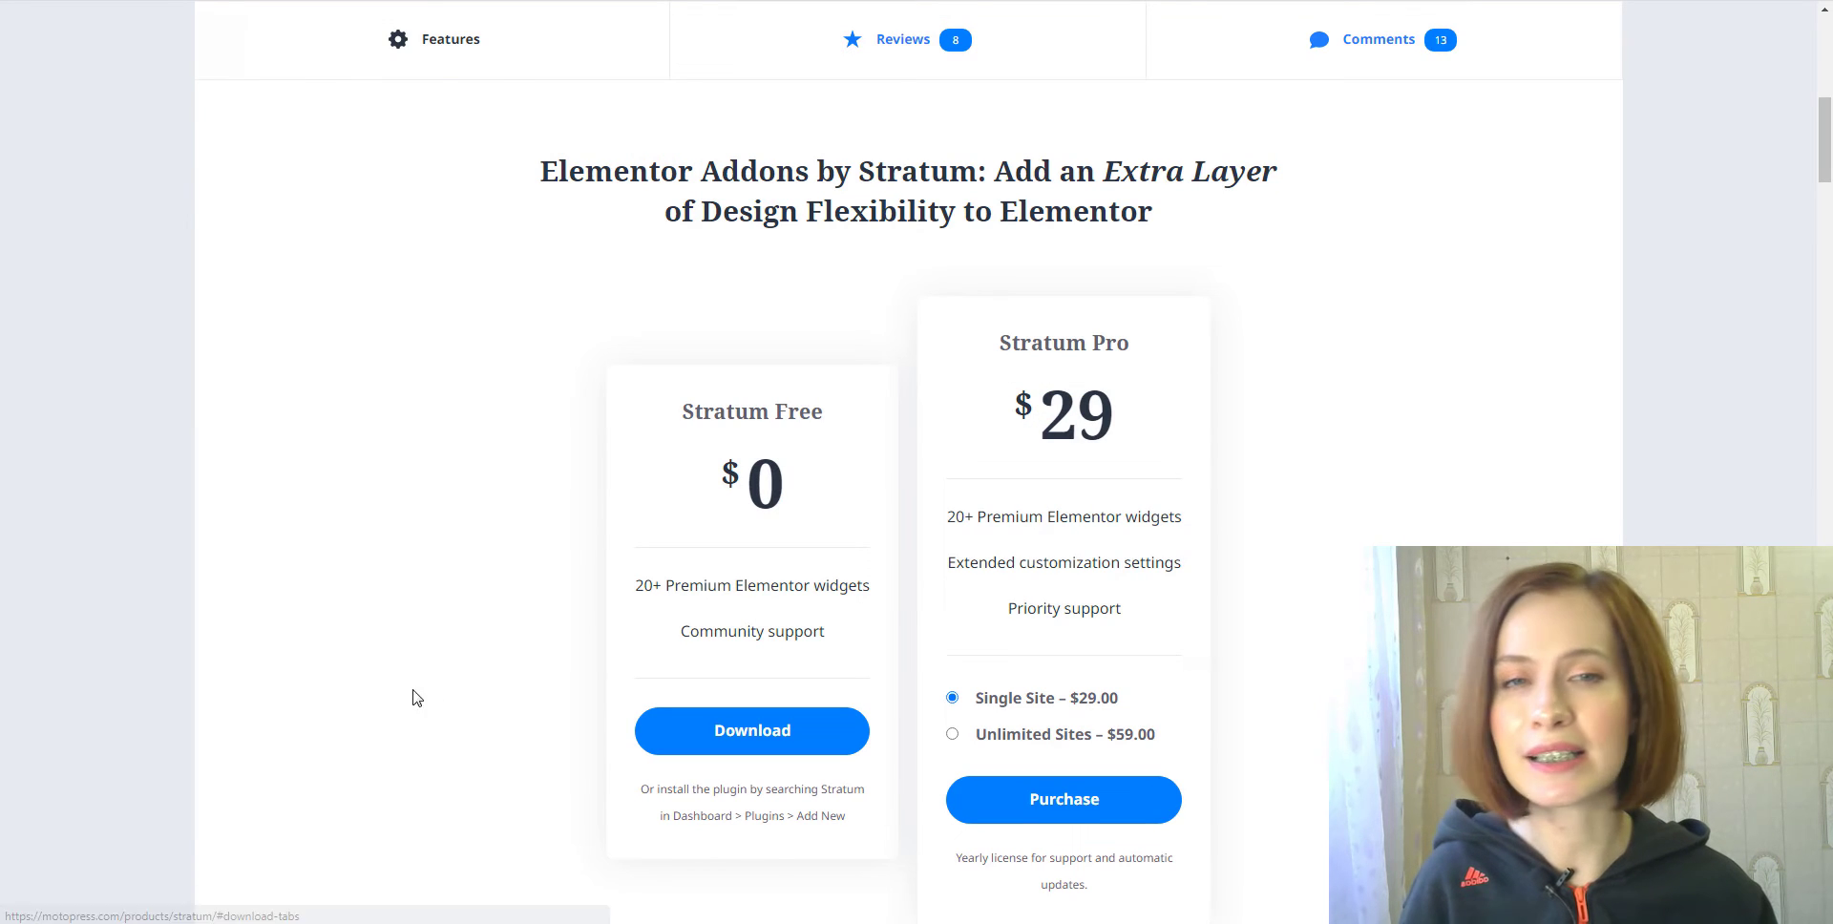
{"action": "scroll", "coordinate": [917, 477], "scroll_direction": "down", "scroll_amount": 2}
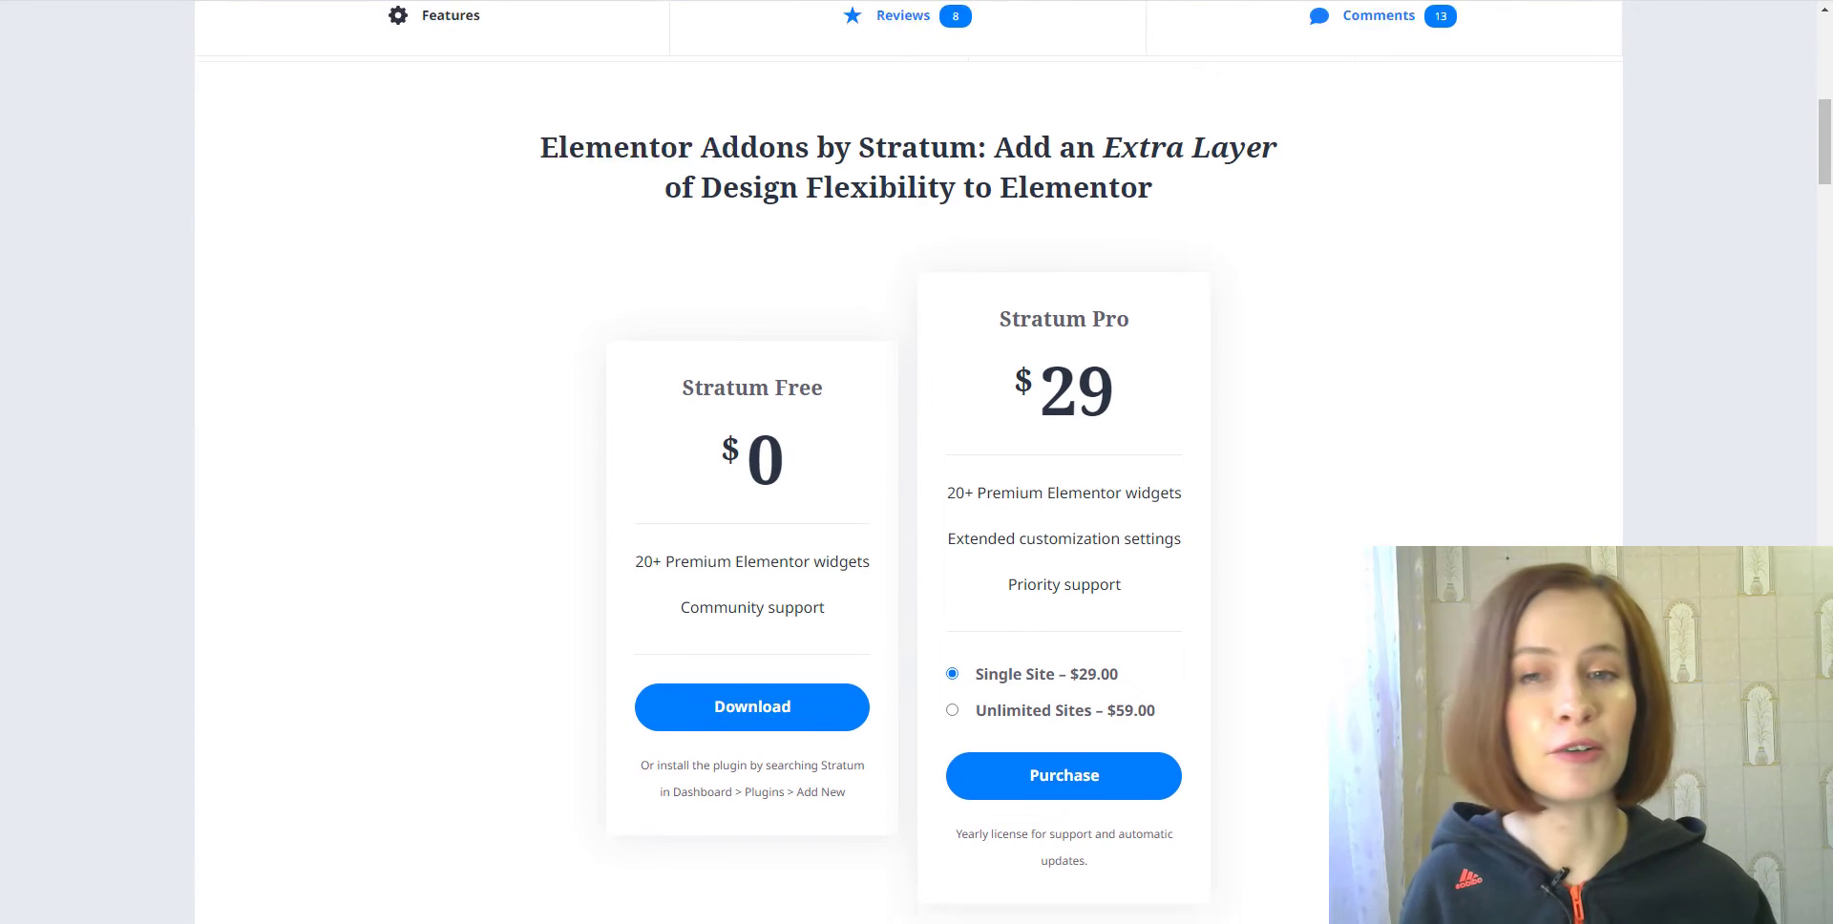
{"action": "scroll", "coordinate": [916, 477], "scroll_direction": "down", "scroll_amount": 8}
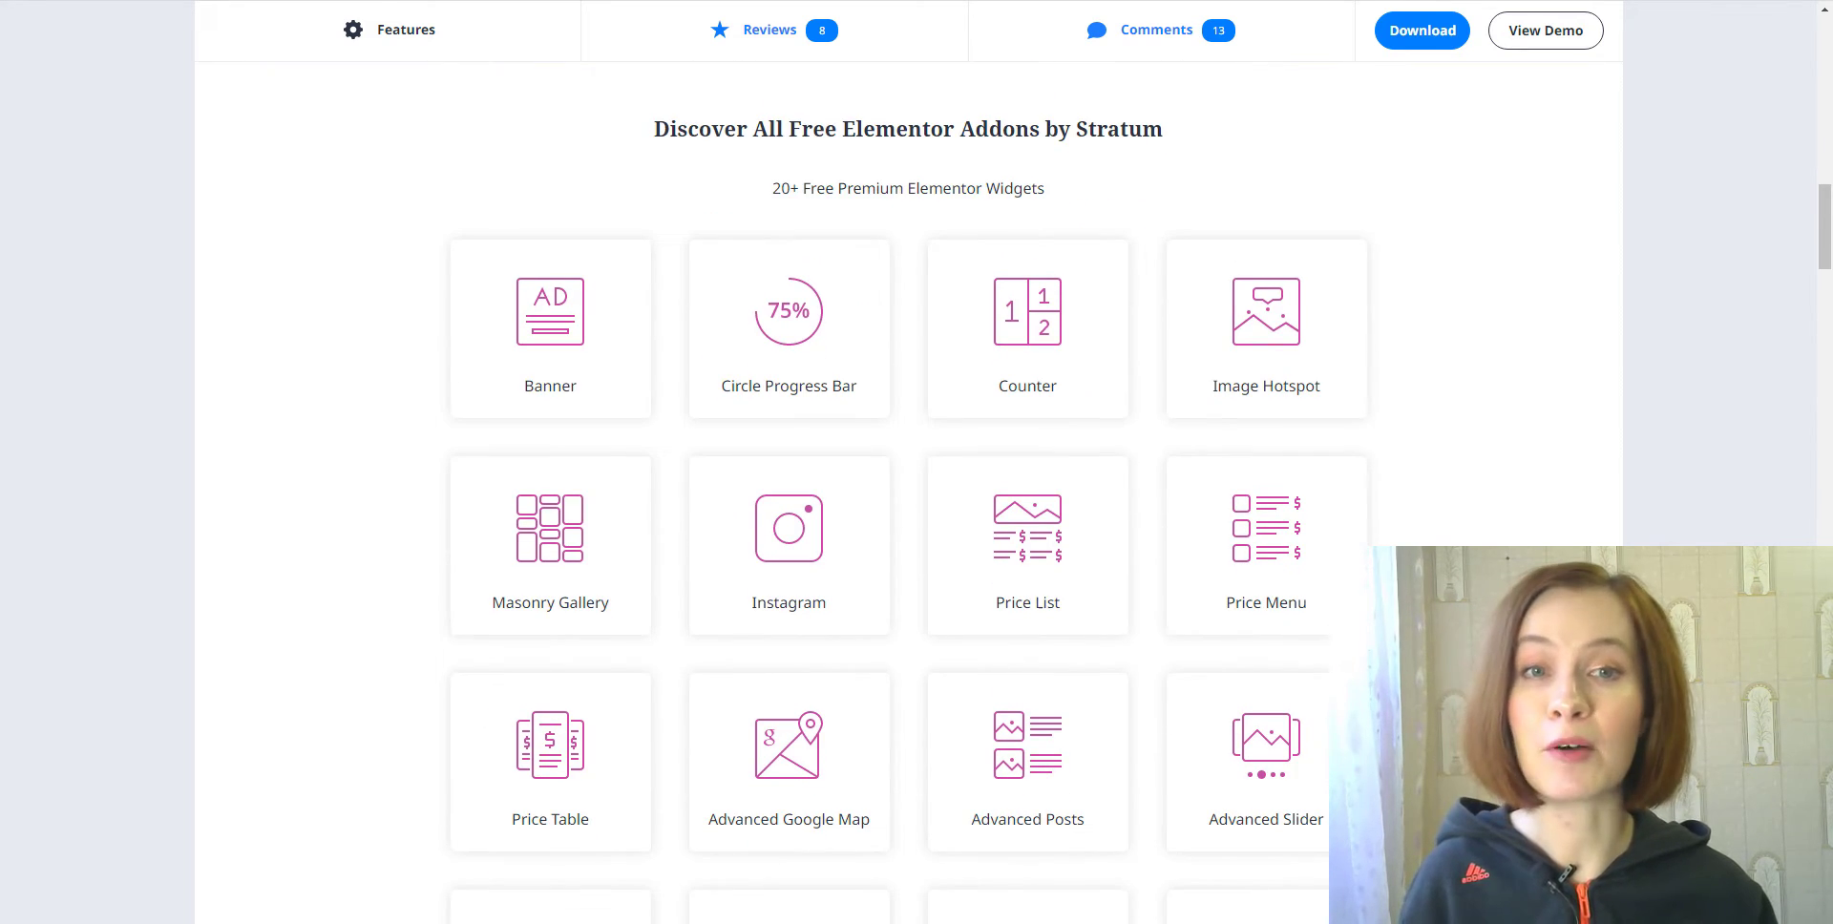
{"action": "scroll", "coordinate": [917, 478], "scroll_direction": "down", "scroll_amount": 3}
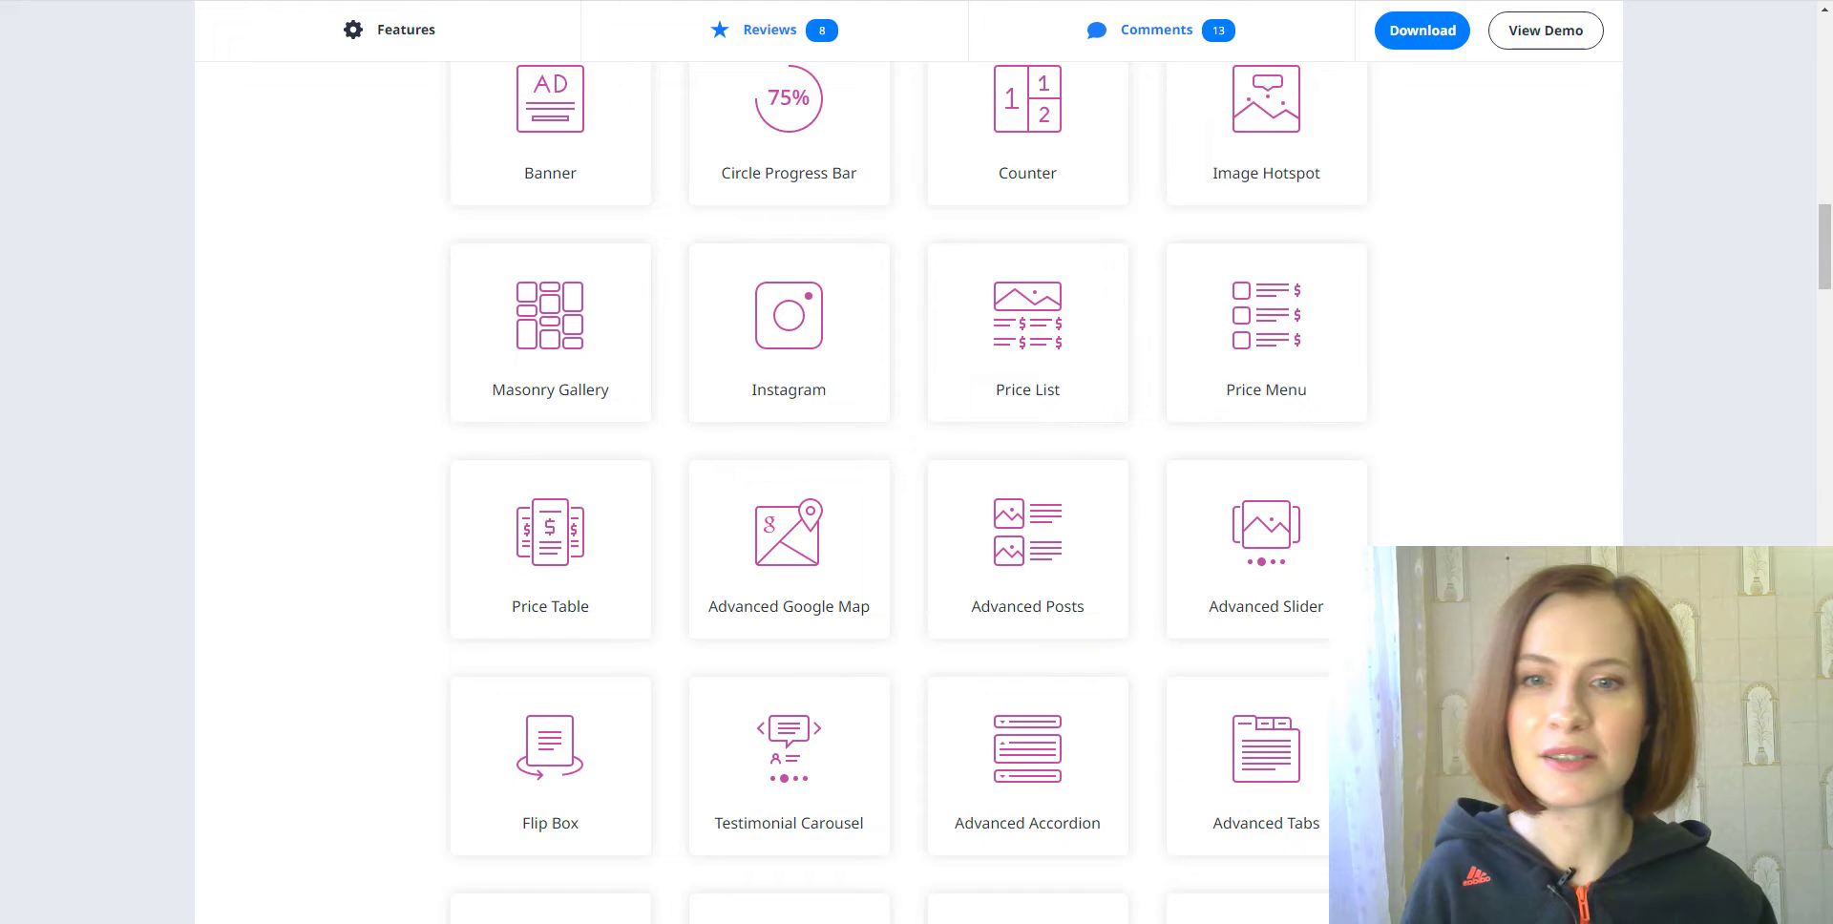
{"action": "scroll", "coordinate": [916, 477], "scroll_direction": "down", "scroll_amount": 3}
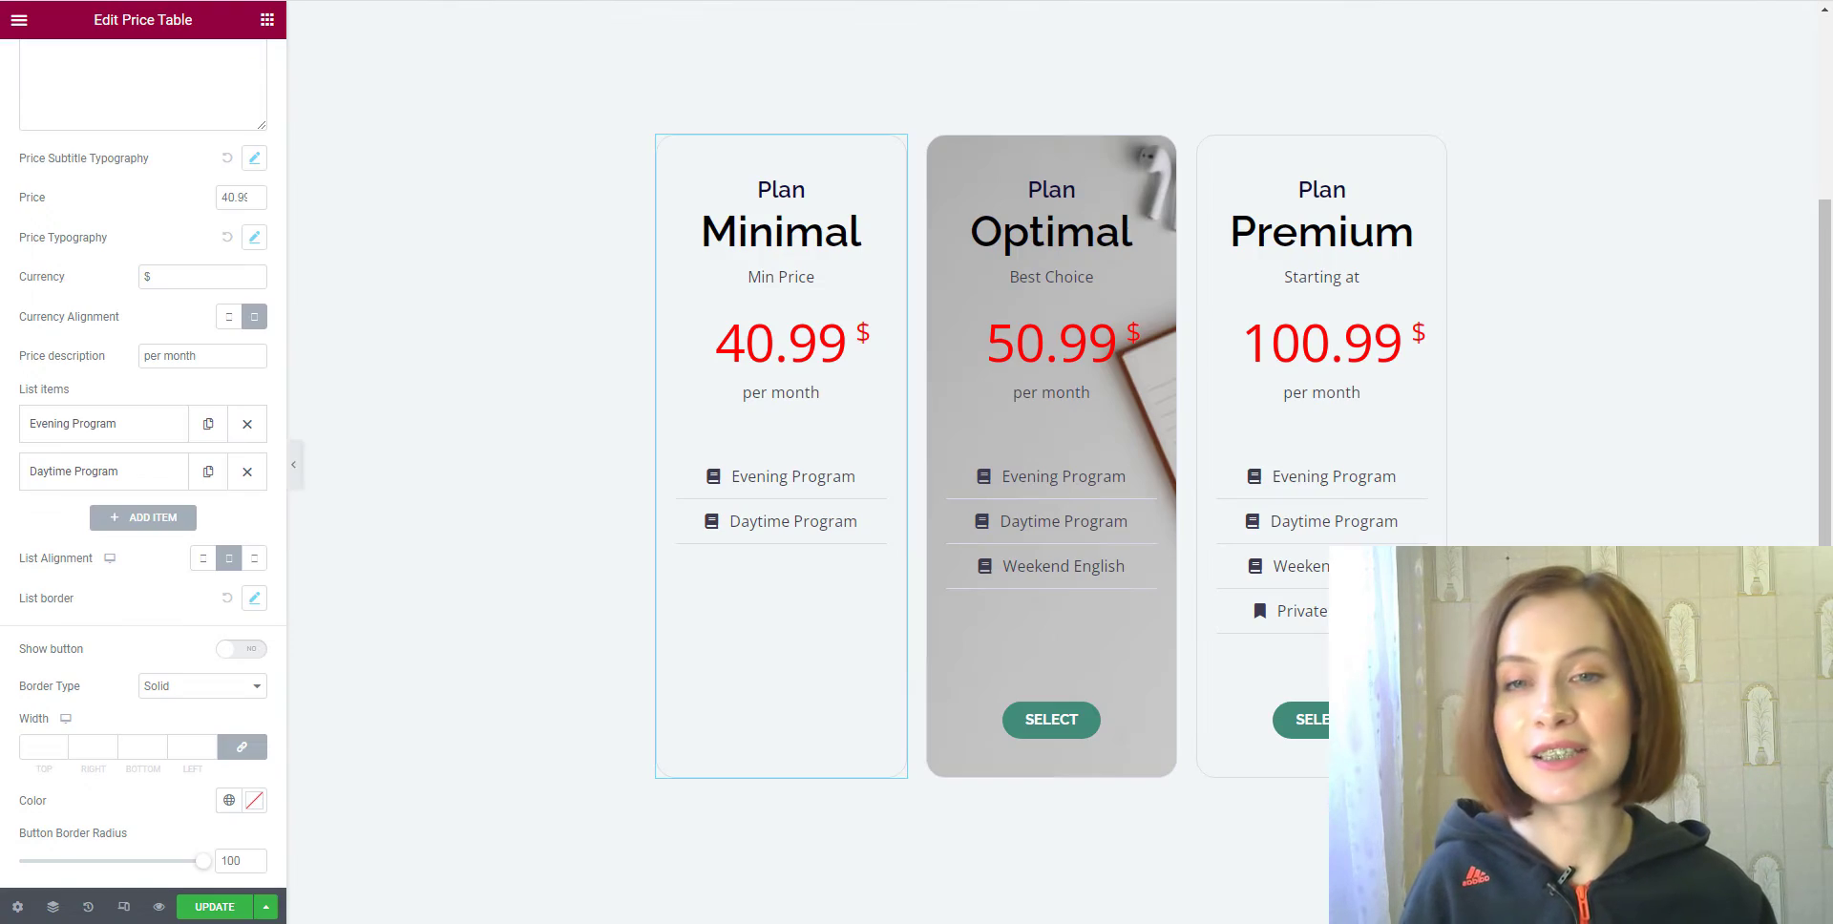
- Enable the Minimal plan's button and set its alignment to Center, after trying Right and Left
{"action": "left_click", "coordinate": [254, 651]}
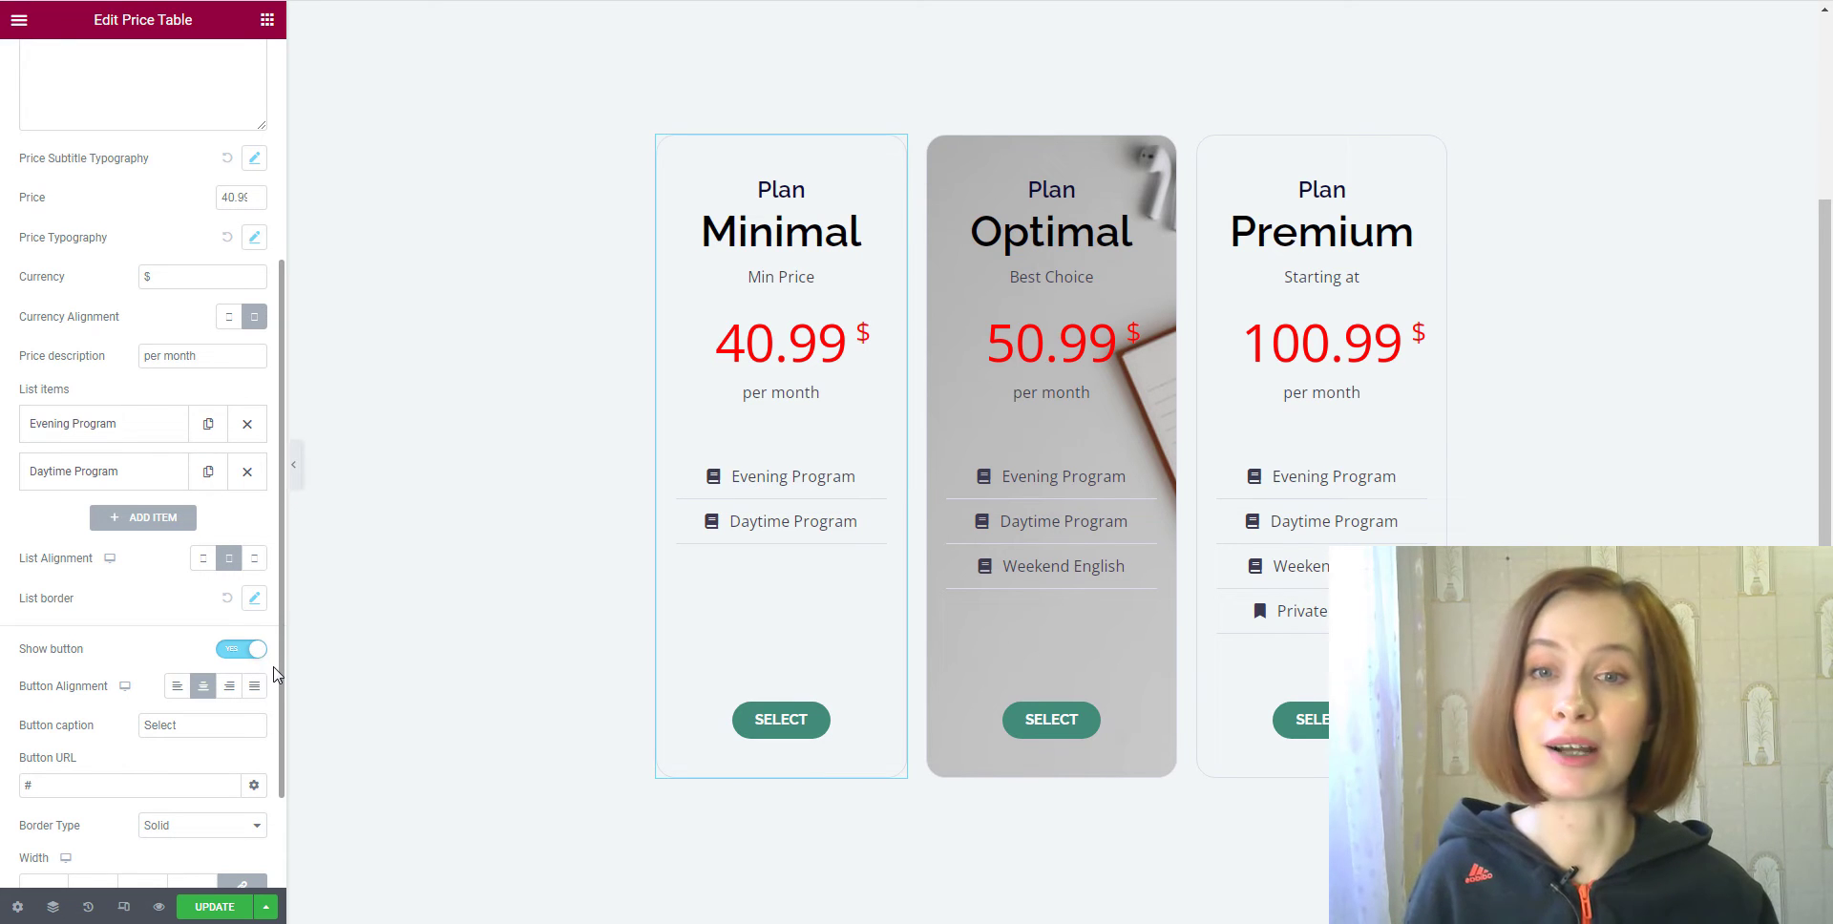
{"action": "left_click", "coordinate": [236, 693]}
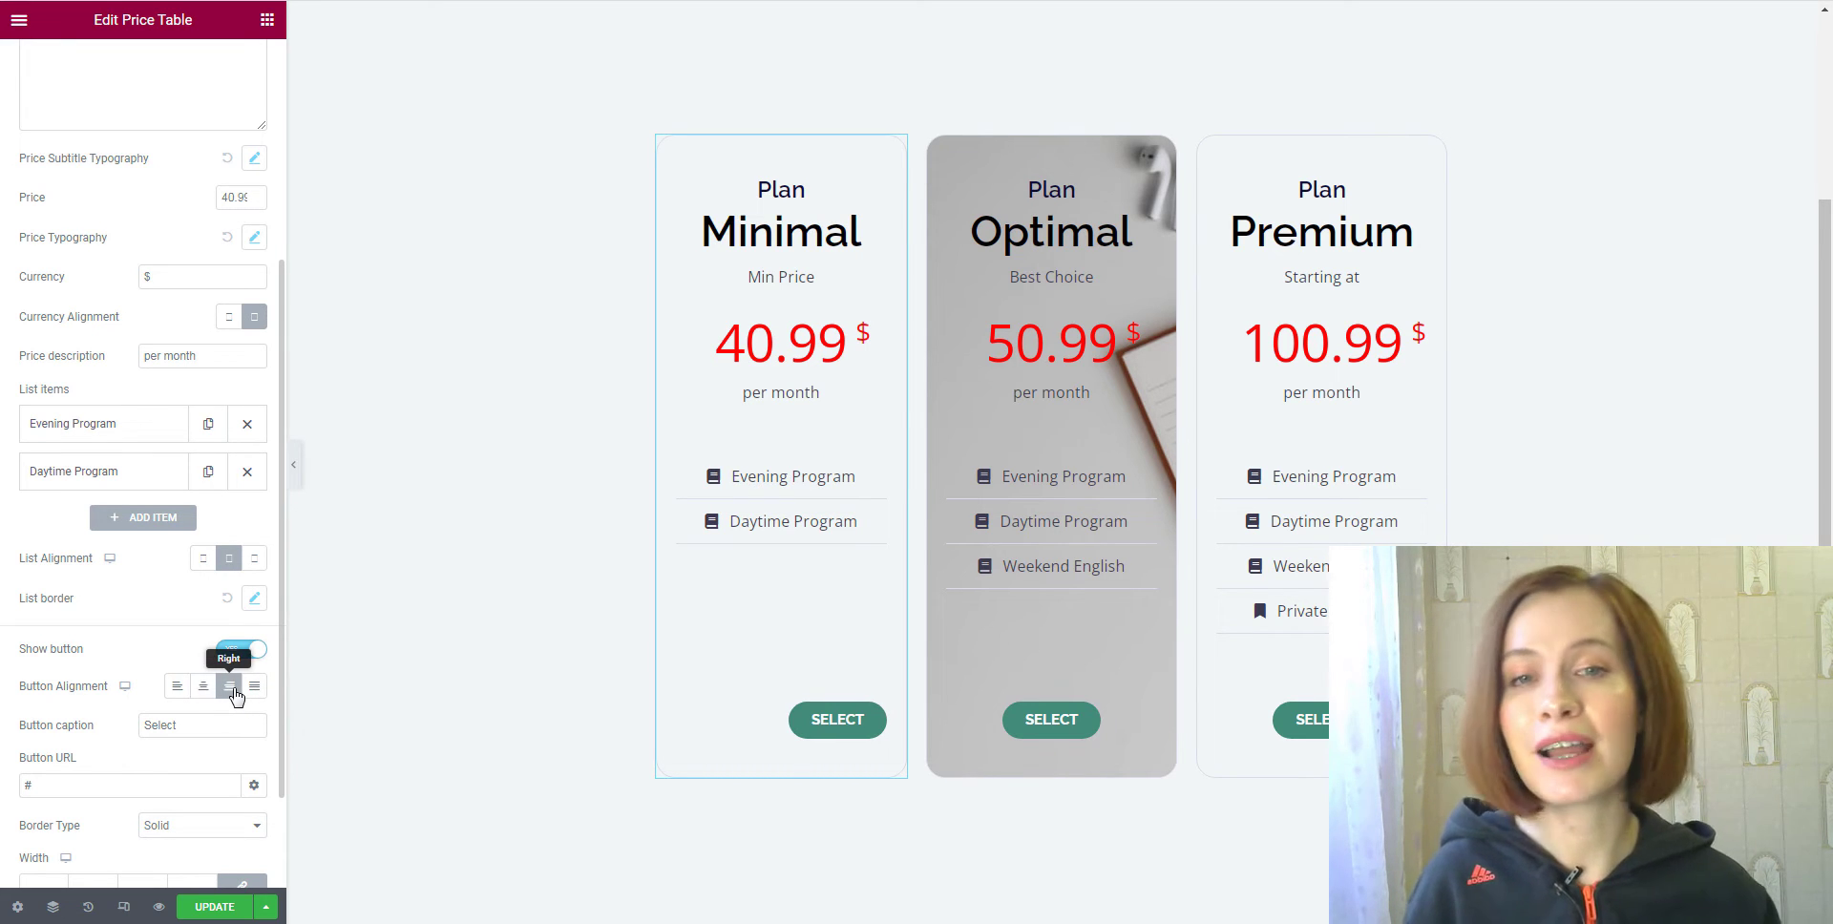
{"action": "left_click", "coordinate": [178, 694]}
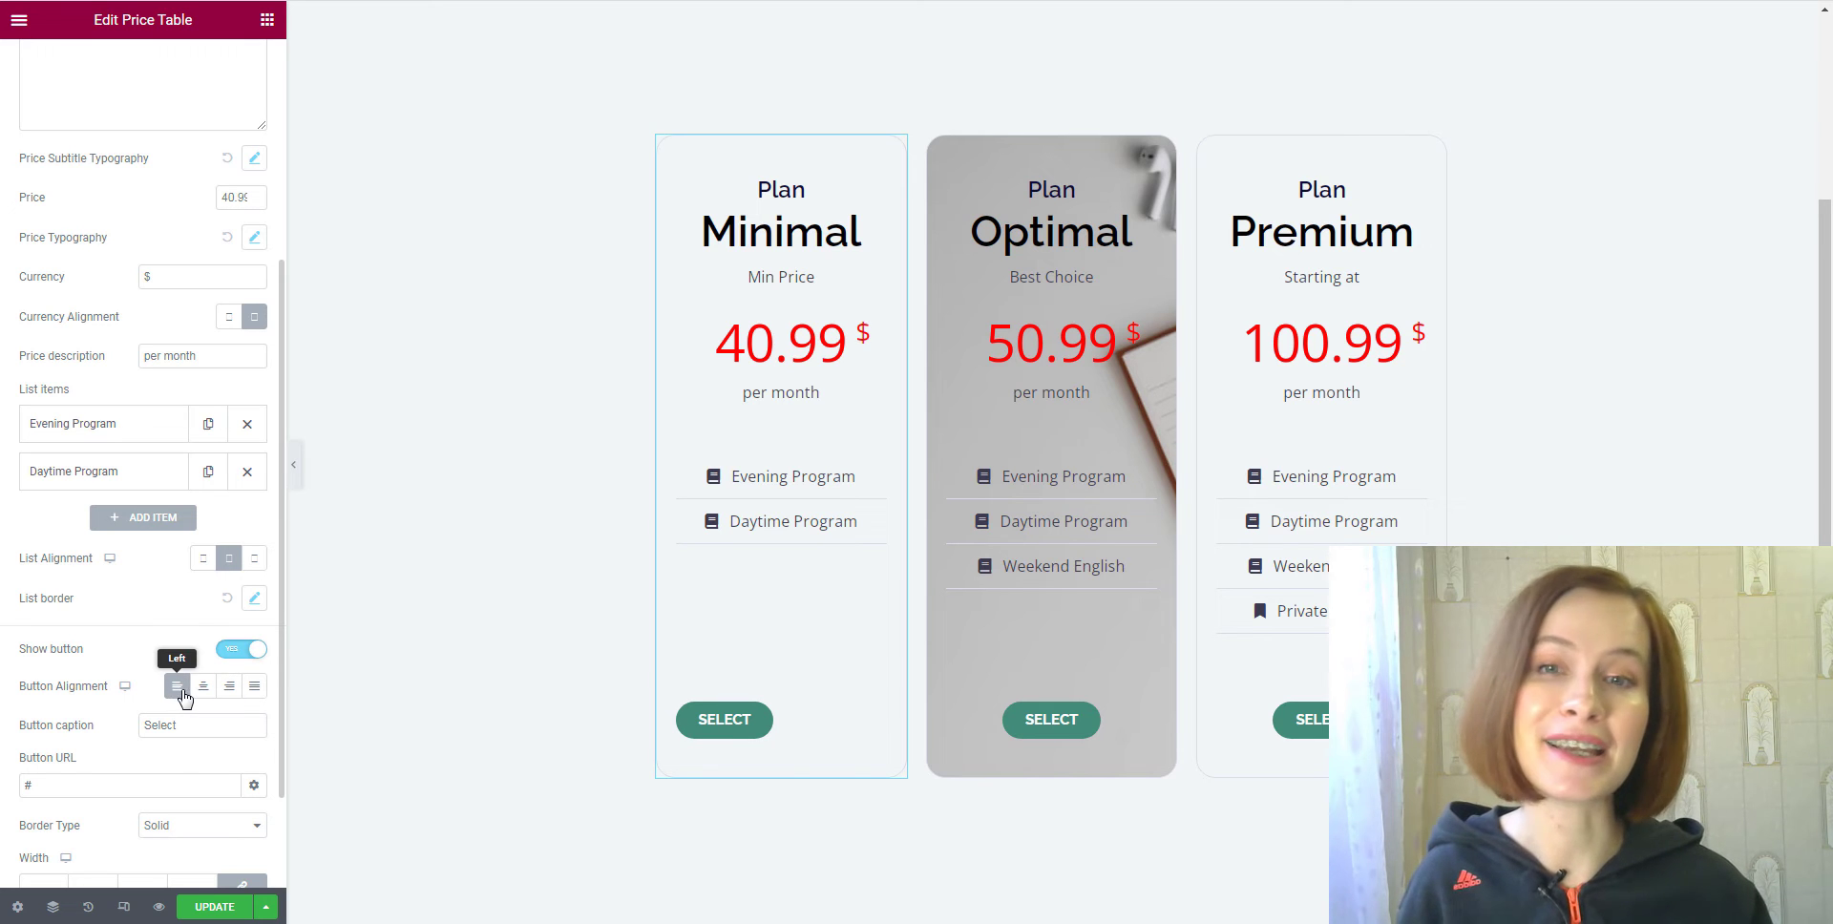
{"action": "left_click", "coordinate": [203, 690]}
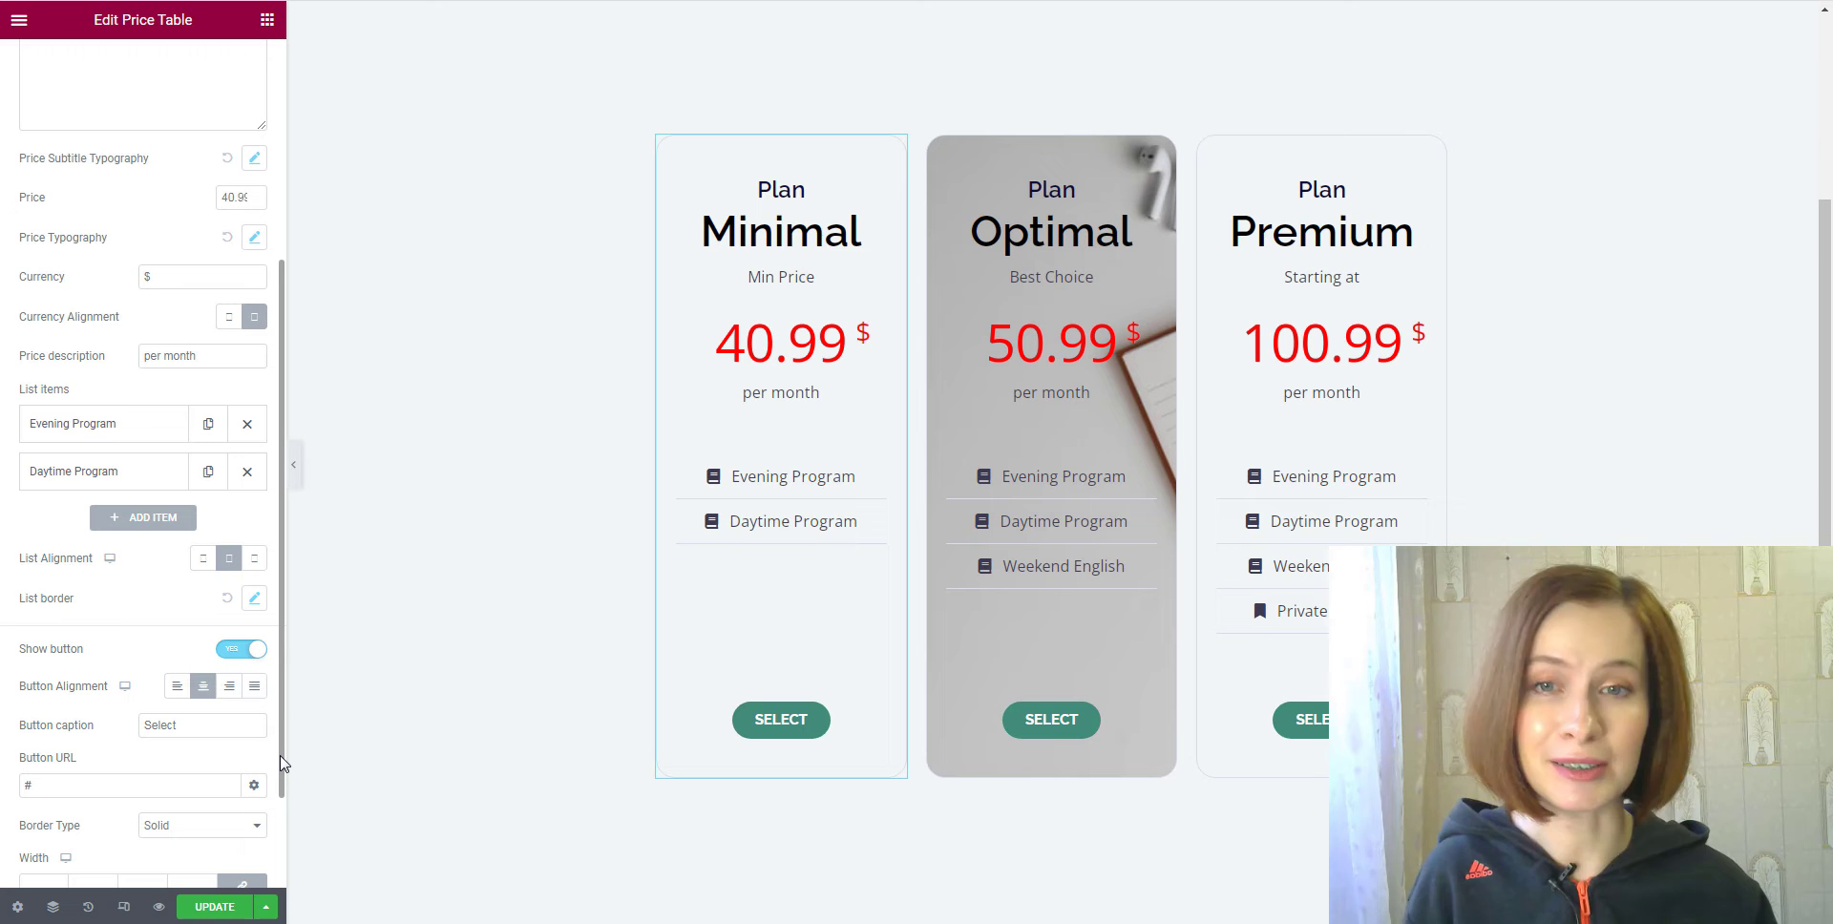
{"action": "left_click_drag", "start_coordinate": [283, 764], "coordinate": [297, 853]}
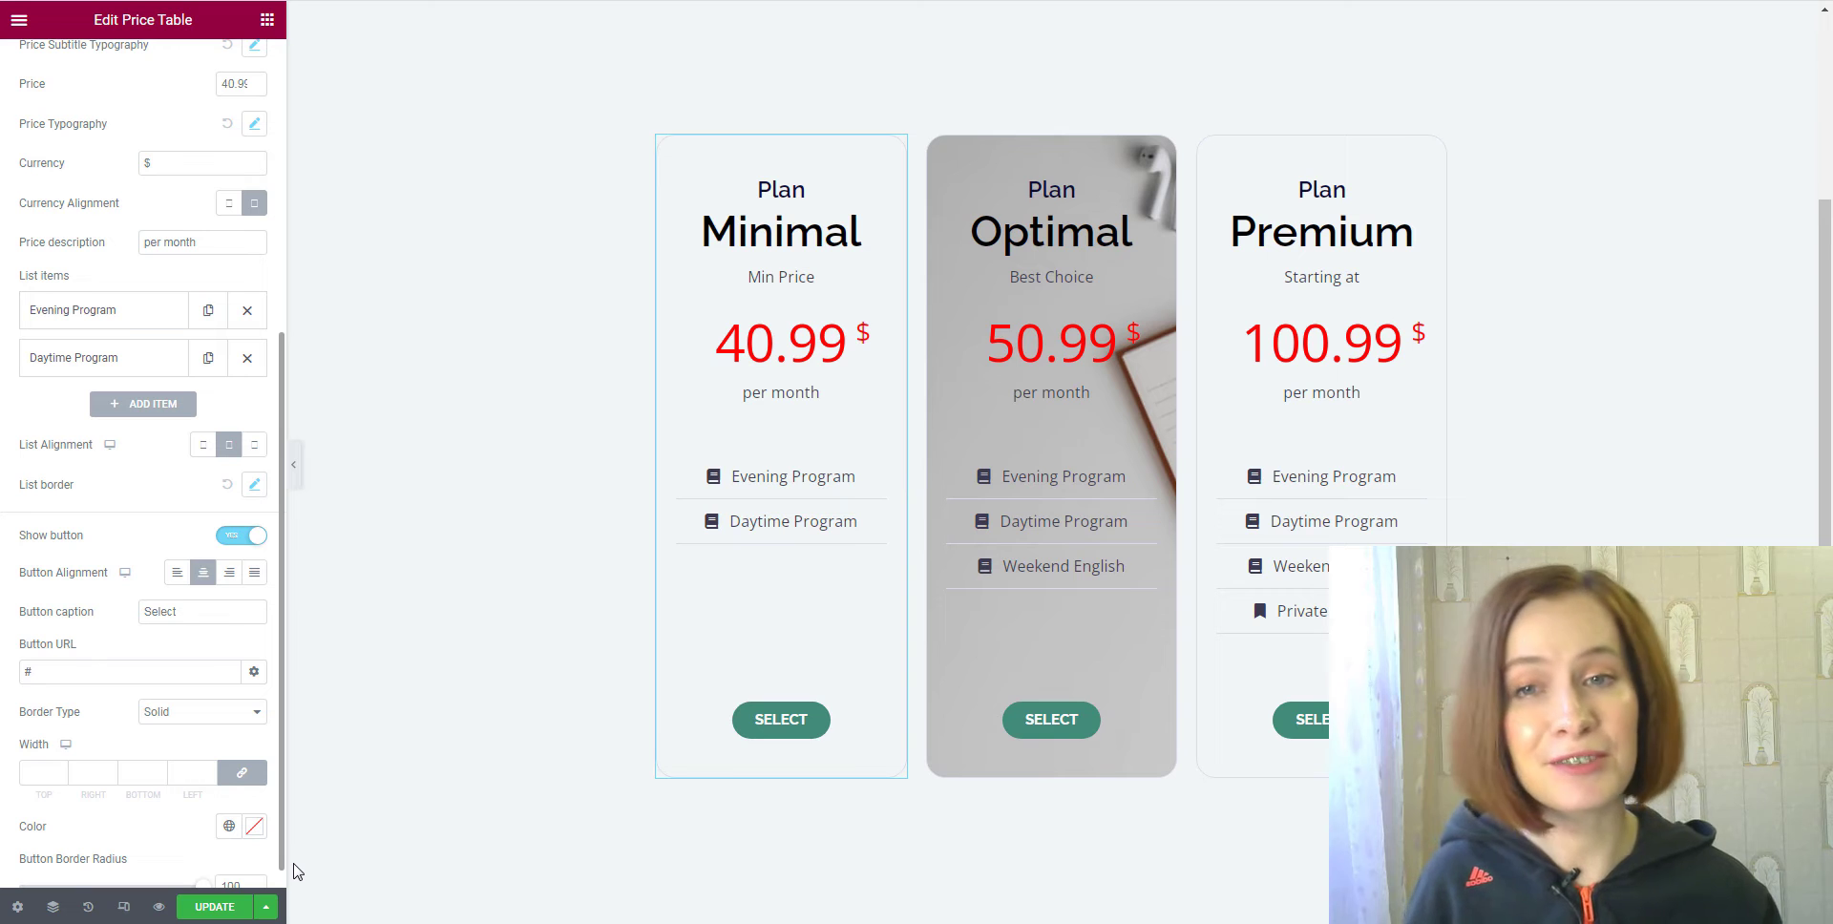
{"action": "scroll", "coordinate": [280, 871], "scroll_direction": "down", "scroll_amount": 1}
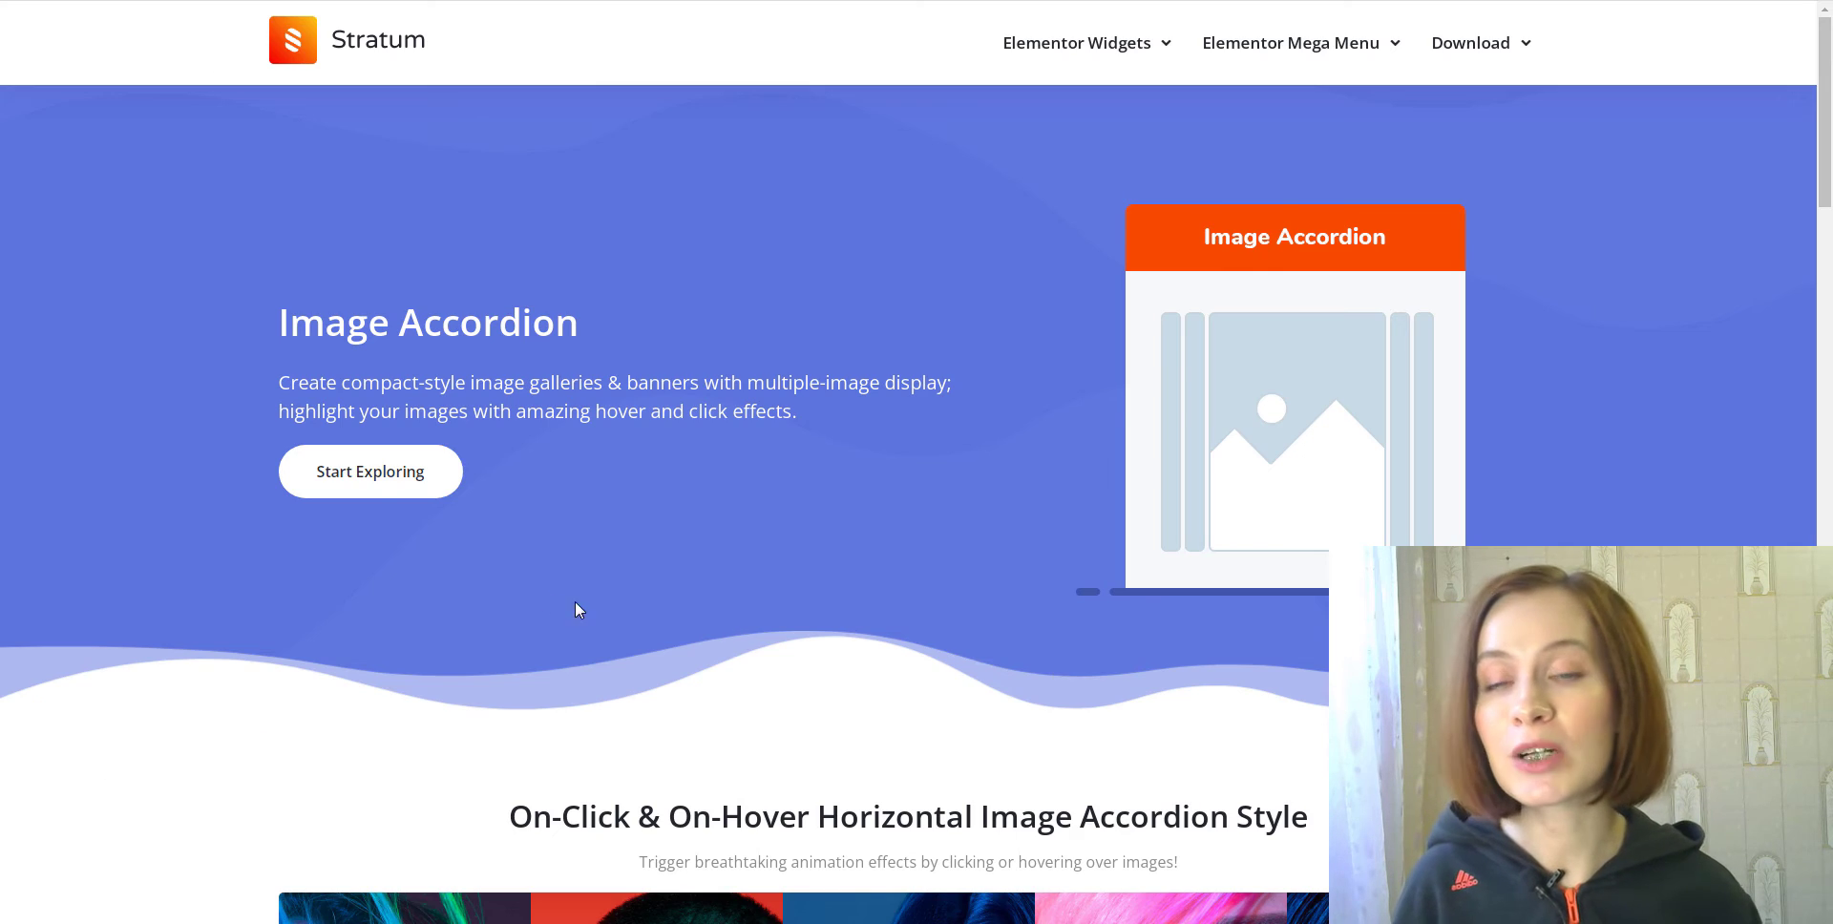
- Jump to the Image Accordion demo examples and scroll through them
{"action": "left_click", "coordinate": [369, 478]}
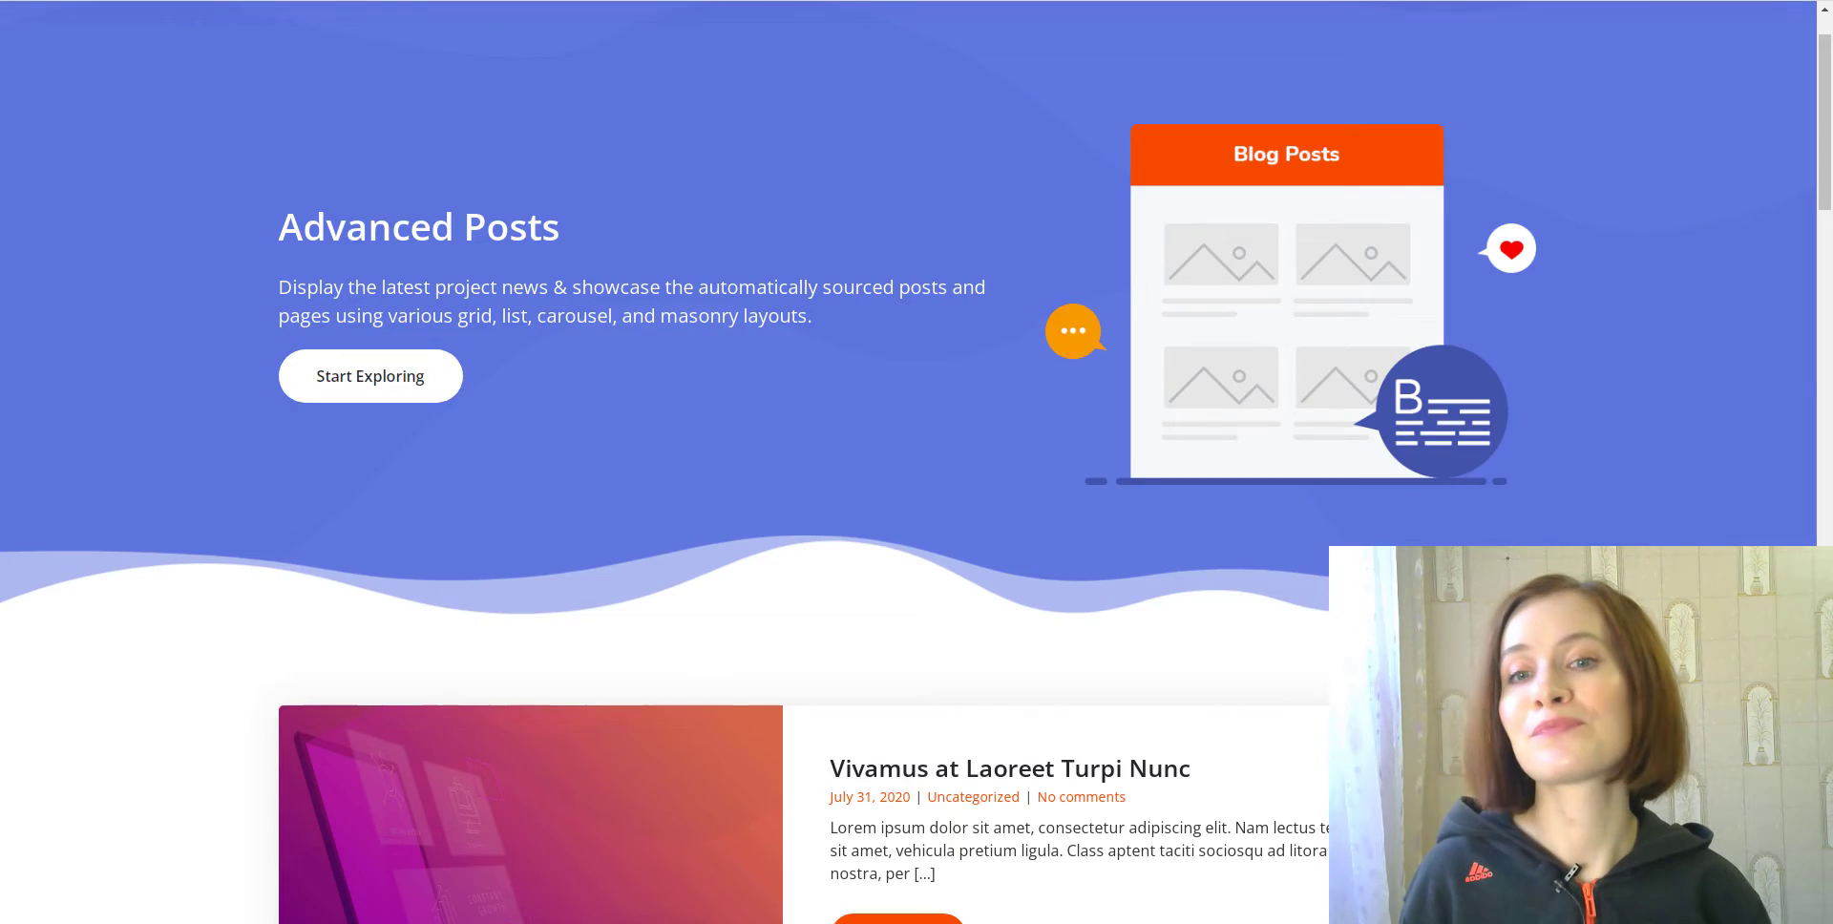
{"action": "scroll", "coordinate": [1183, 389], "scroll_direction": "down", "scroll_amount": 9}
{"action": "scroll", "coordinate": [897, 462], "scroll_direction": "down", "scroll_amount": 2}
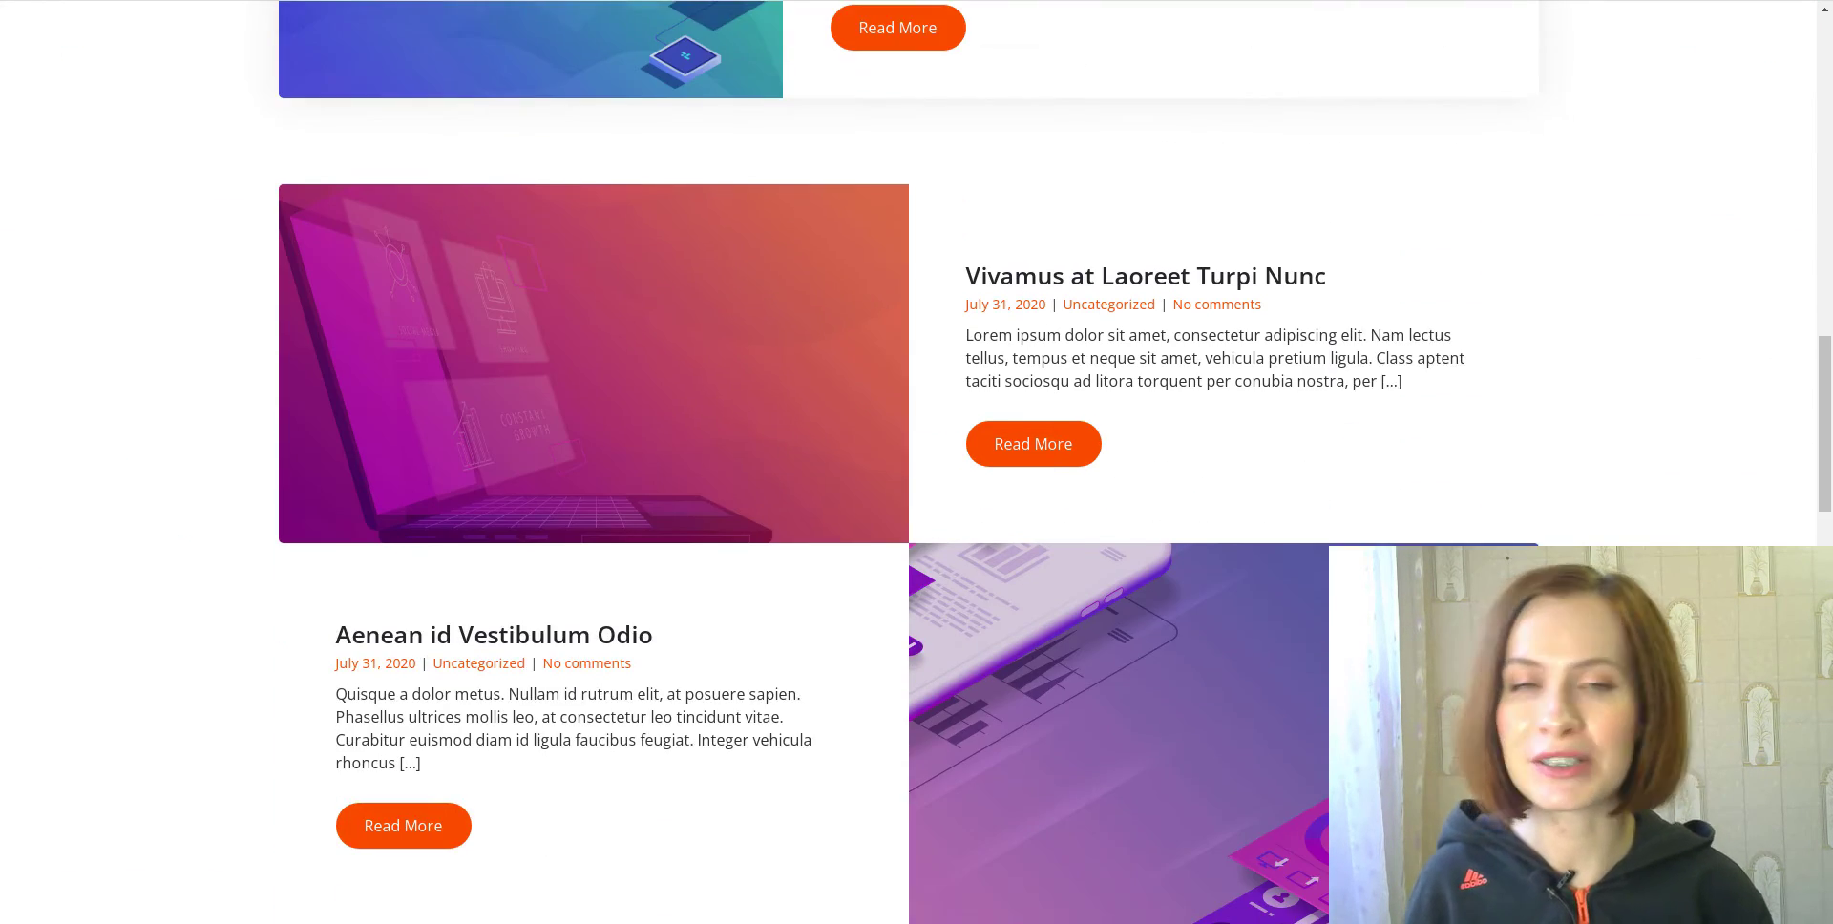
{"action": "scroll", "coordinate": [897, 462], "scroll_direction": "down", "scroll_amount": 2}
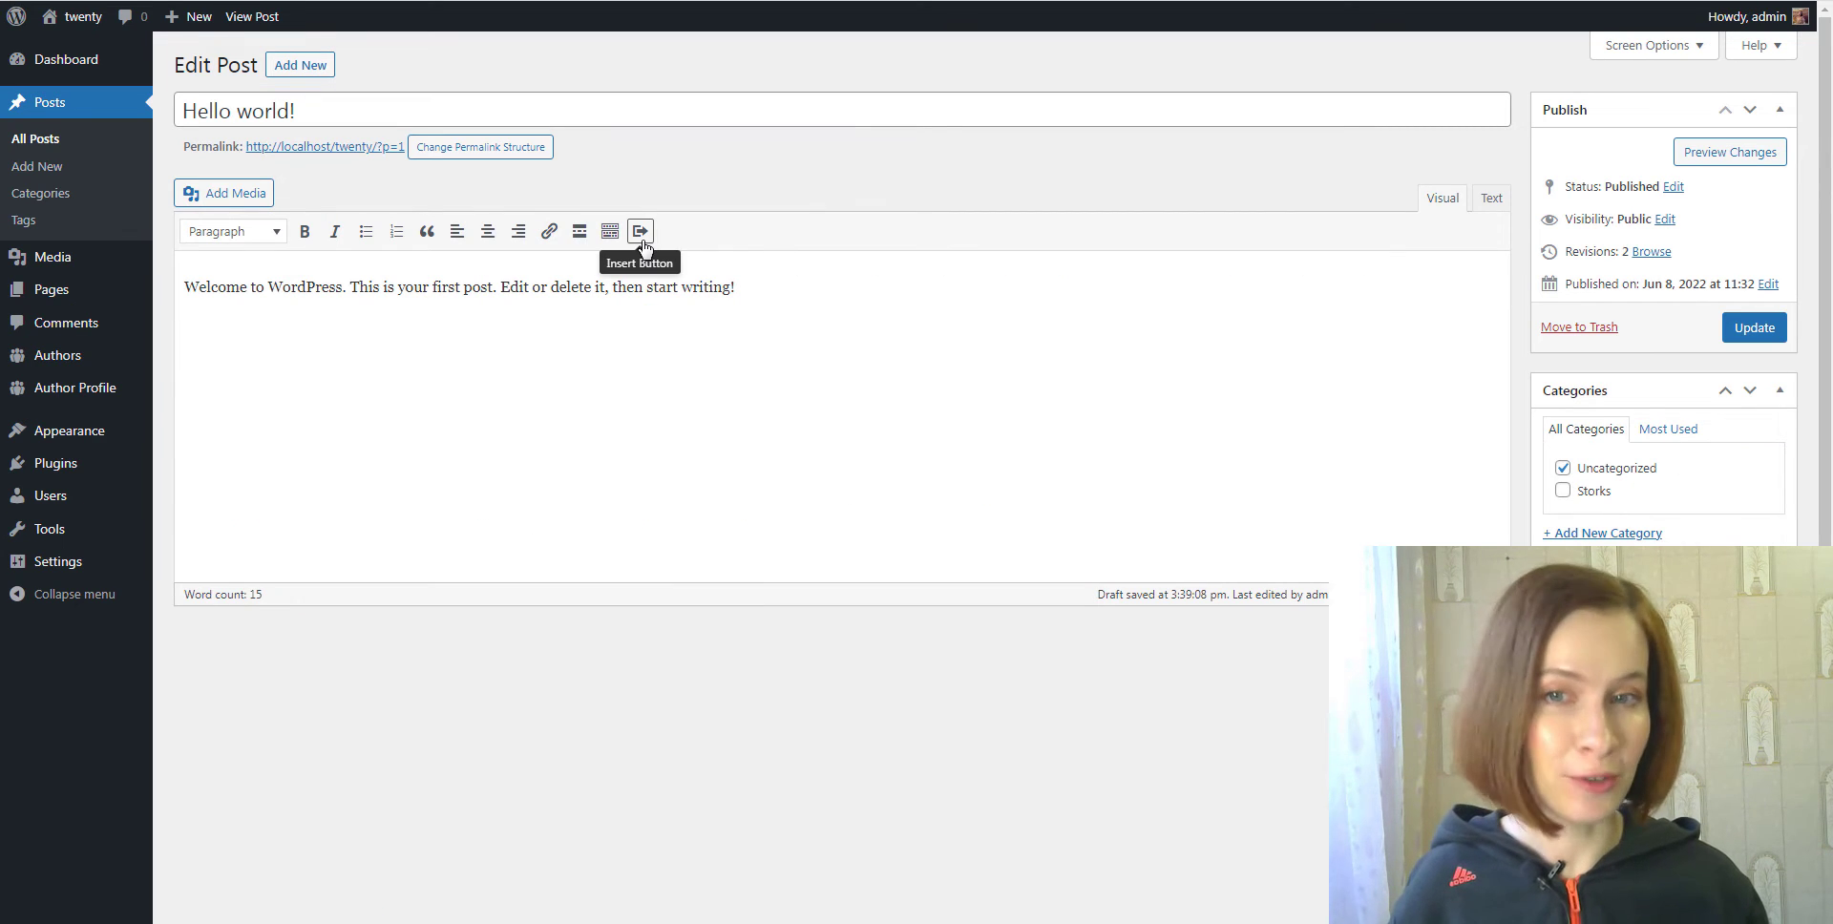
- Start a Glossy Rounded, Large button in the post whose link opens in a new tab
{"action": "left_click", "coordinate": [641, 232]}
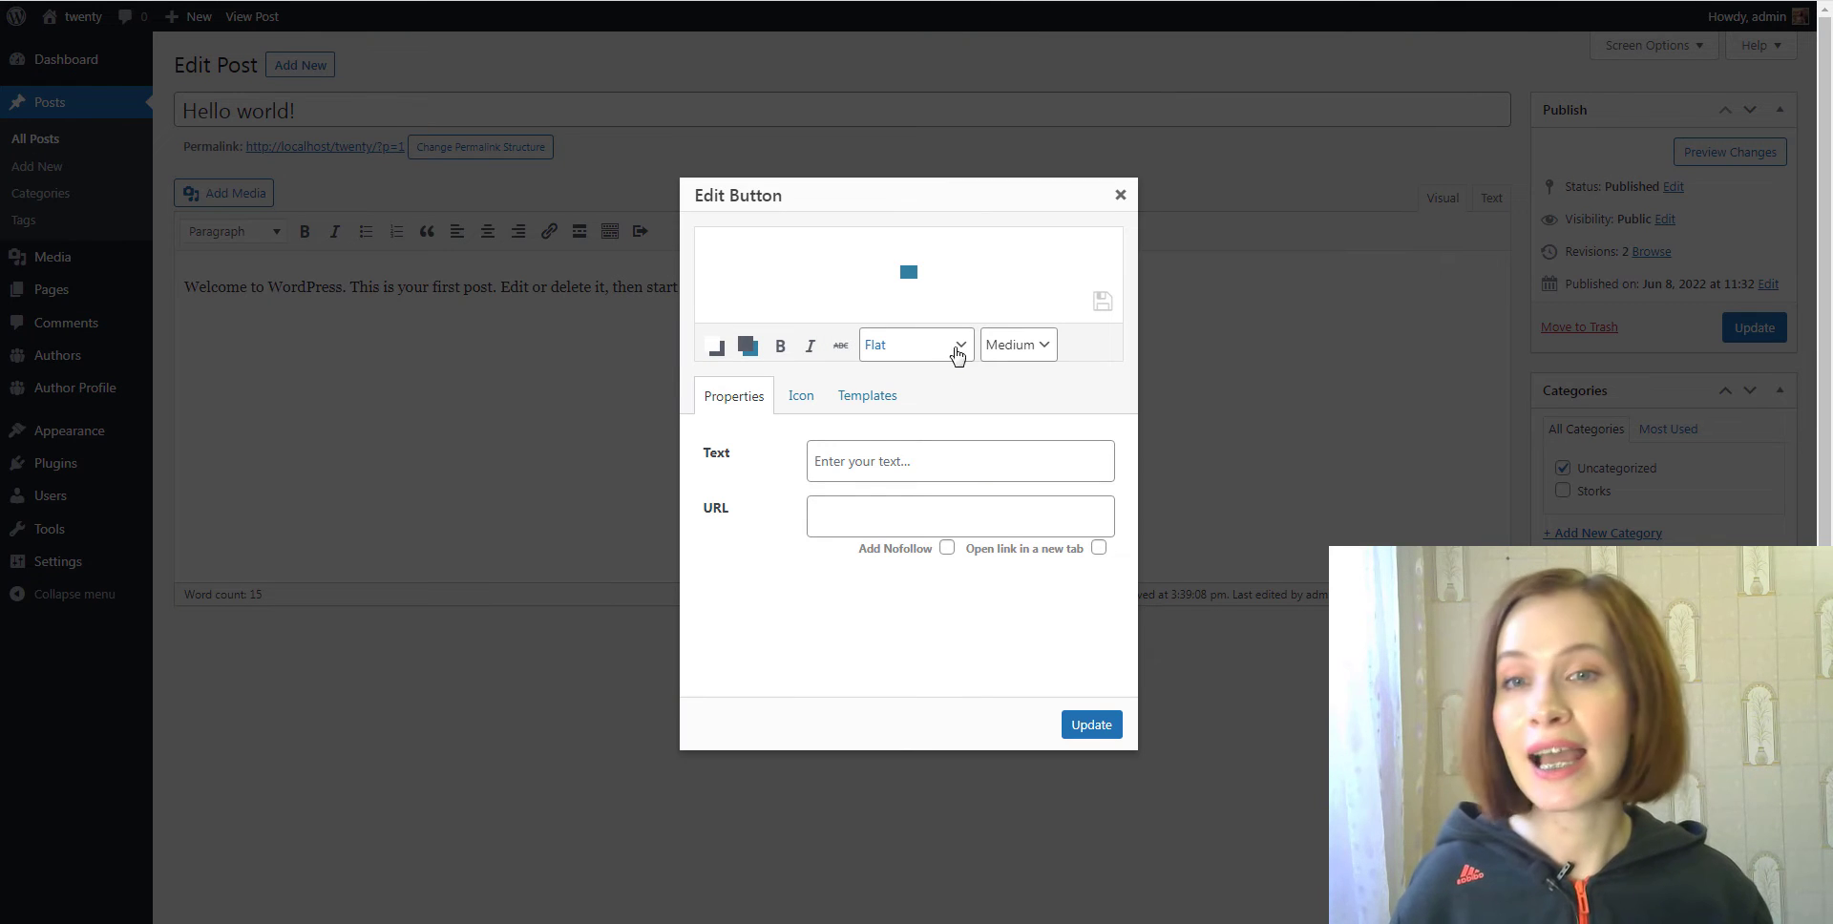
{"action": "left_click", "coordinate": [962, 354]}
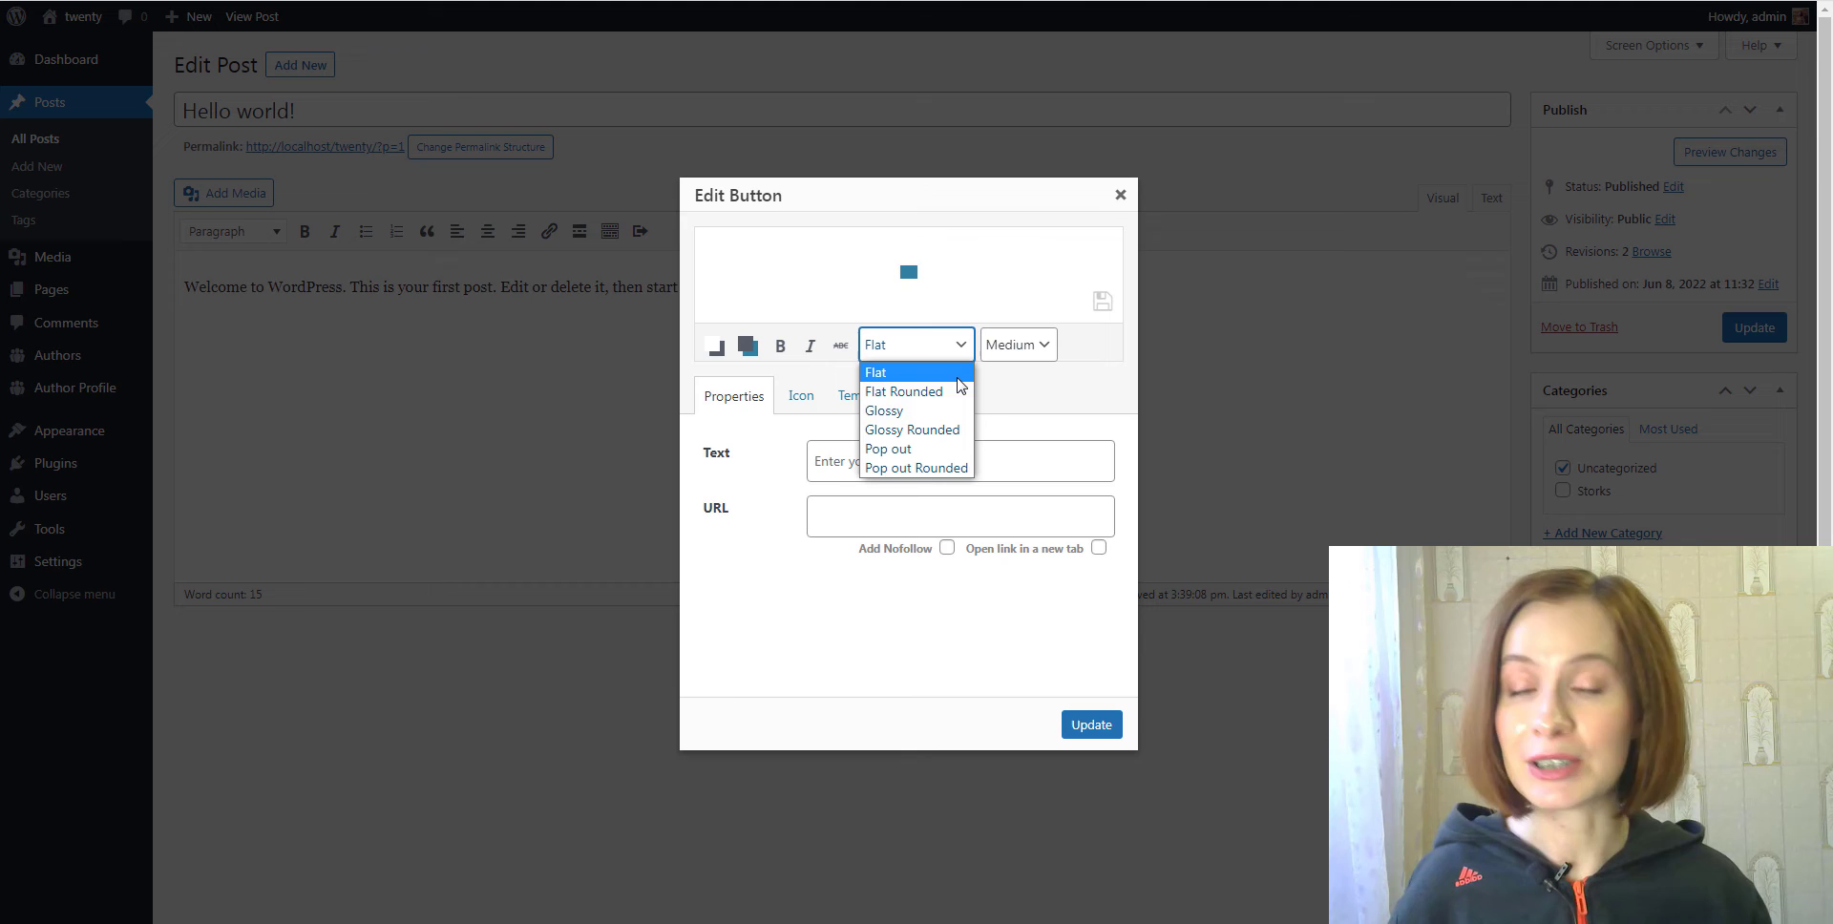
{"action": "left_click", "coordinate": [955, 428]}
{"action": "left_click", "coordinate": [1043, 349]}
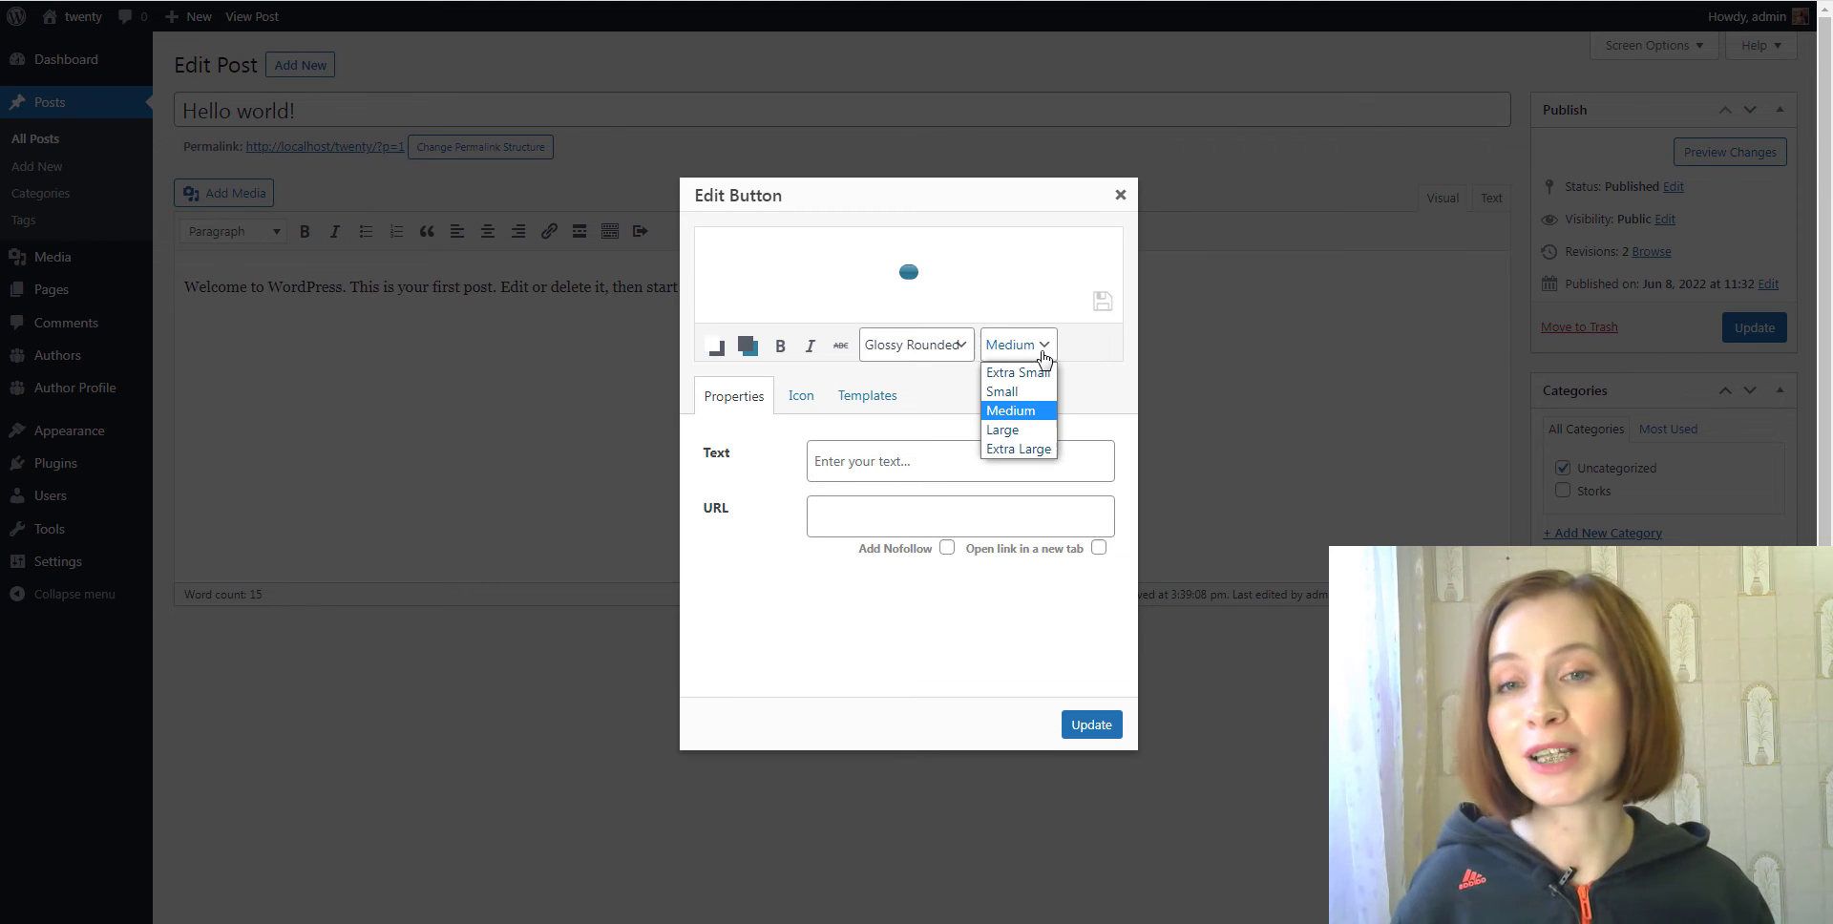
{"action": "left_click", "coordinate": [1003, 430]}
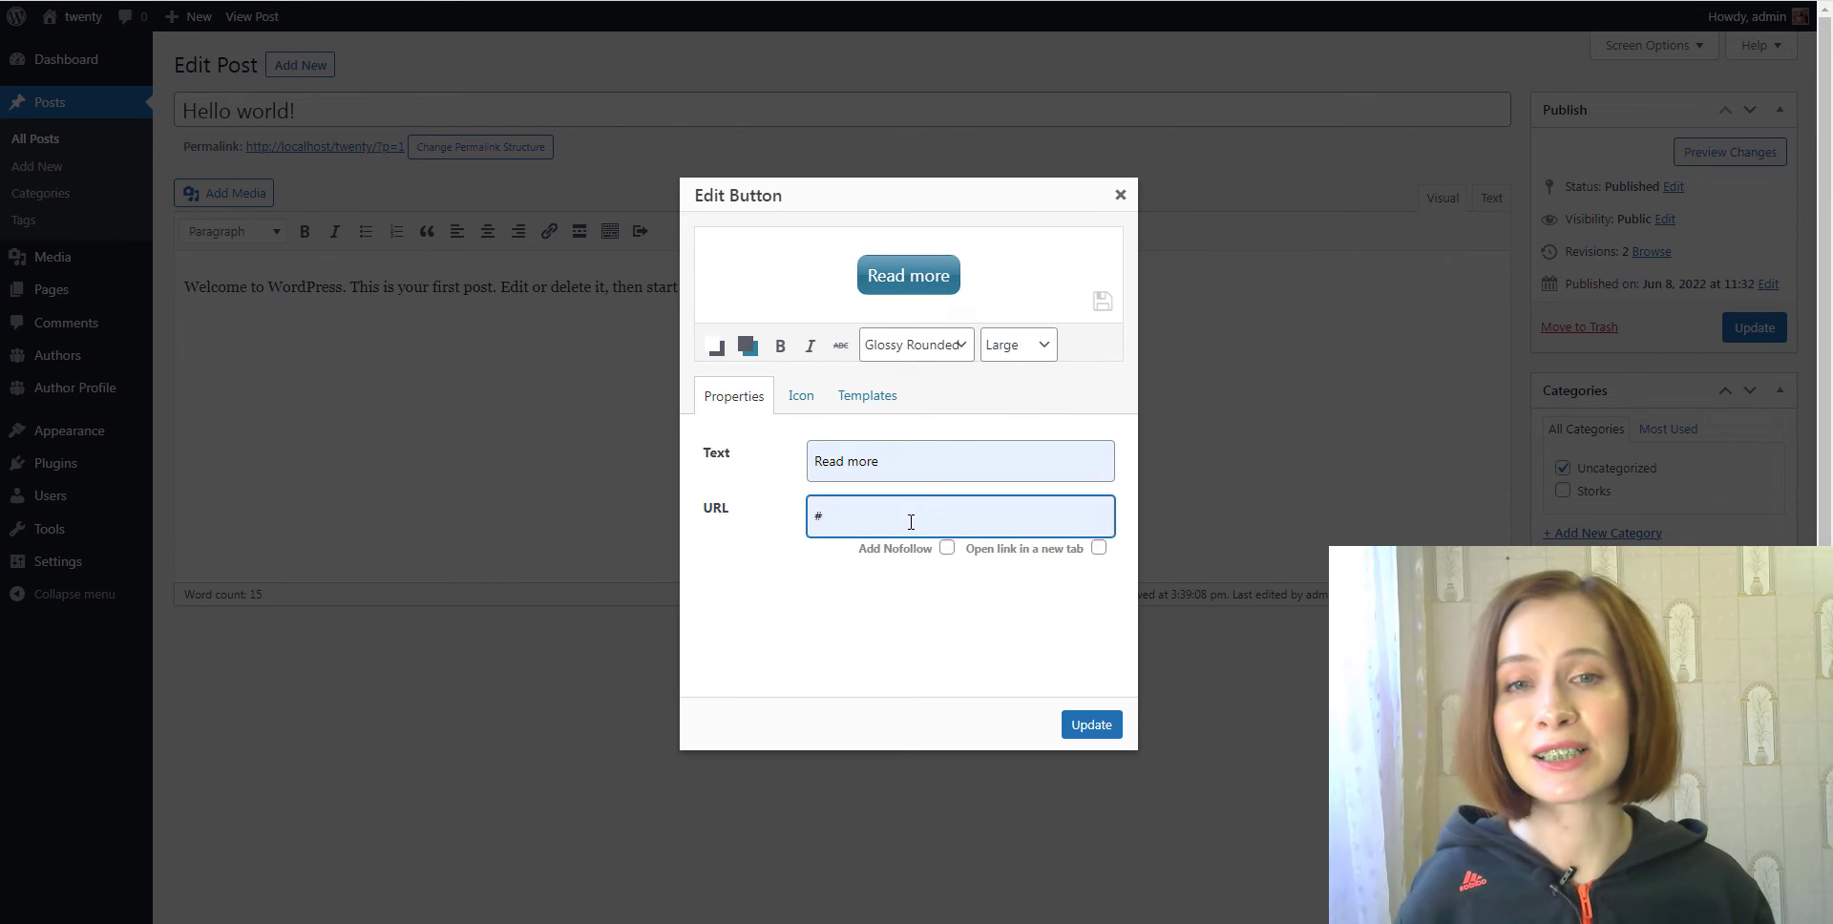
{"action": "left_click", "coordinate": [1099, 548]}
- Make the button crimson, bold-italic with a trailing graduation-cap icon, insert it, then install MaxButtons
{"action": "left_click", "coordinate": [748, 346]}
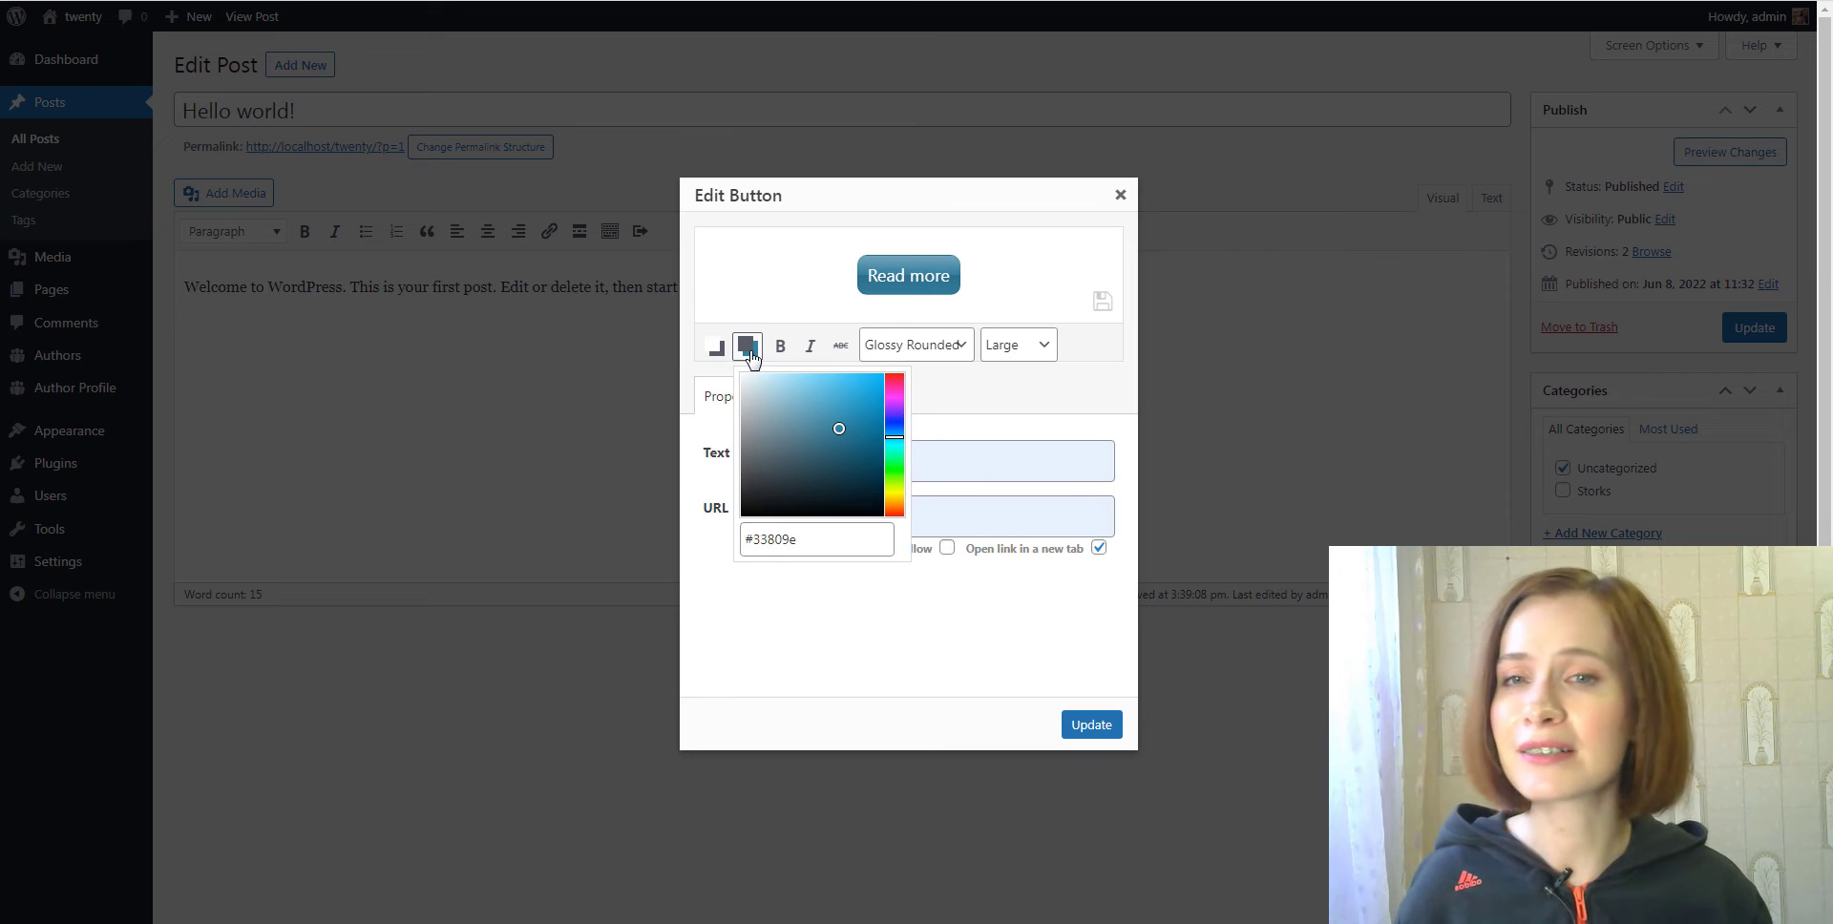
{"action": "left_click", "coordinate": [894, 379]}
{"action": "left_click", "coordinate": [905, 417]}
{"action": "left_click", "coordinate": [780, 346]}
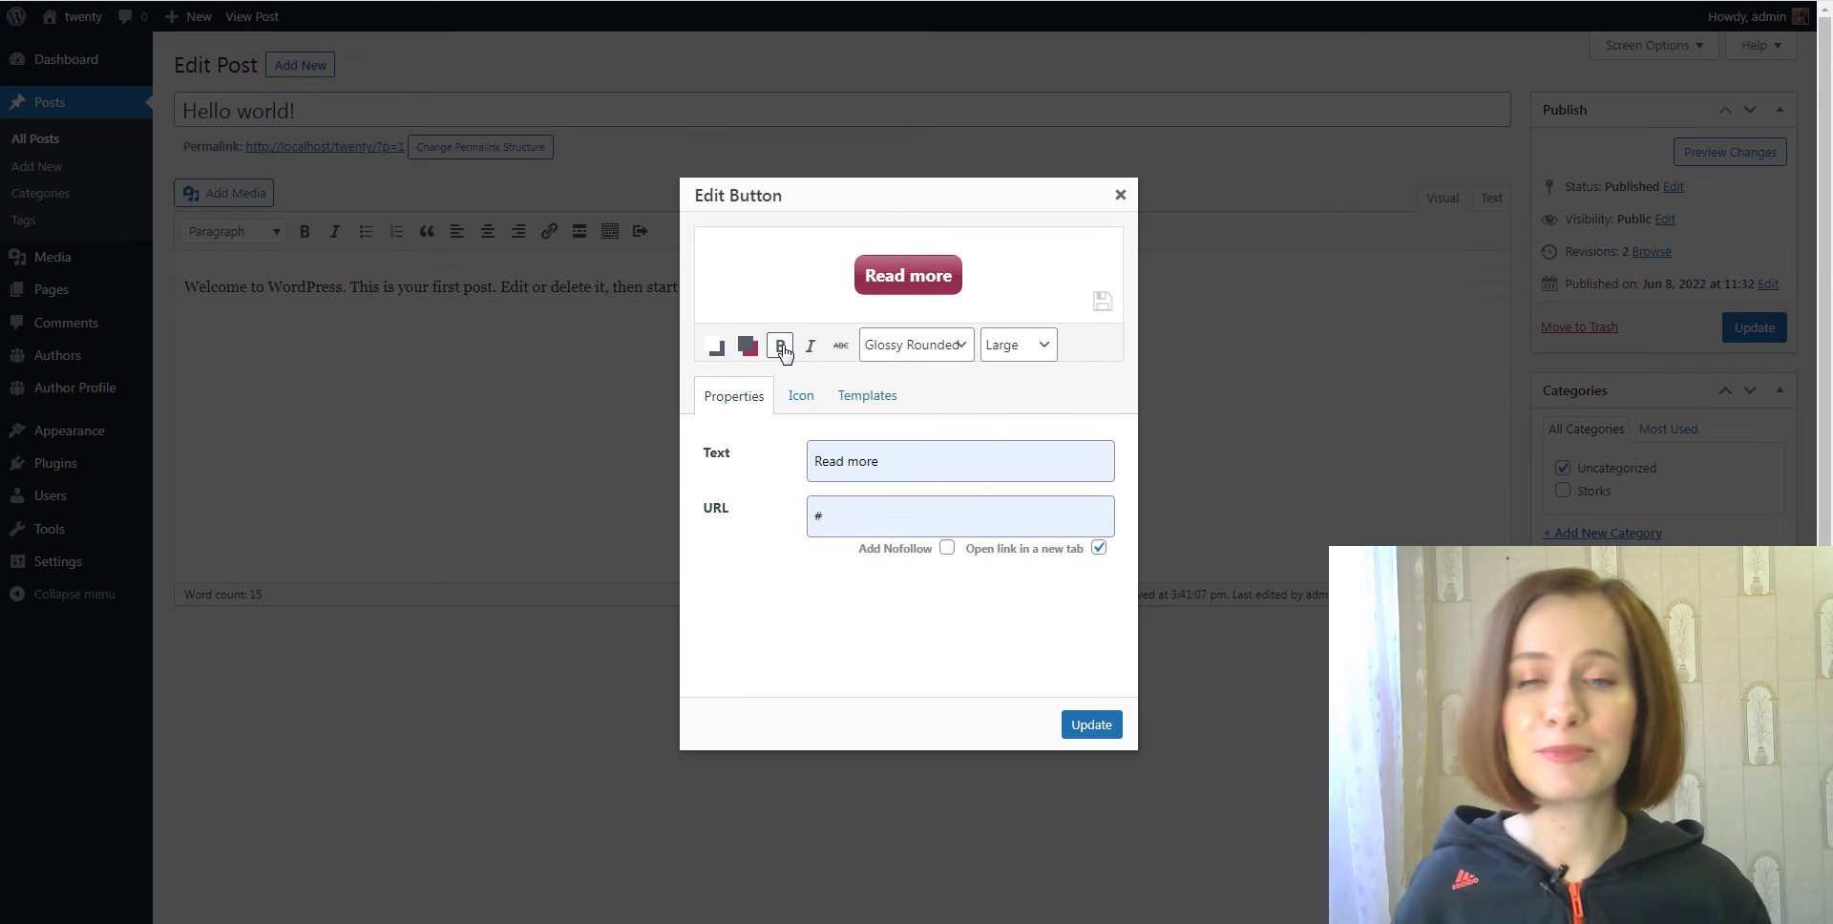
{"action": "left_click", "coordinate": [810, 346]}
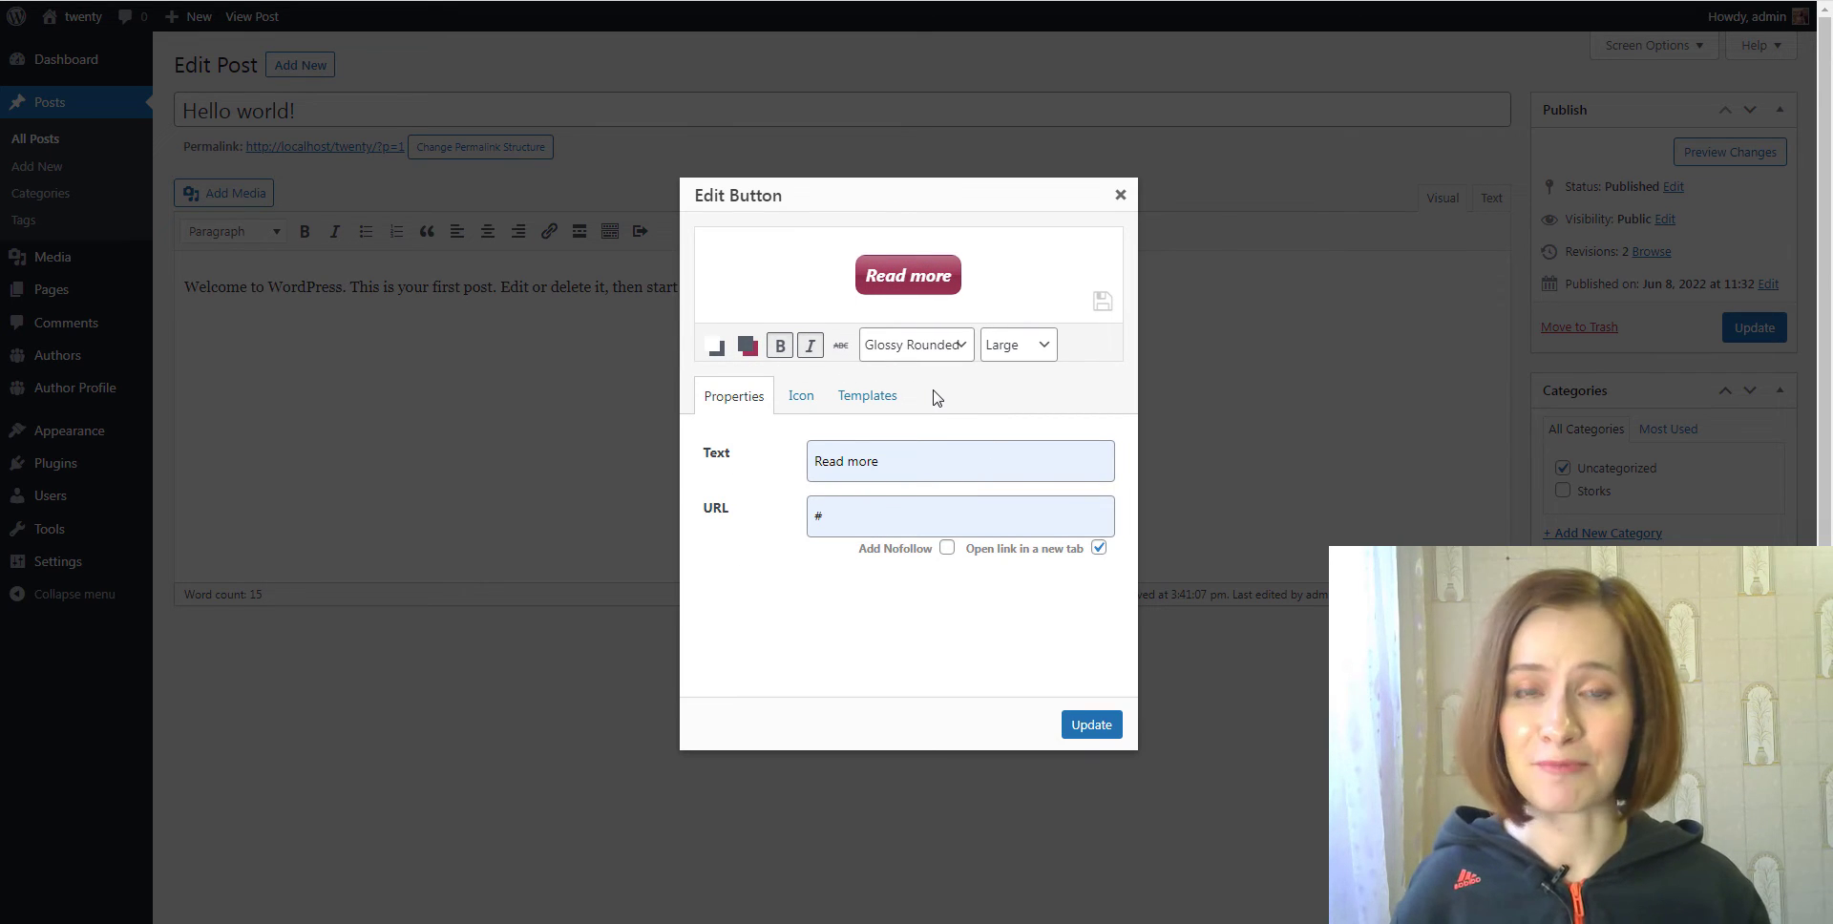
{"action": "left_click", "coordinate": [803, 396]}
{"action": "left_click", "coordinate": [793, 659]}
{"action": "left_click", "coordinate": [1069, 451]}
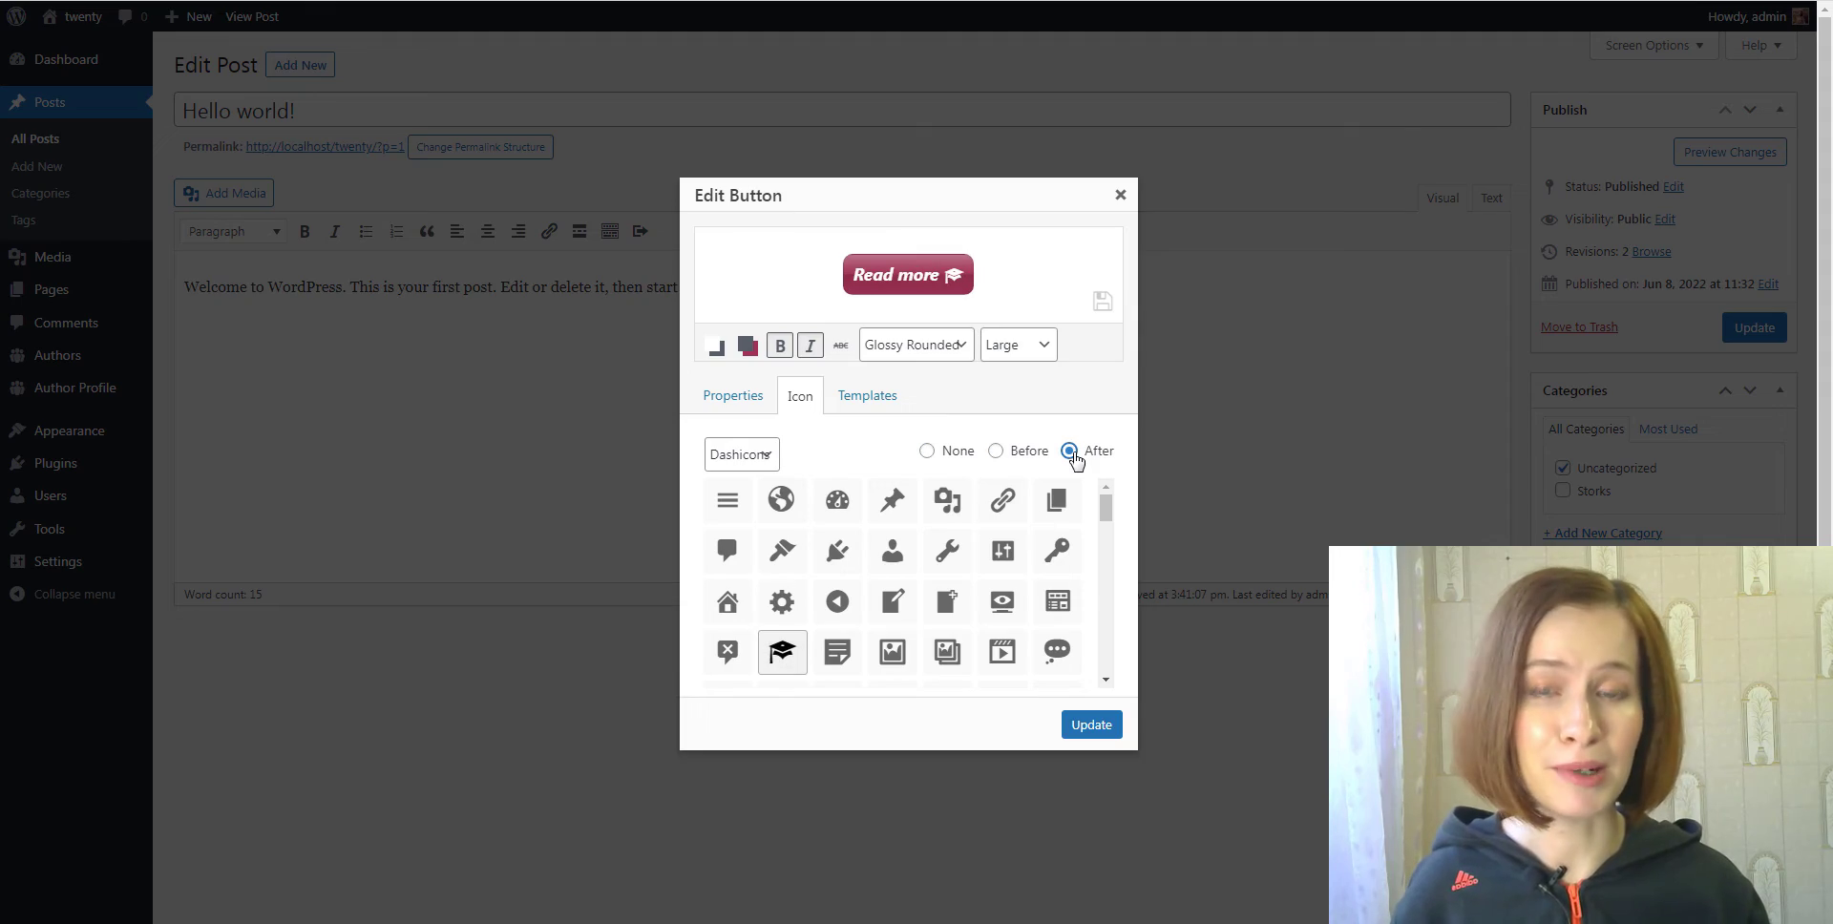
{"action": "left_click", "coordinate": [1091, 725]}
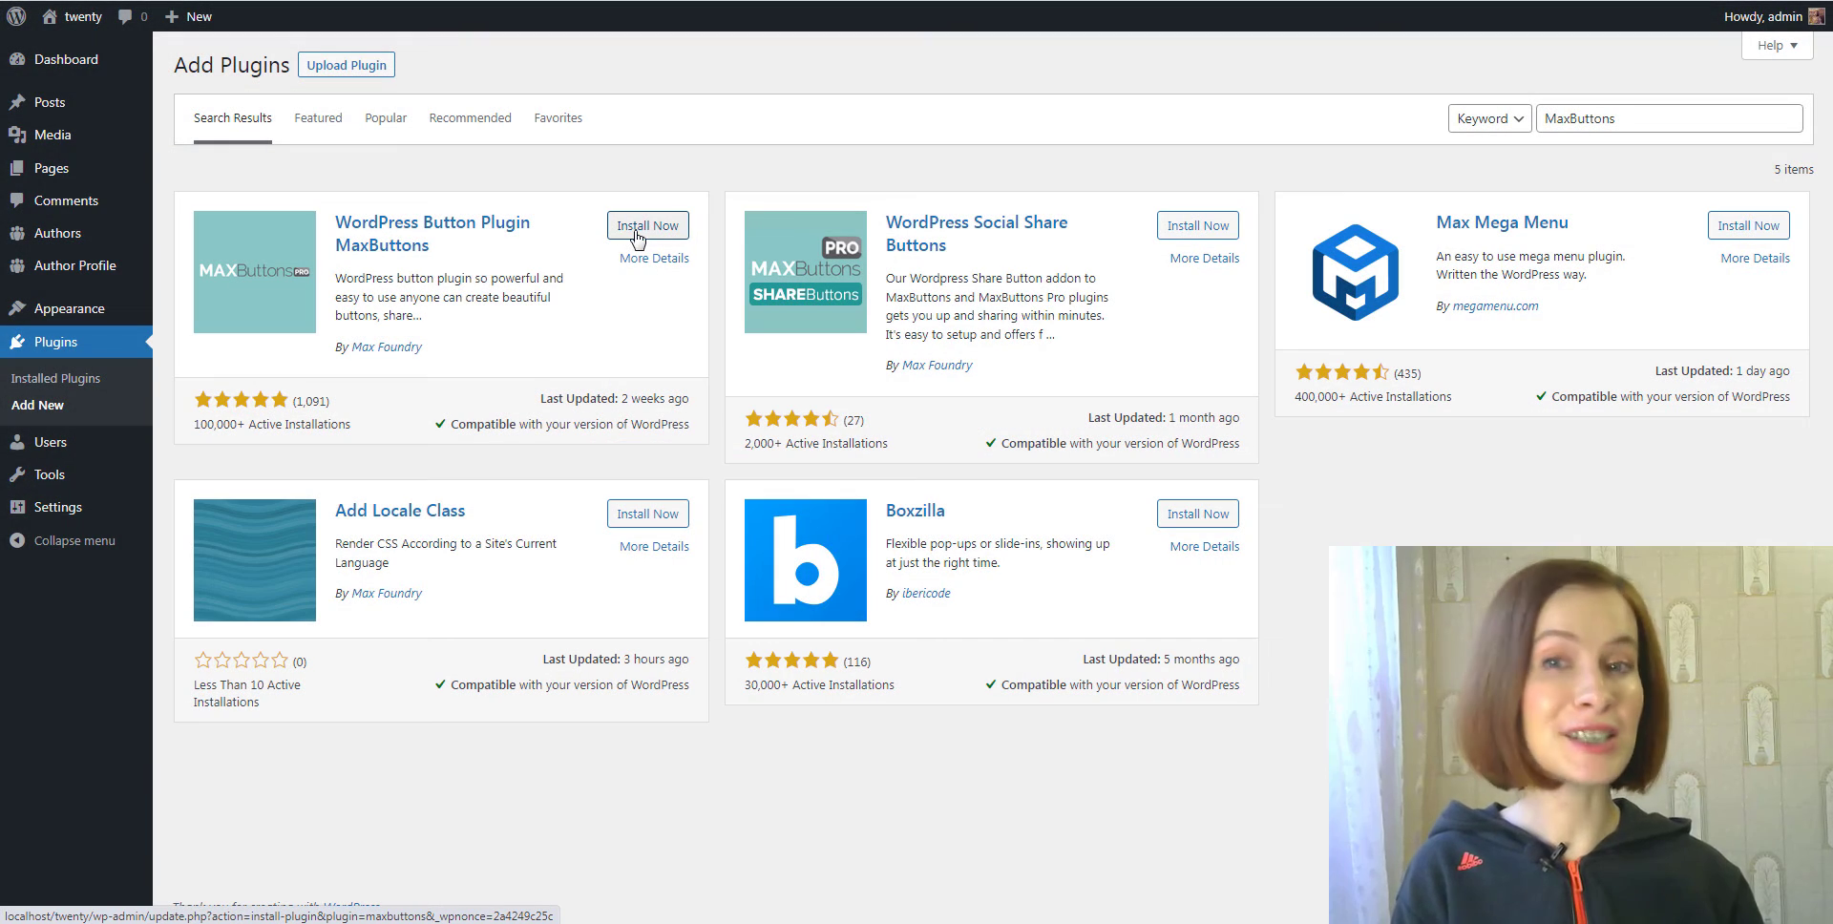
{"action": "left_click", "coordinate": [638, 226]}
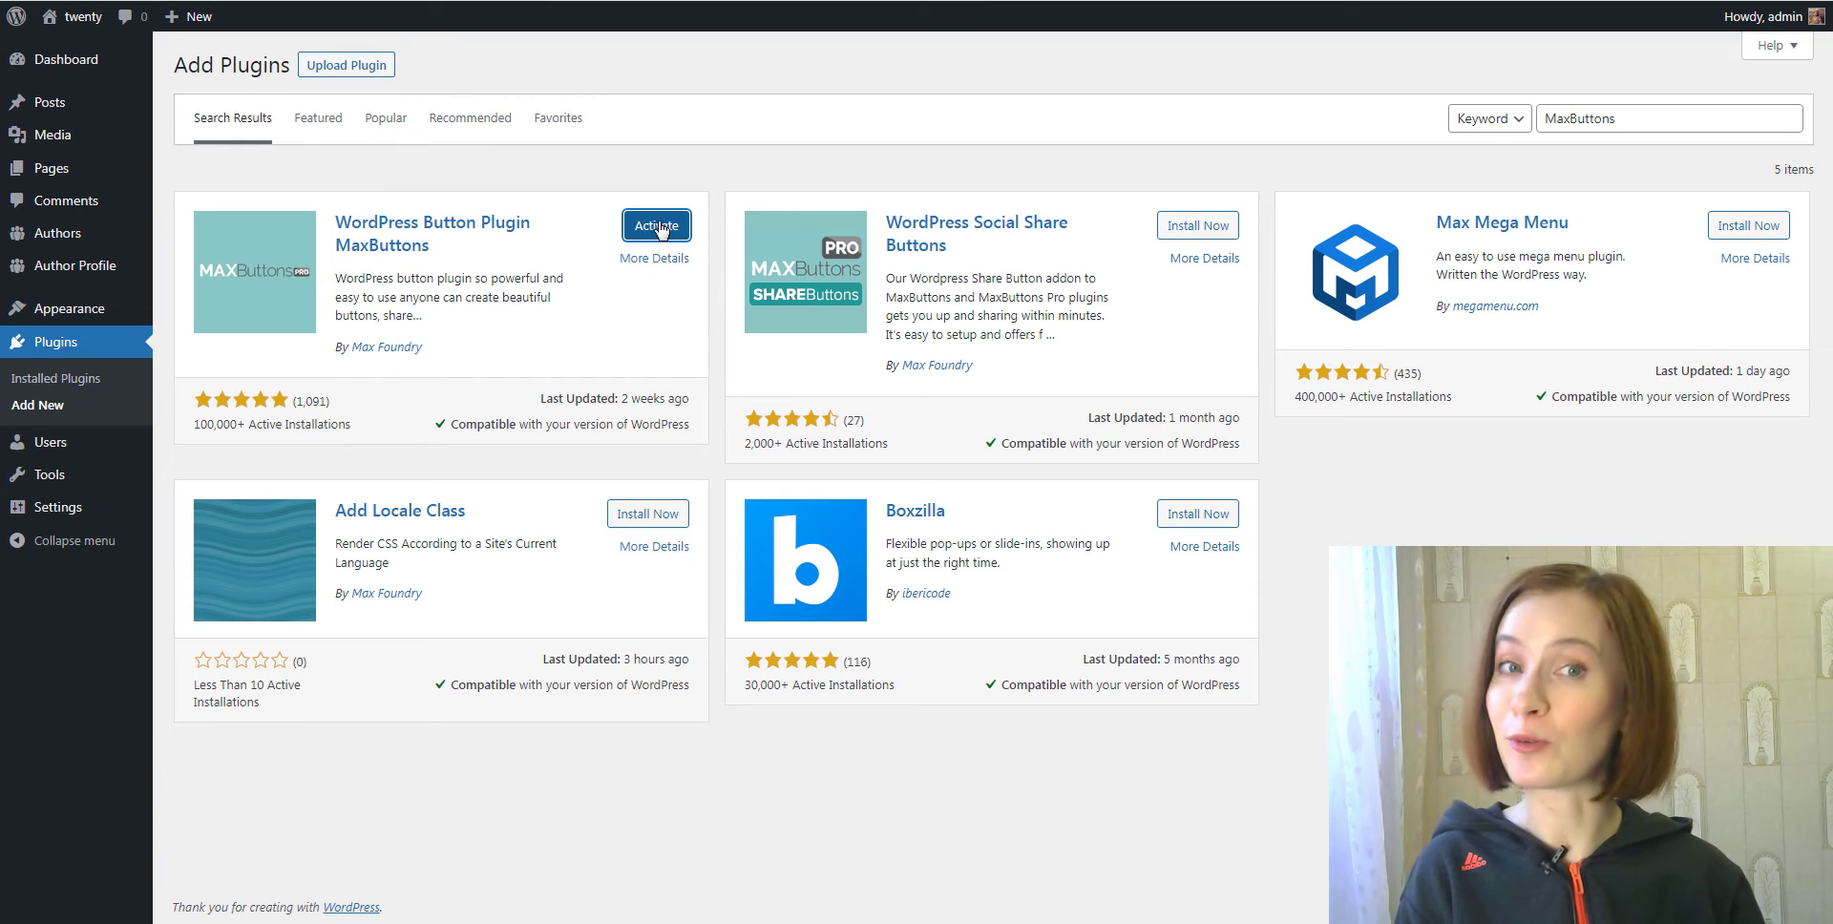
- Activate MaxButtons and go to its empty Overview page from the admin sidebar
{"action": "left_click", "coordinate": [659, 237]}
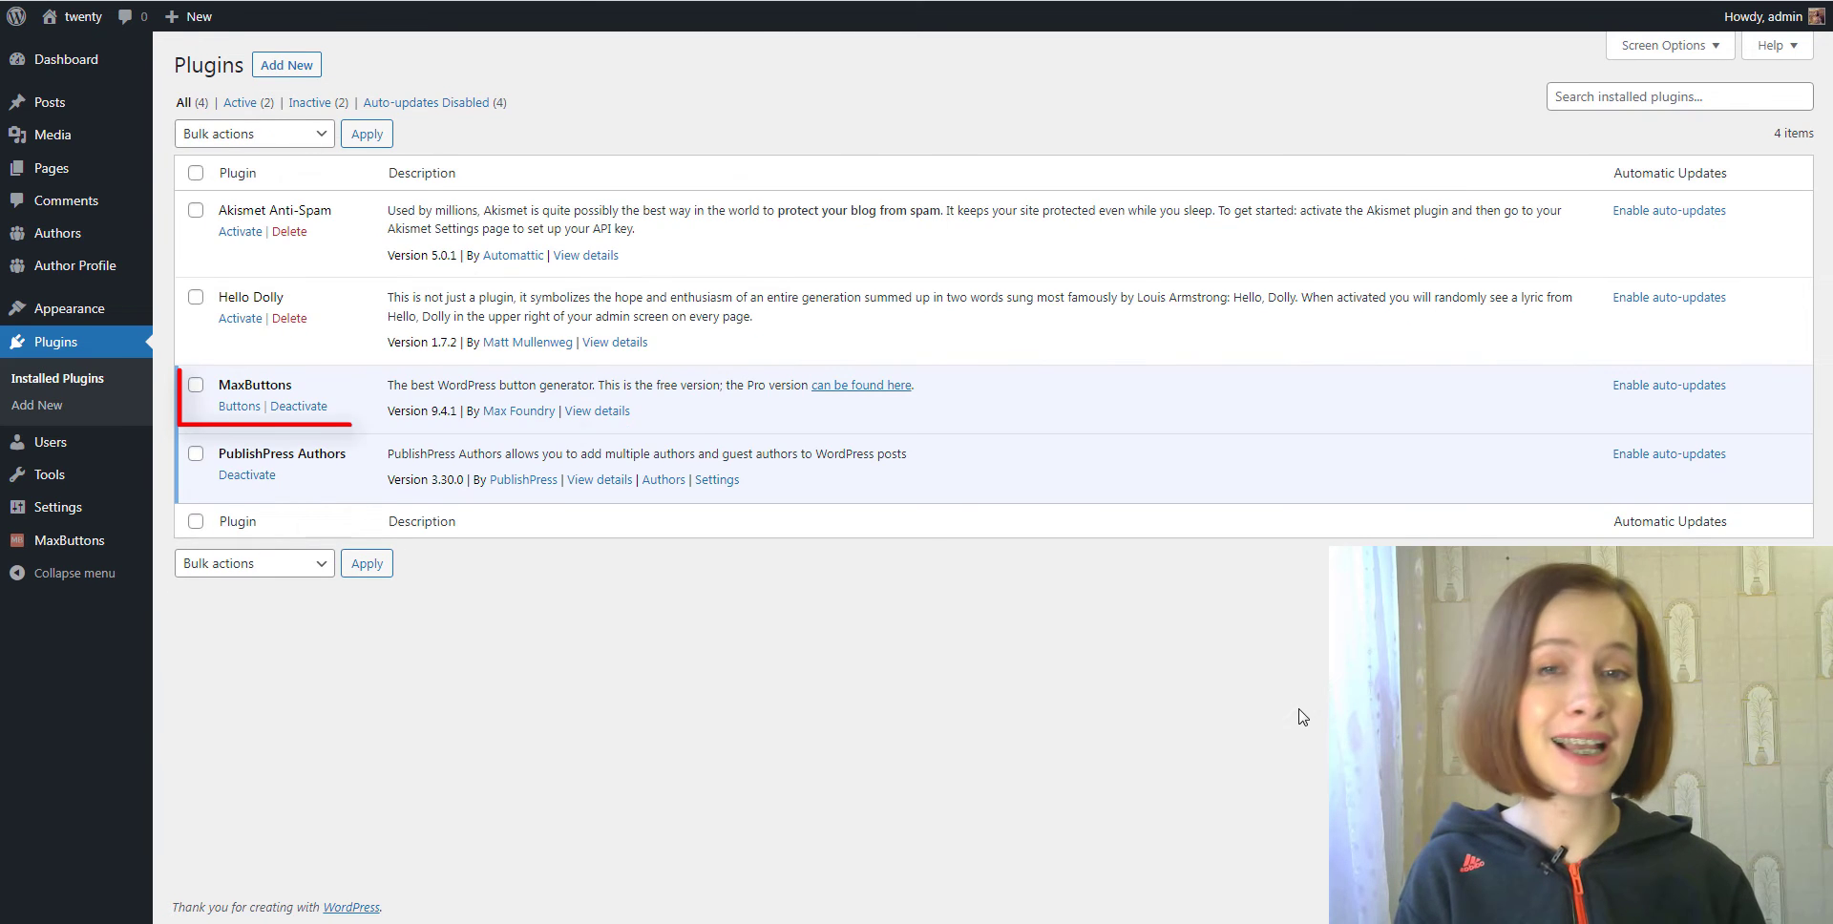
{"action": "left_click", "coordinate": [628, 423]}
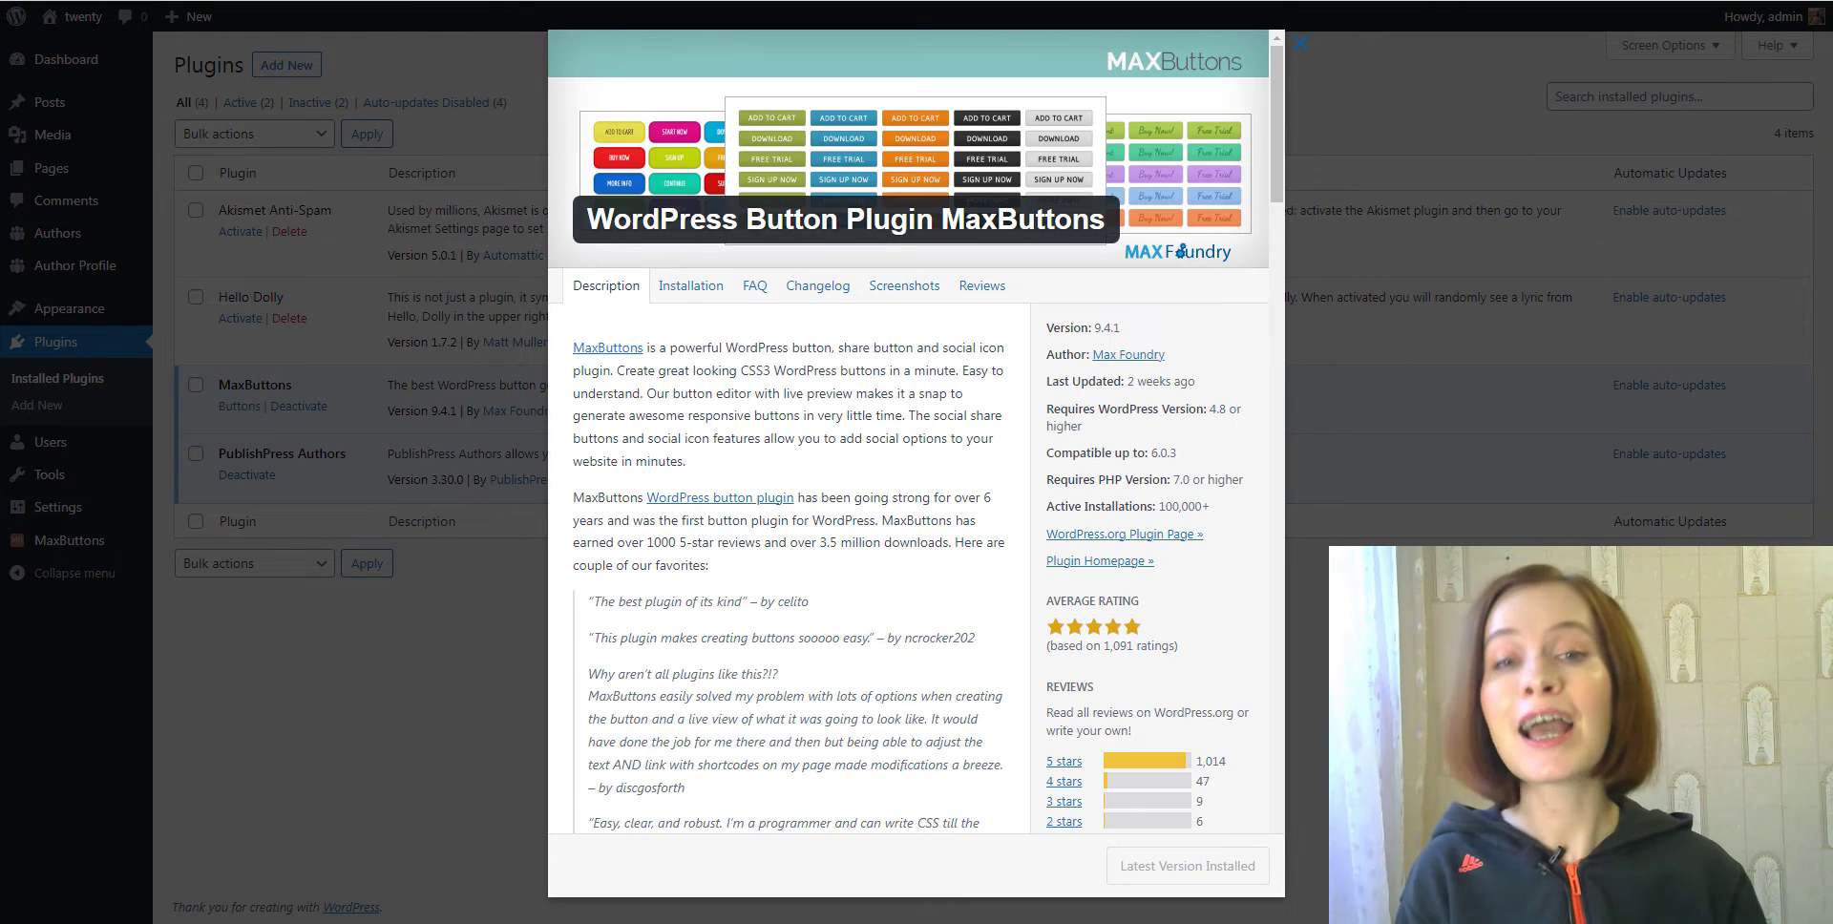
{"action": "left_click", "coordinate": [84, 549]}
{"action": "left_click", "coordinate": [84, 553]}
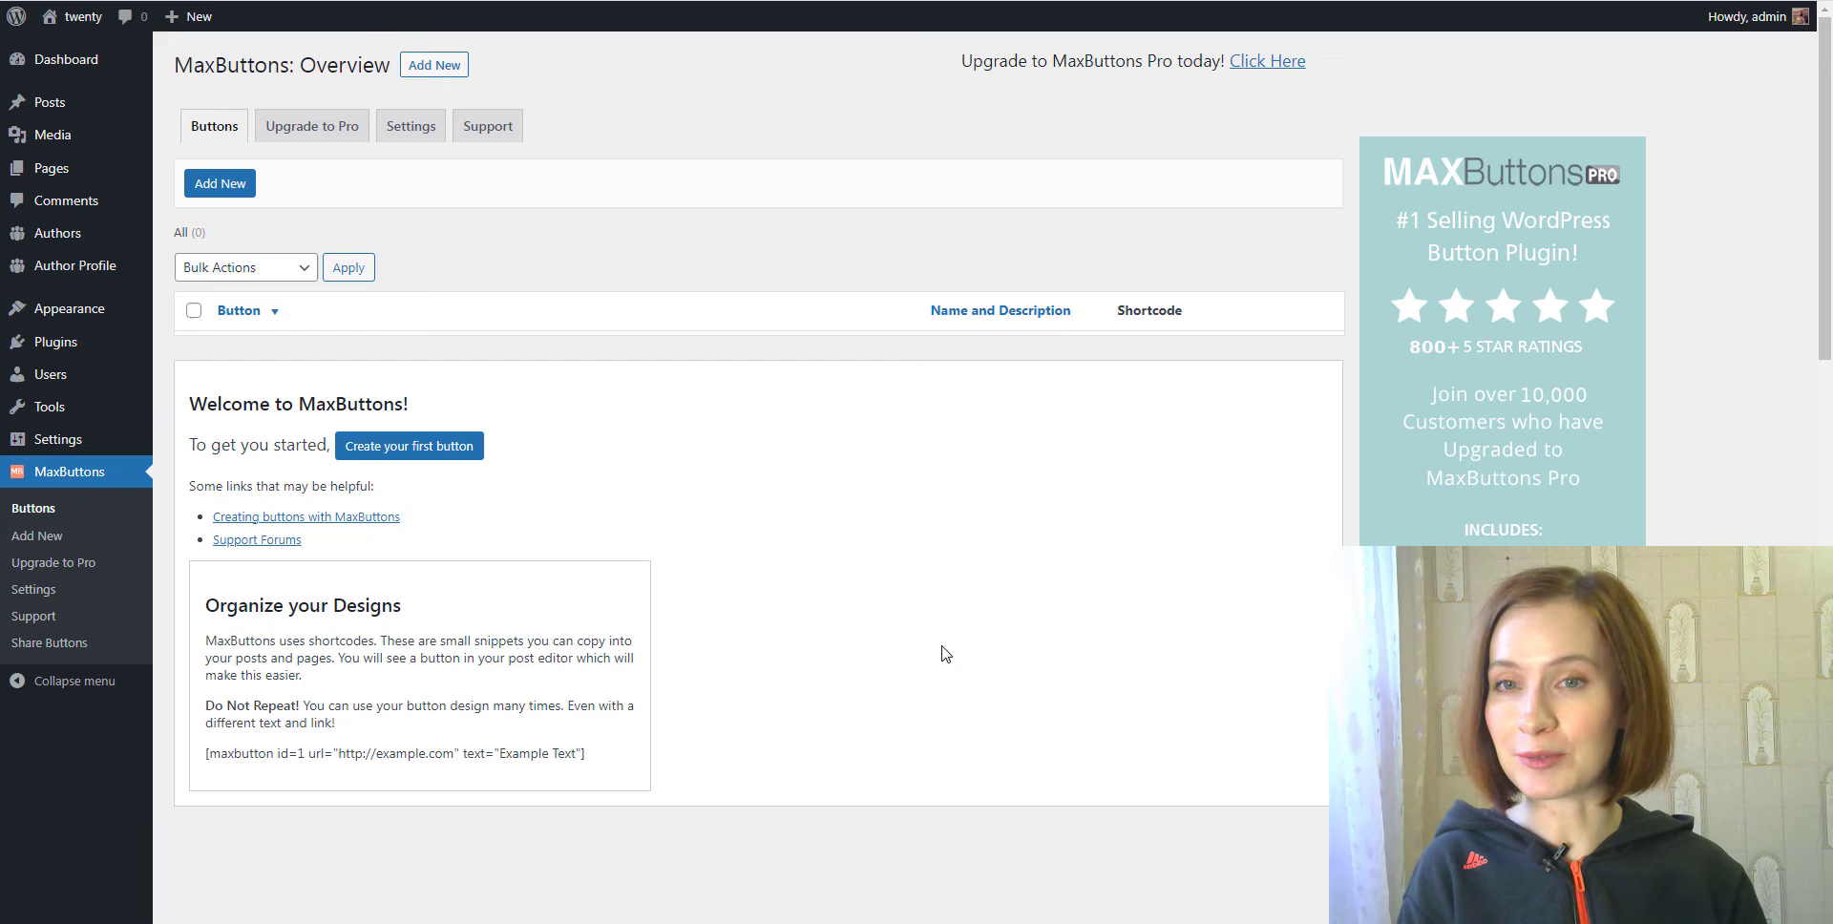
- Create button1 with text Purchase, linking to the extended-support page in a new window
{"action": "left_click", "coordinate": [468, 449]}
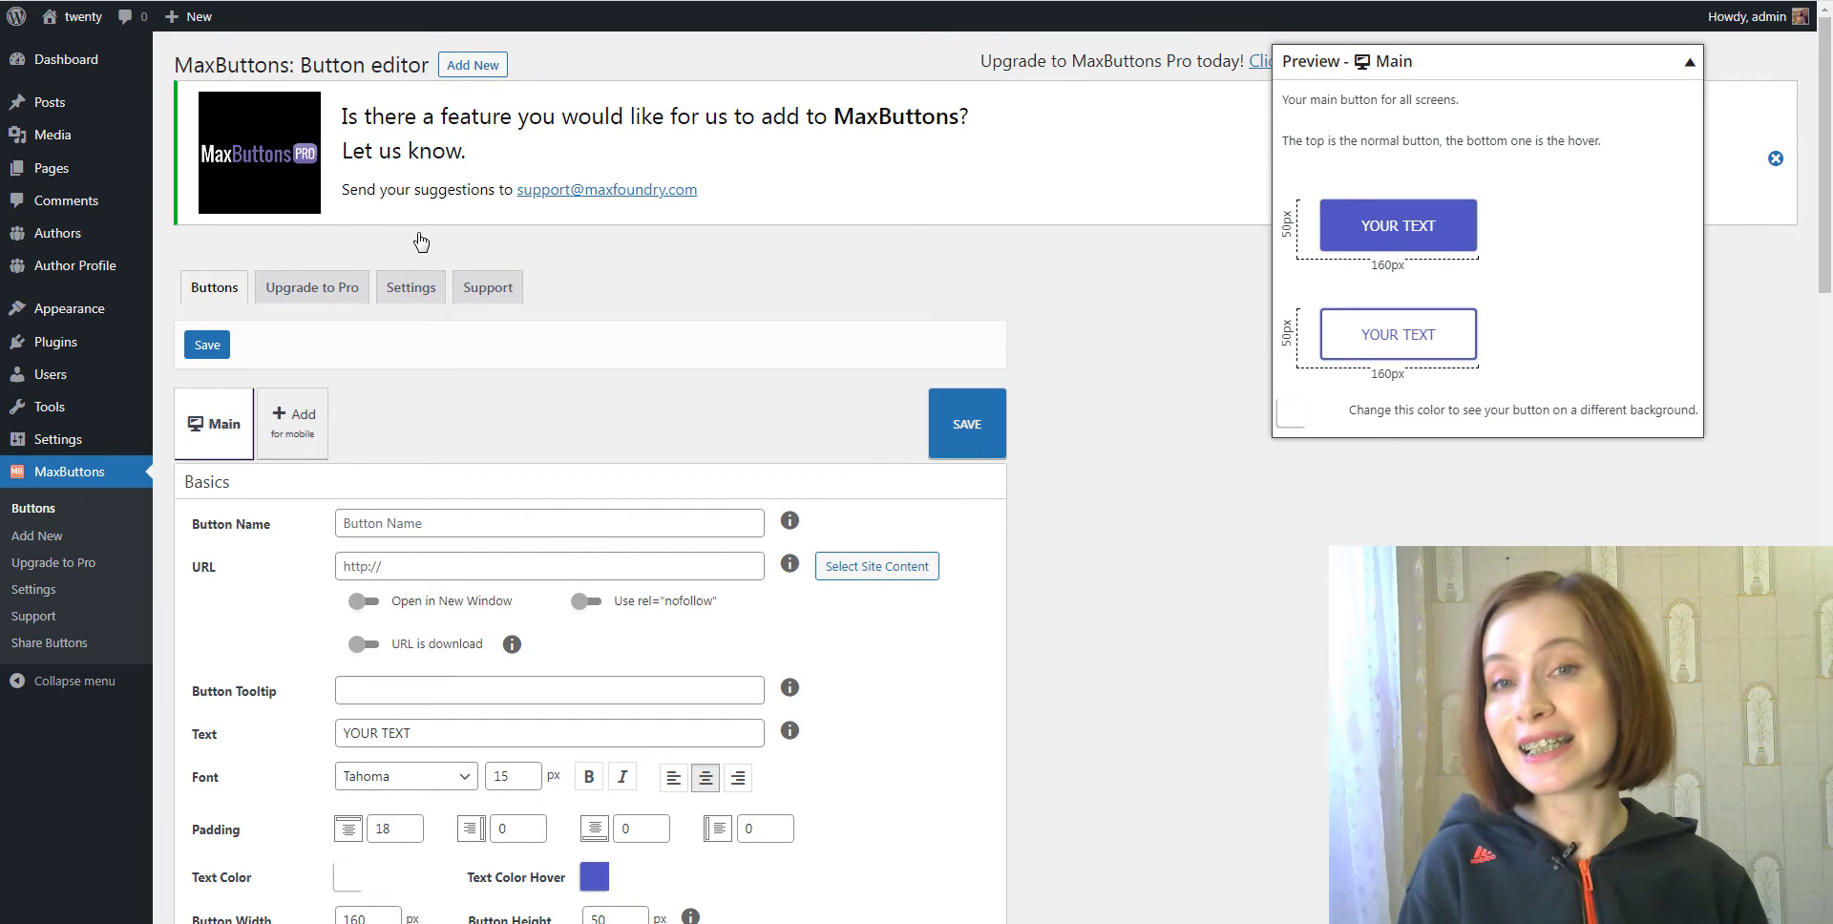
{"action": "scroll", "coordinate": [1179, 478], "scroll_direction": "down", "scroll_amount": 3}
{"action": "left_click", "coordinate": [457, 294]}
{"action": "type", "text": "bu"}
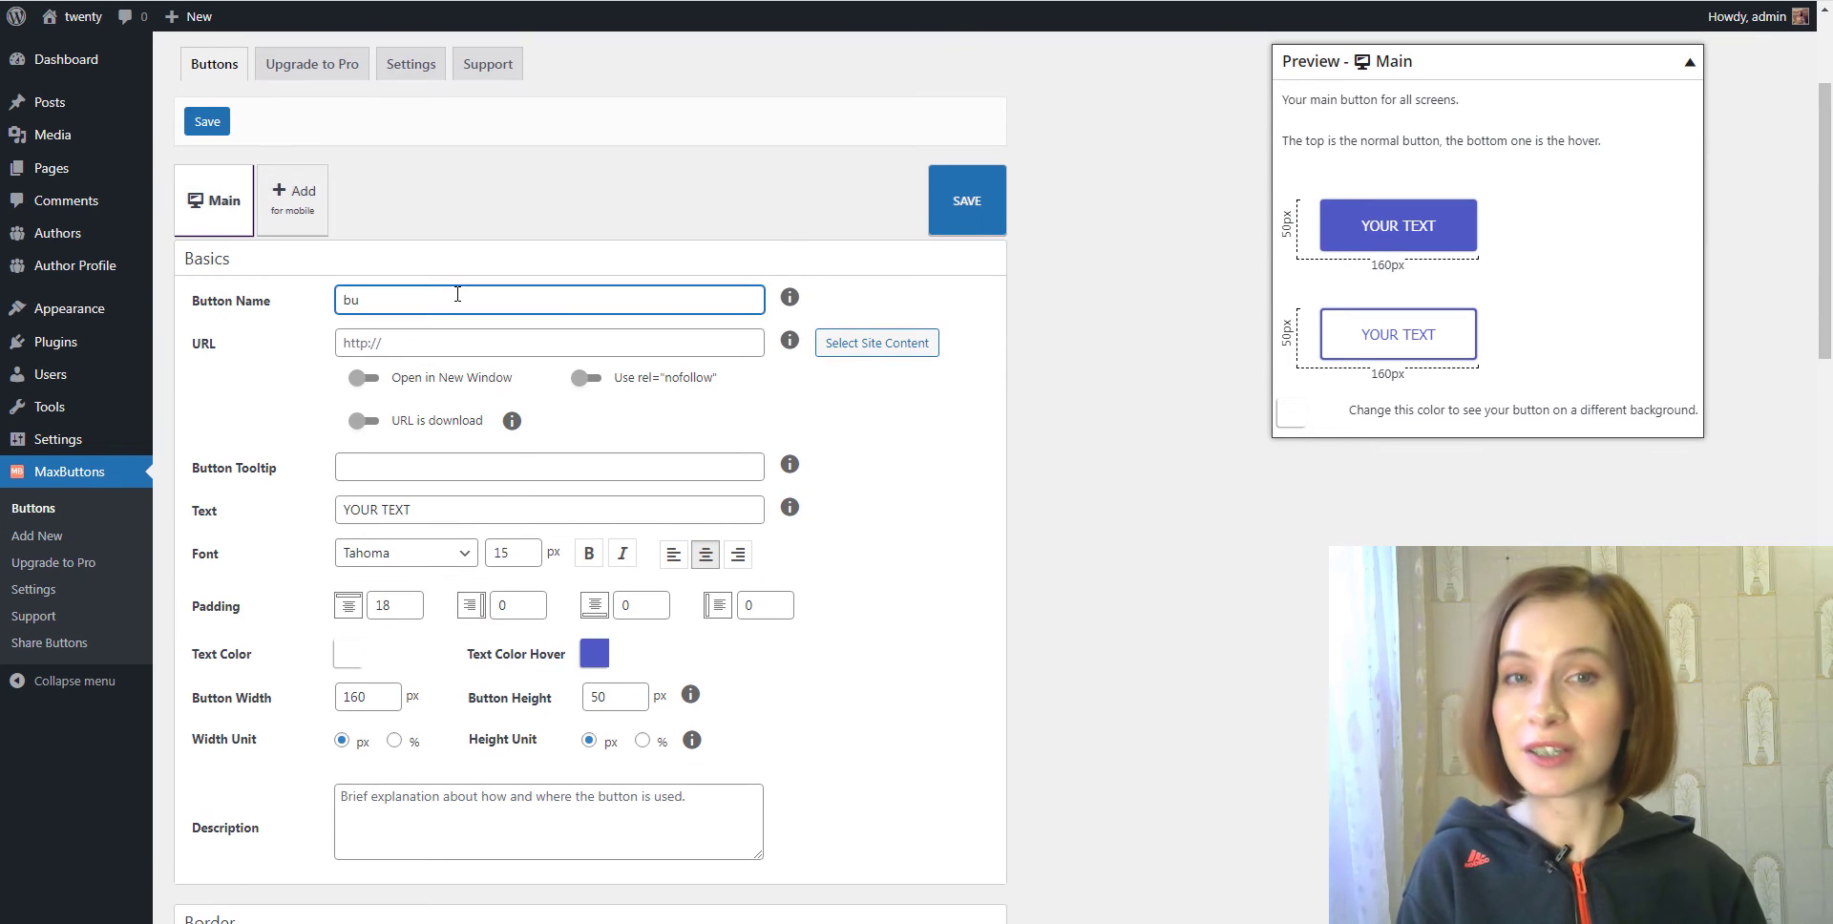
{"action": "type", "text": "tton1"}
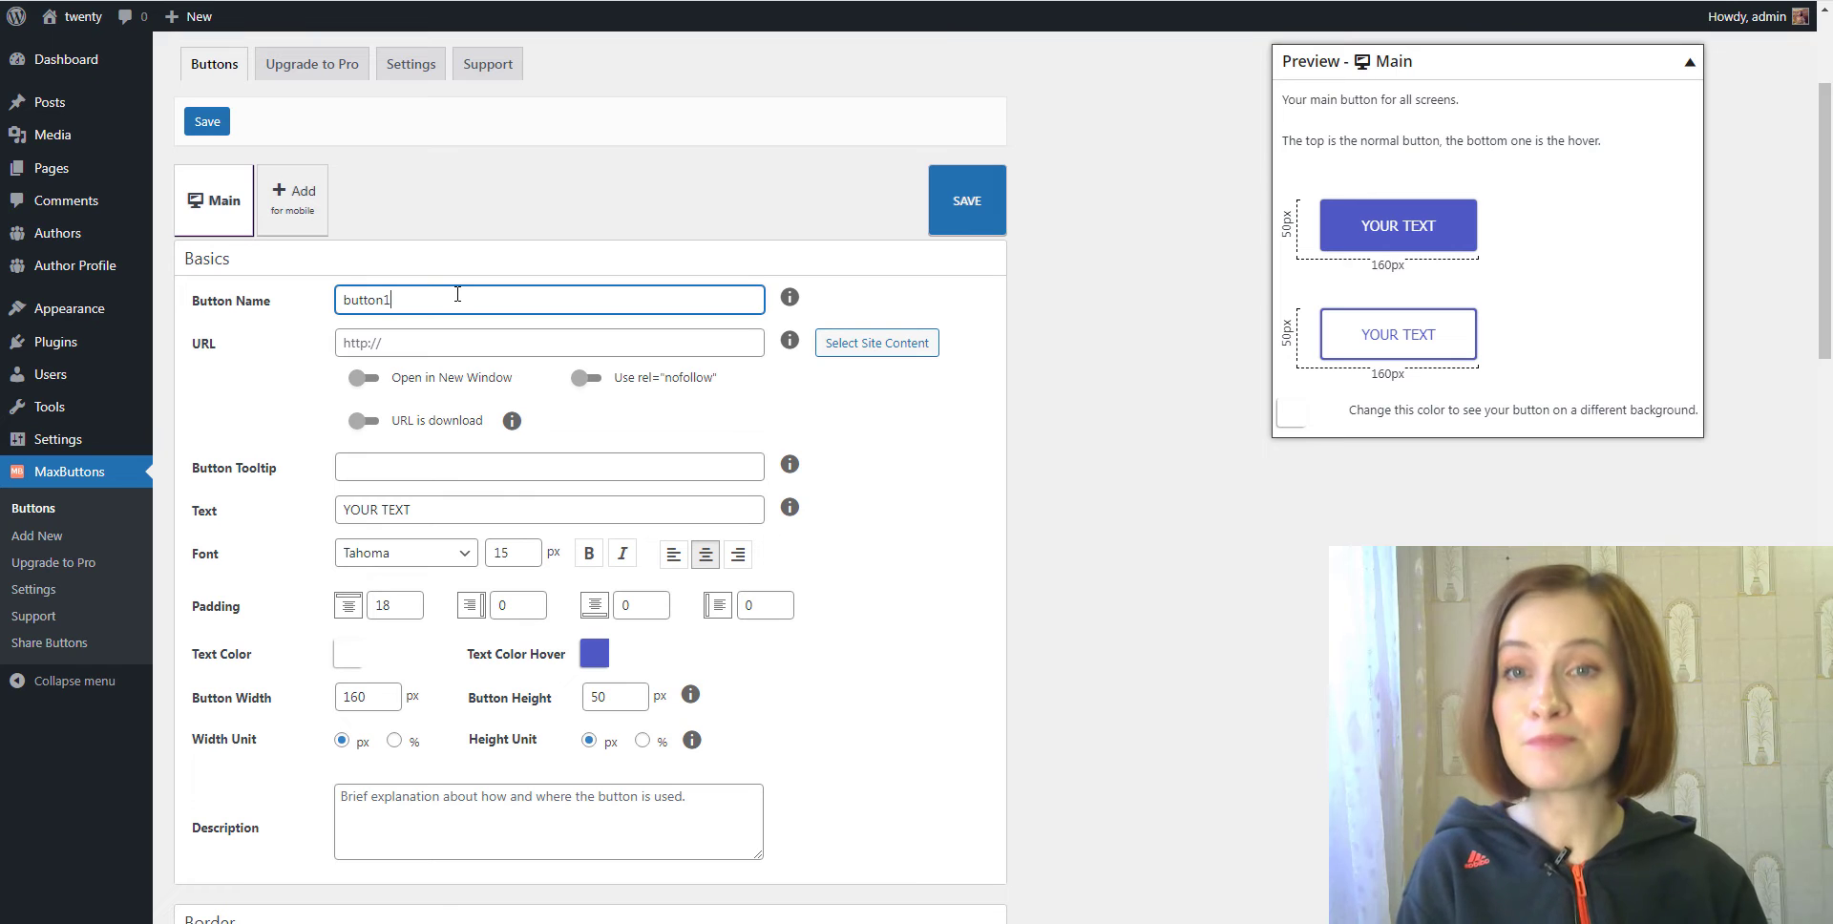
{"action": "left_click", "coordinate": [416, 341]}
{"action": "type", "text": "https://motopress.com/products/extended-support/"}
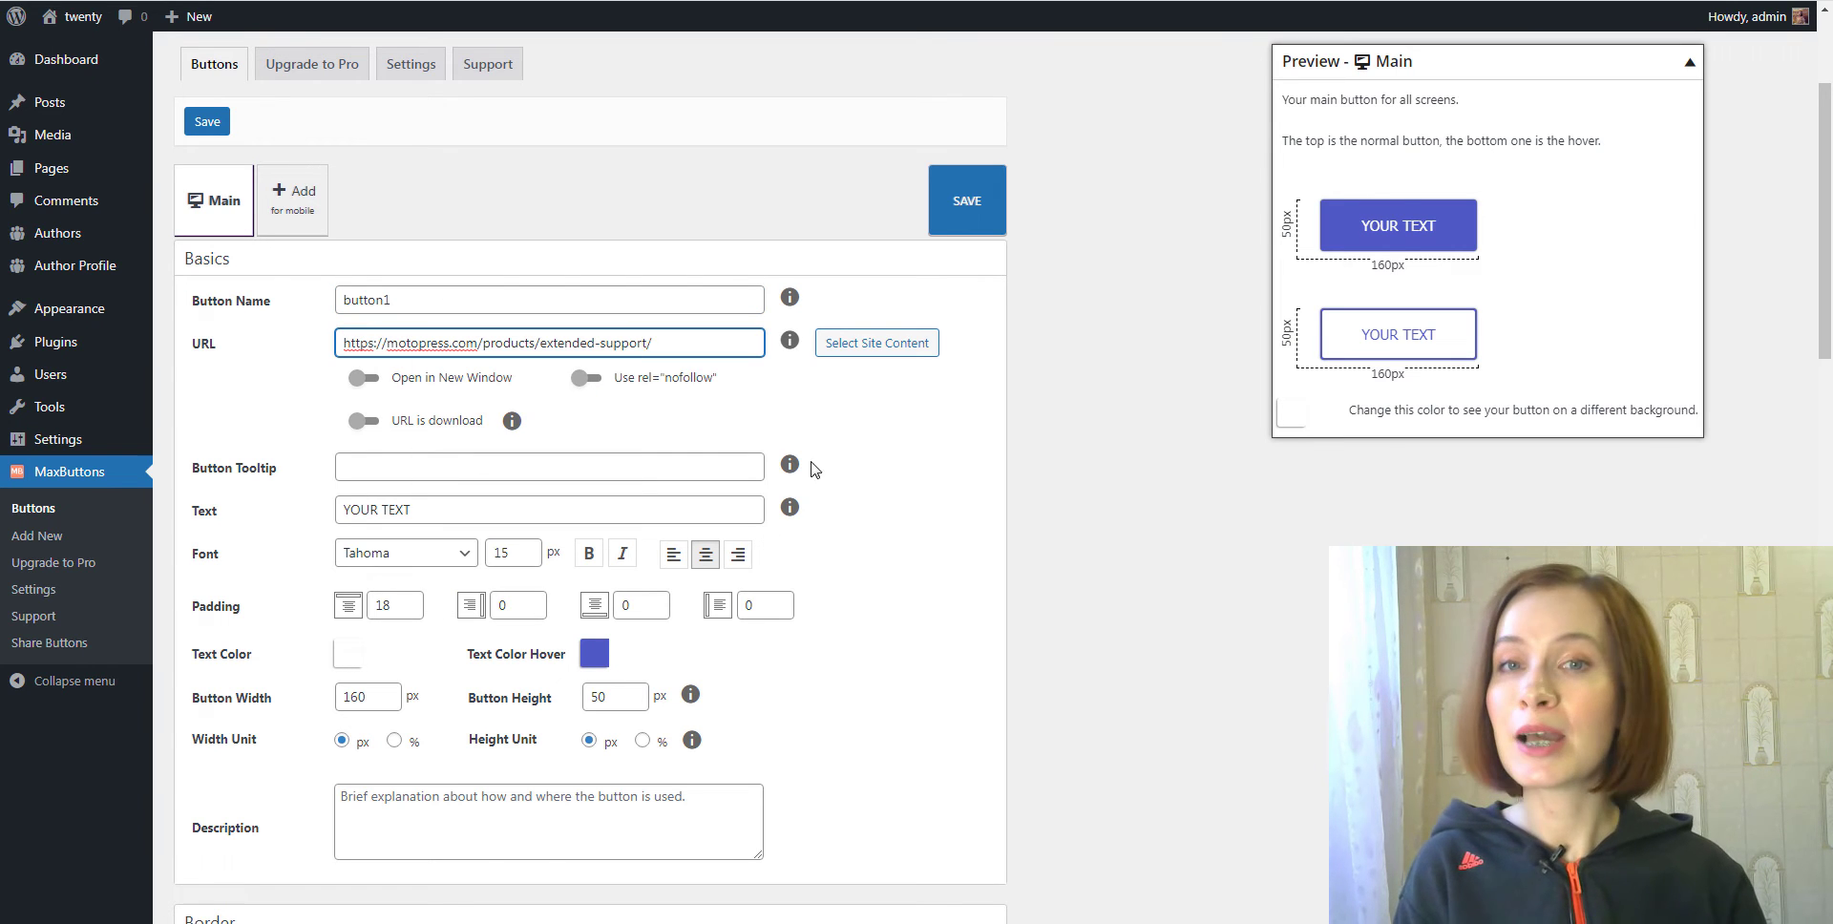
{"action": "left_click", "coordinate": [366, 378]}
{"action": "left_click_drag", "start_coordinate": [412, 510], "coordinate": [341, 513]}
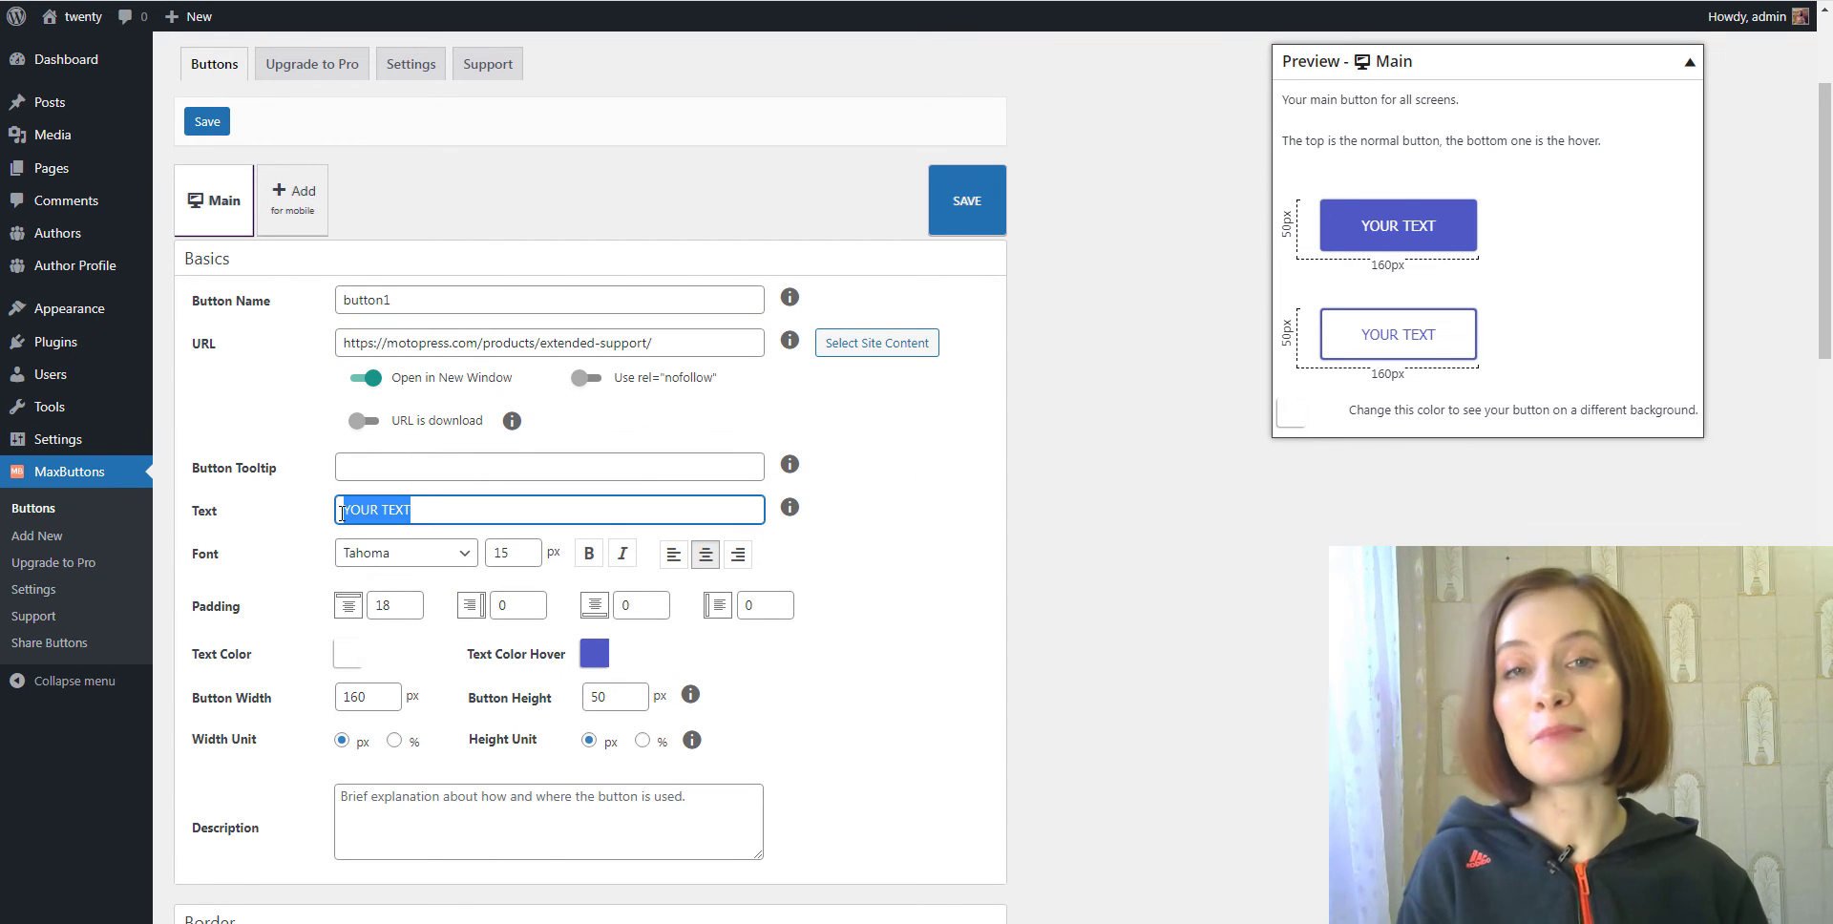
{"action": "type", "text": "Purchase"}
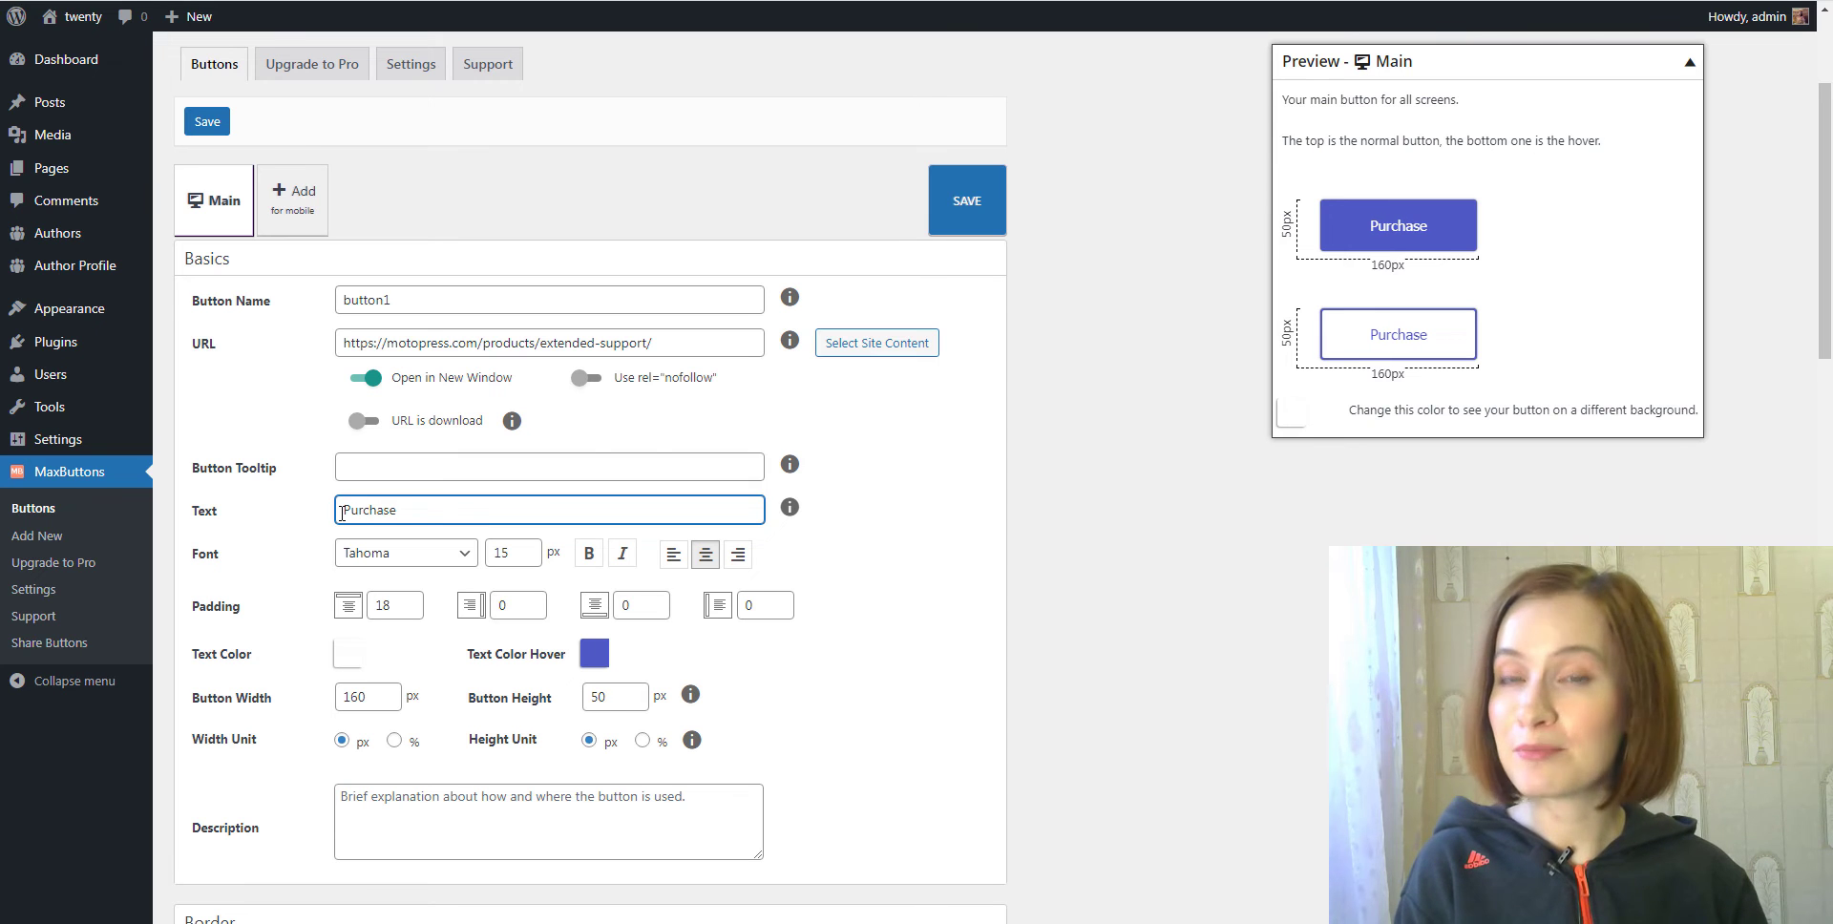
- Set the font to Verdana 19px, hover text colour to magenta, and width to 180px
{"action": "left_click", "coordinate": [465, 557]}
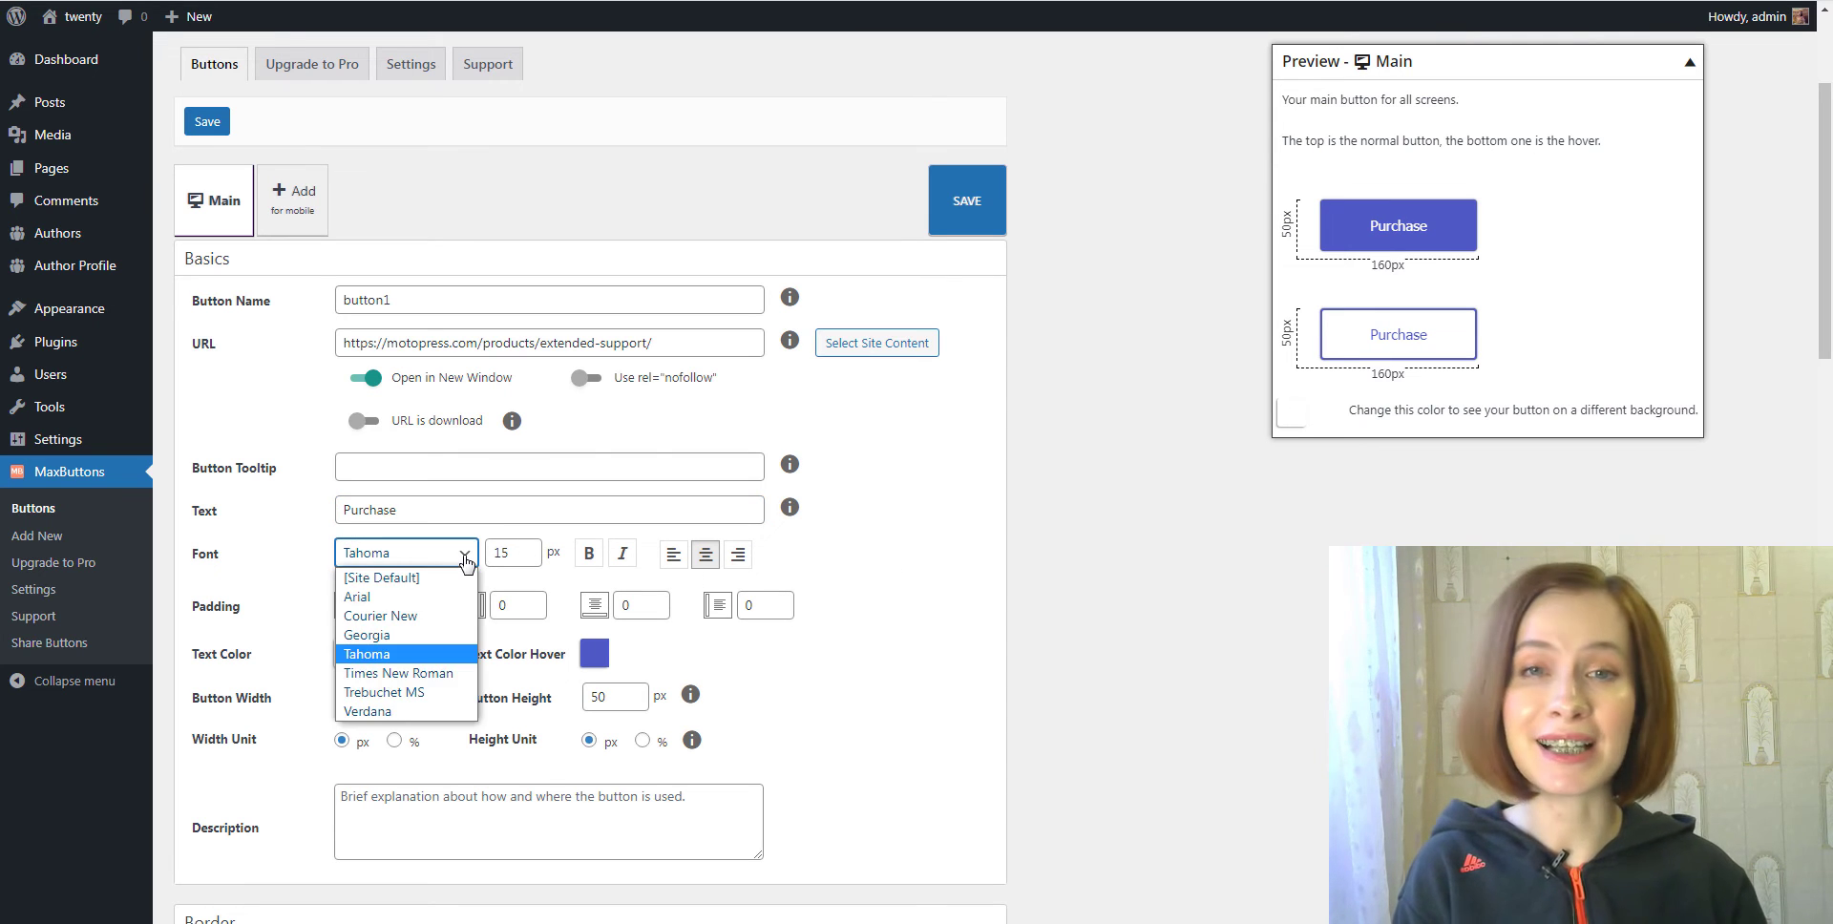
{"action": "left_click", "coordinate": [367, 712]}
{"action": "key", "text": "Tab"}
{"action": "type", "text": "19"}
{"action": "left_click", "coordinate": [594, 654]}
{"action": "mouse_move", "coordinate": [818, 712]}
{"action": "left_mouse_down"}
{"action": "mouse_move", "coordinate": [823, 731]}
{"action": "mouse_move", "coordinate": [819, 708]}
{"action": "left_mouse_up"}
{"action": "left_click", "coordinate": [920, 736]}
{"action": "left_click_drag", "start_coordinate": [386, 691], "coordinate": [388, 698]}
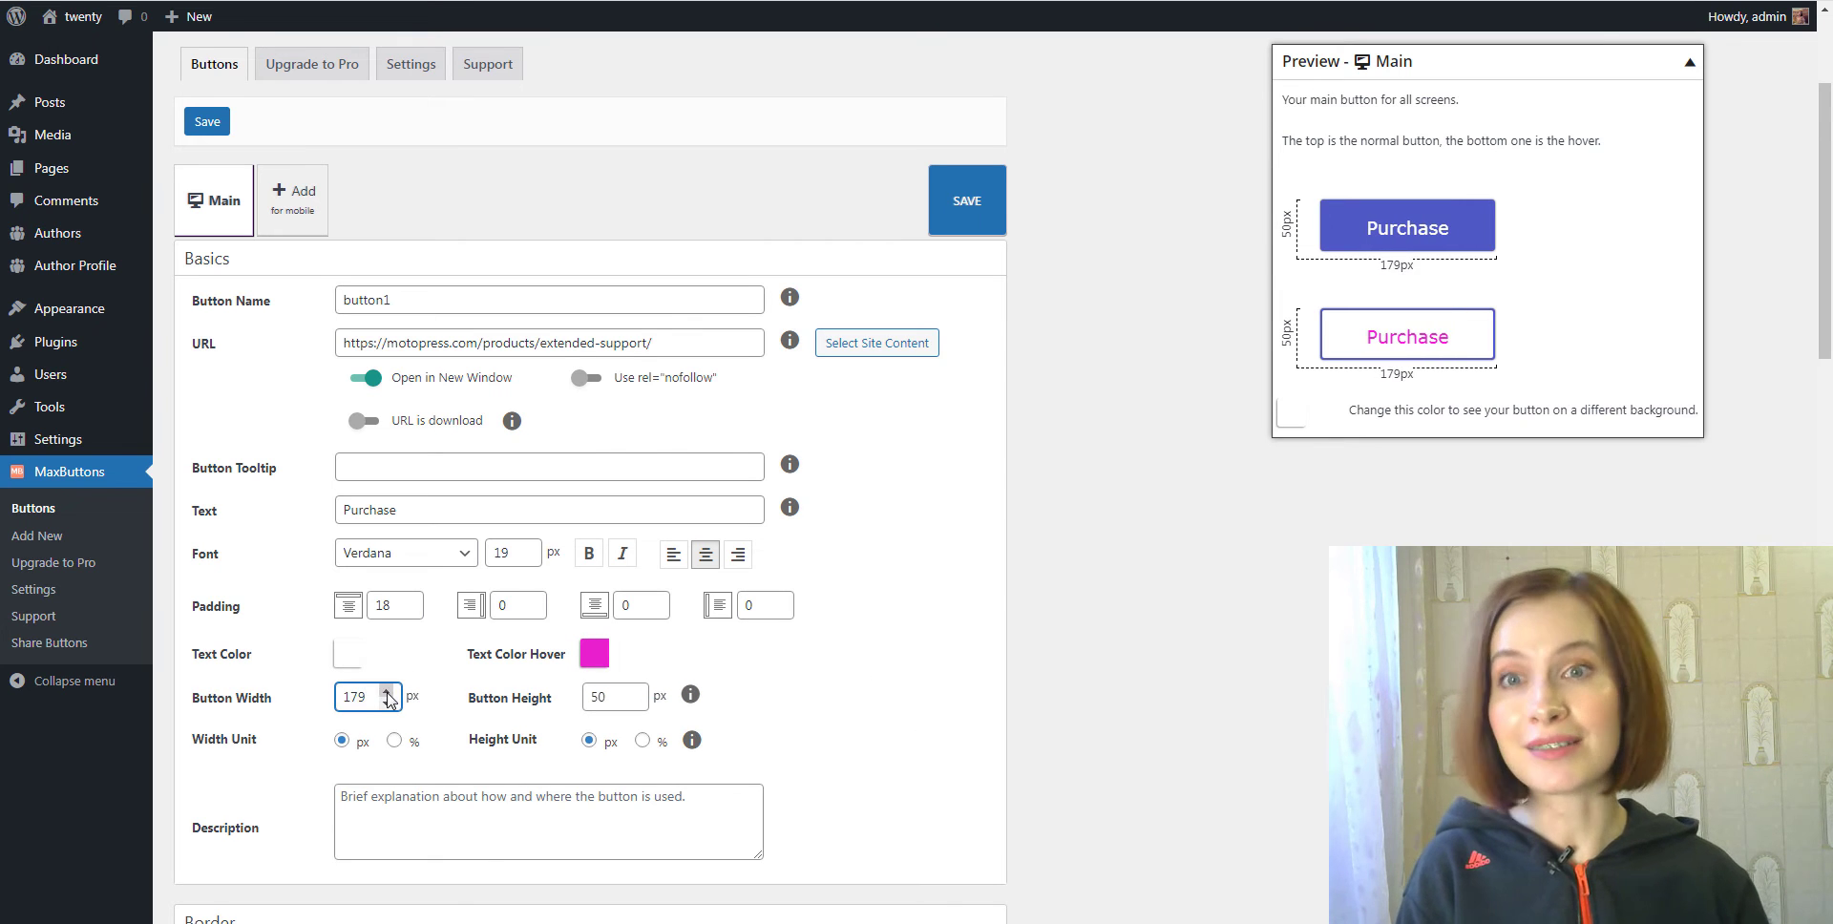
{"action": "left_click", "coordinate": [387, 693]}
- Add the description 'A button for the Service page.'
{"action": "left_click", "coordinate": [516, 802]}
{"action": "scroll", "coordinate": [516, 707], "scroll_direction": "down", "scroll_amount": 1}
{"action": "type", "text": "A button "}
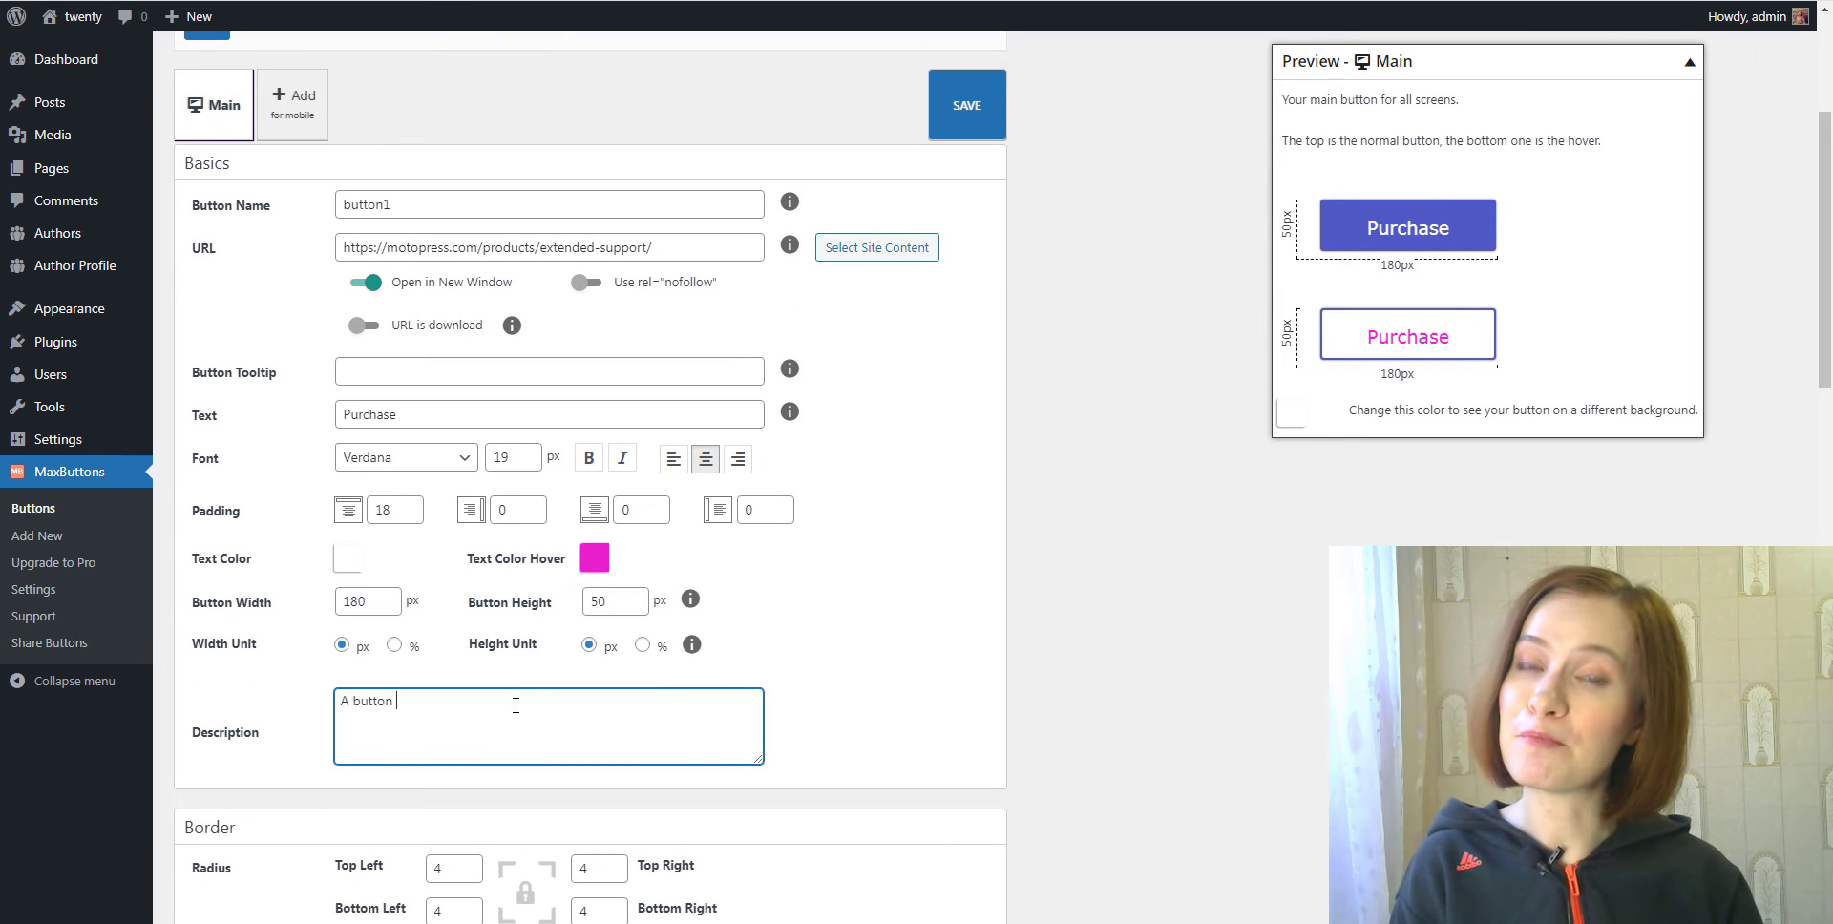
{"action": "type", "text": "for the Service page."}
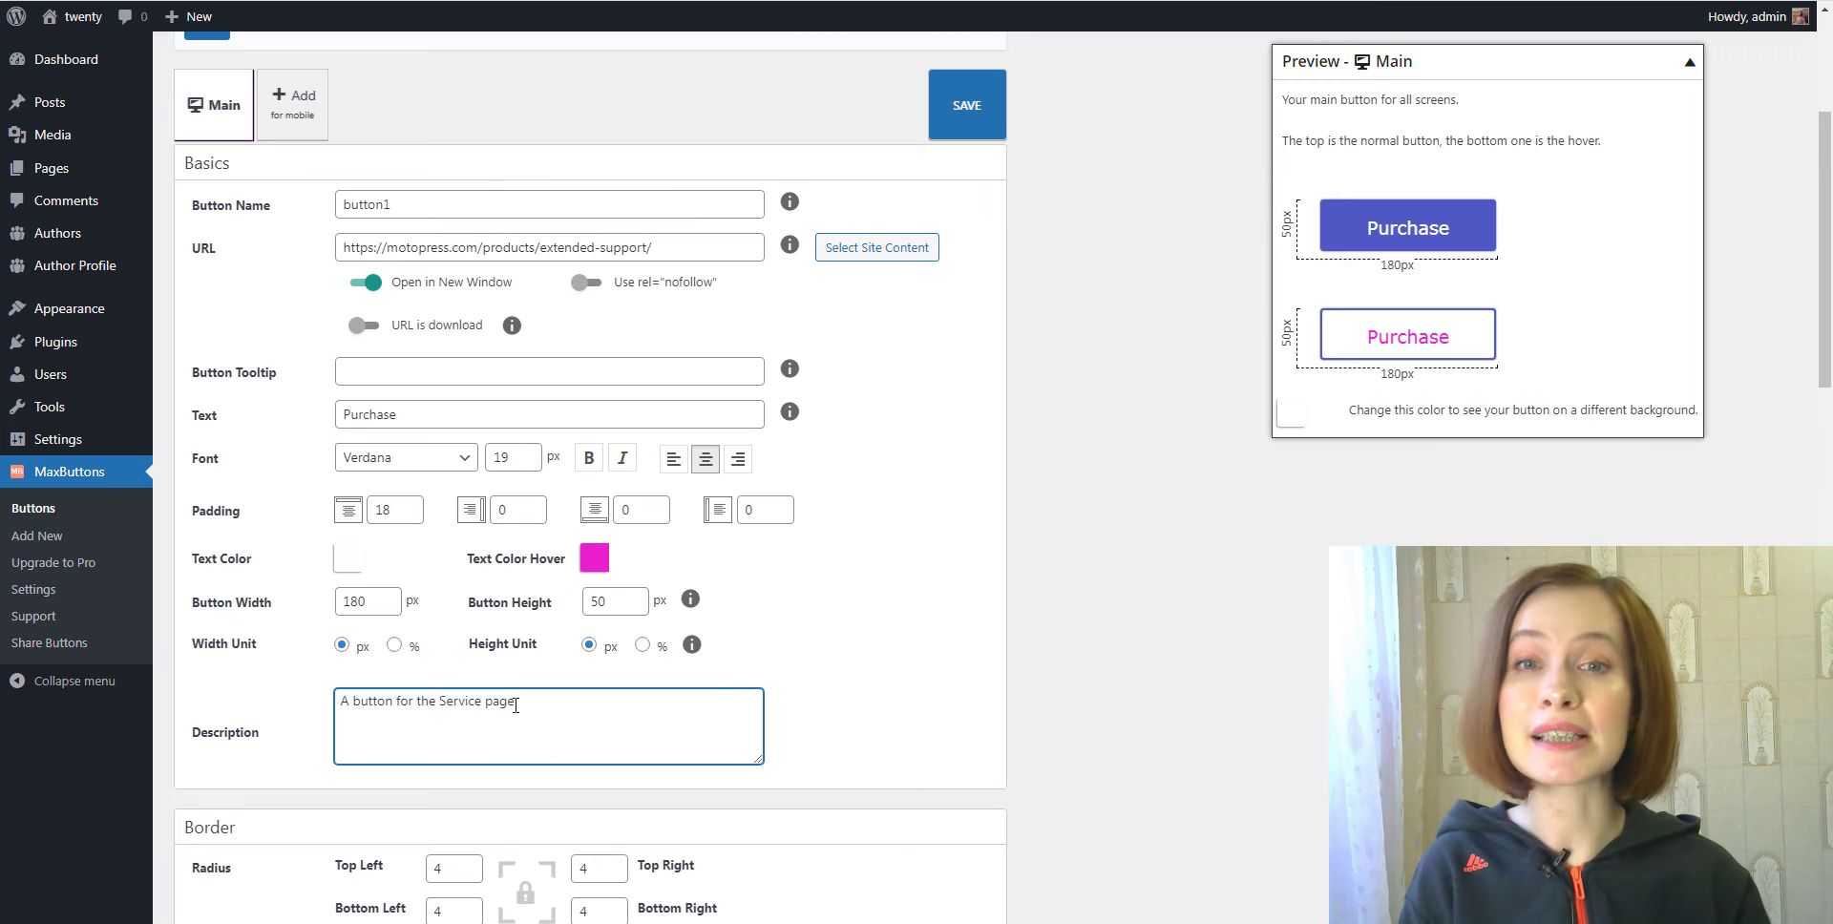
{"action": "left_click", "coordinate": [838, 729]}
{"action": "scroll", "coordinate": [897, 640], "scroll_direction": "down", "scroll_amount": 7}
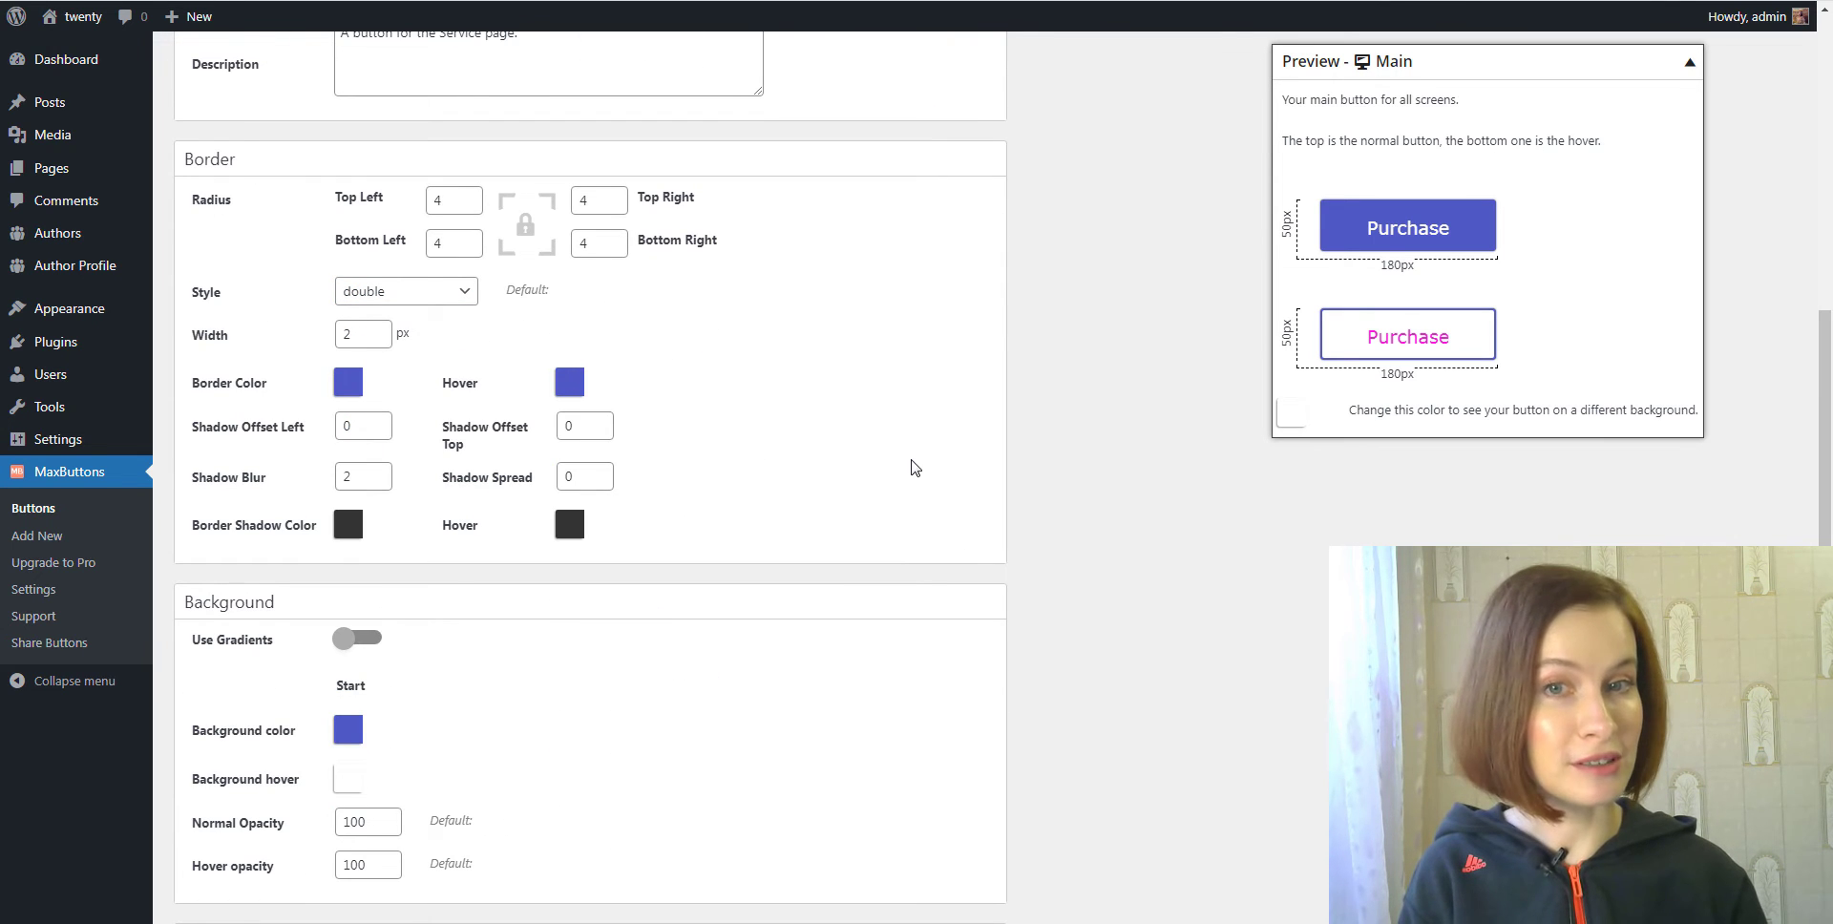
- Set the border shadow left offset to 1 and the normal background opacity to 90
{"action": "left_click", "coordinate": [384, 420]}
{"action": "scroll", "coordinate": [827, 470], "scroll_direction": "down", "scroll_amount": 3}
{"action": "scroll", "coordinate": [824, 471], "scroll_direction": "down", "scroll_amount": 1}
{"action": "left_click", "coordinate": [393, 444]}
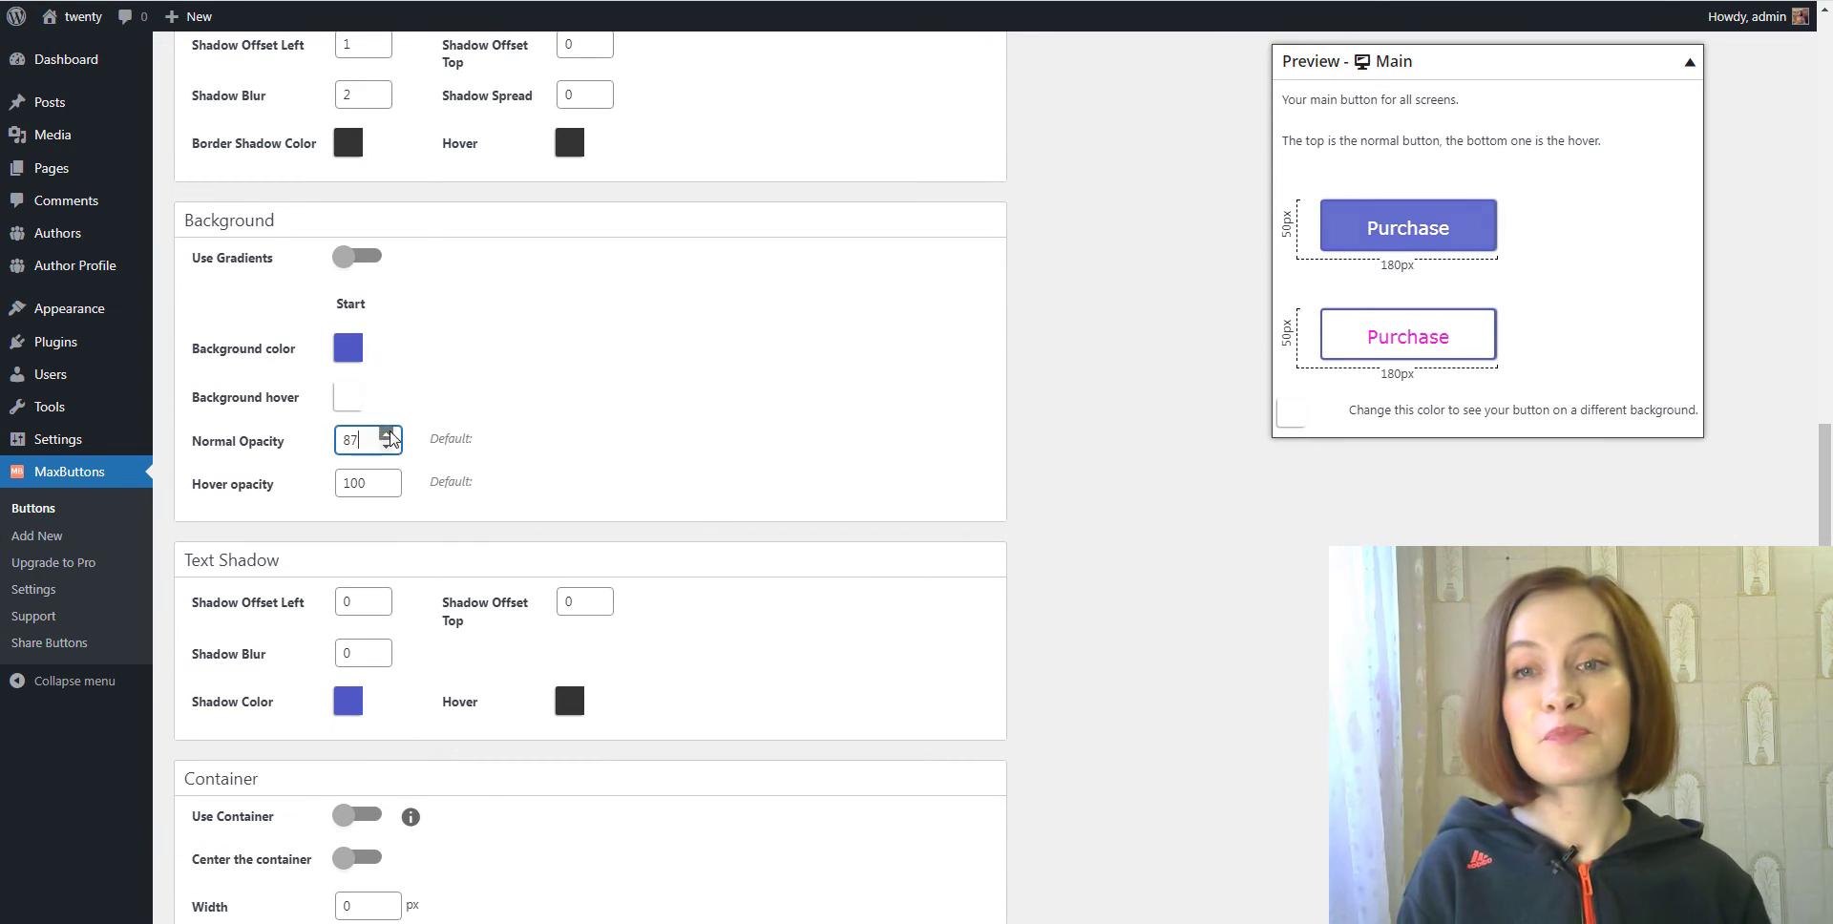
{"action": "scroll", "coordinate": [795, 592], "scroll_direction": "down", "scroll_amount": 3}
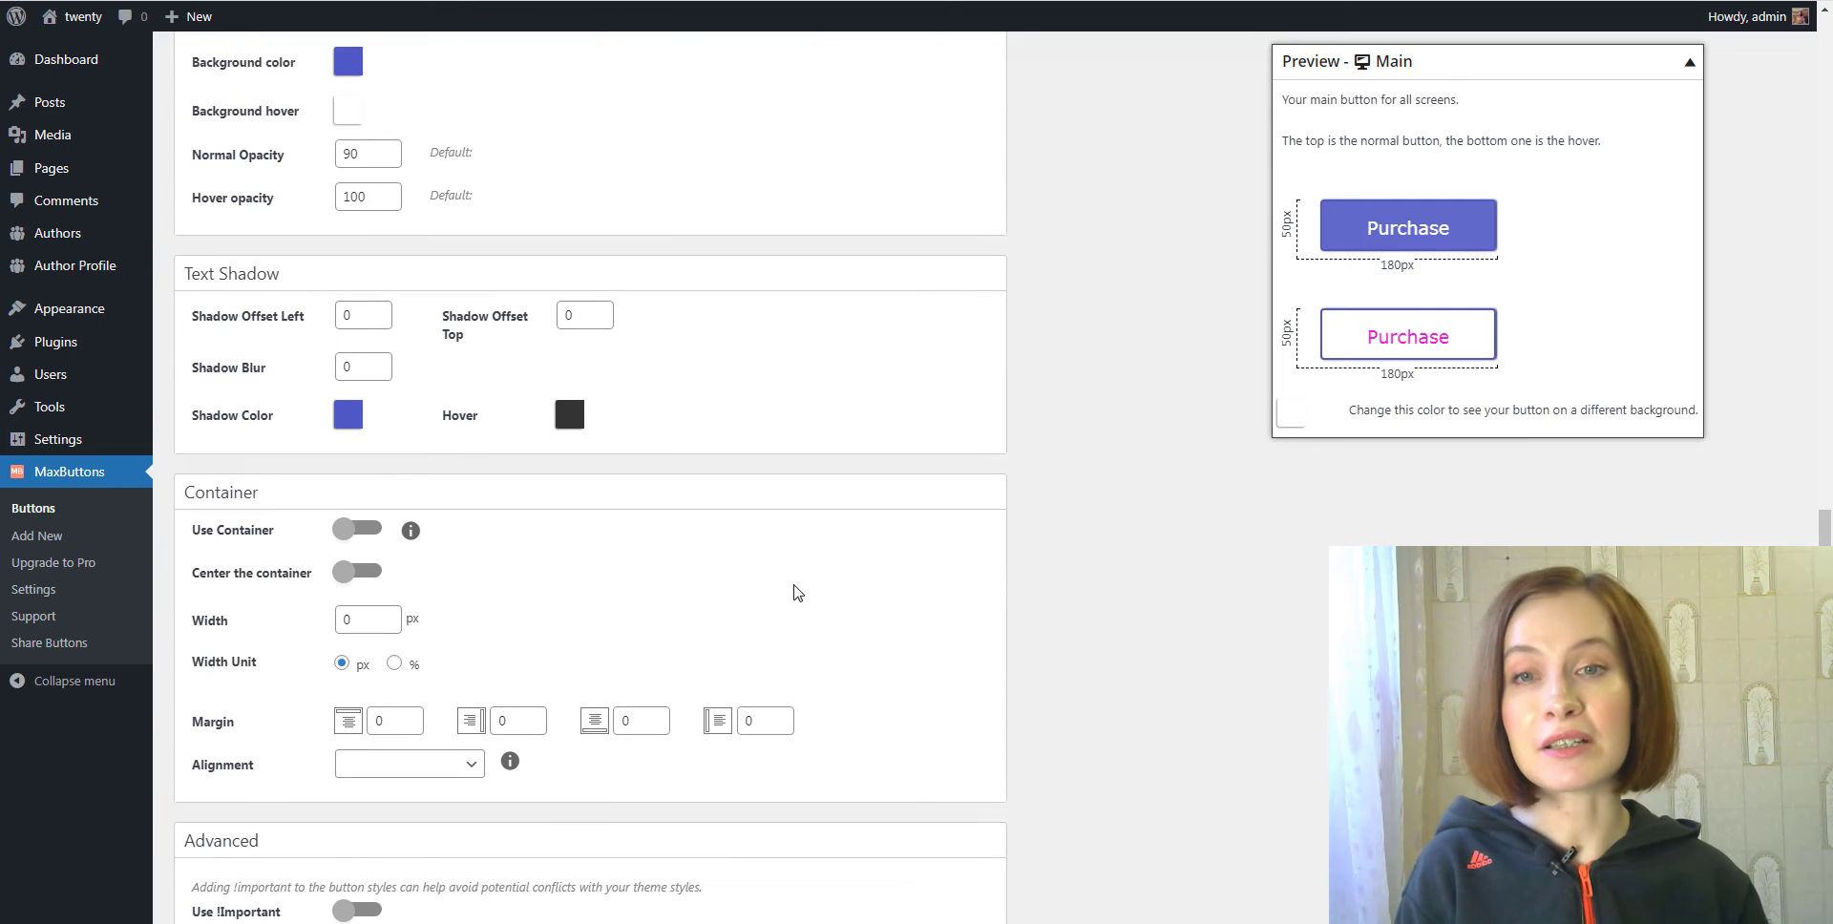
{"action": "scroll", "coordinate": [855, 602], "scroll_direction": "down", "scroll_amount": 1}
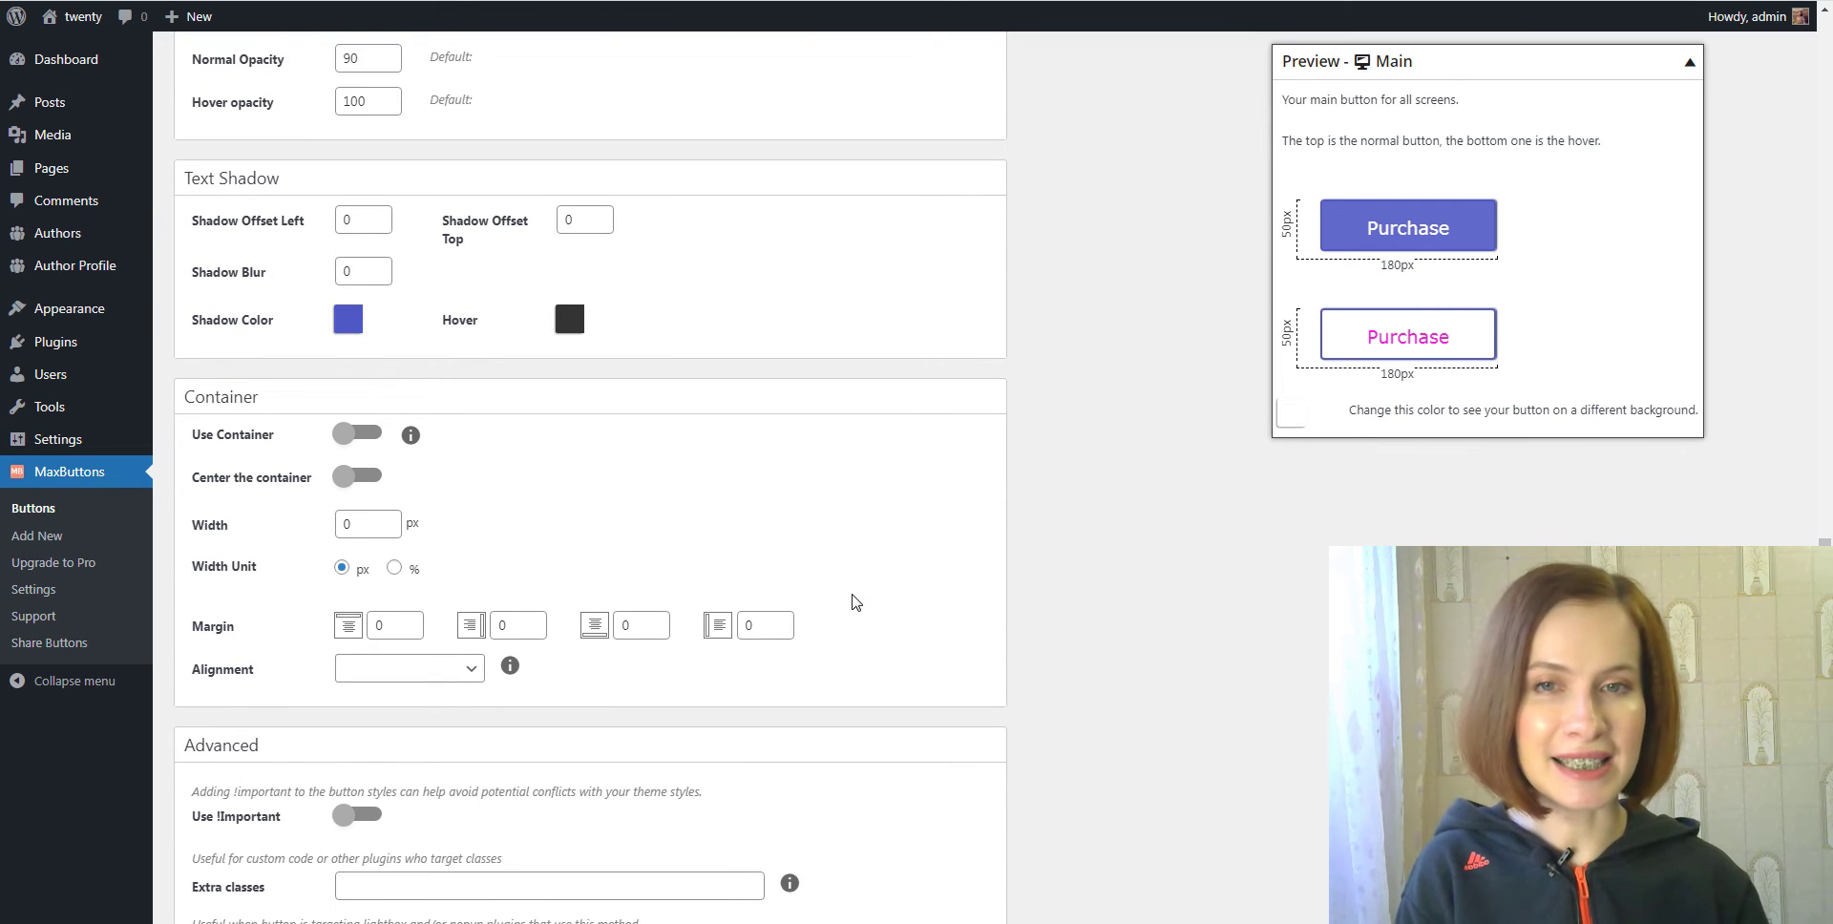
{"action": "scroll", "coordinate": [856, 603], "scroll_direction": "down", "scroll_amount": 2}
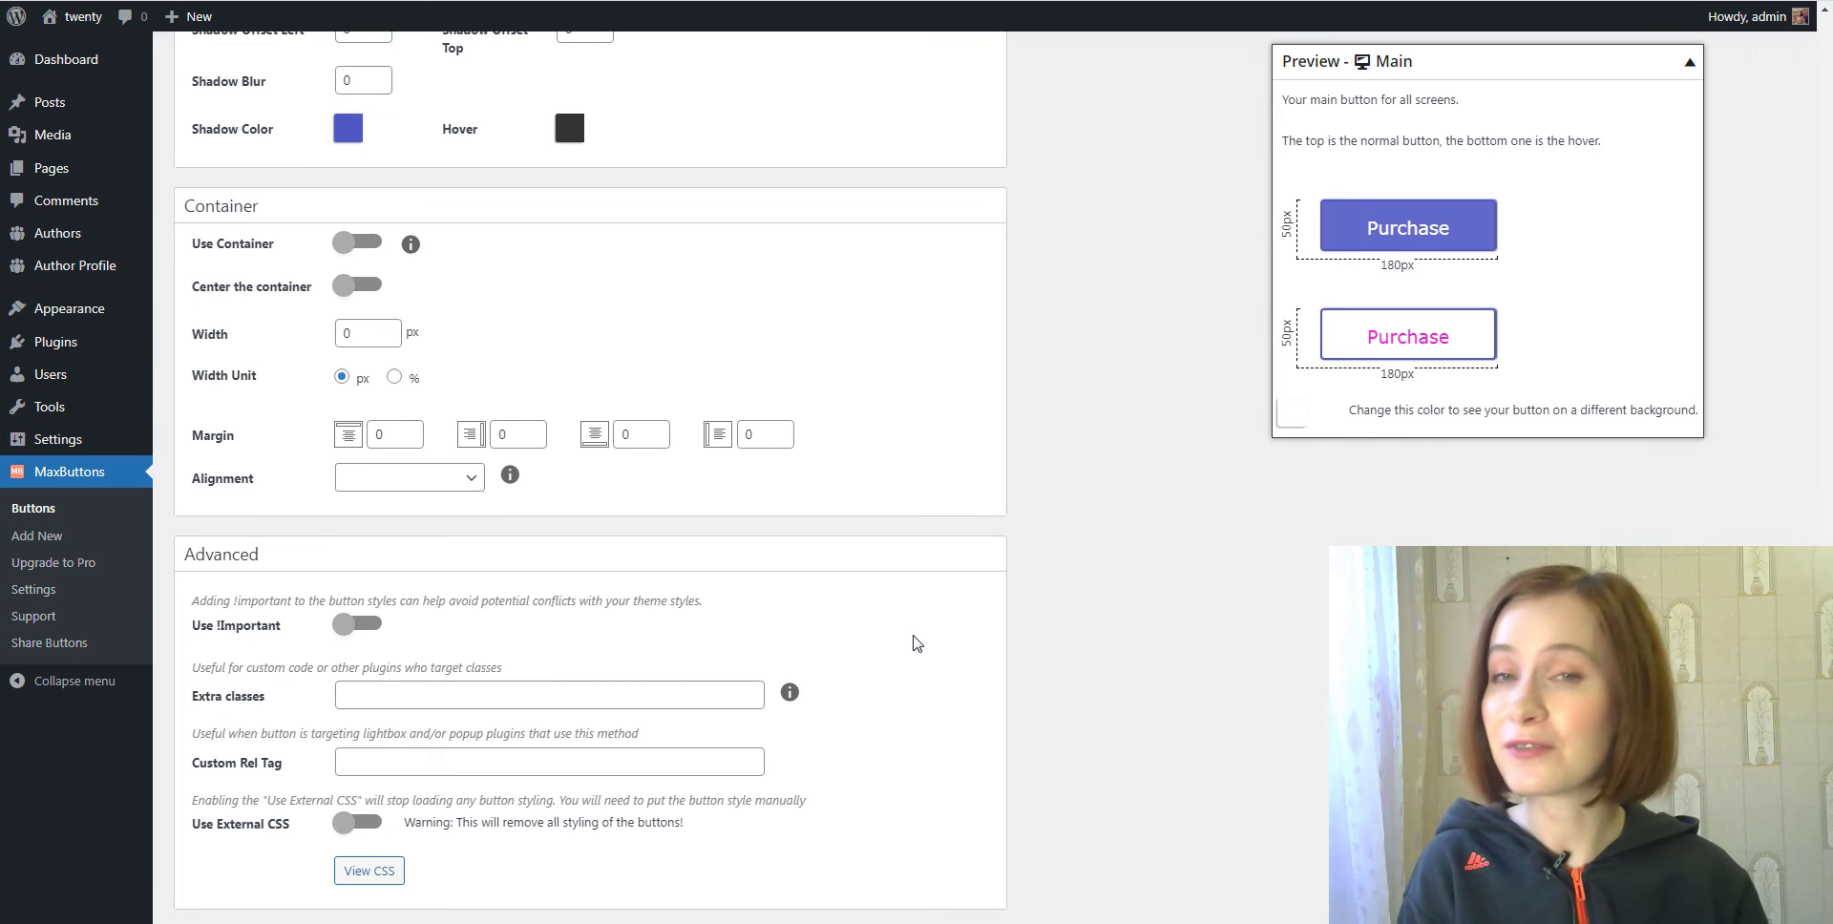
{"action": "scroll", "coordinate": [914, 642], "scroll_direction": "up", "scroll_amount": 20}
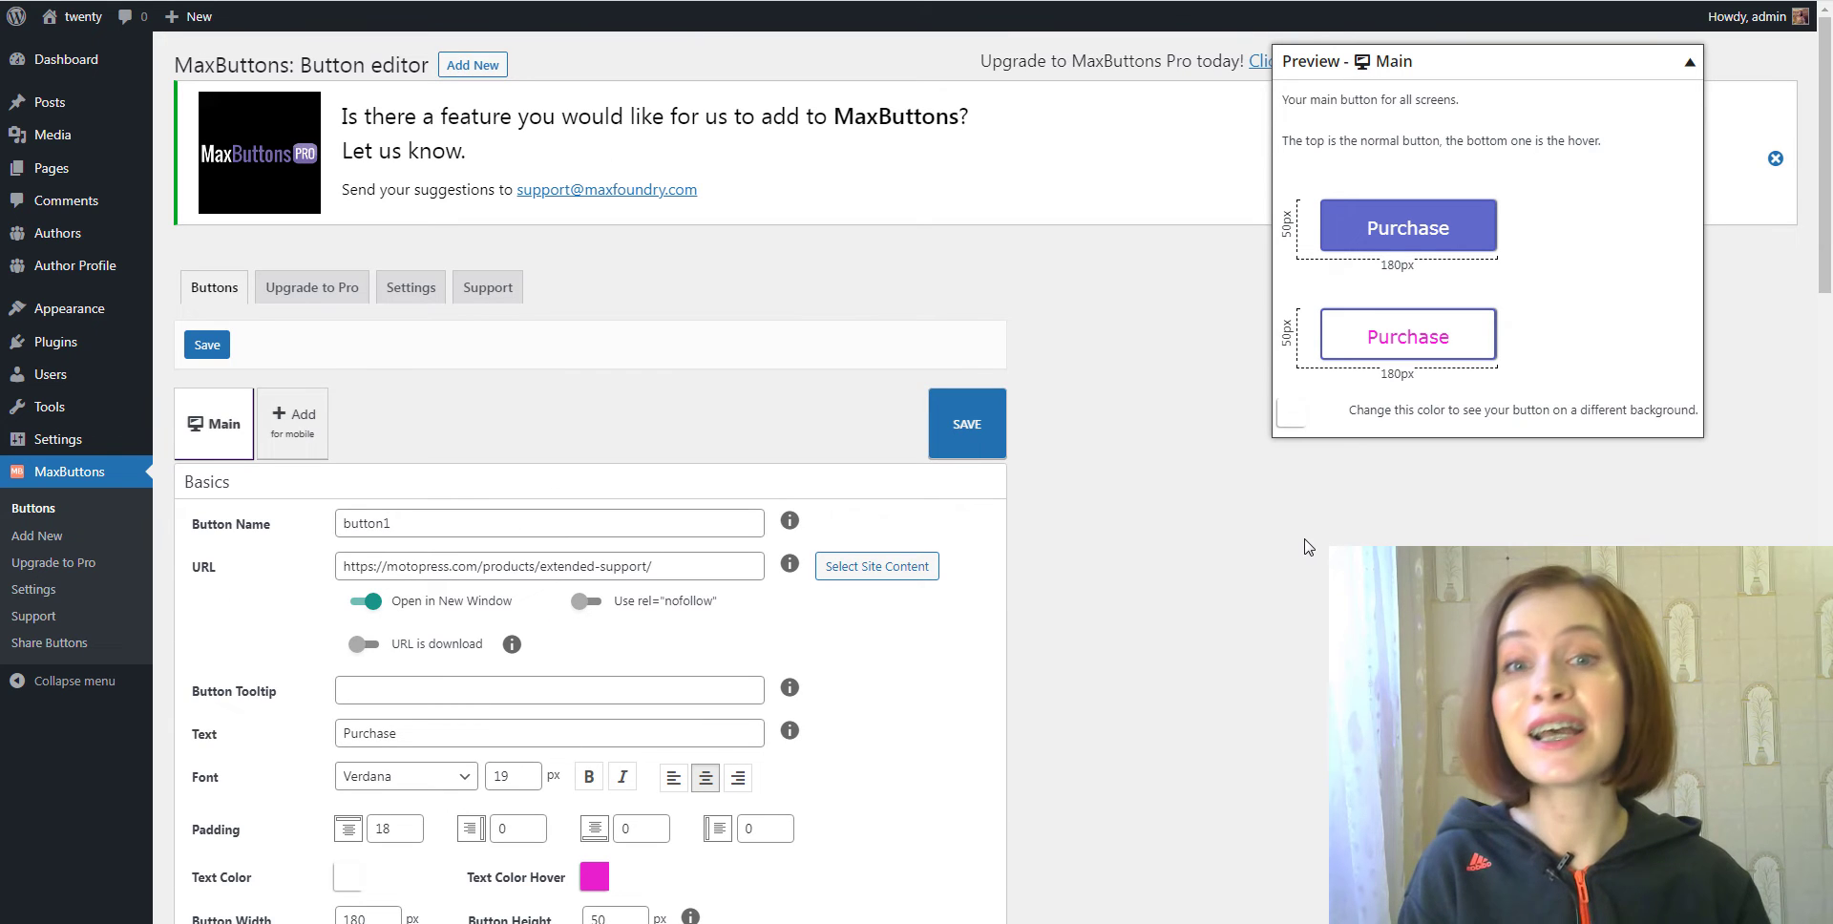
- Save the Purchase button and scroll through the Upgrade to Pro features and button packs
{"action": "left_click", "coordinate": [967, 425]}
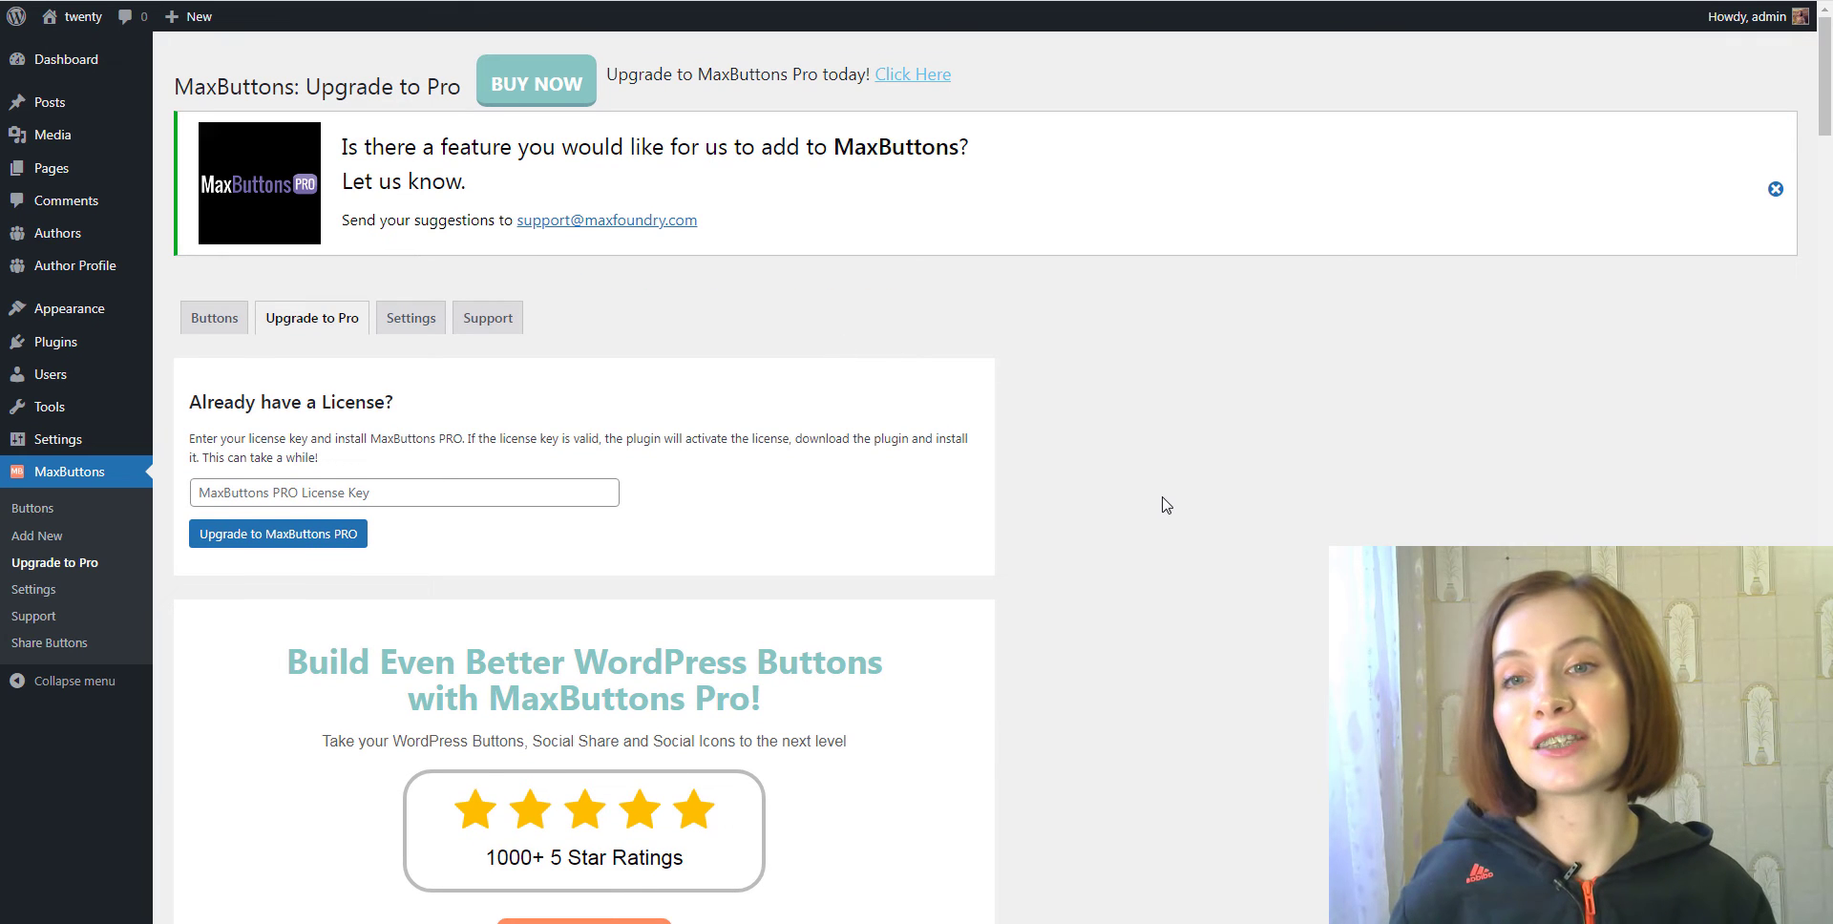
{"action": "scroll", "coordinate": [1166, 505], "scroll_direction": "down", "scroll_amount": 1}
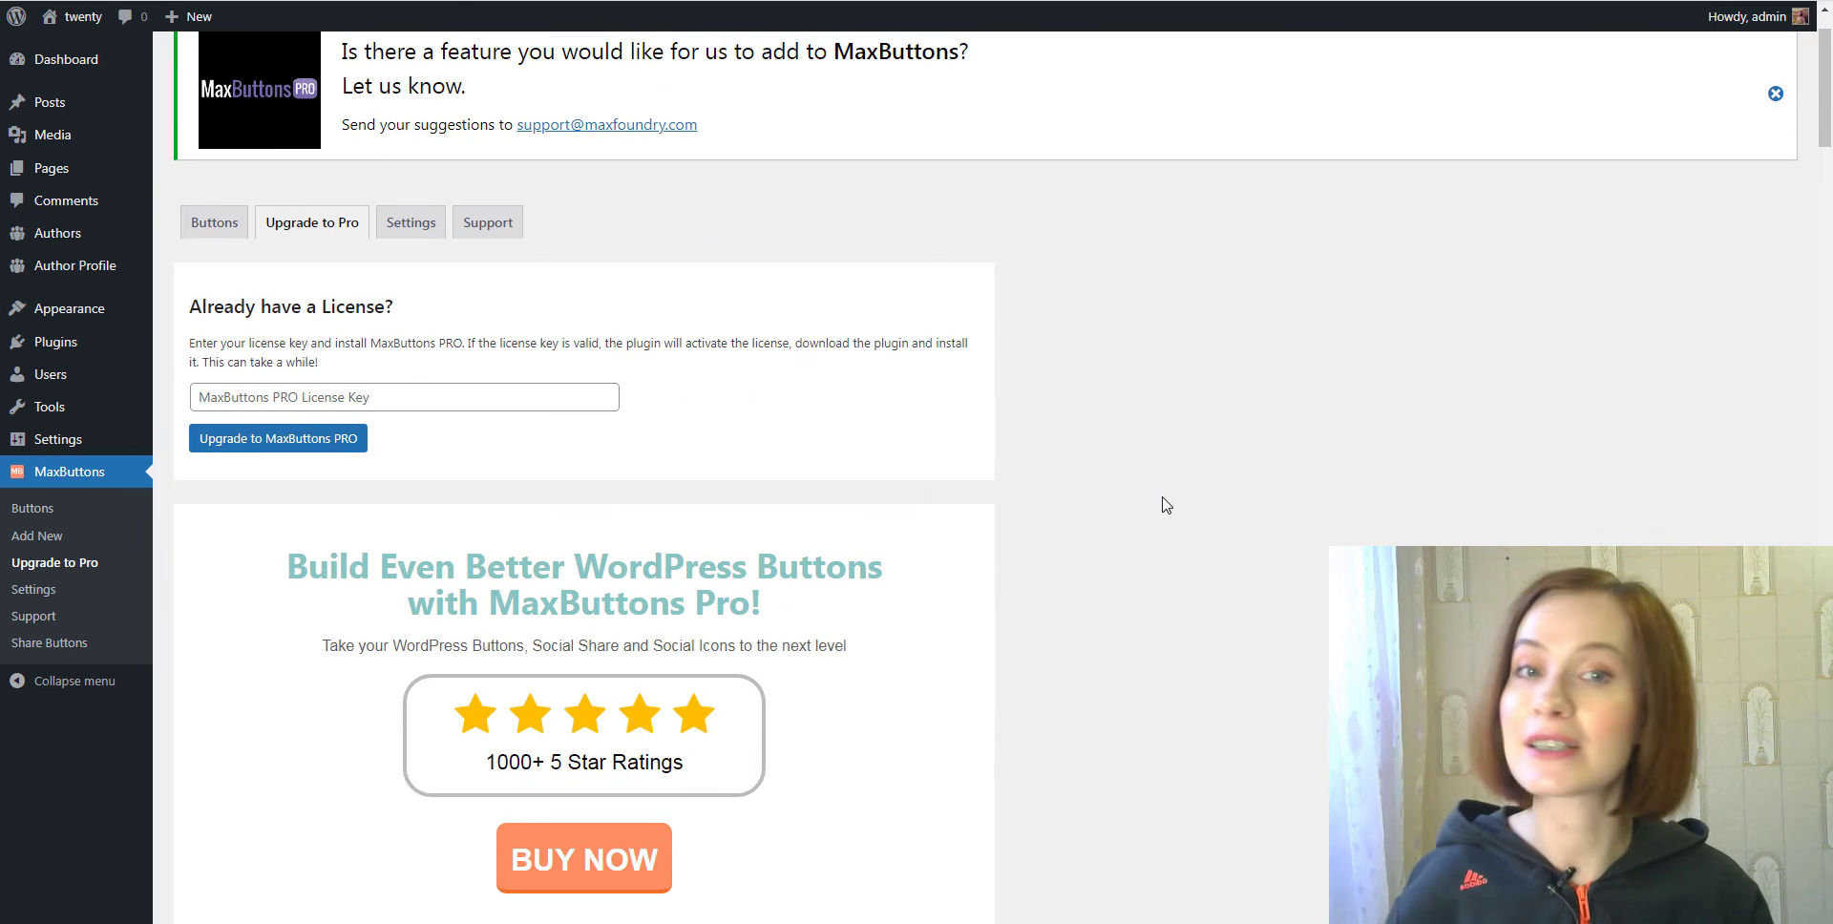
{"action": "scroll", "coordinate": [1166, 505], "scroll_direction": "down", "scroll_amount": 10}
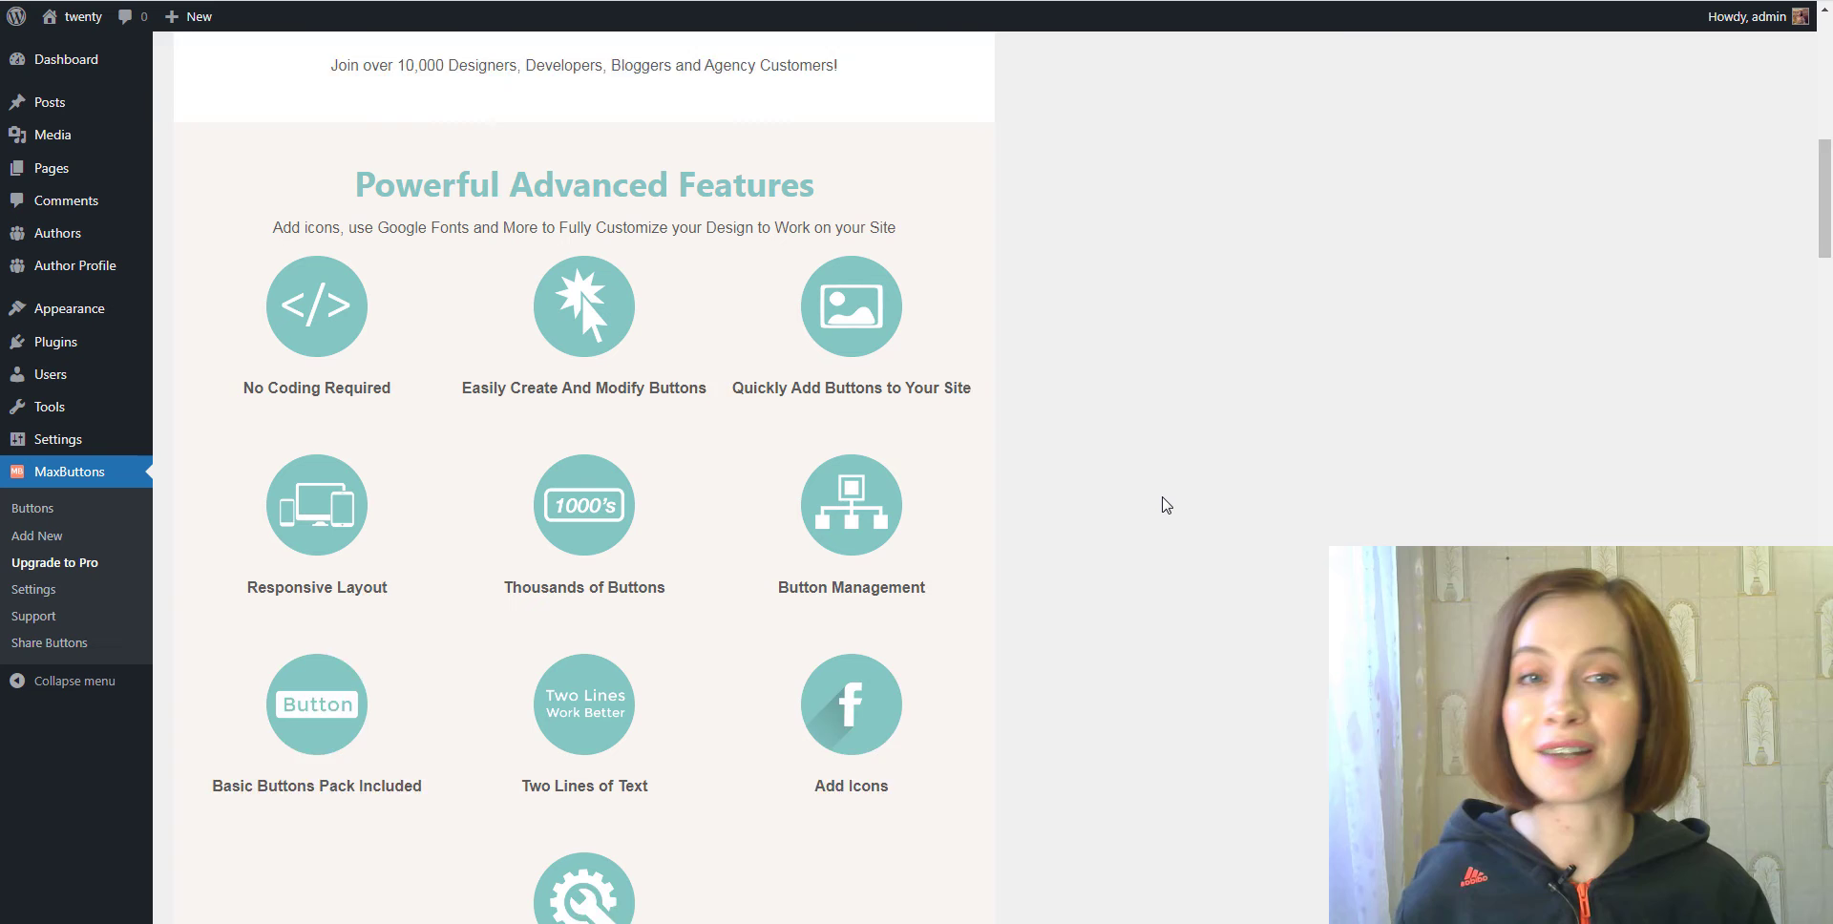
{"action": "left_click_drag", "start_coordinate": [1825, 210], "coordinate": [1825, 216]}
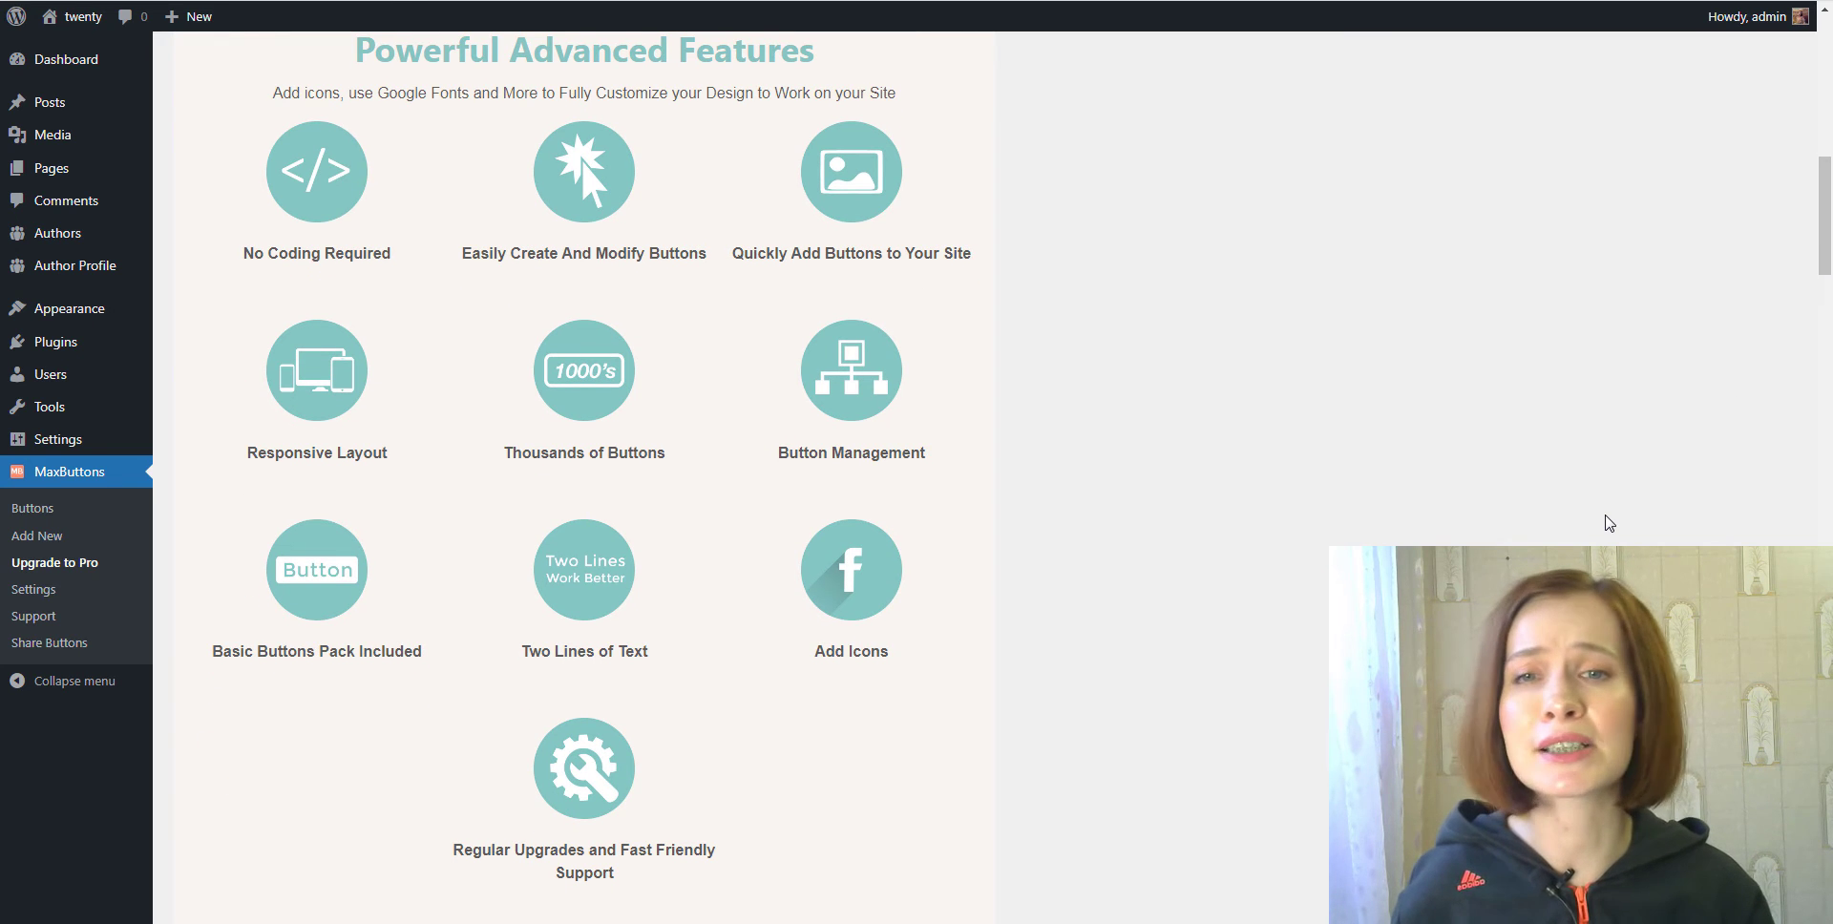
{"action": "scroll", "coordinate": [1610, 523], "scroll_direction": "down", "scroll_amount": 12}
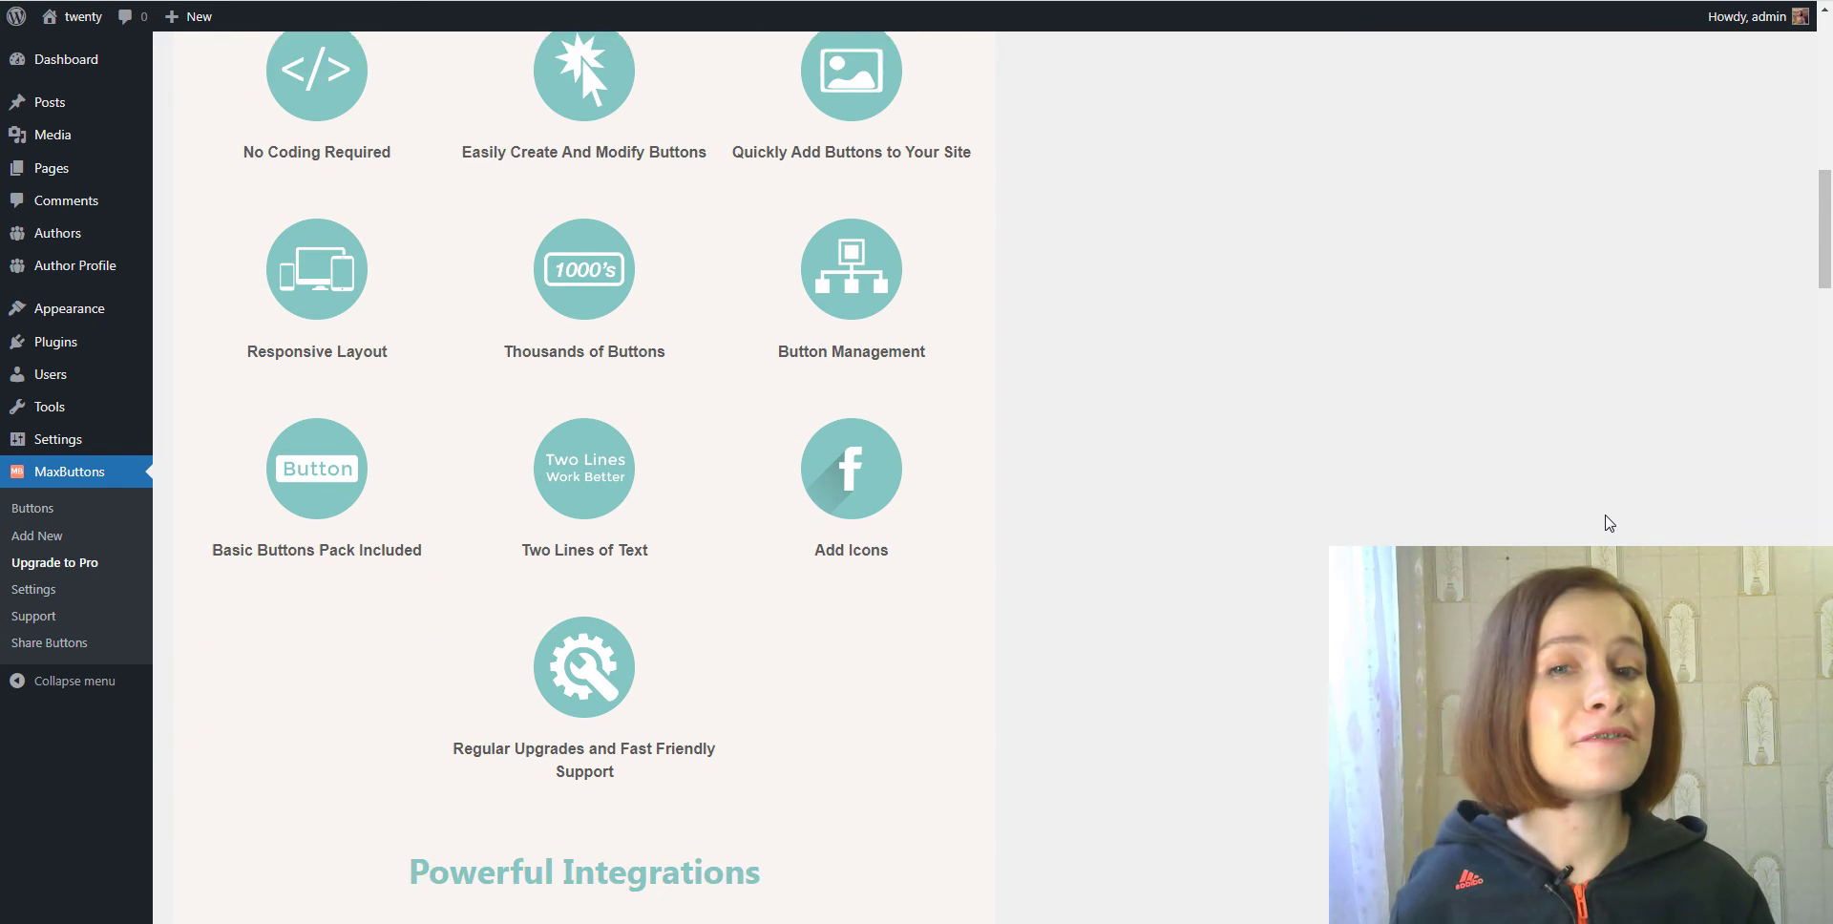
{"action": "scroll", "coordinate": [1610, 524], "scroll_direction": "down", "scroll_amount": 10}
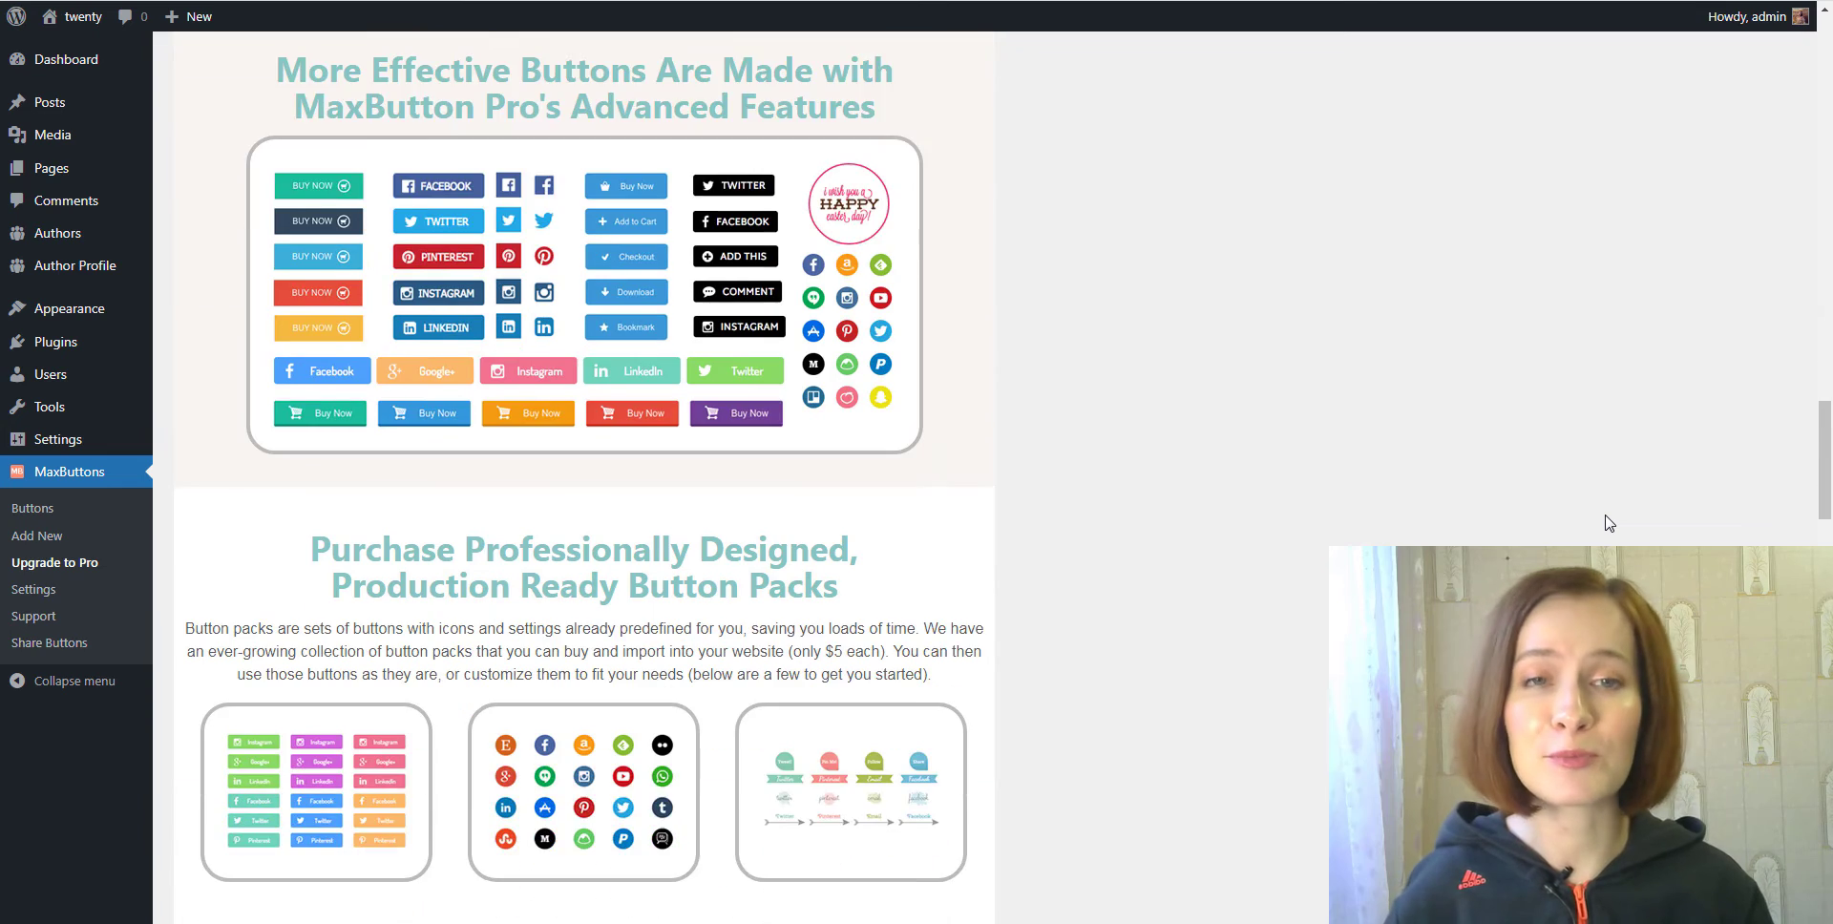
{"action": "scroll", "coordinate": [1610, 524], "scroll_direction": "down", "scroll_amount": 12}
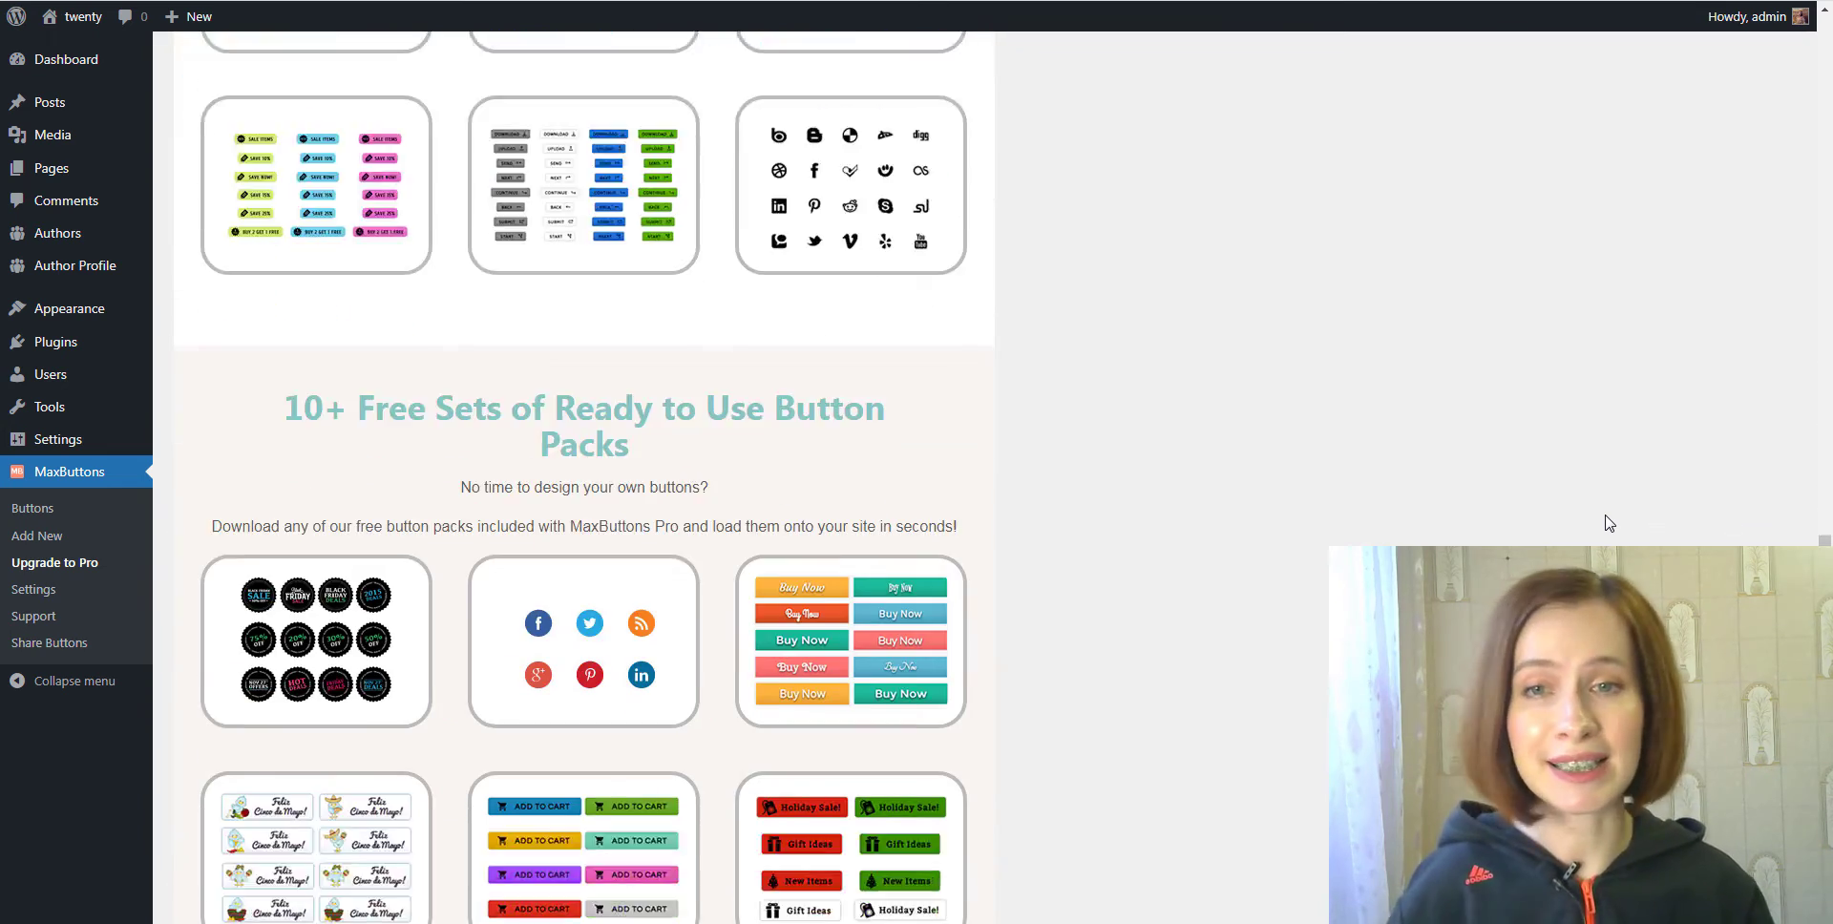
{"action": "scroll", "coordinate": [1610, 523], "scroll_direction": "down", "scroll_amount": 12}
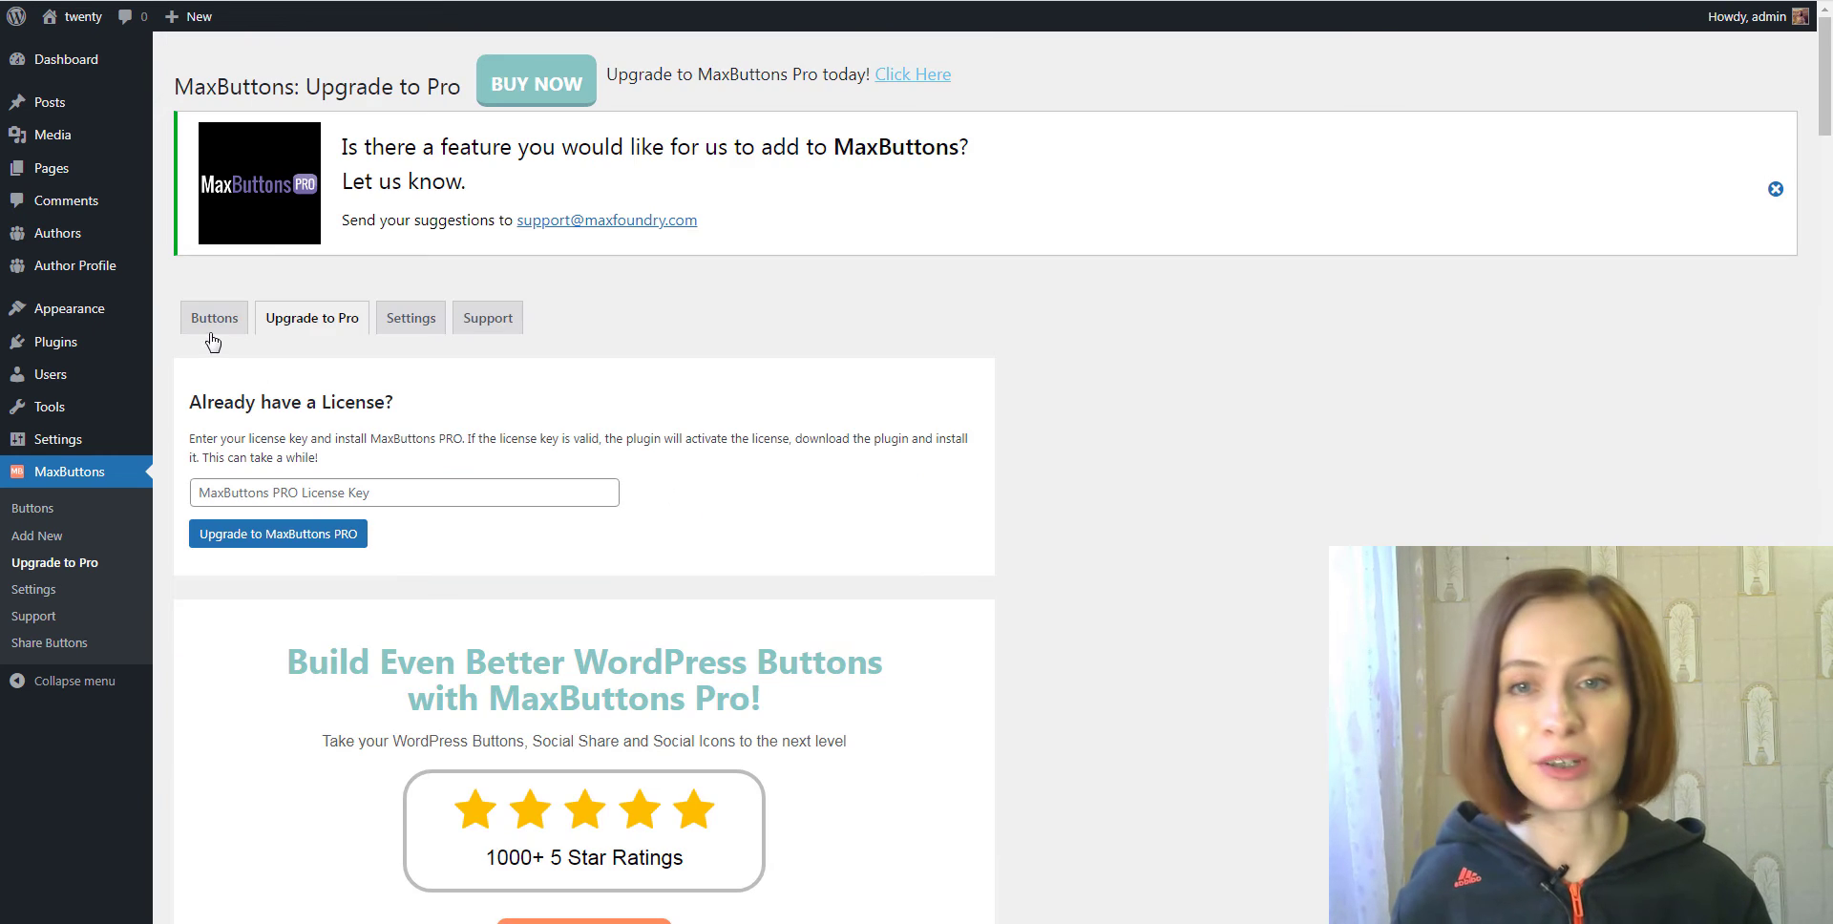
- Copy the Purchase button's shortcode [maxbutton id="1"] from the MaxButtons overview
{"action": "left_click", "coordinate": [213, 315]}
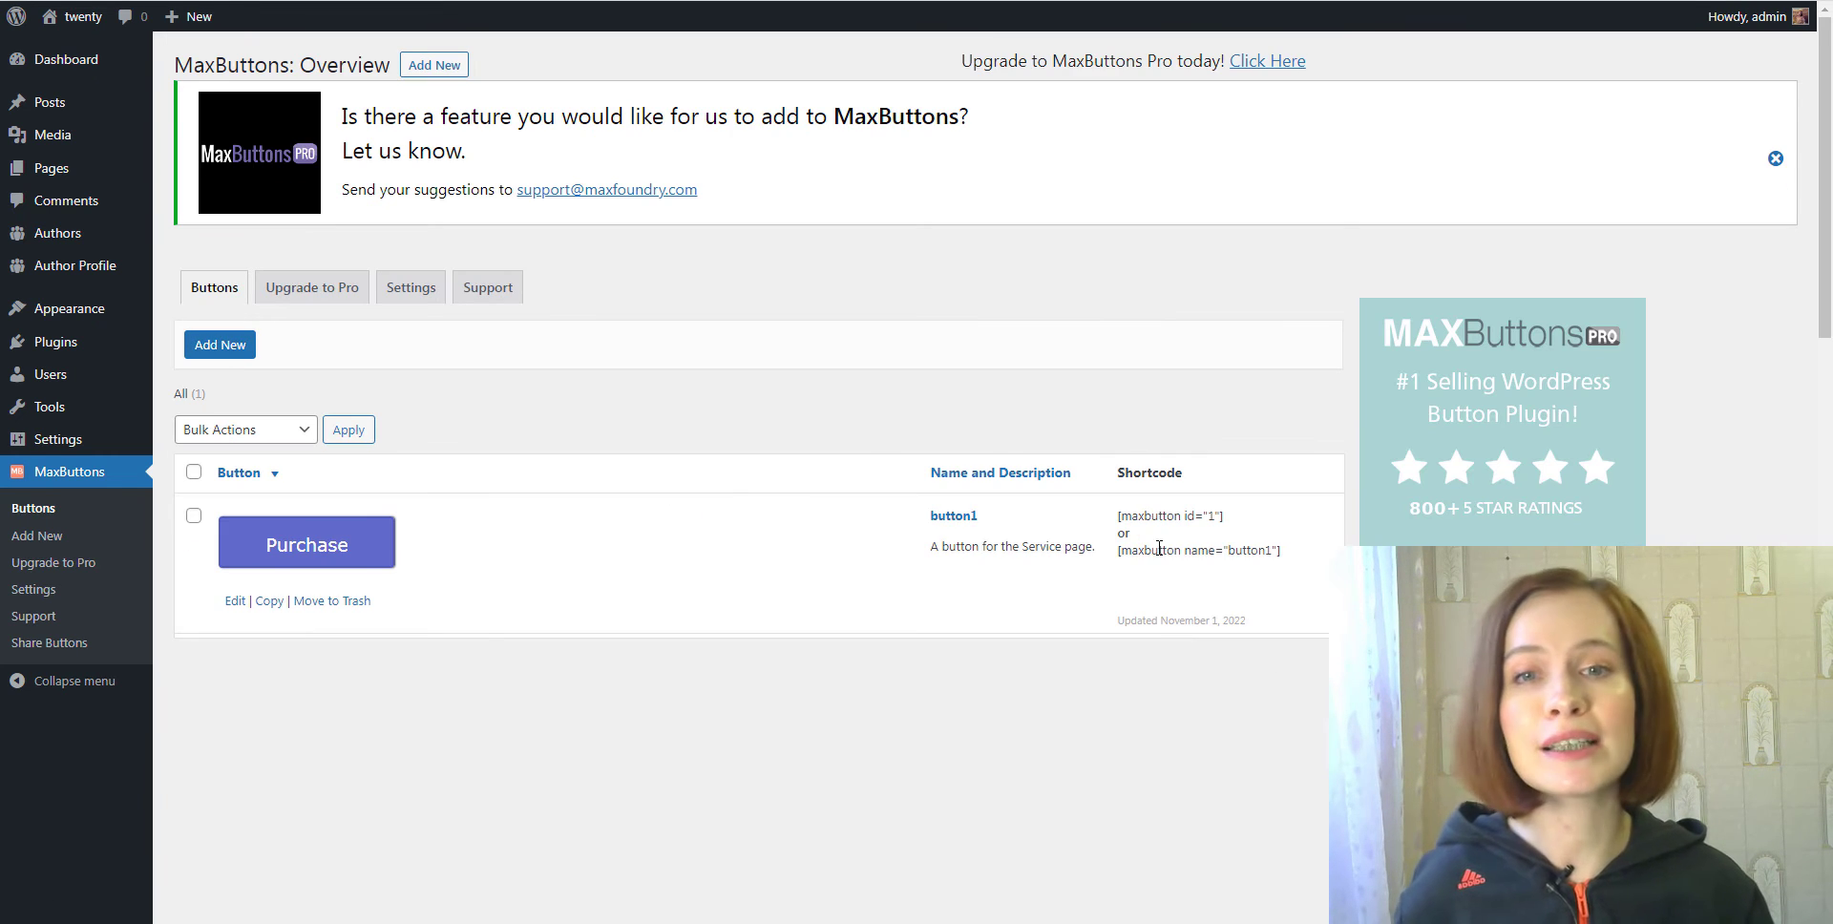
{"action": "left_click_drag", "start_coordinate": [1118, 516], "coordinate": [1224, 516]}
{"action": "right_click", "coordinate": [1224, 519]}
{"action": "left_click", "coordinate": [1241, 528]}
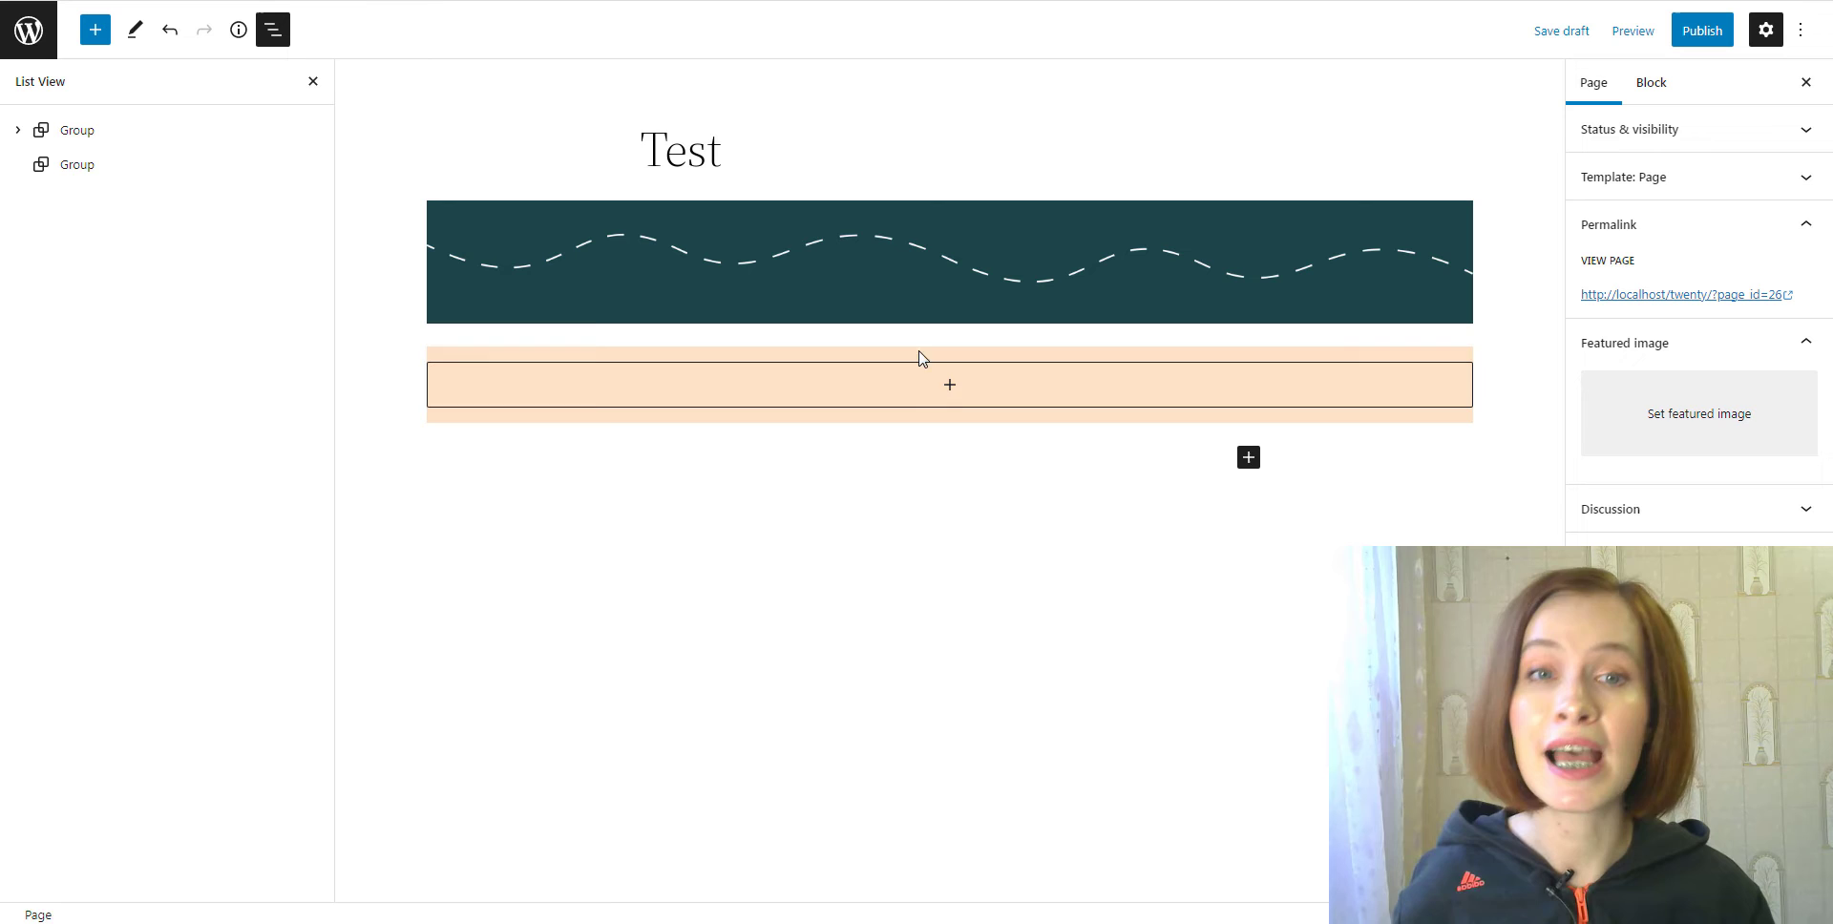
- Add a Shortcode block with the pasted shortcode in the Test page's lower group and preview it
{"action": "left_click", "coordinate": [952, 386]}
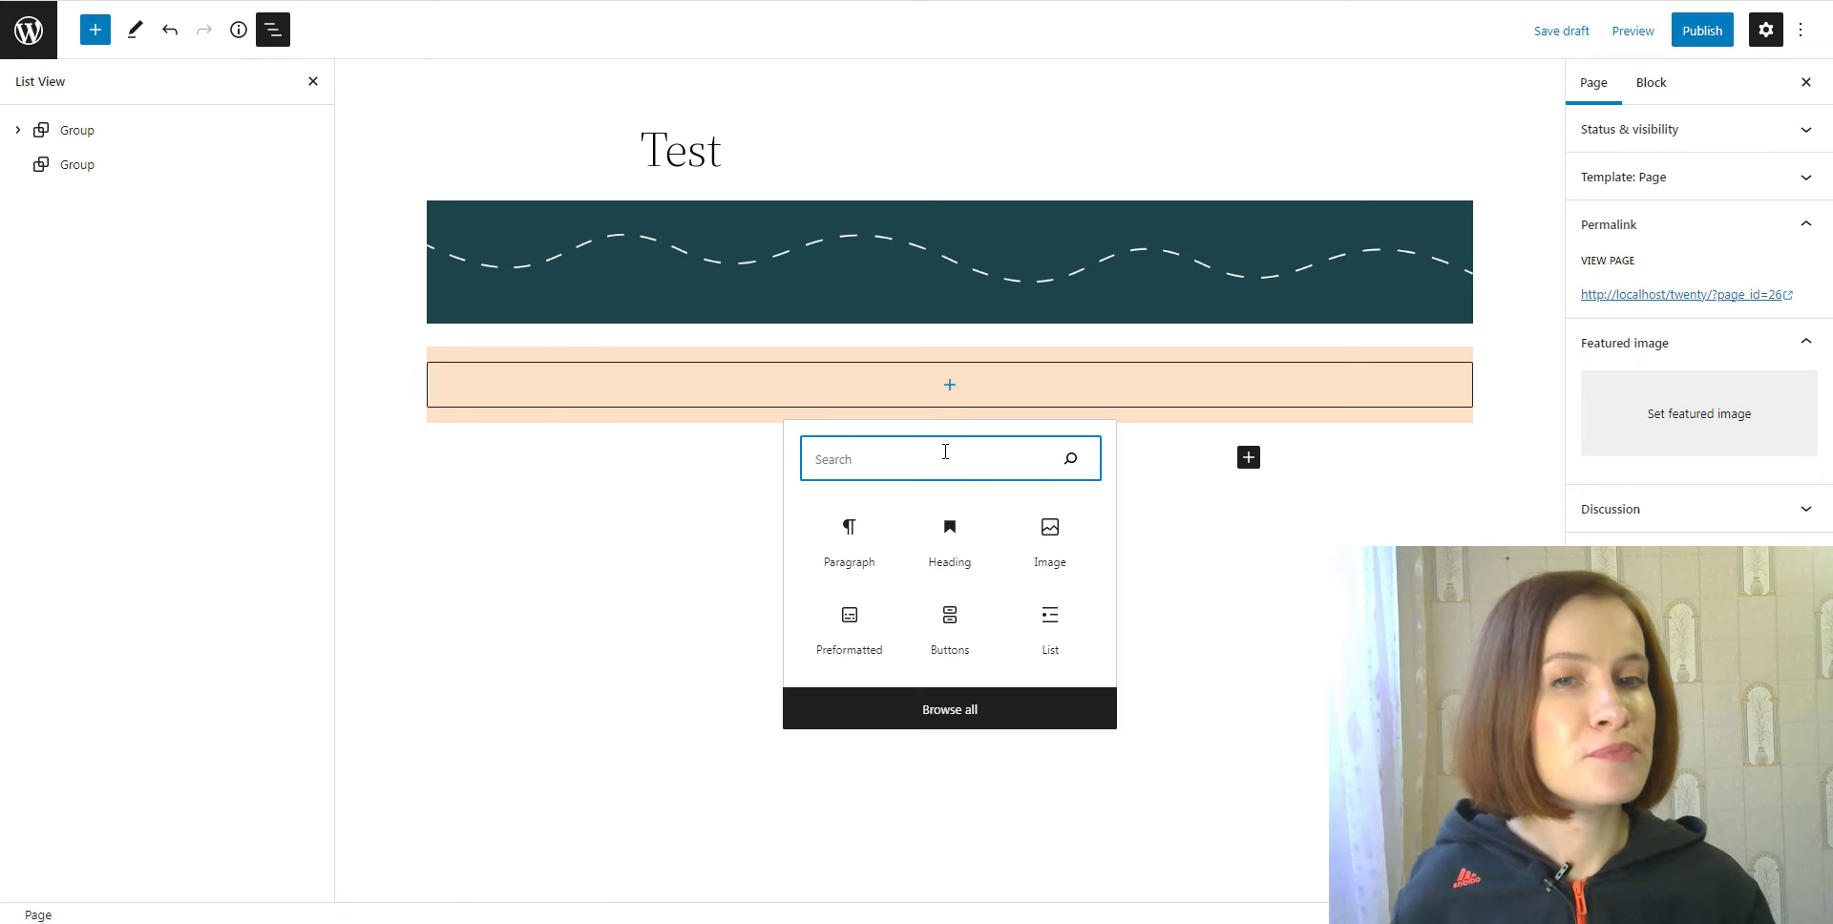
{"action": "type", "text": "sh"}
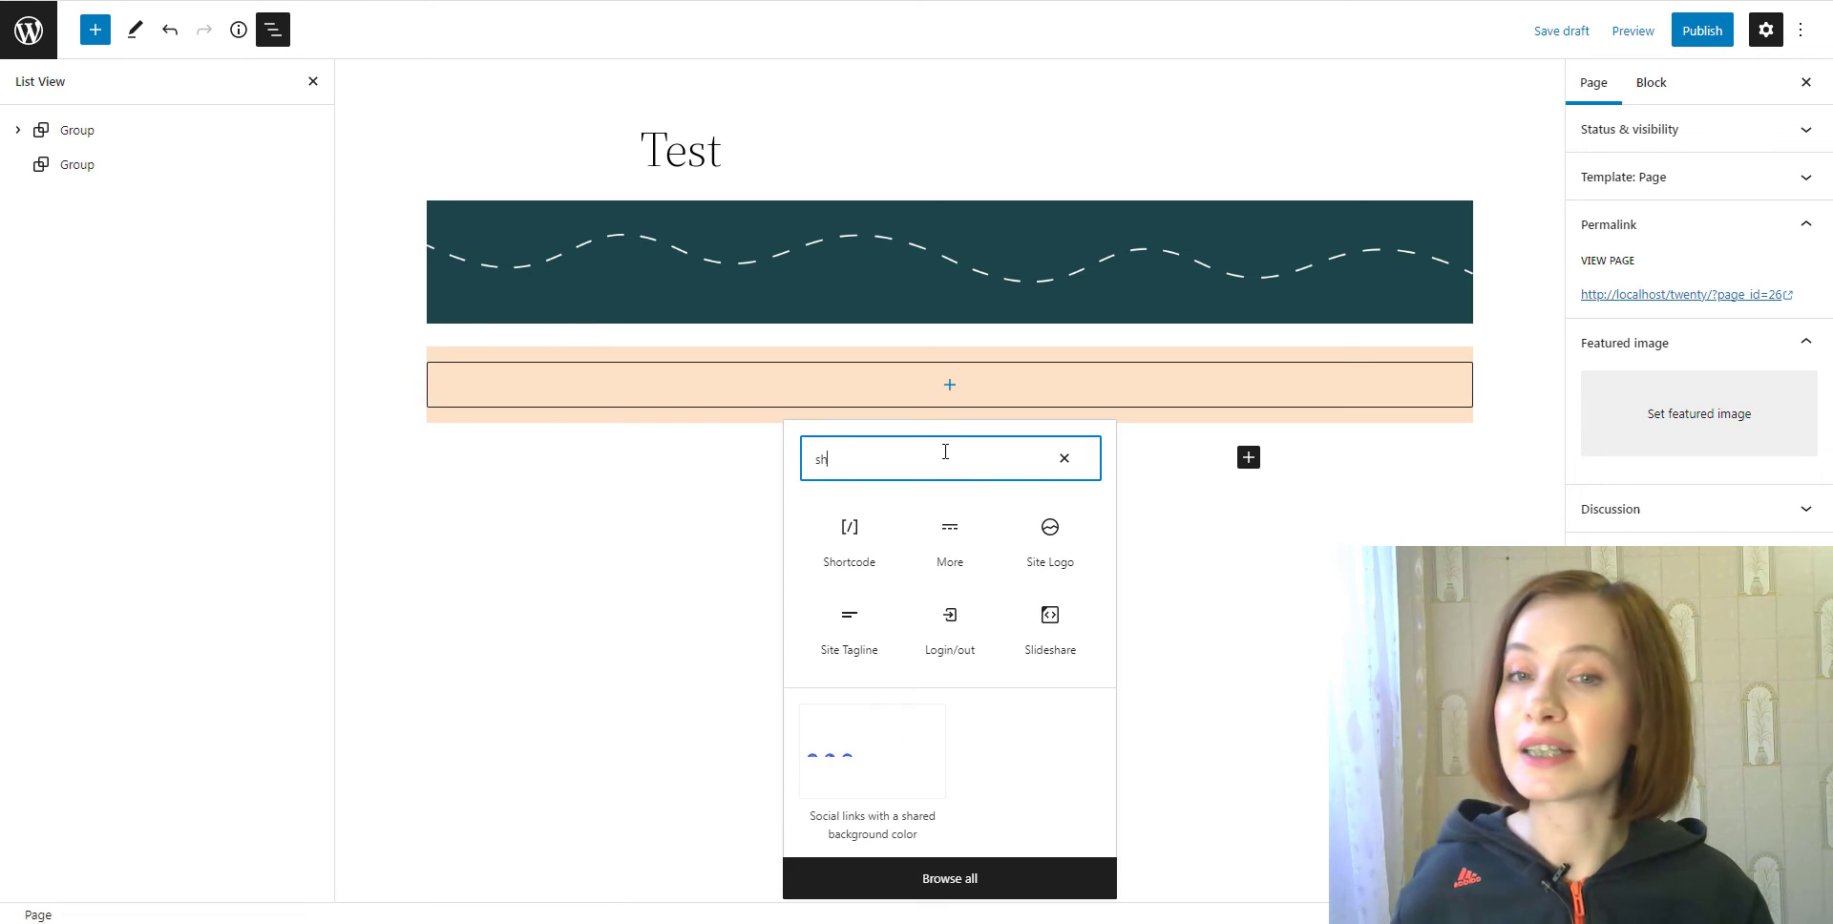
{"action": "left_click", "coordinate": [846, 552]}
{"action": "right_click", "coordinate": [637, 435]}
{"action": "left_click", "coordinate": [708, 552]}
{"action": "left_click", "coordinate": [1321, 565]}
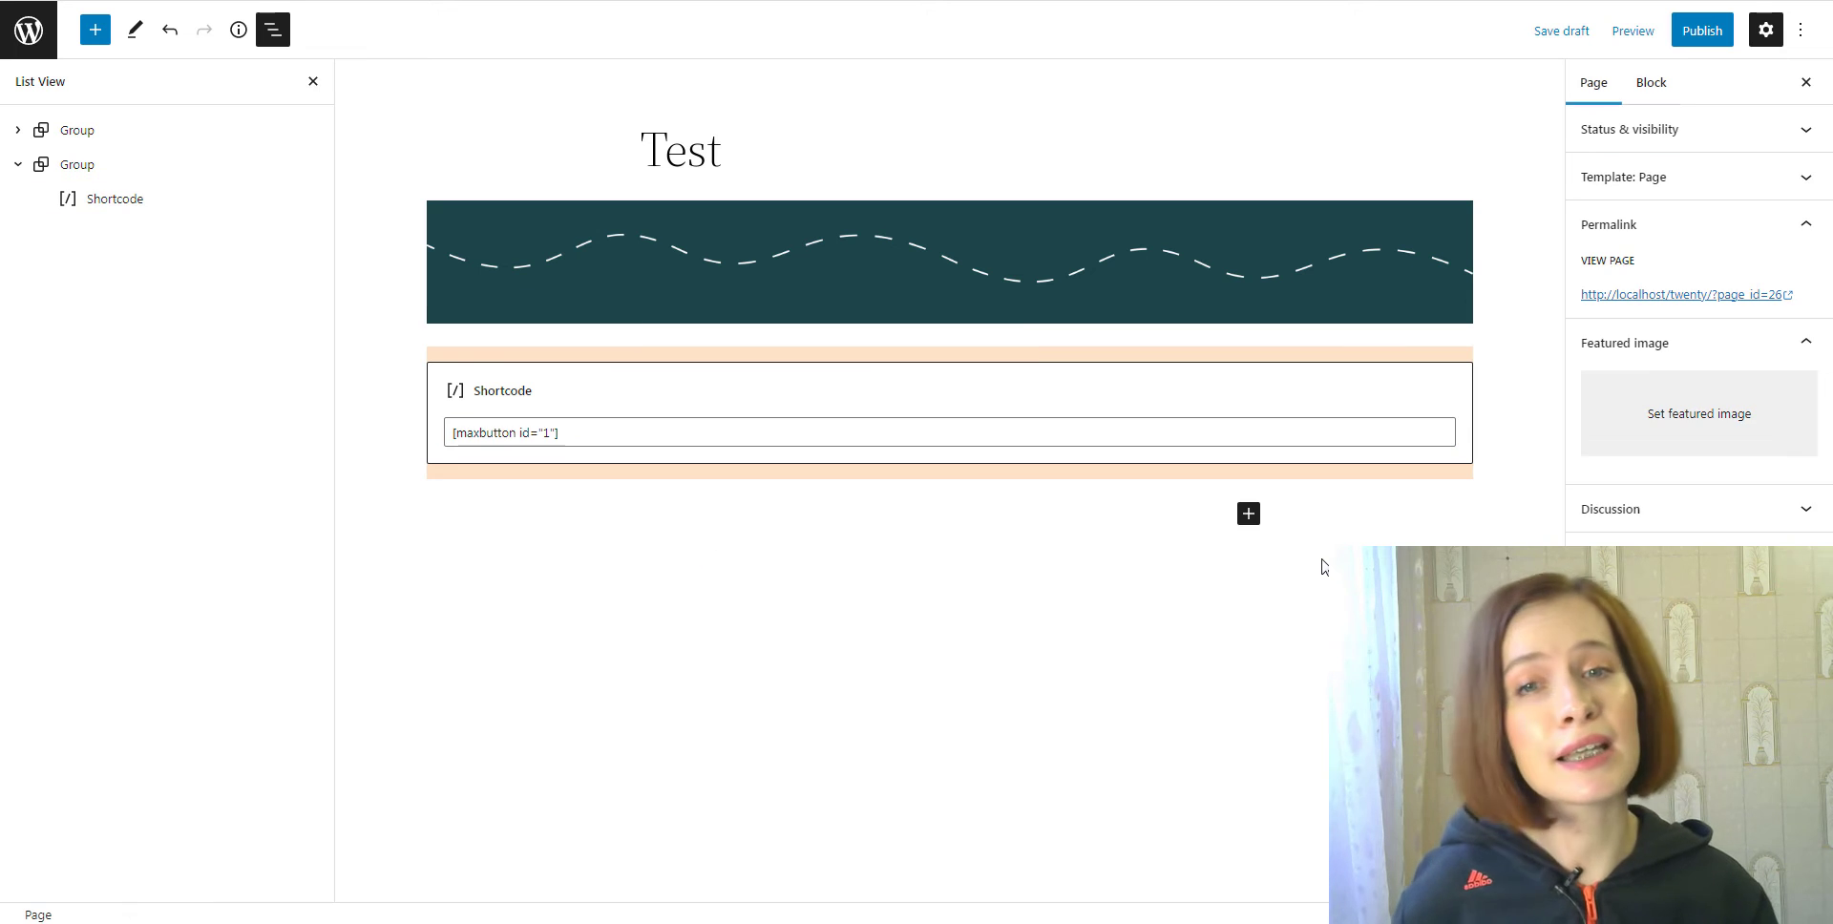
{"action": "left_click", "coordinate": [1624, 38]}
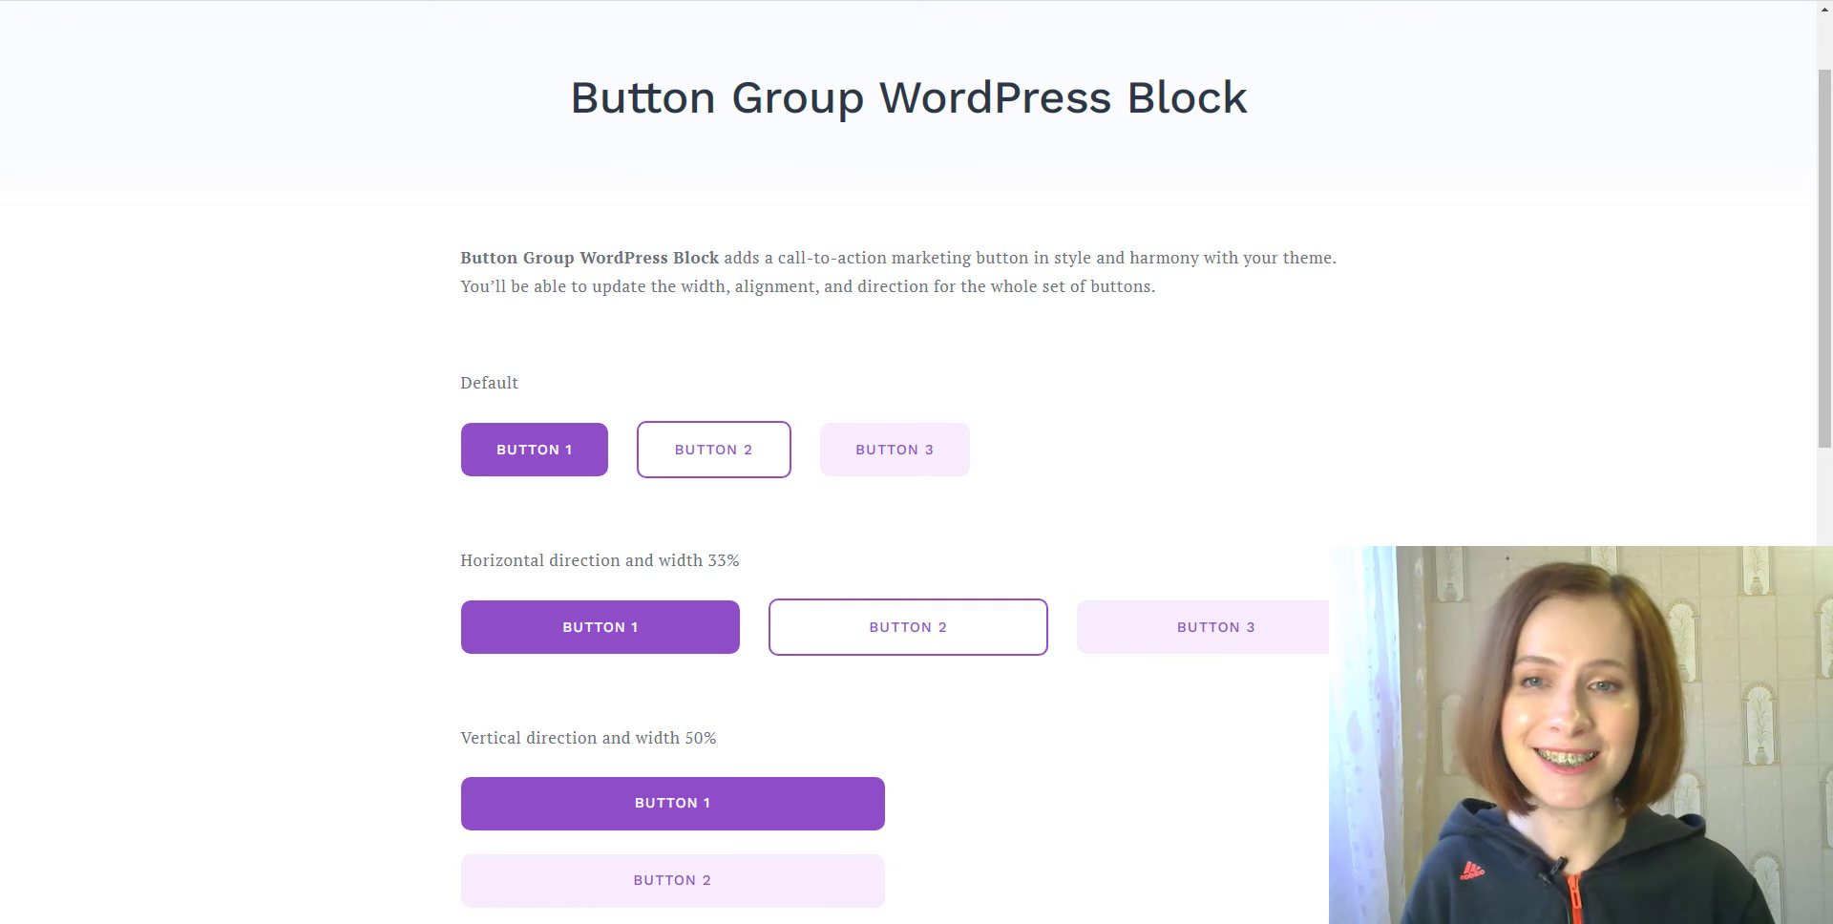
- Scroll through the Button Group block demo's default, horizontal and vertical button sets
{"action": "scroll", "coordinate": [916, 478], "scroll_direction": "down", "scroll_amount": 2}
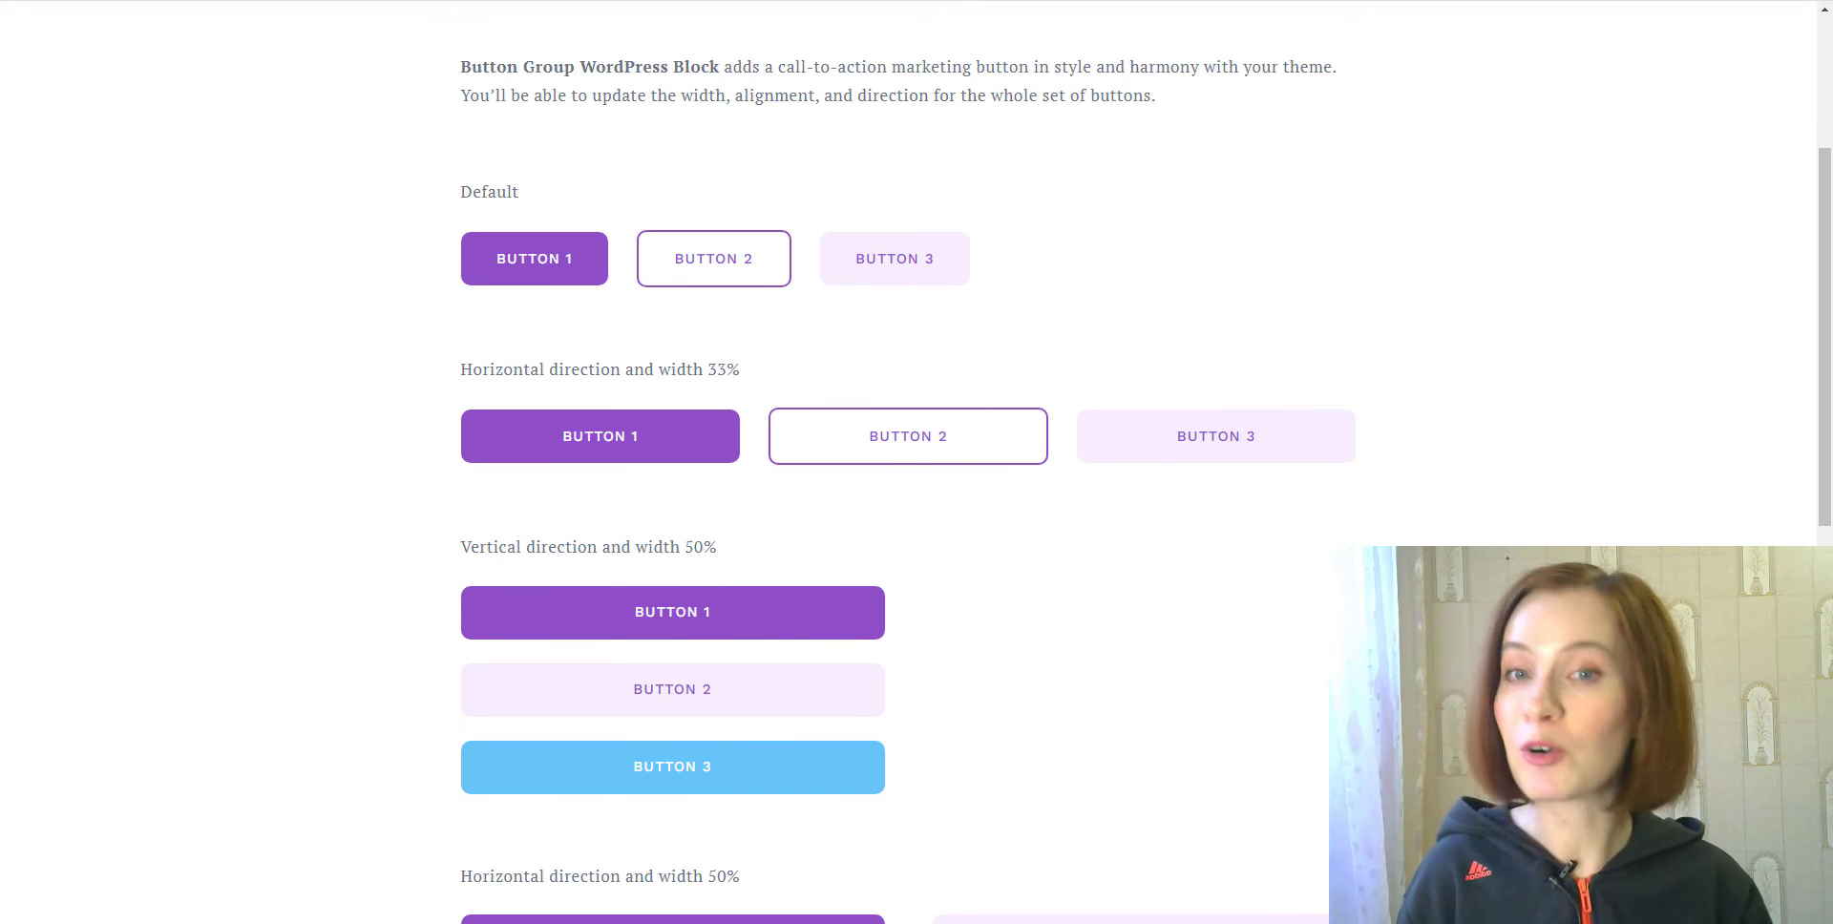
{"action": "scroll", "coordinate": [917, 468], "scroll_direction": "down", "scroll_amount": 2}
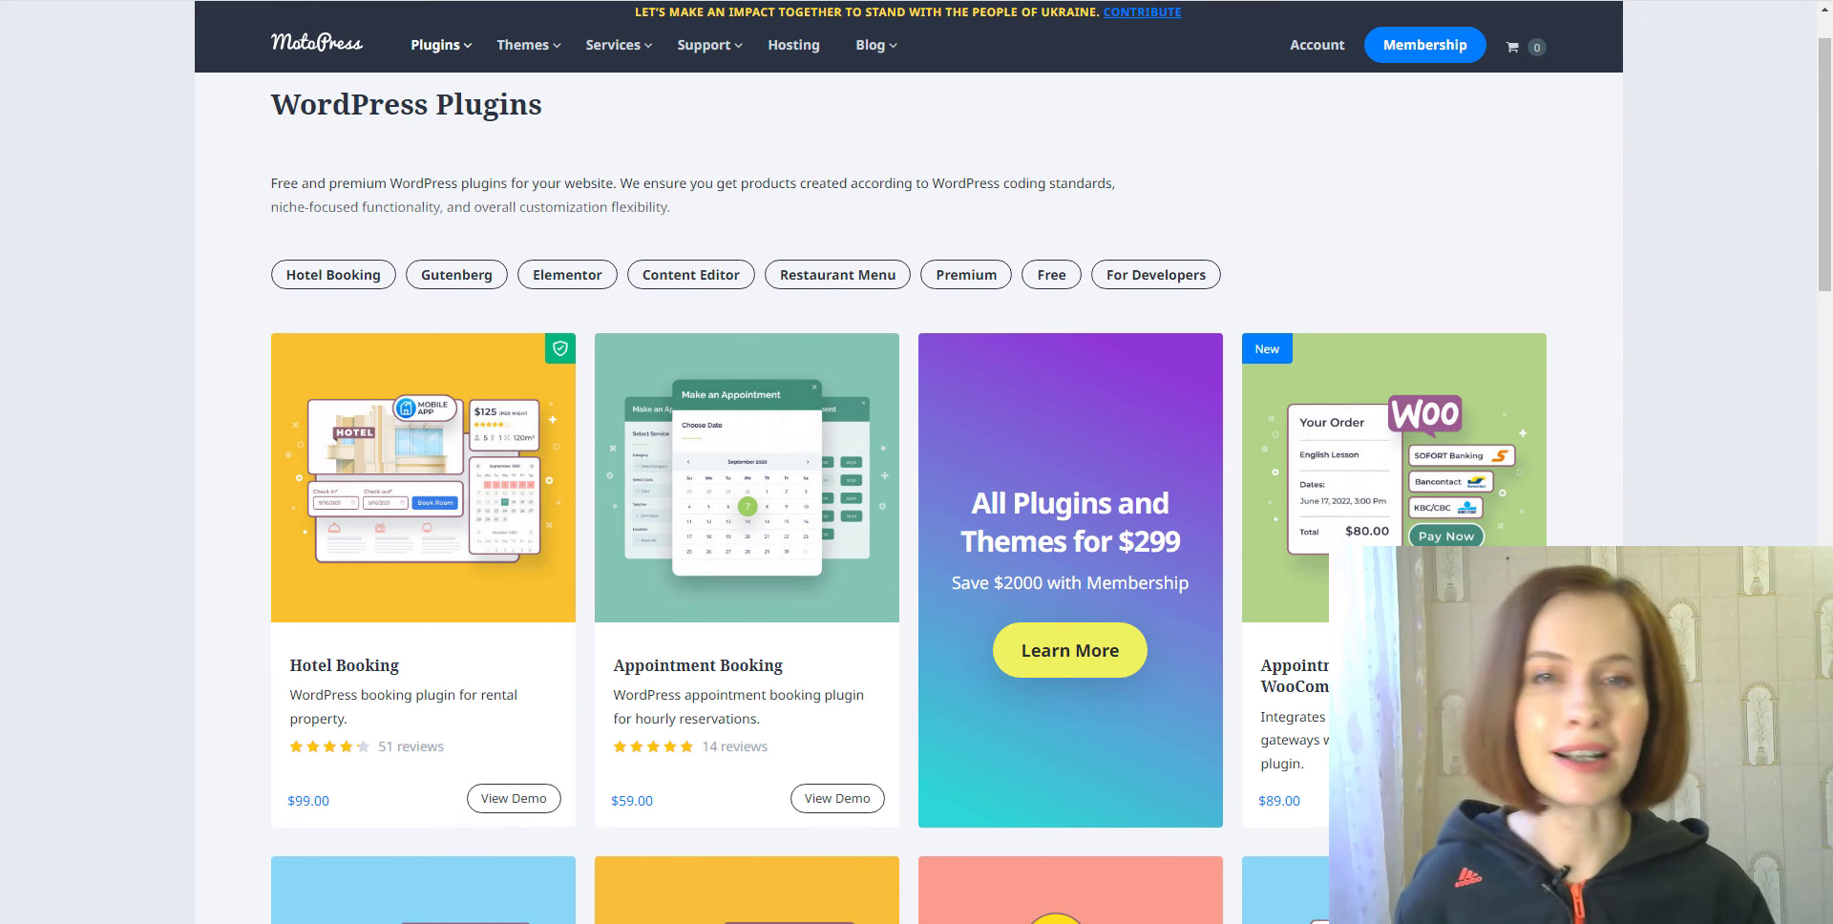
- Visit the MotoPress Club page, then browse the demo sites' wine, Vacation and castles tour posts
{"action": "left_click", "coordinate": [1070, 654]}
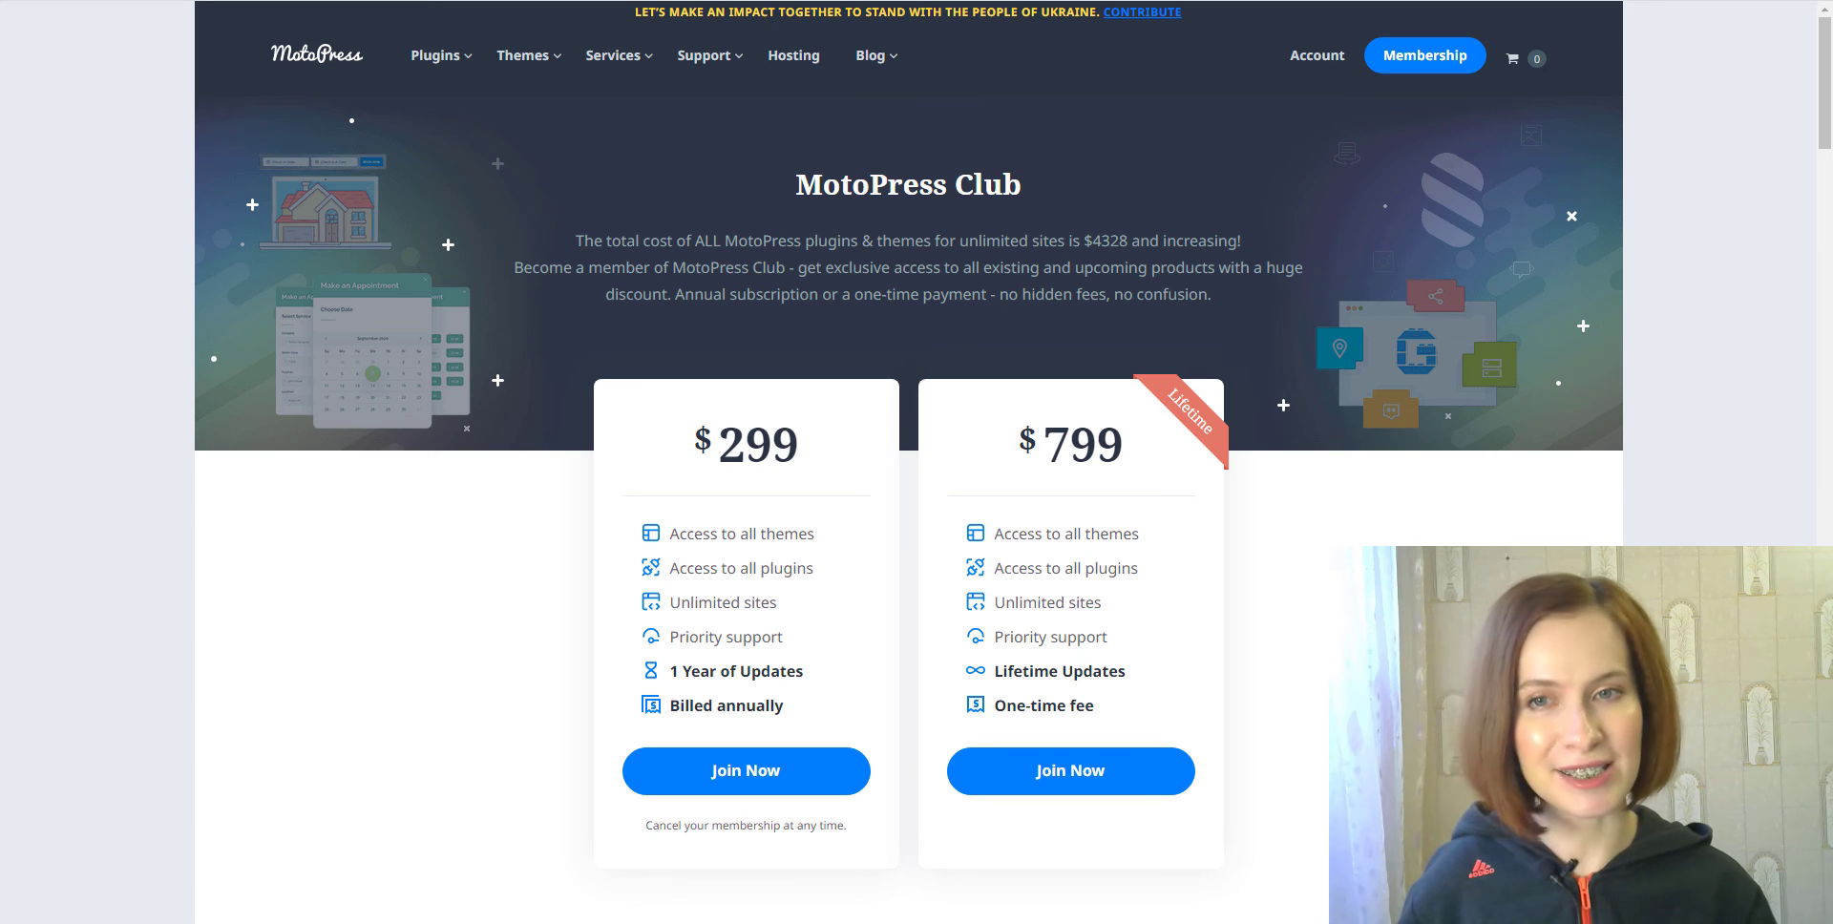
{"action": "key", "text": "ctrl+Tab"}
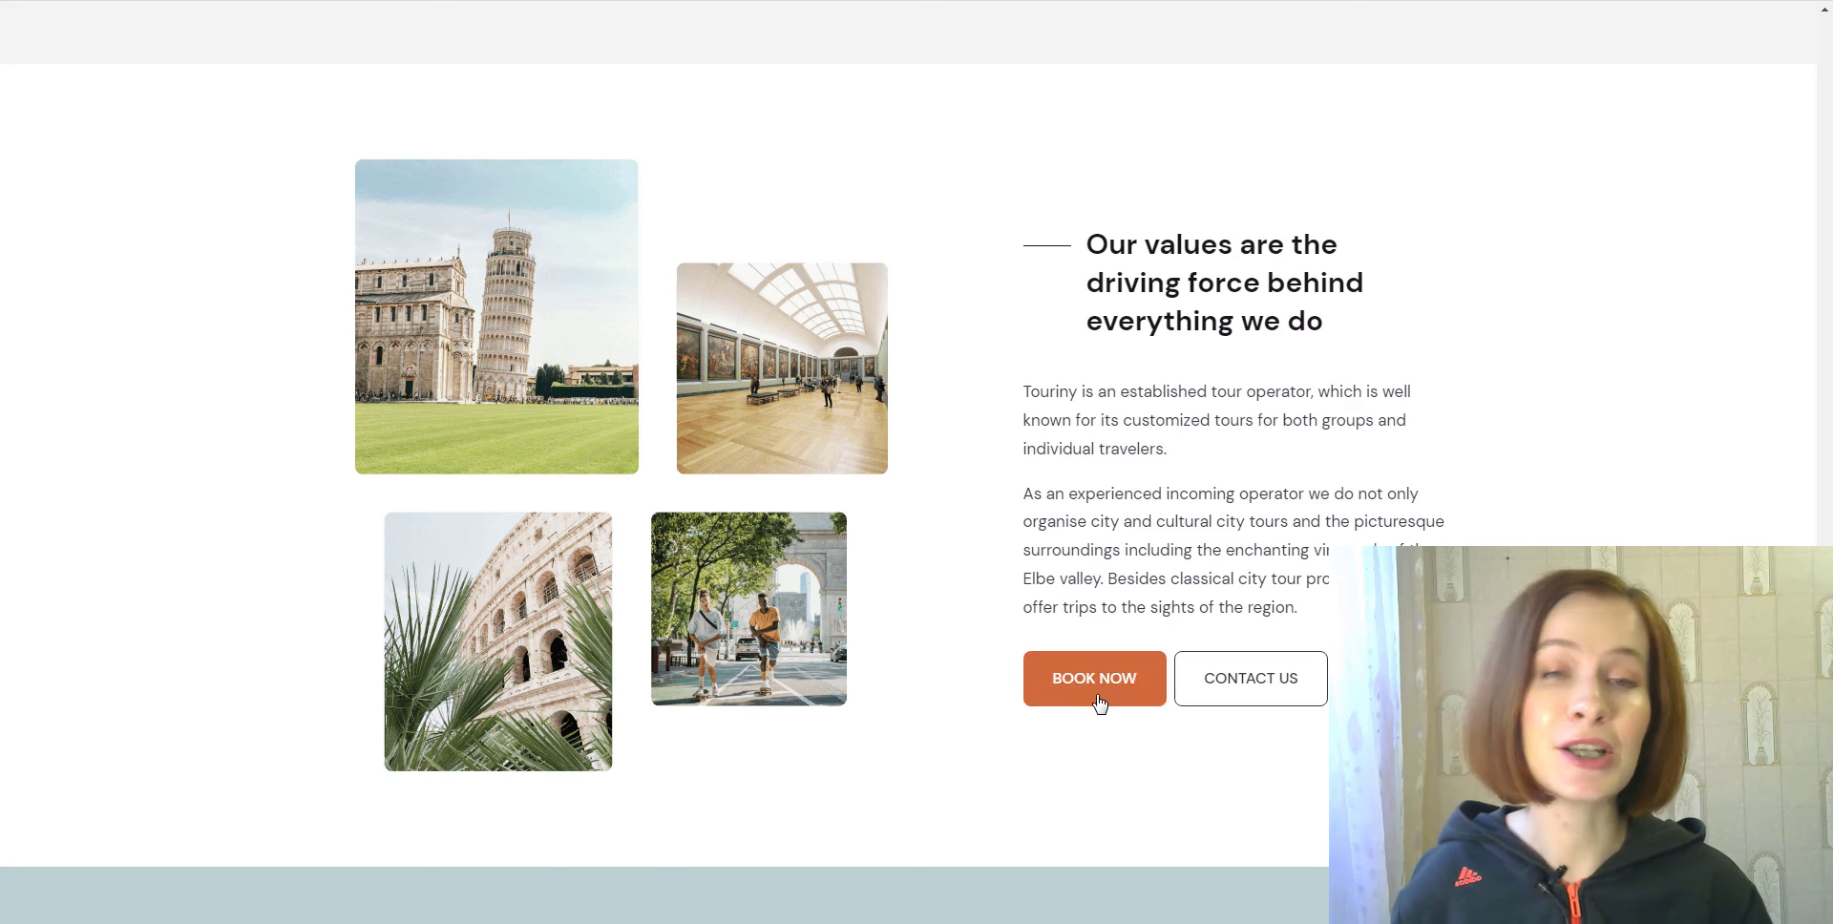
{"action": "key", "text": "ctrl+Tab"}
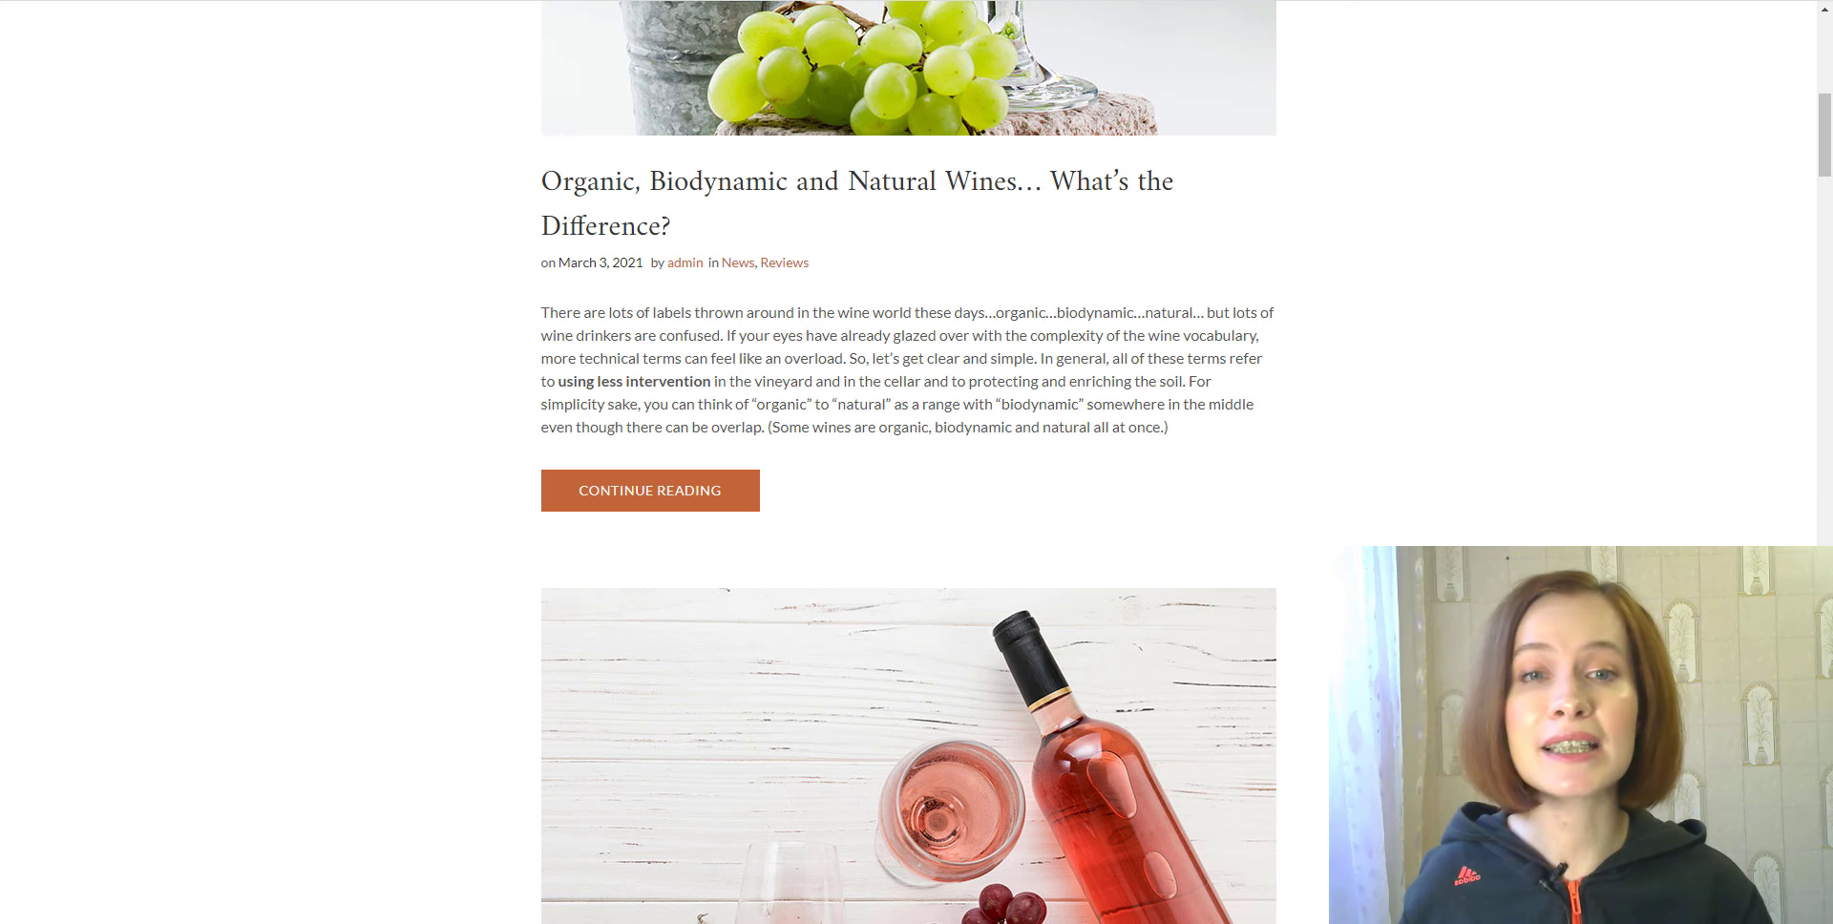
{"action": "left_click", "coordinate": [640, 511]}
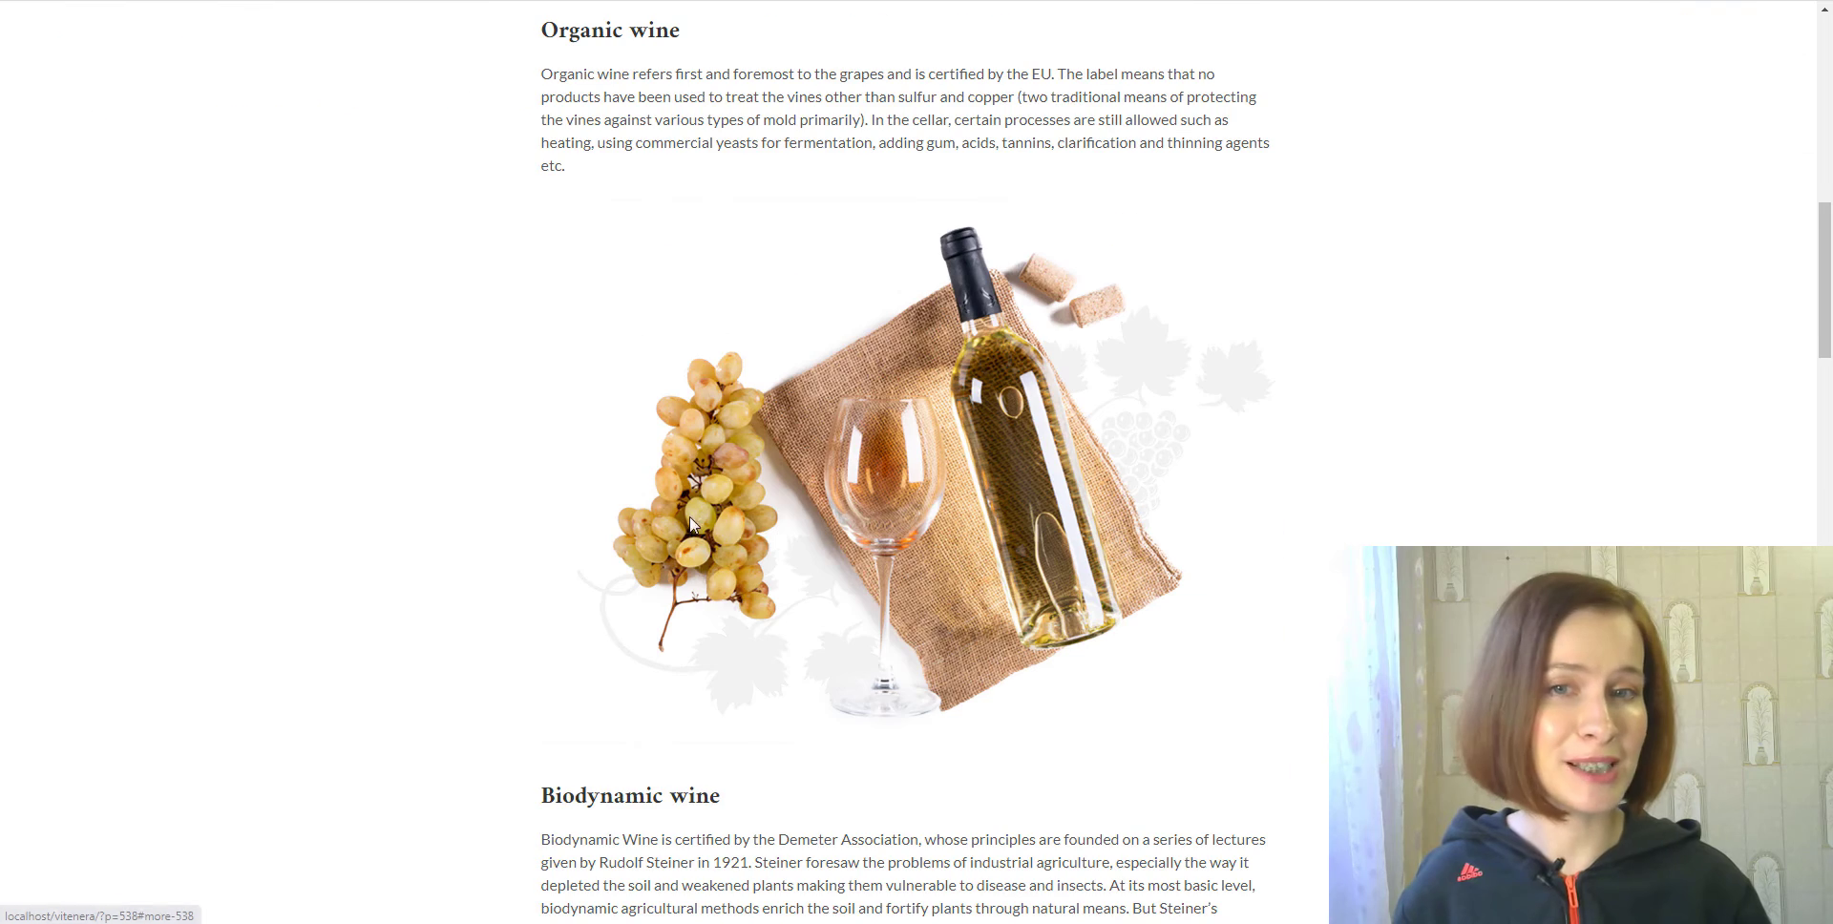
{"action": "scroll", "coordinate": [907, 458], "scroll_direction": "down", "scroll_amount": 2}
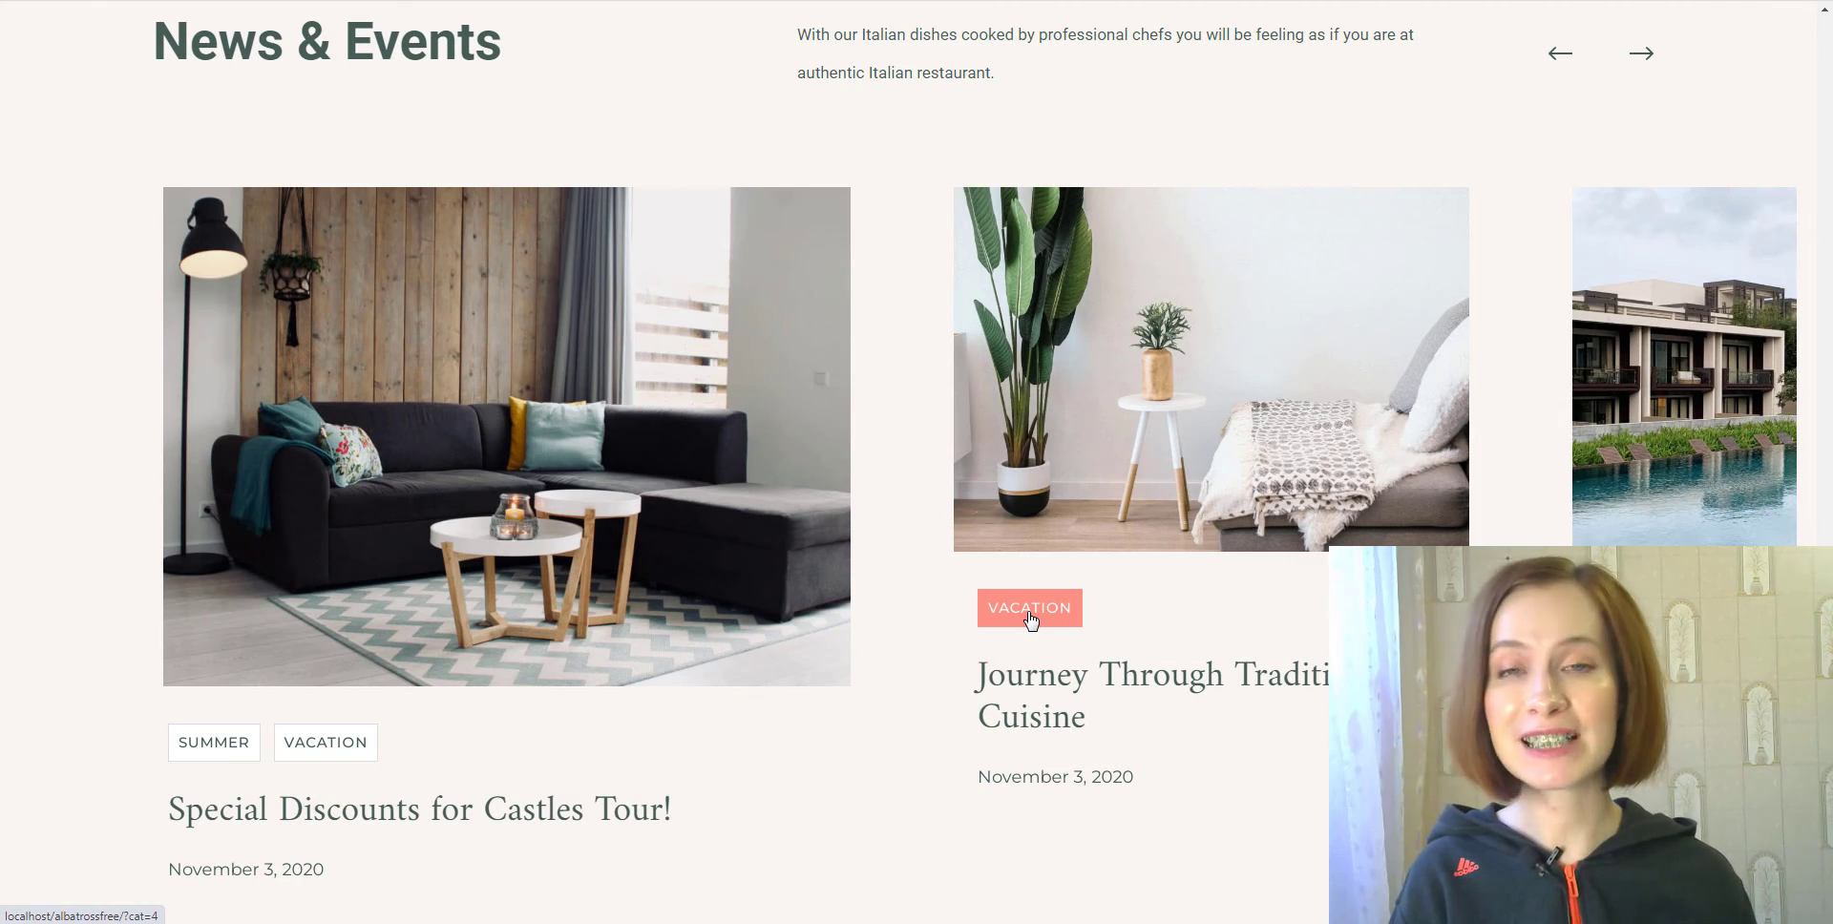
{"action": "left_click", "coordinate": [1030, 619]}
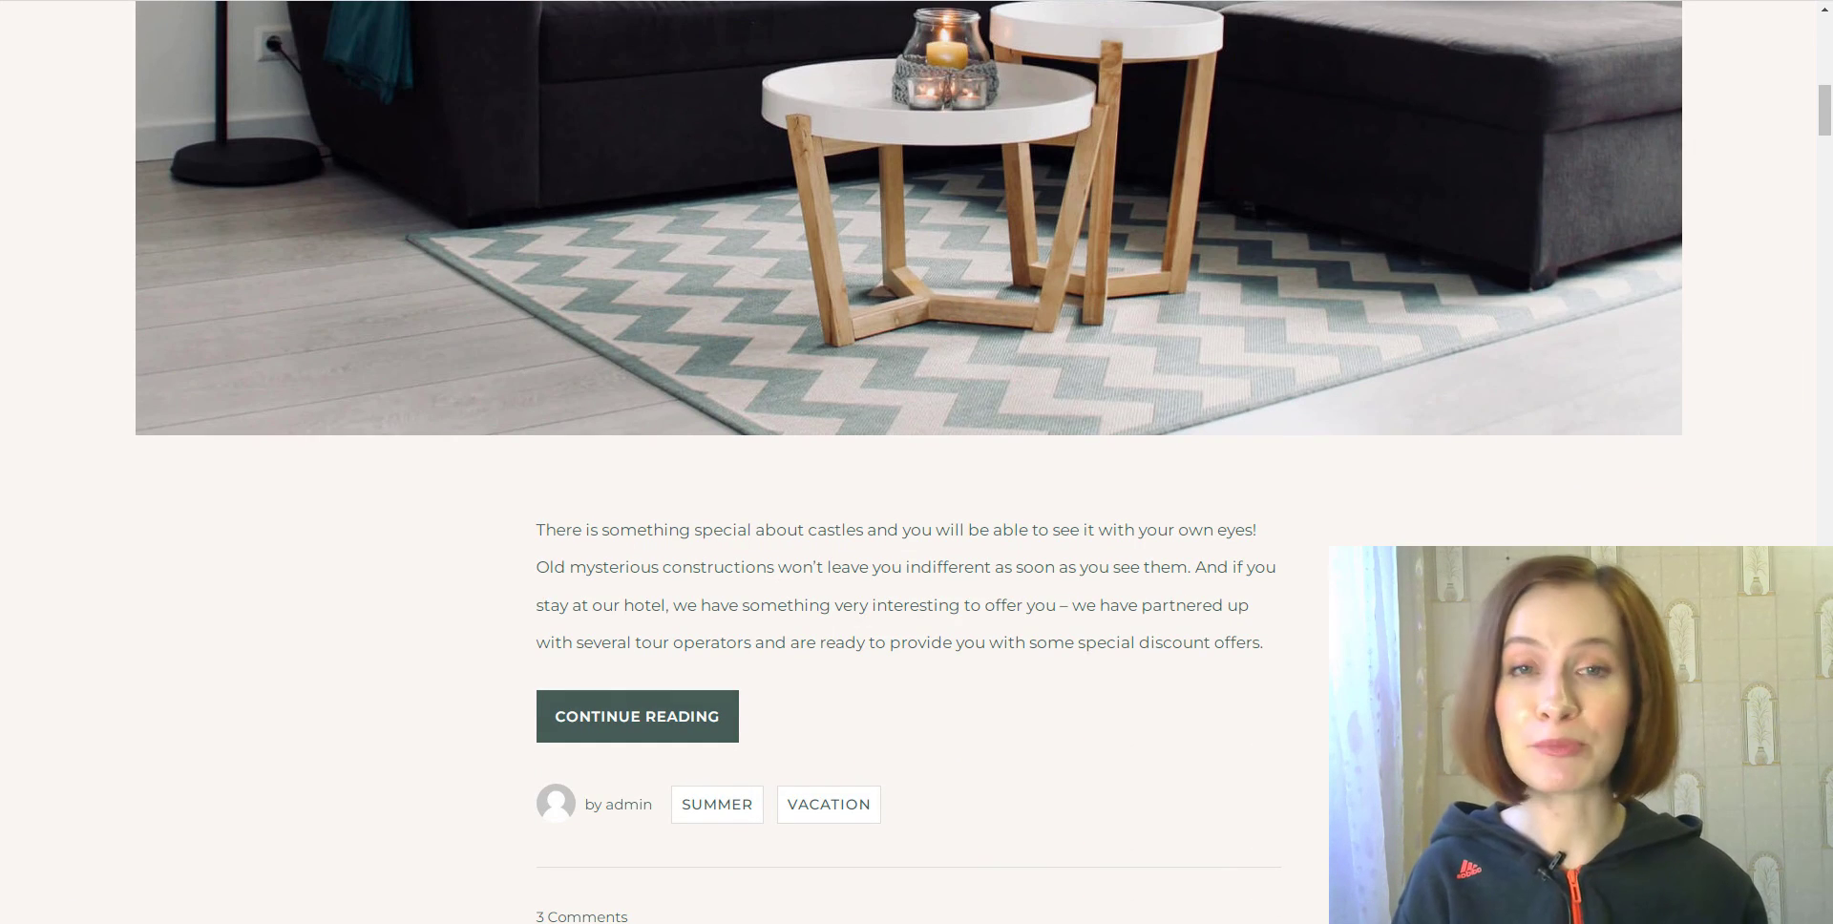
{"action": "left_click", "coordinate": [661, 739]}
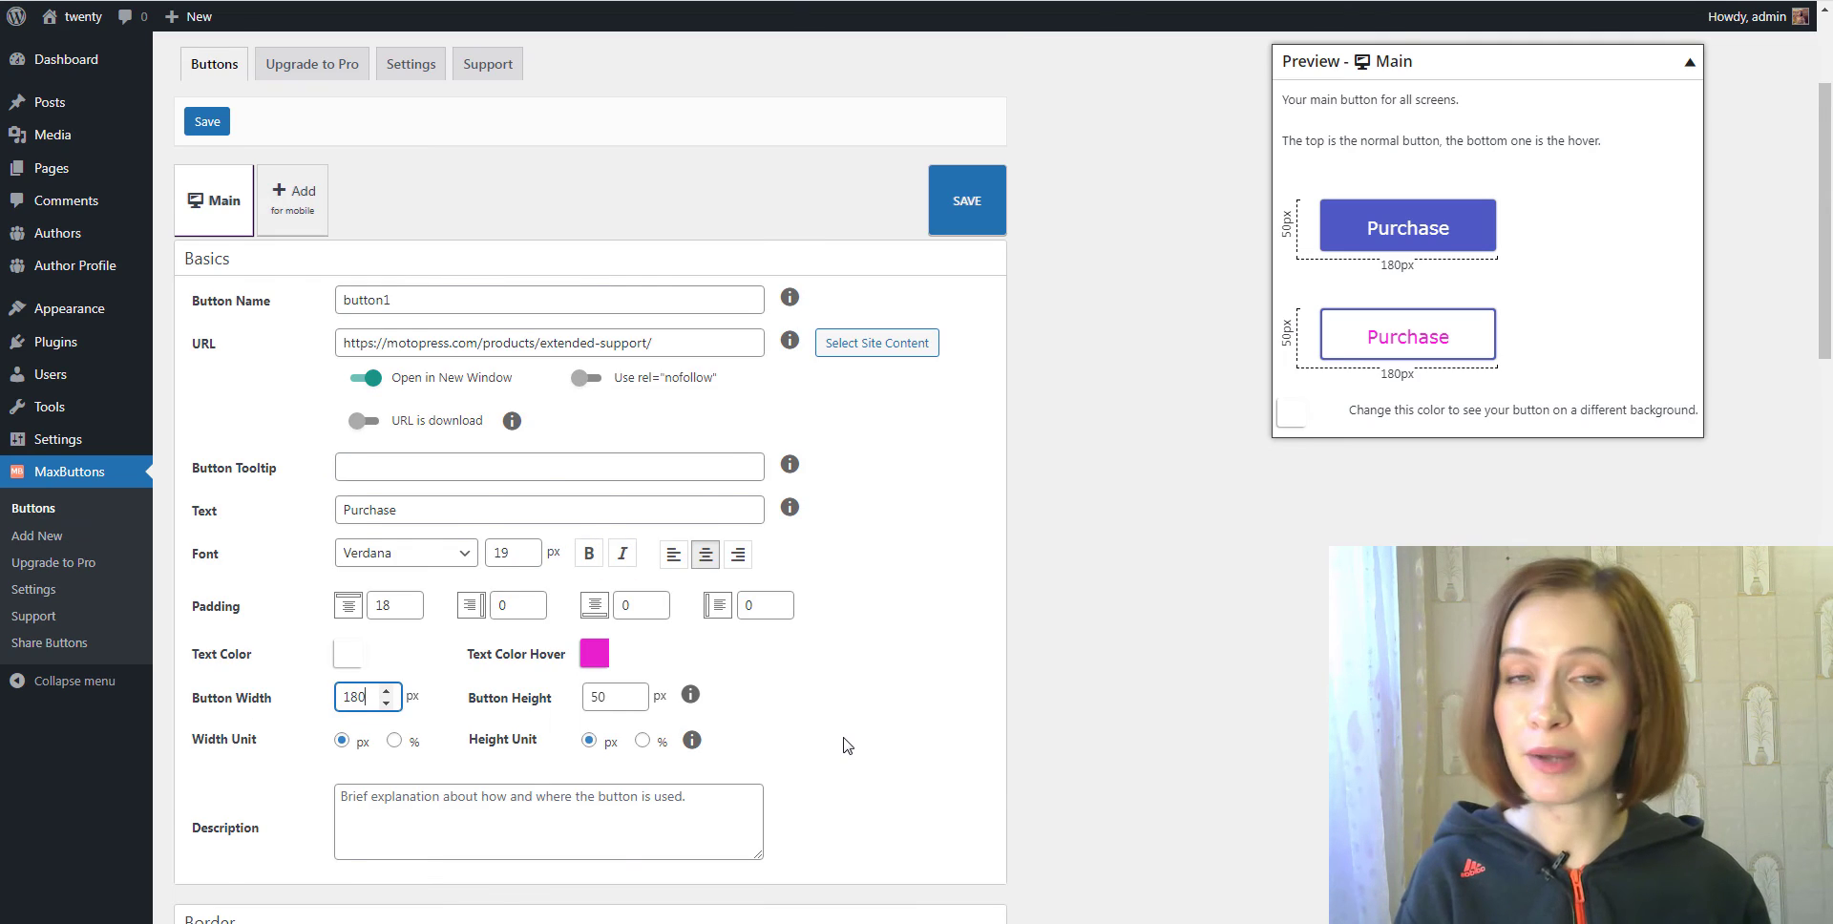
- Describe the button as 'A button for the Second page', make it outline style at 25% width, and retype its label ending
{"action": "scroll", "coordinate": [847, 745], "scroll_direction": "down", "scroll_amount": 1}
{"action": "left_click", "coordinate": [516, 704]}
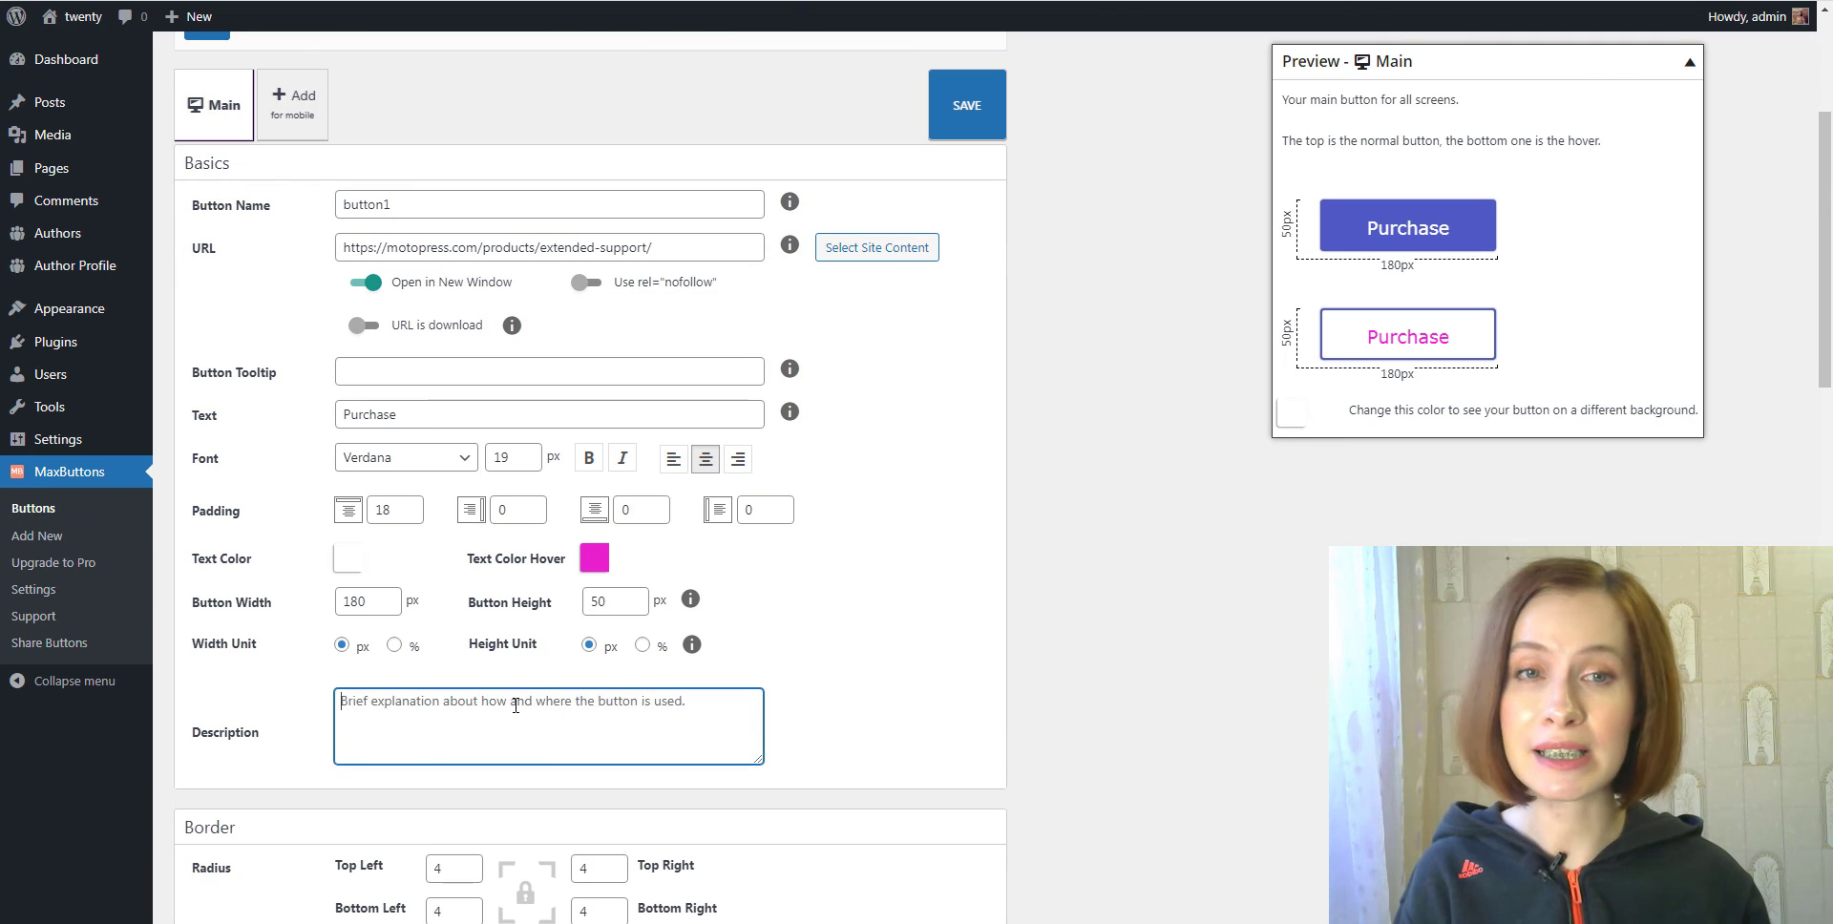
{"action": "type", "text": "A button for the S"}
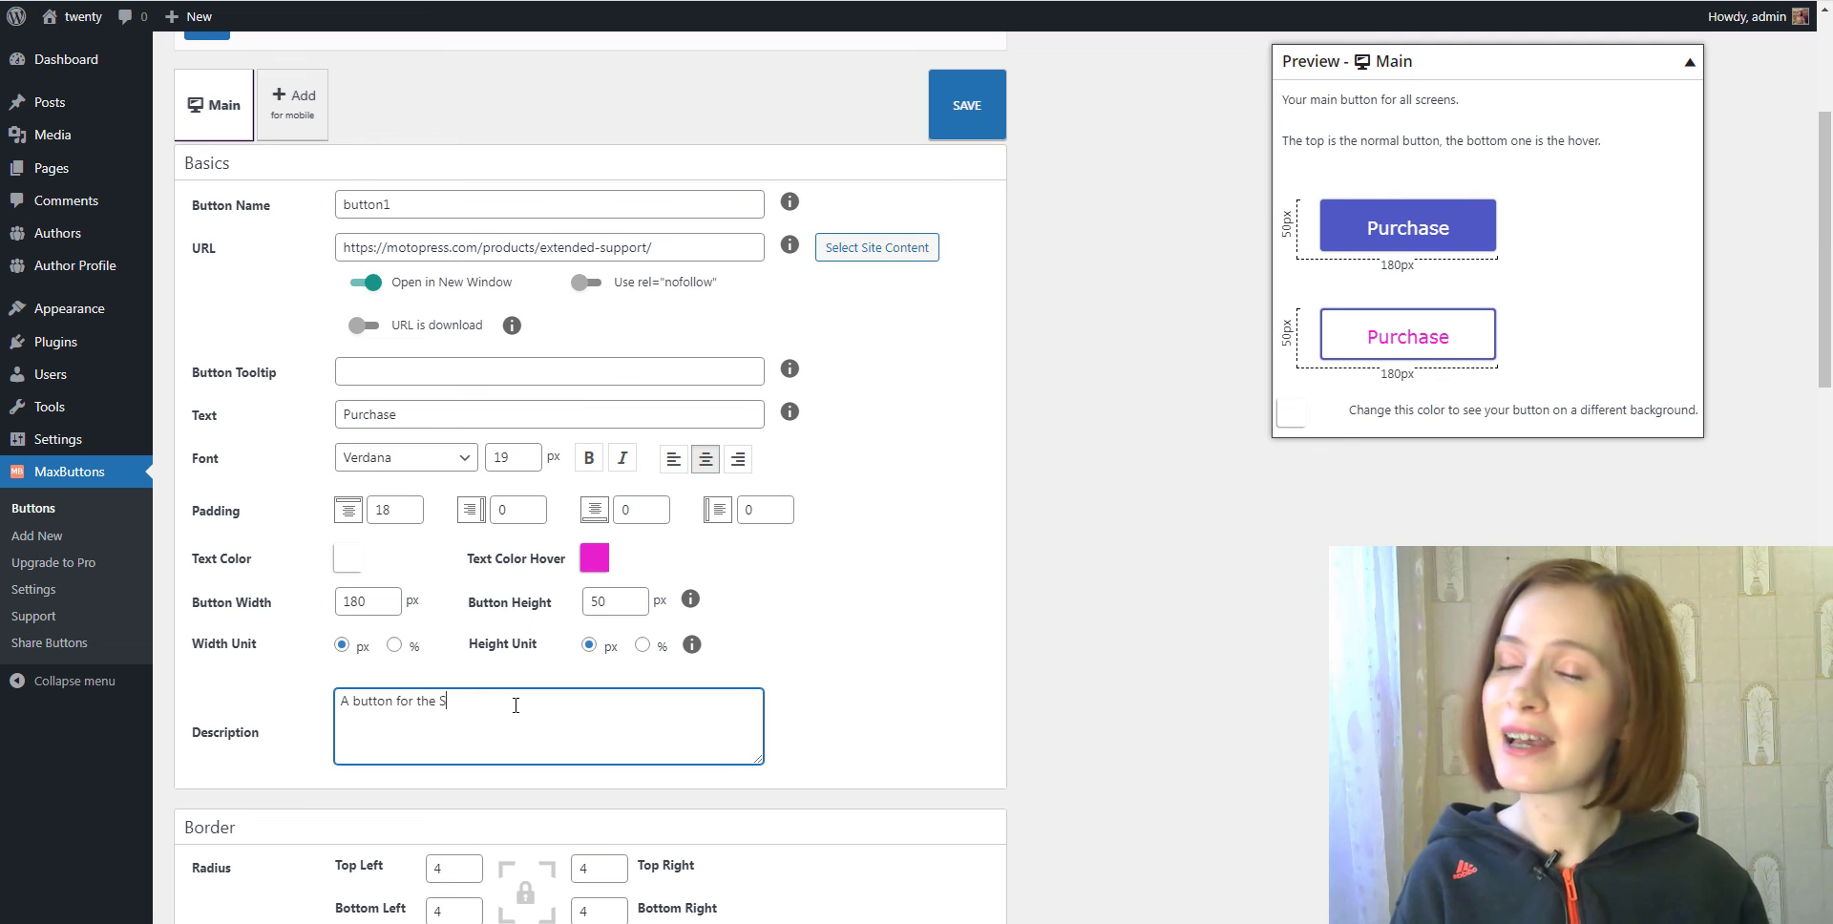
{"action": "type", "text": "econd page"}
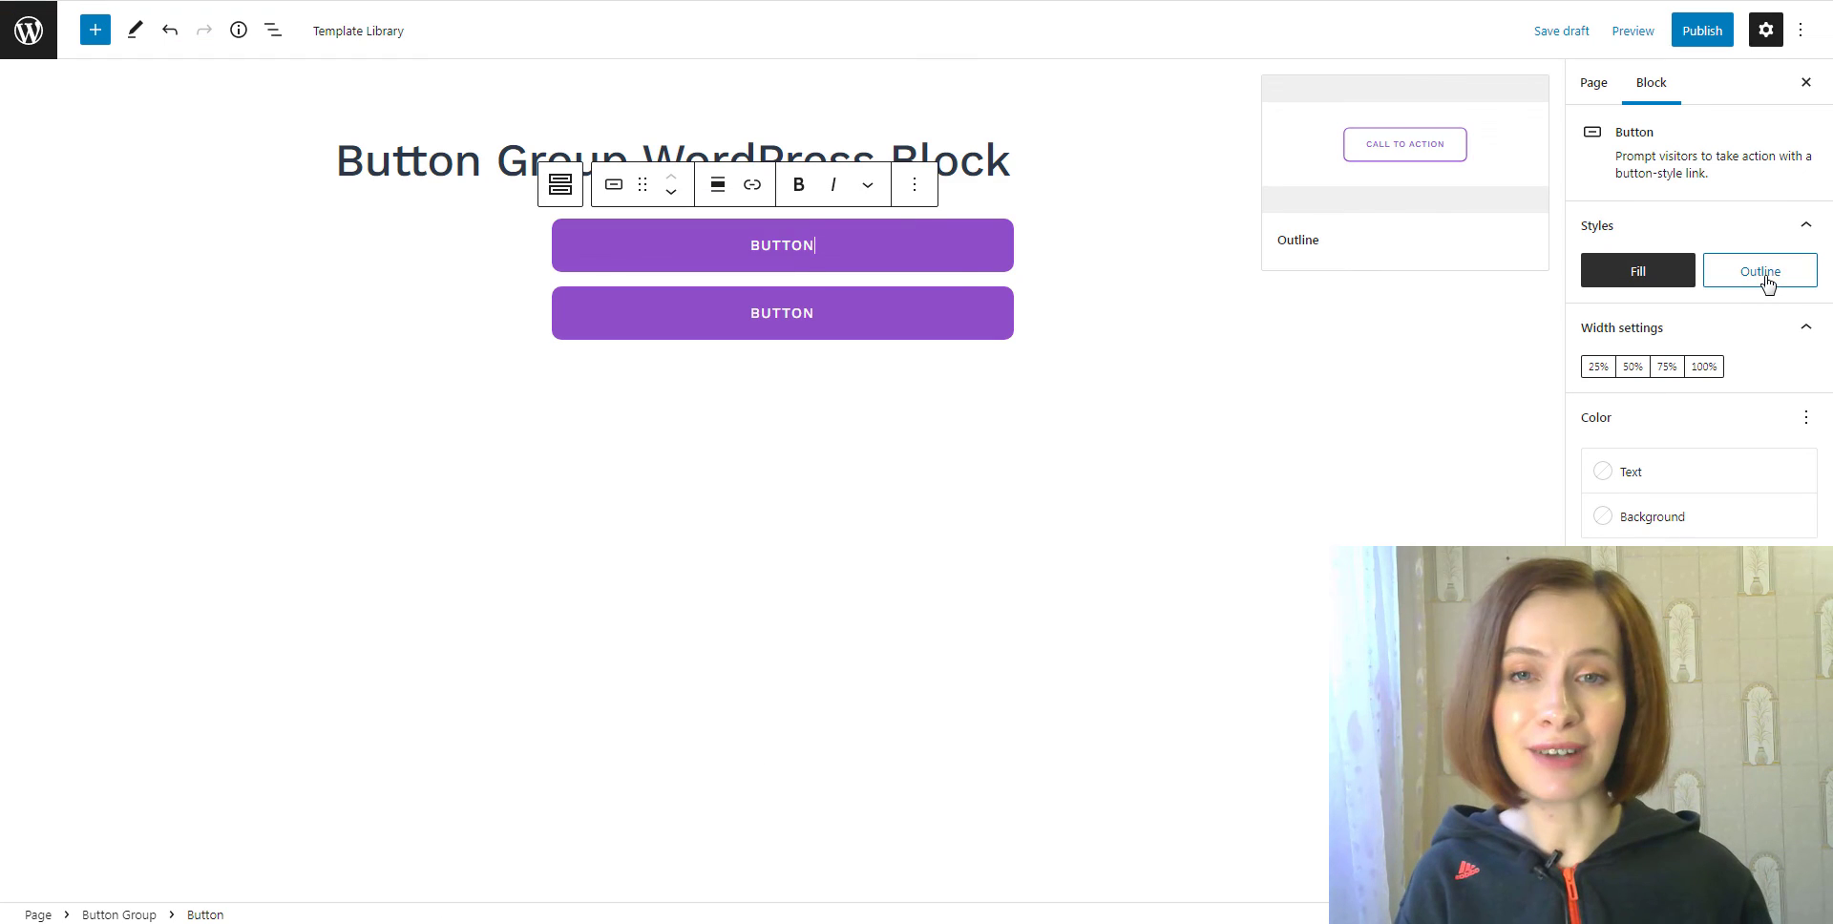
{"action": "left_click", "coordinate": [1762, 275]}
{"action": "left_click", "coordinate": [1668, 369]}
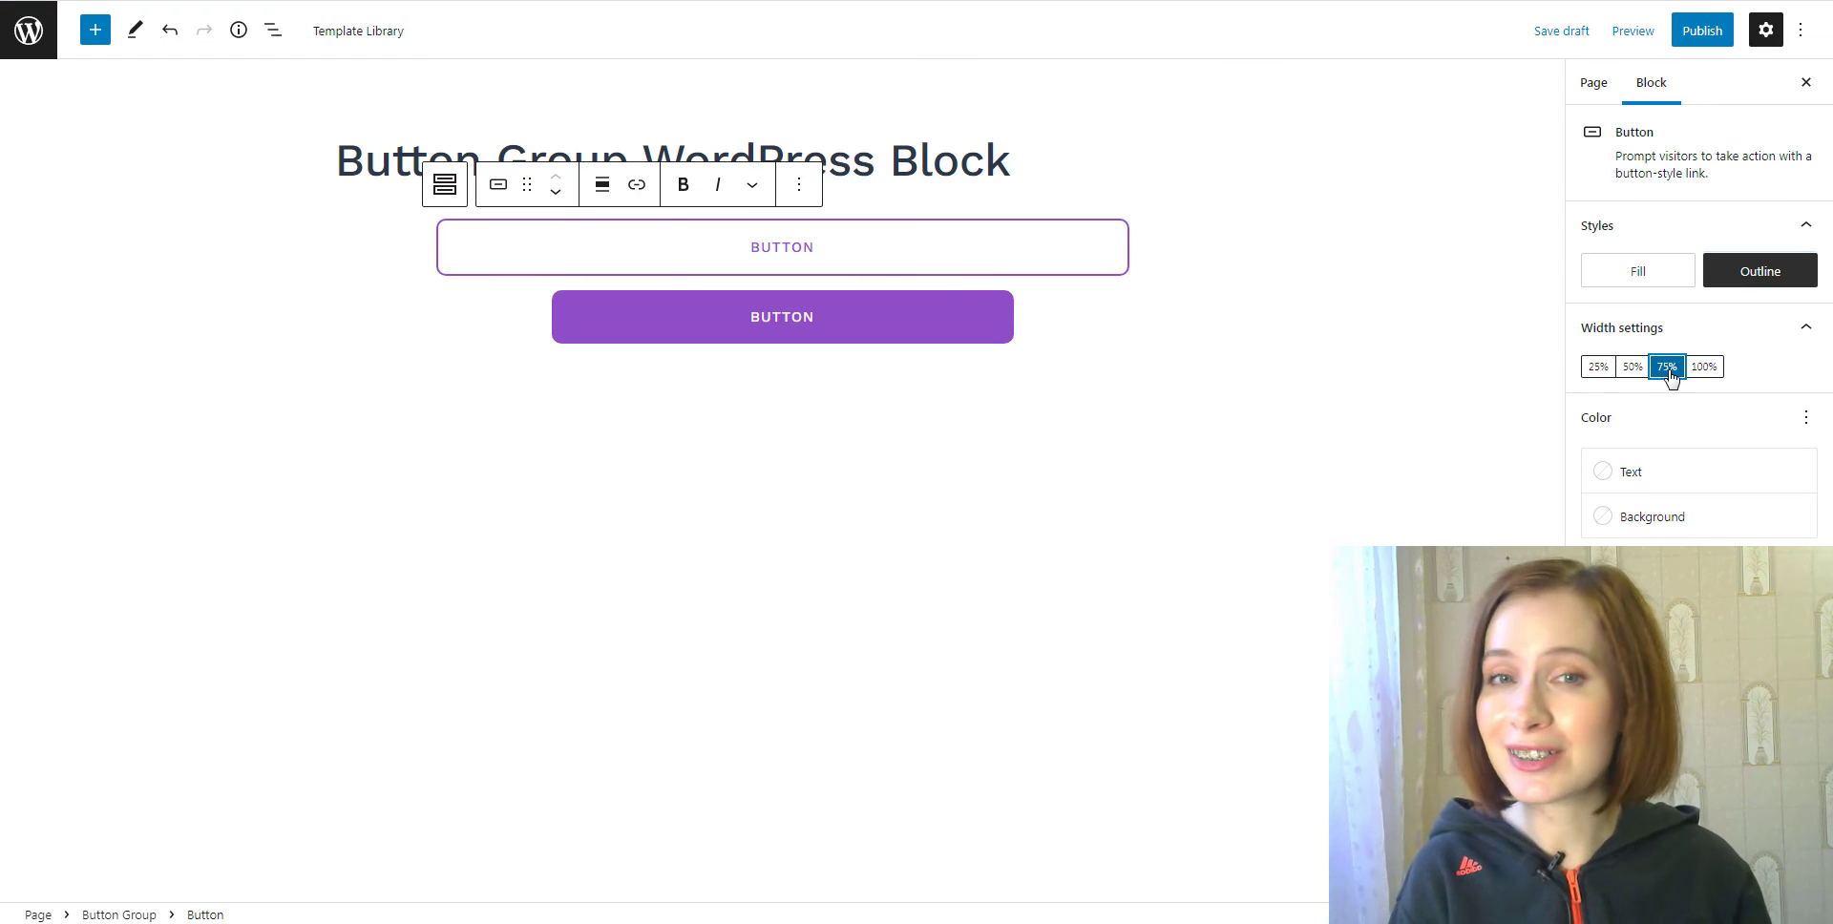
{"action": "left_click", "coordinate": [1598, 367]}
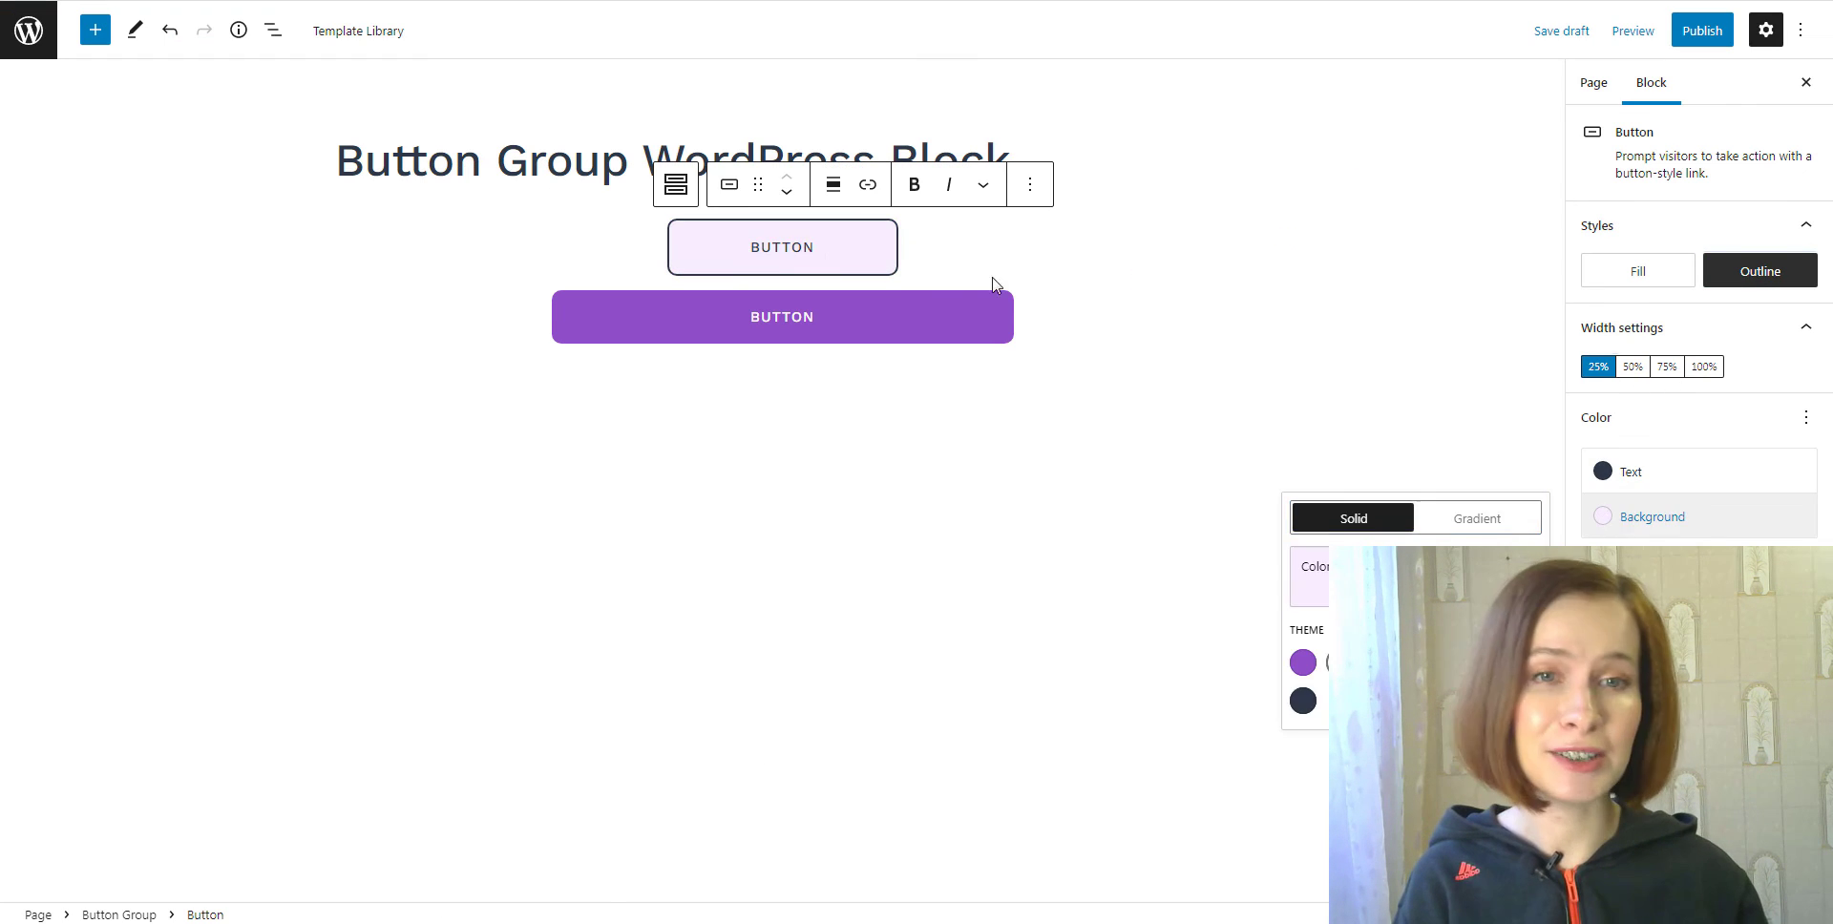
{"action": "left_click_drag", "start_coordinate": [817, 248], "coordinate": [777, 254]}
{"action": "type", "text": "Y N"}
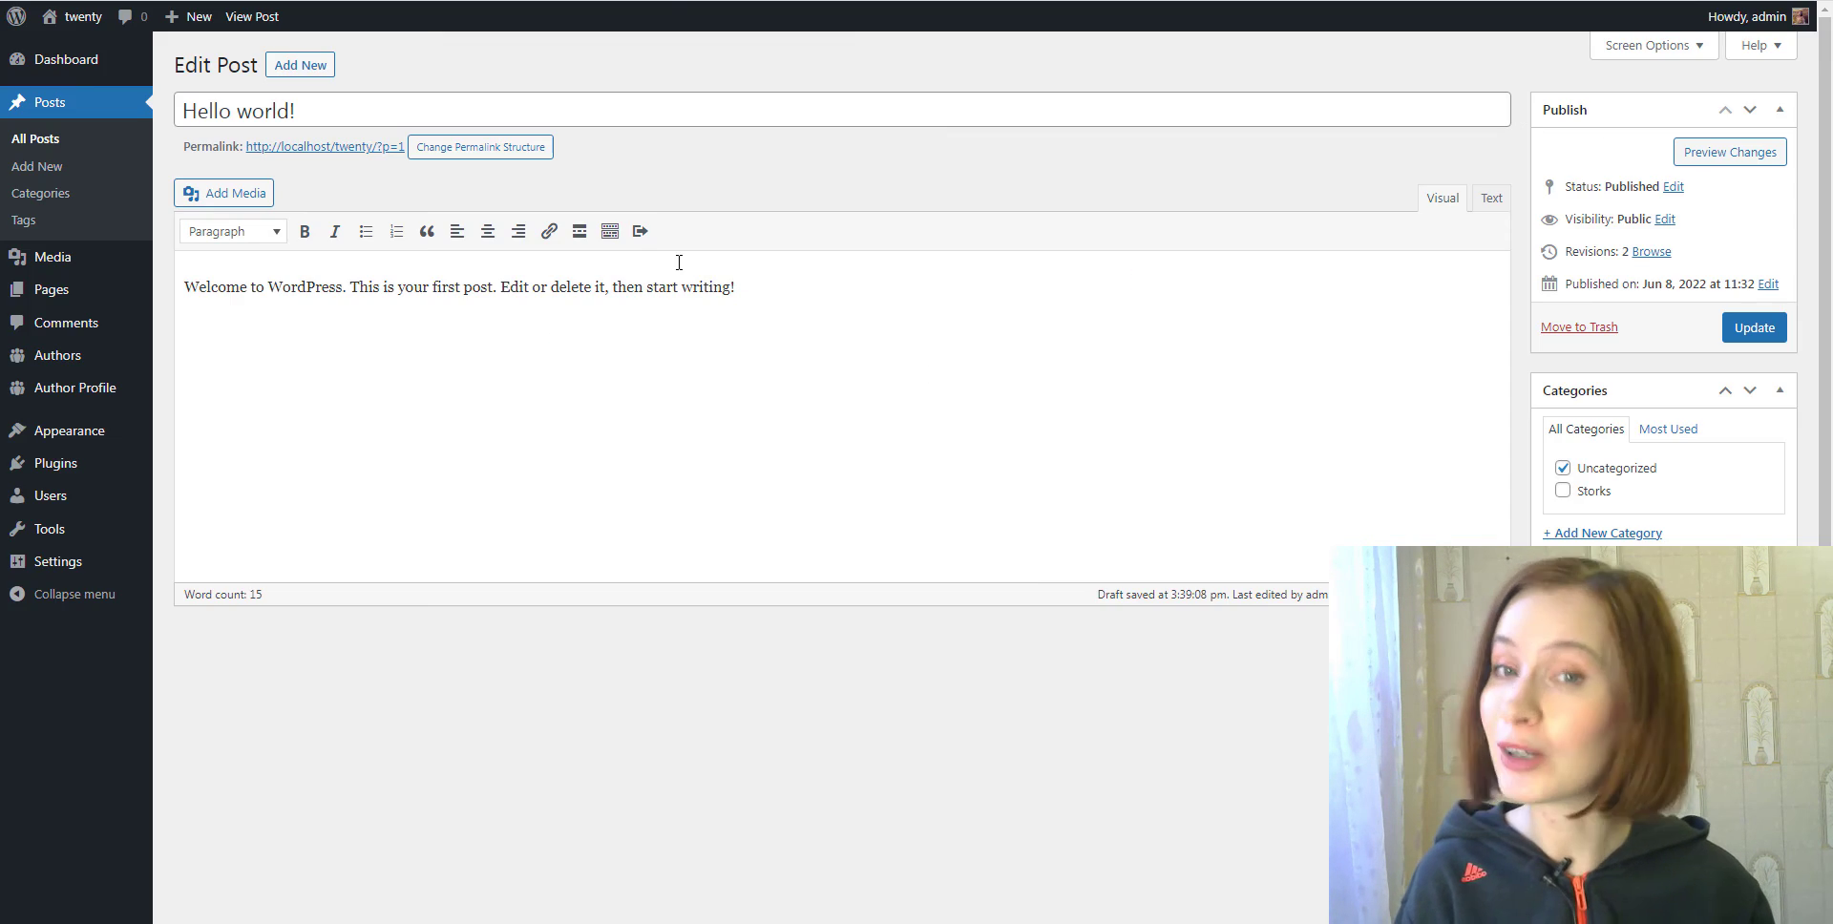
- Give the button the Glossy Rounded style and a red background, opening its link in a new tab
{"action": "left_click", "coordinate": [640, 231]}
{"action": "left_click", "coordinate": [955, 346]}
{"action": "left_click", "coordinate": [917, 429]}
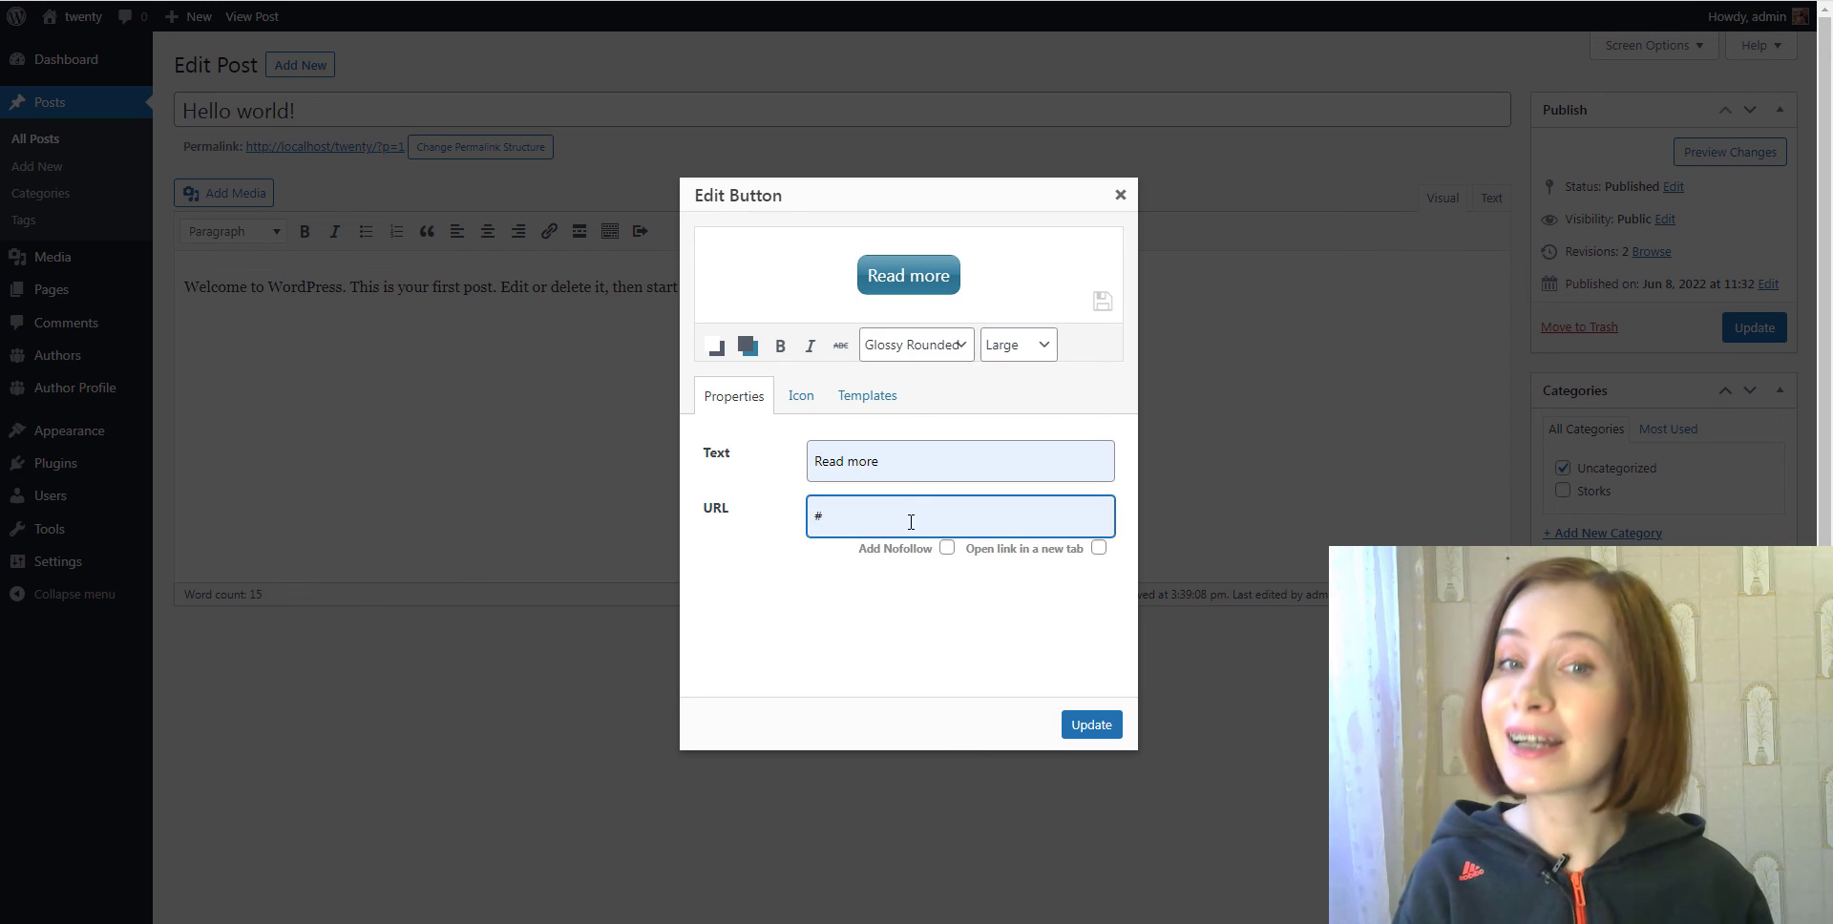
{"action": "left_click", "coordinate": [1099, 547]}
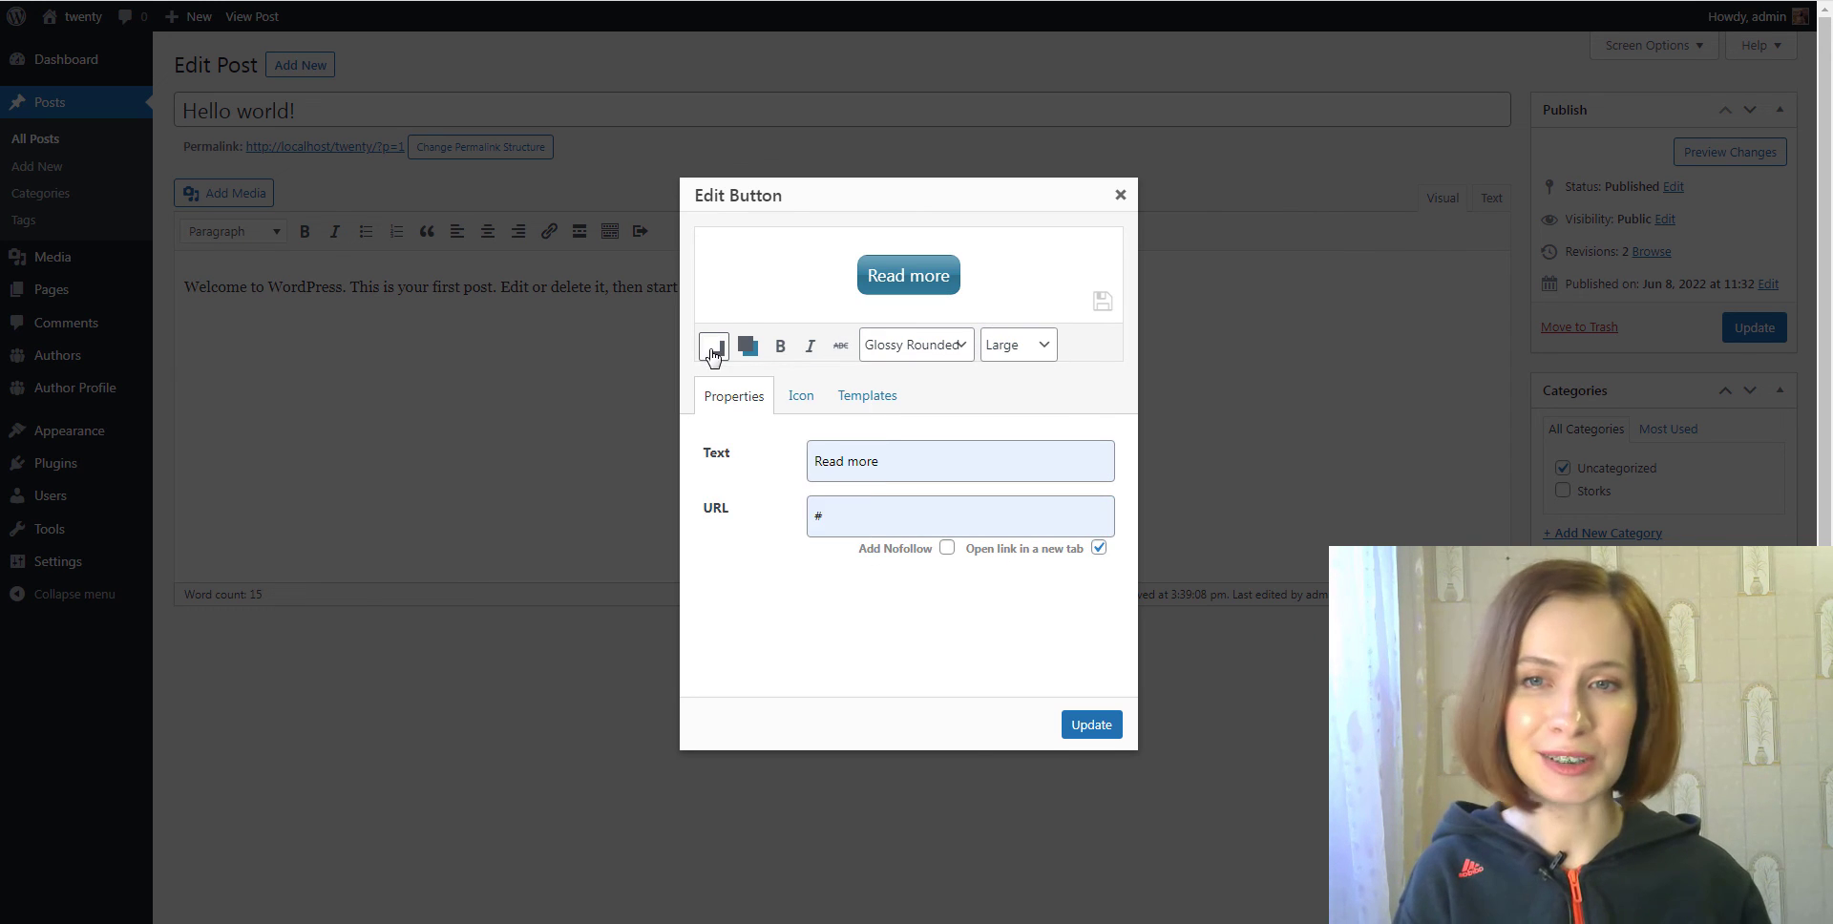
{"action": "left_click", "coordinate": [747, 345]}
{"action": "left_click", "coordinate": [892, 376]}
{"action": "left_click", "coordinate": [1100, 583]}
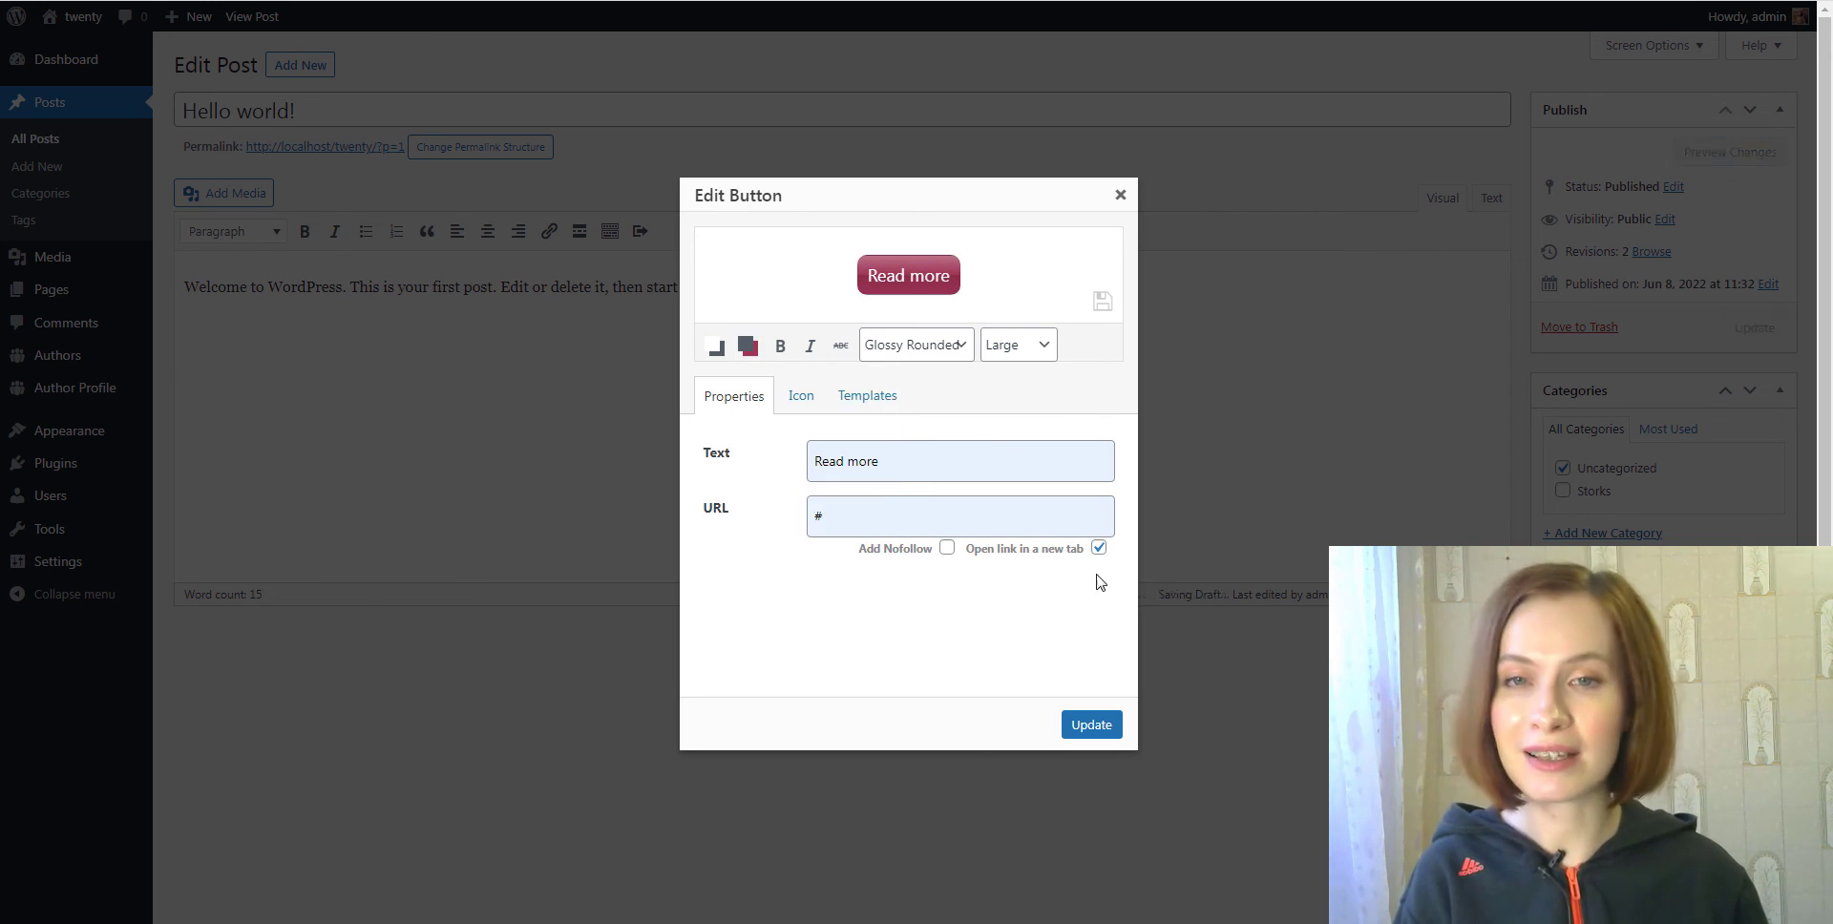
- Make the button text bold italic and add a graduation-cap icon after the text
{"action": "left_click", "coordinate": [780, 347]}
{"action": "left_click", "coordinate": [810, 347]}
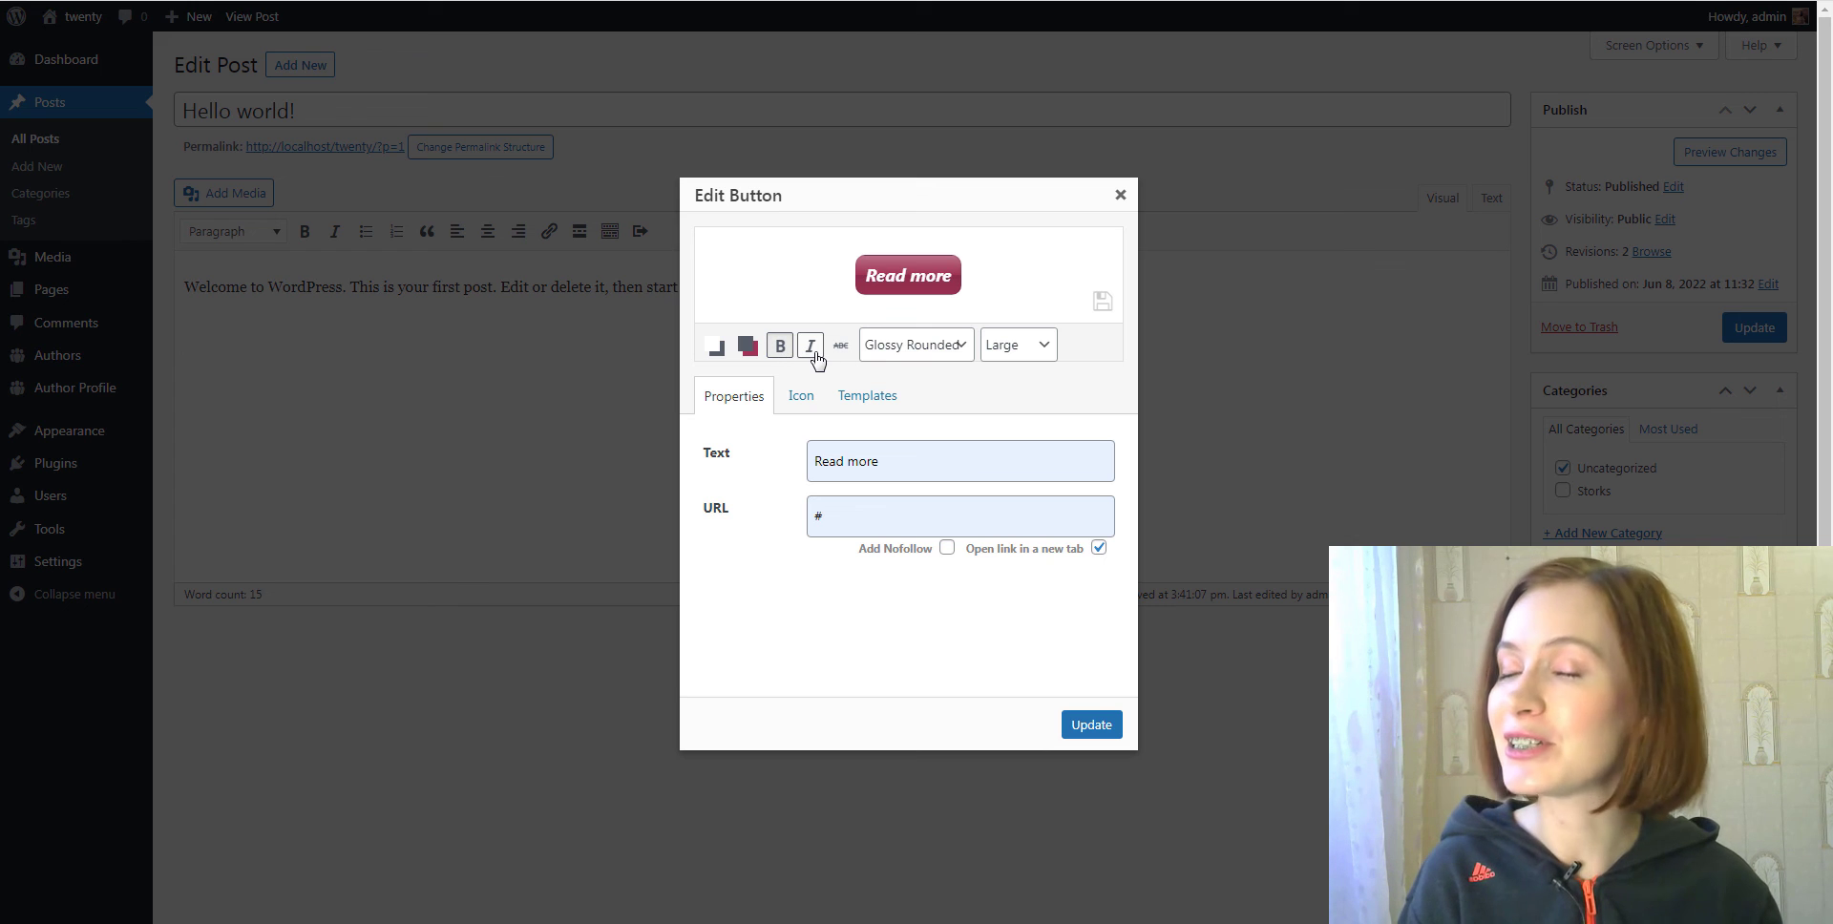
{"action": "left_click", "coordinate": [802, 397]}
{"action": "left_click", "coordinate": [792, 659]}
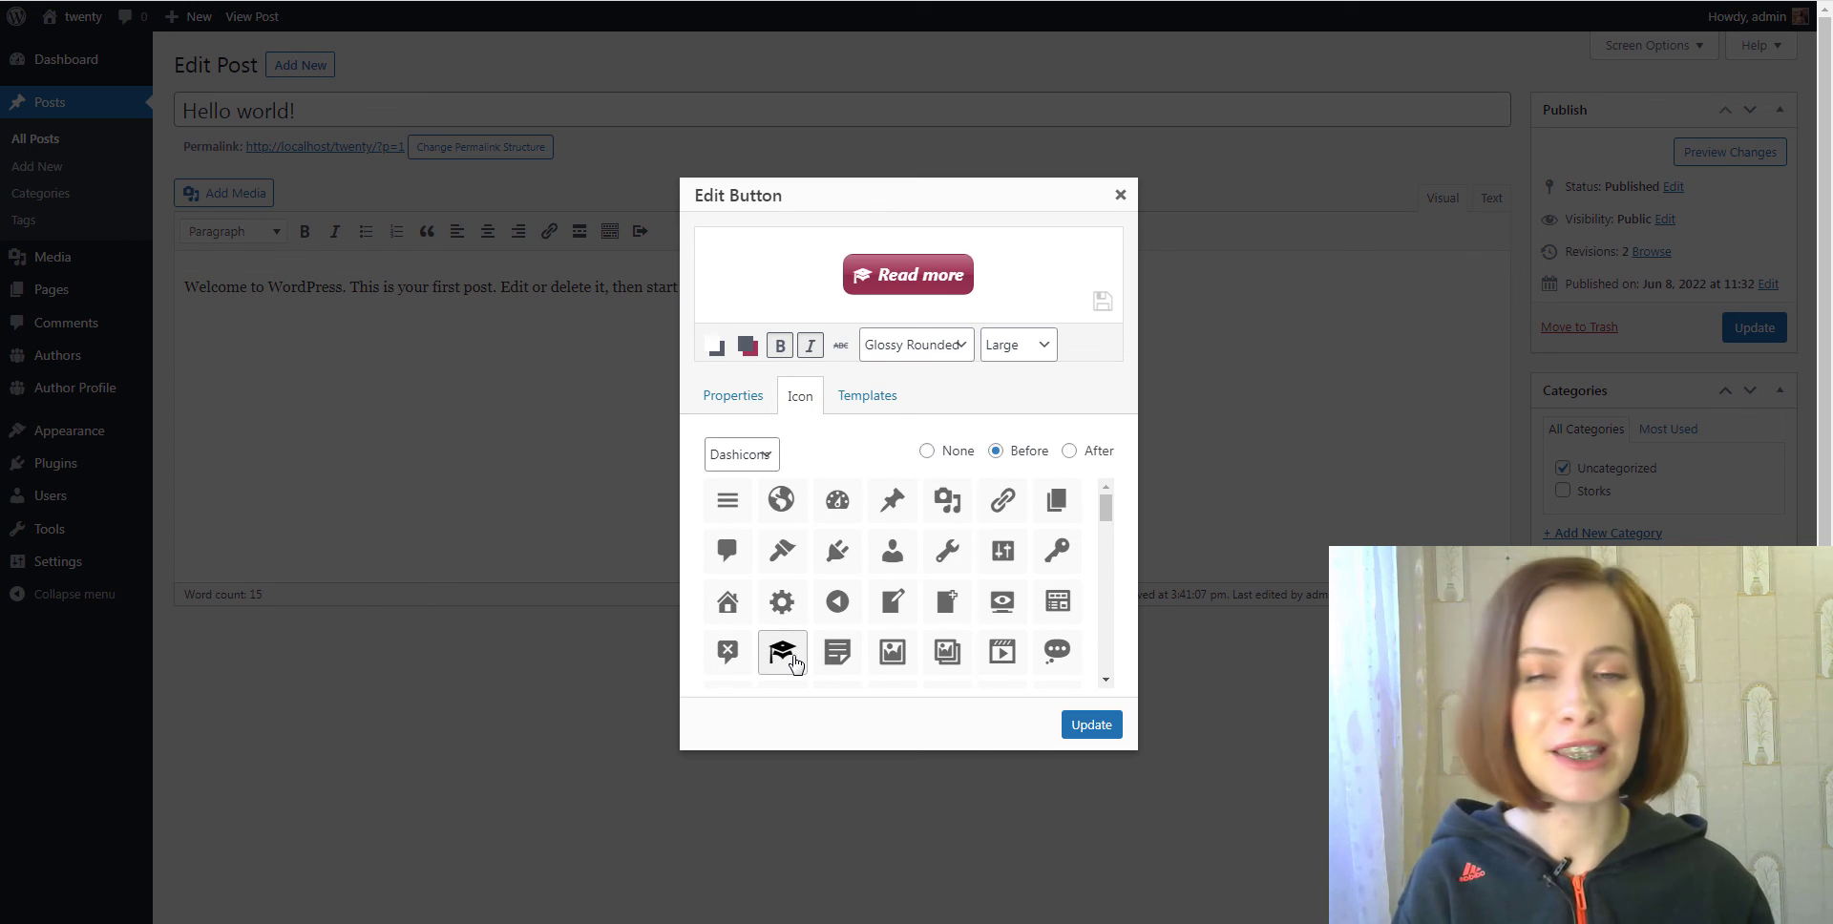
{"action": "left_click", "coordinate": [1070, 451]}
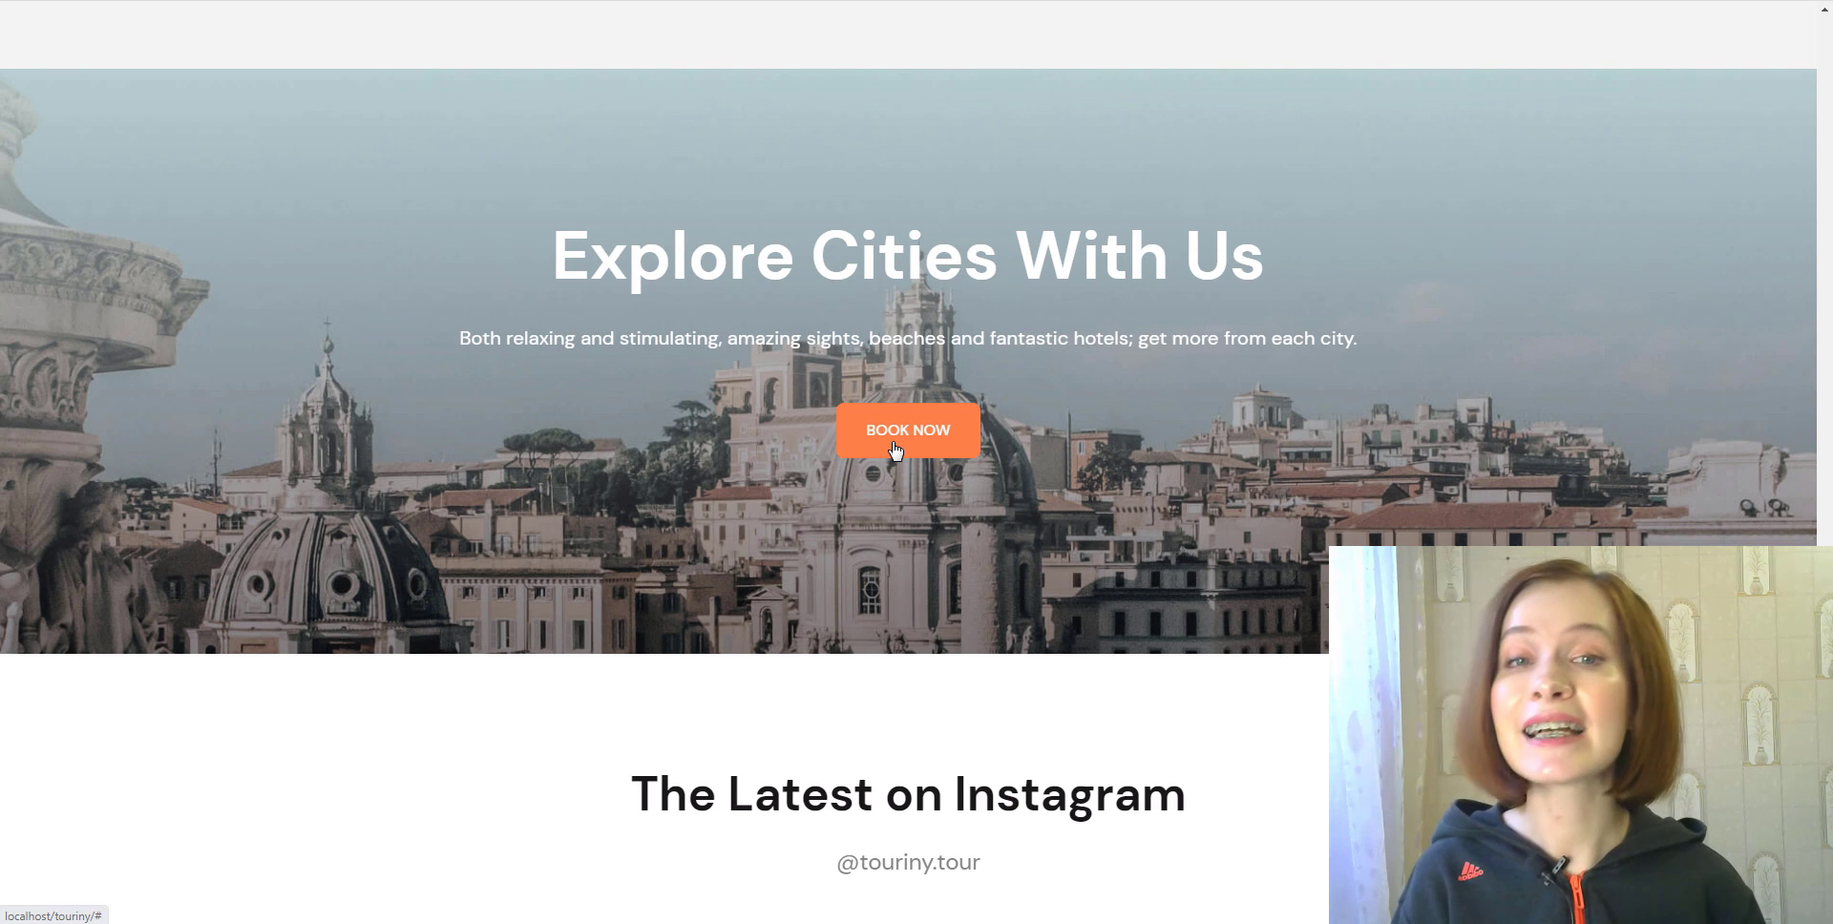
- Open the booking panel from the city-tour site's BOOK NOW button
{"action": "left_click", "coordinate": [896, 451]}
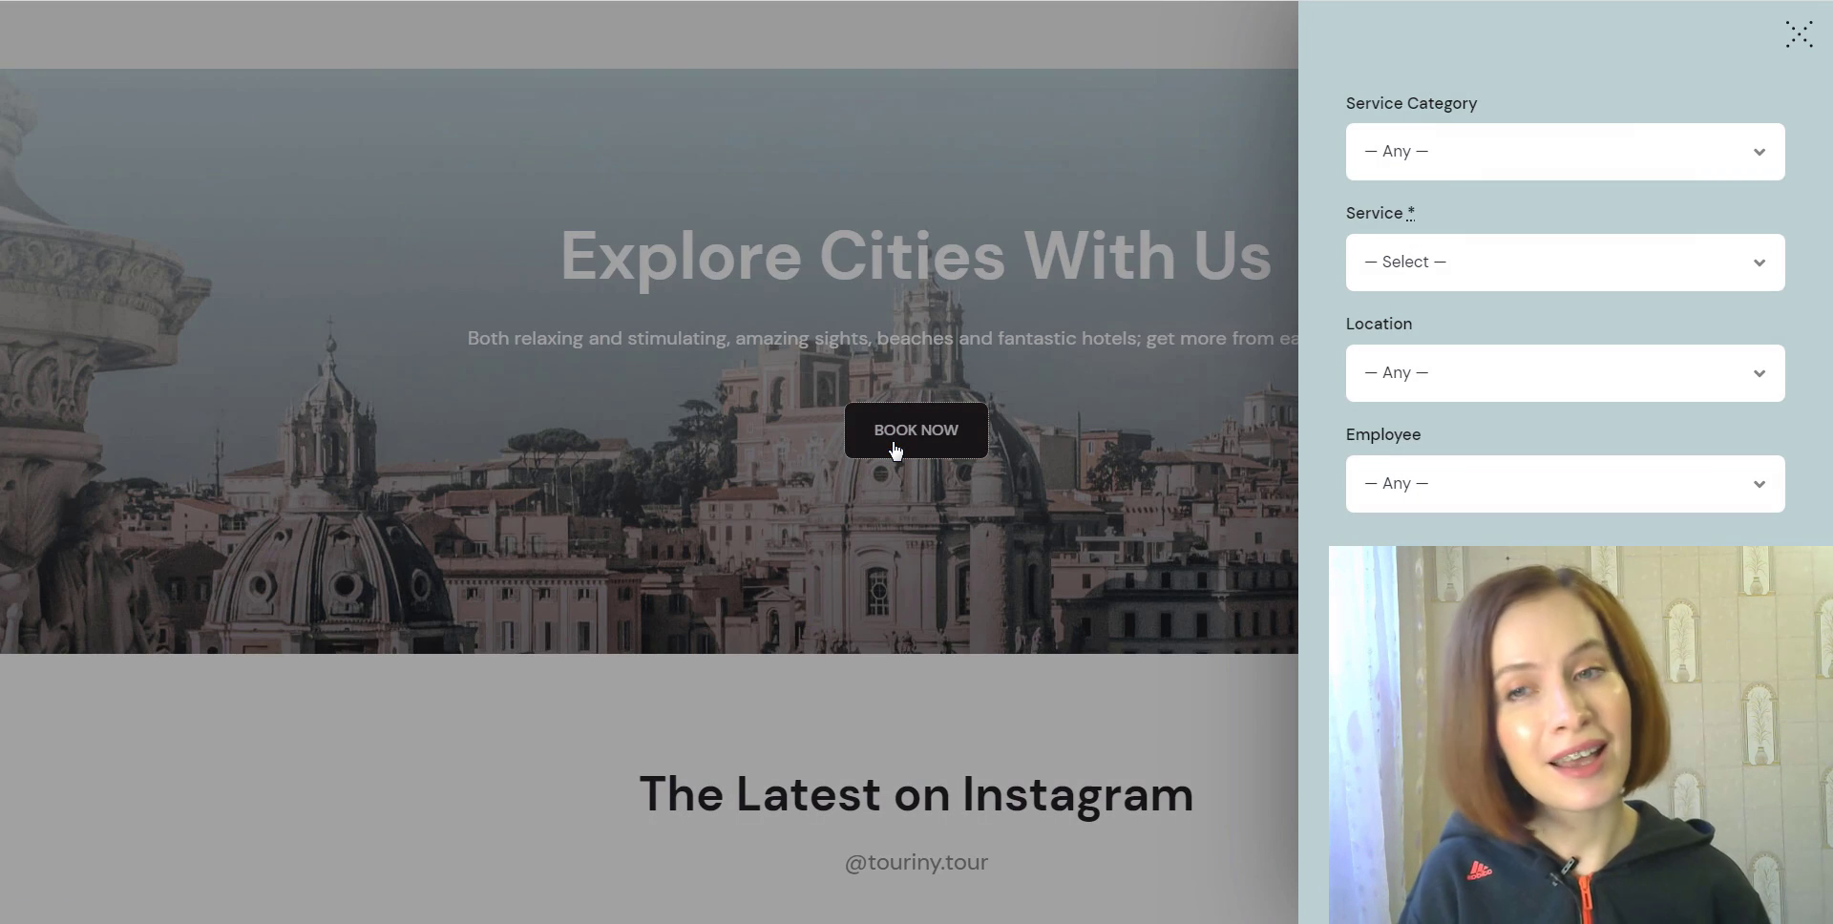